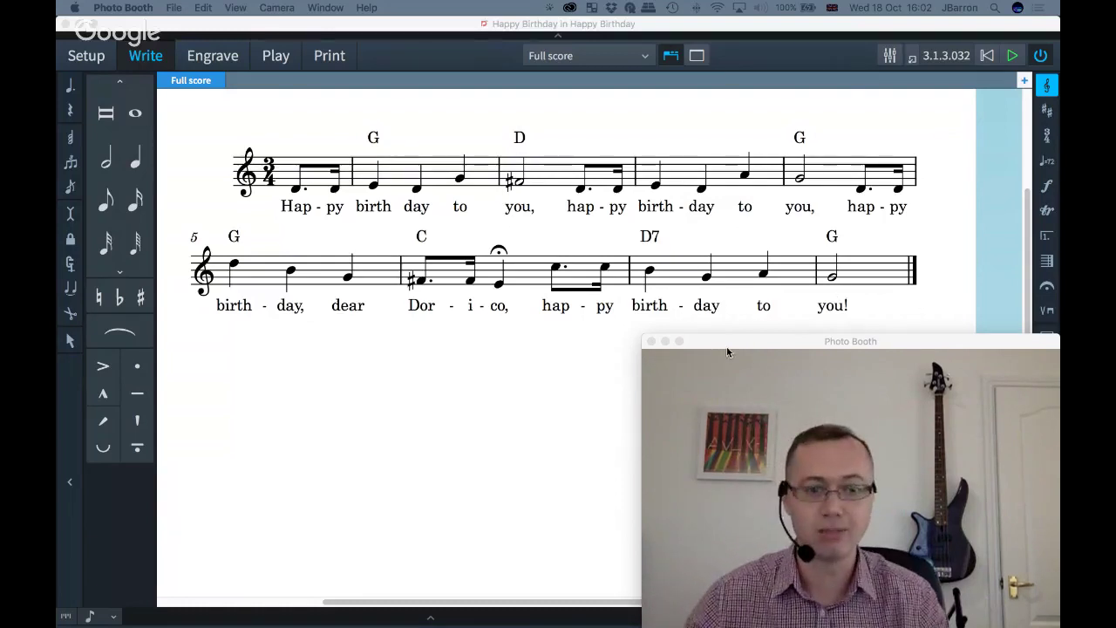
# - Close the Photo Booth window and bring the title of the Happy Birthday score into view
pyautogui.press('super+w')
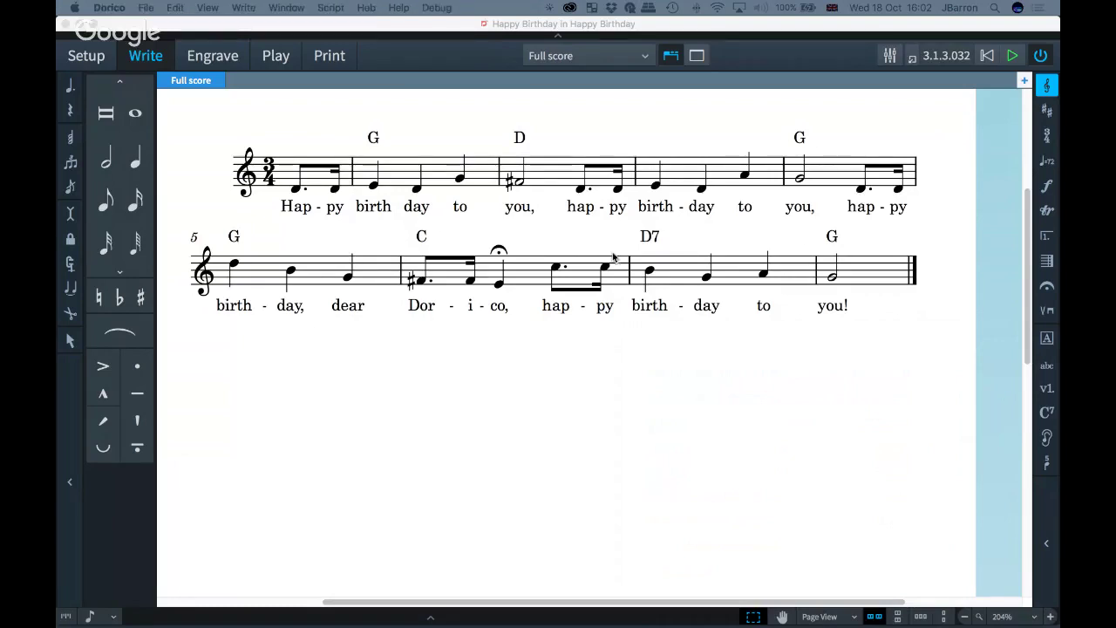
pyautogui.click(448, 416)
pyautogui.scroll(3, 450, 419)
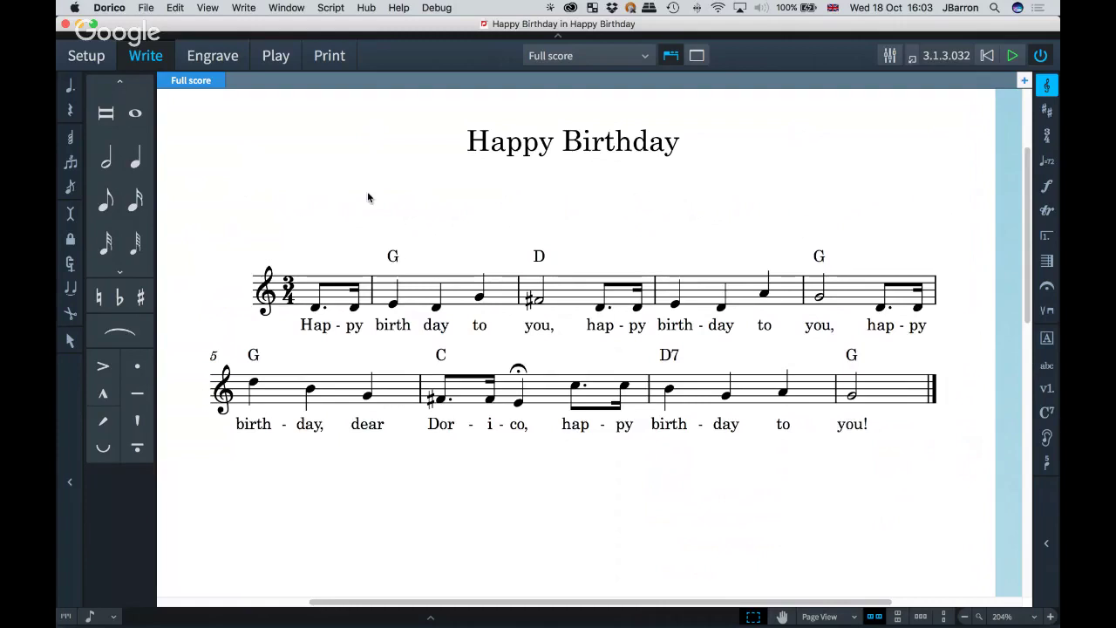
# - Create a new project and add a solo player holding a Trumpet (B Flat)
pyautogui.press('super+n')
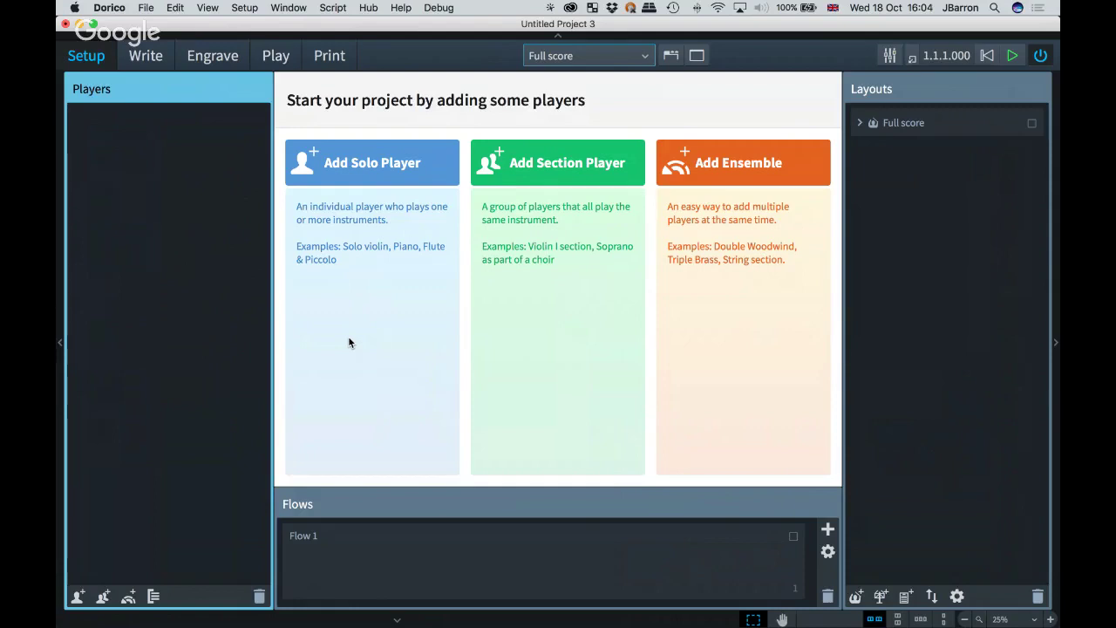
pyautogui.hotkey('shift', 'p')
pyautogui.write('tru')
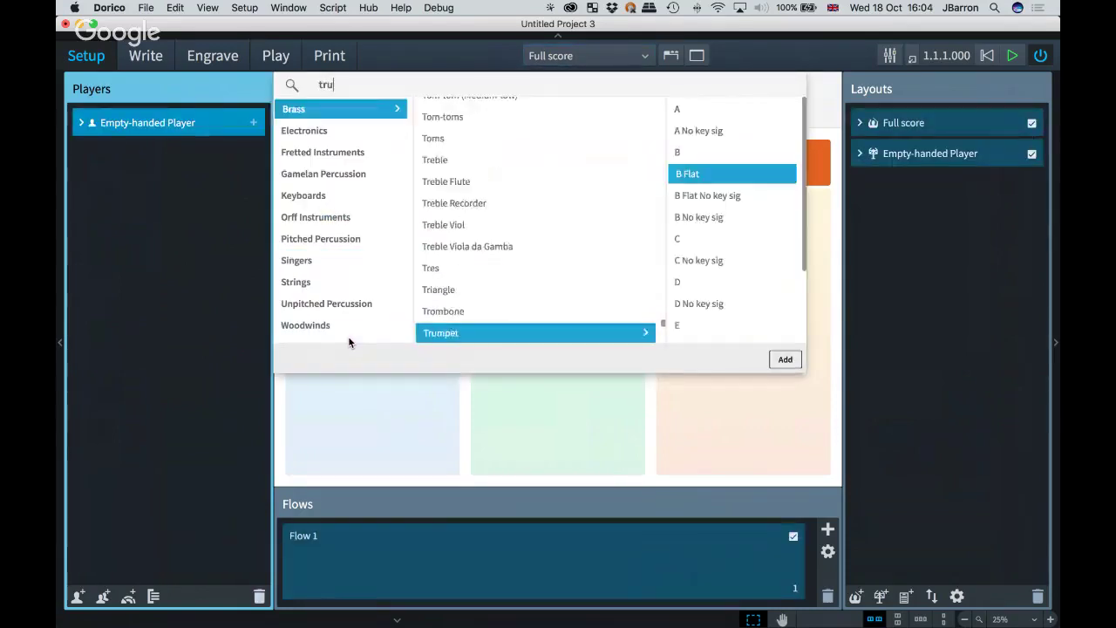
pyautogui.write('mpet')
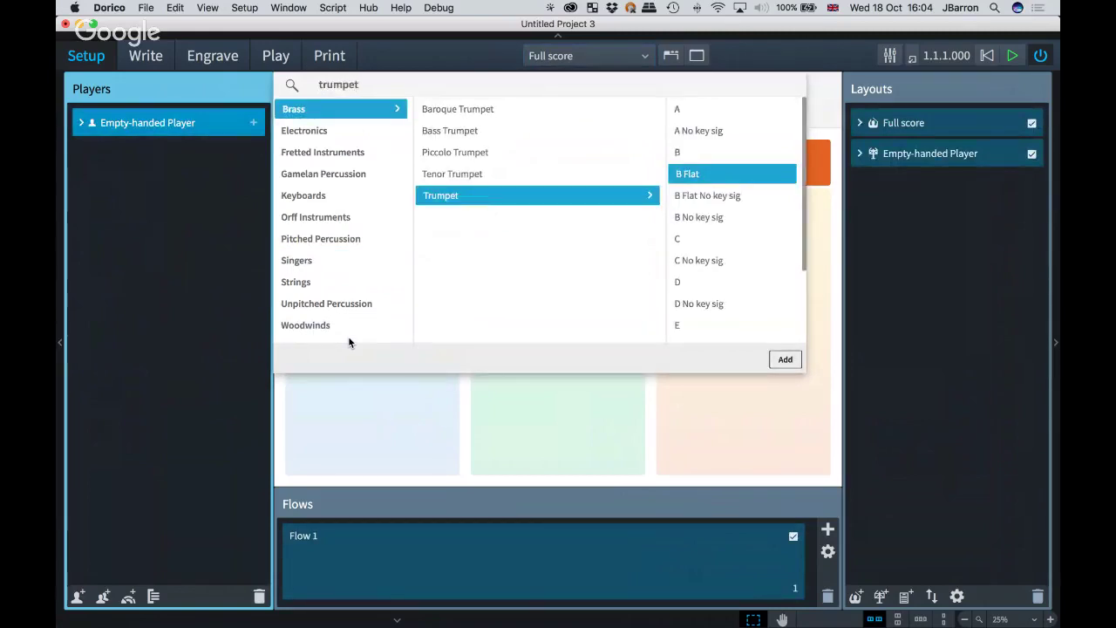
pyautogui.press('Escape')
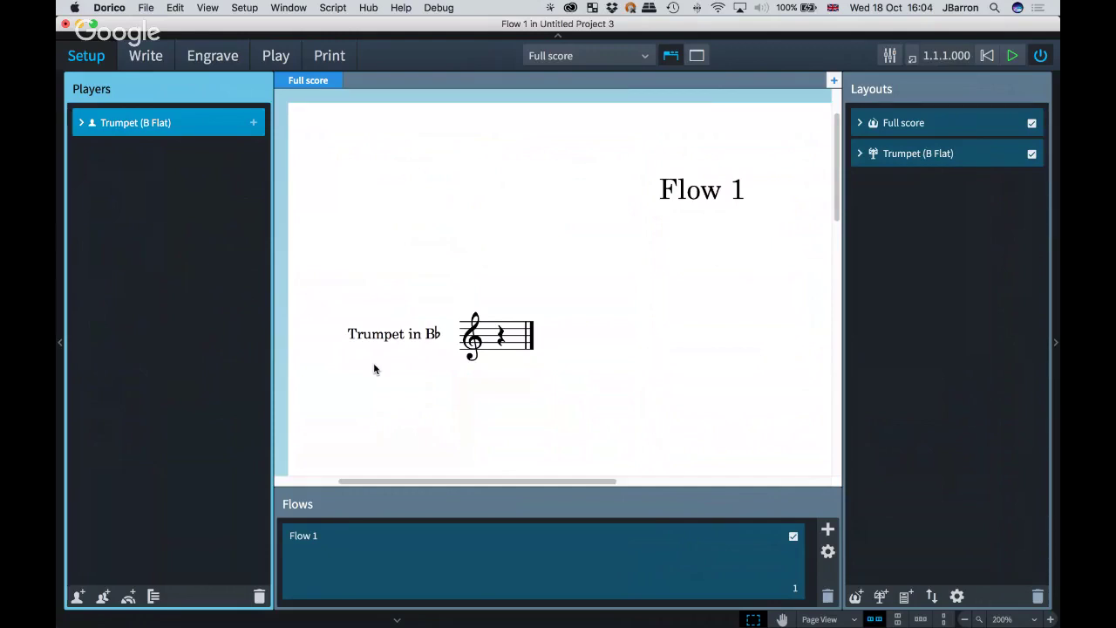
# - In Write mode, add a cut common time signature with a quarter-note pickup (cutc,0.5) at the start of the trumpet staff
pyautogui.scroll(-2, 374, 364)
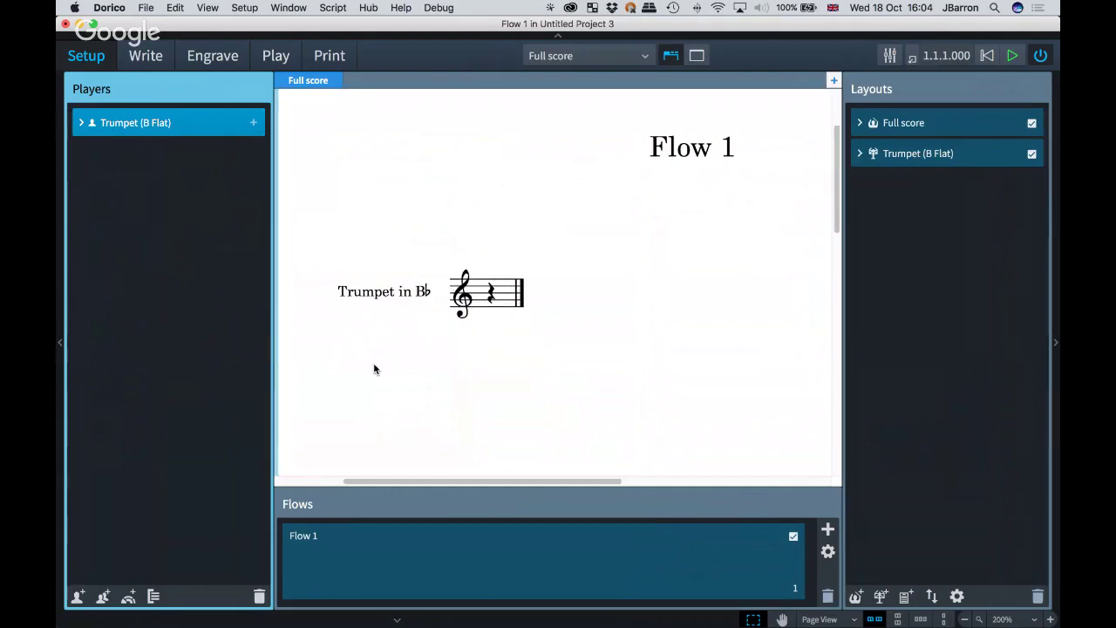
pyautogui.press('super+2')
pyautogui.click(487, 294)
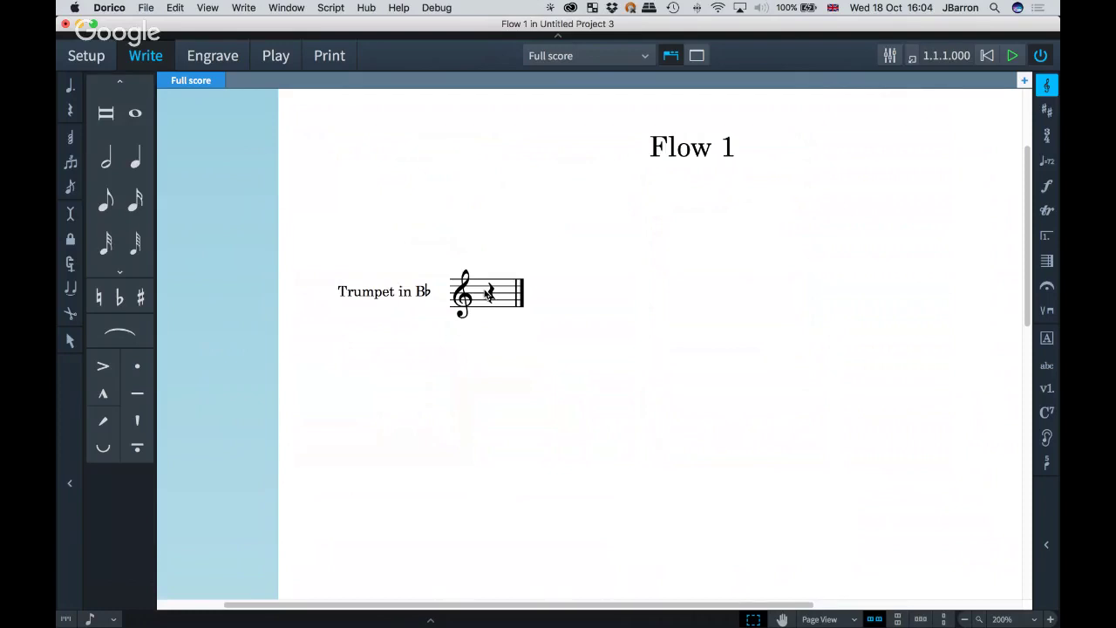
pyautogui.hotkey('shift', 'n')
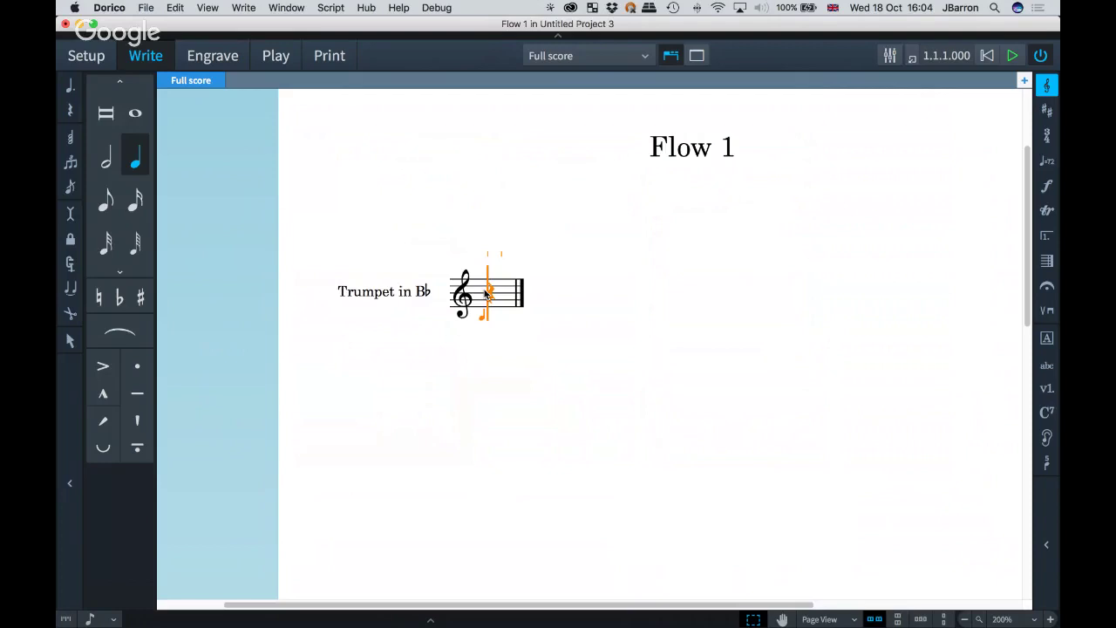
pyautogui.hotkey('shift', 'm')
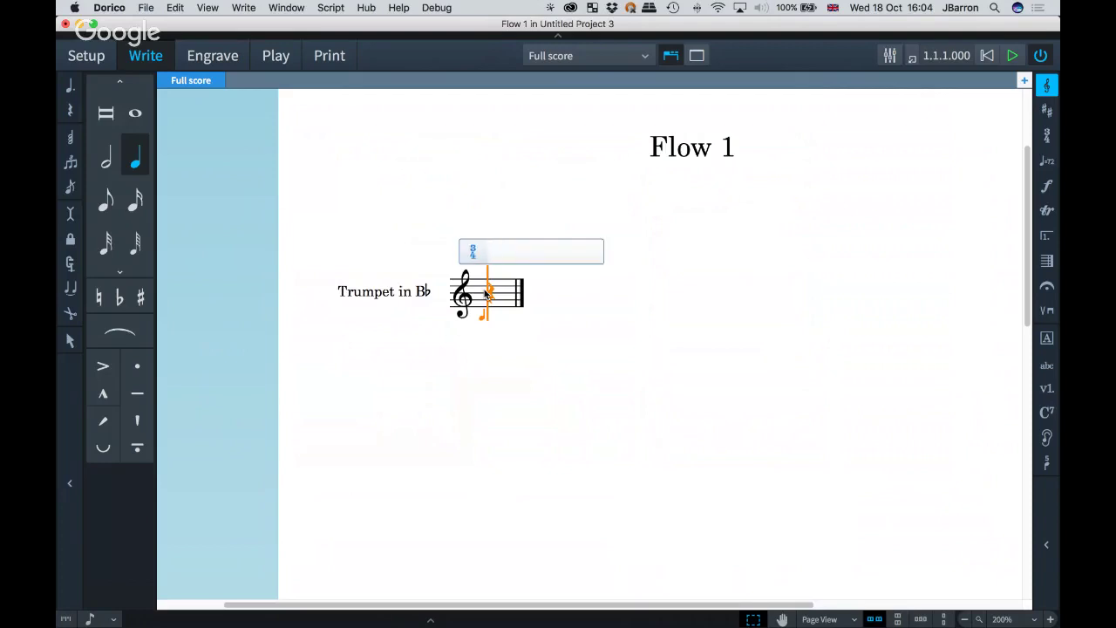
pyautogui.write('cutc,0.5')
pyautogui.press('Return')
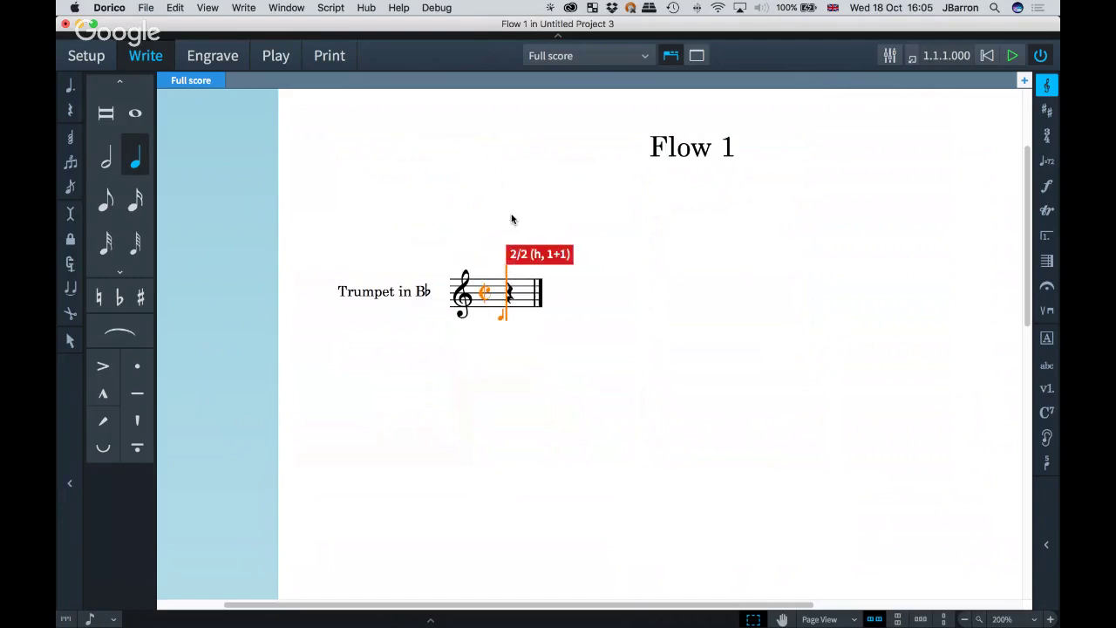
# - Hide the time signature signposts and turn on the Mouseposé keystroke display
pyautogui.press('Escape')
pyautogui.press('Escape')
pyautogui.click(208, 8)
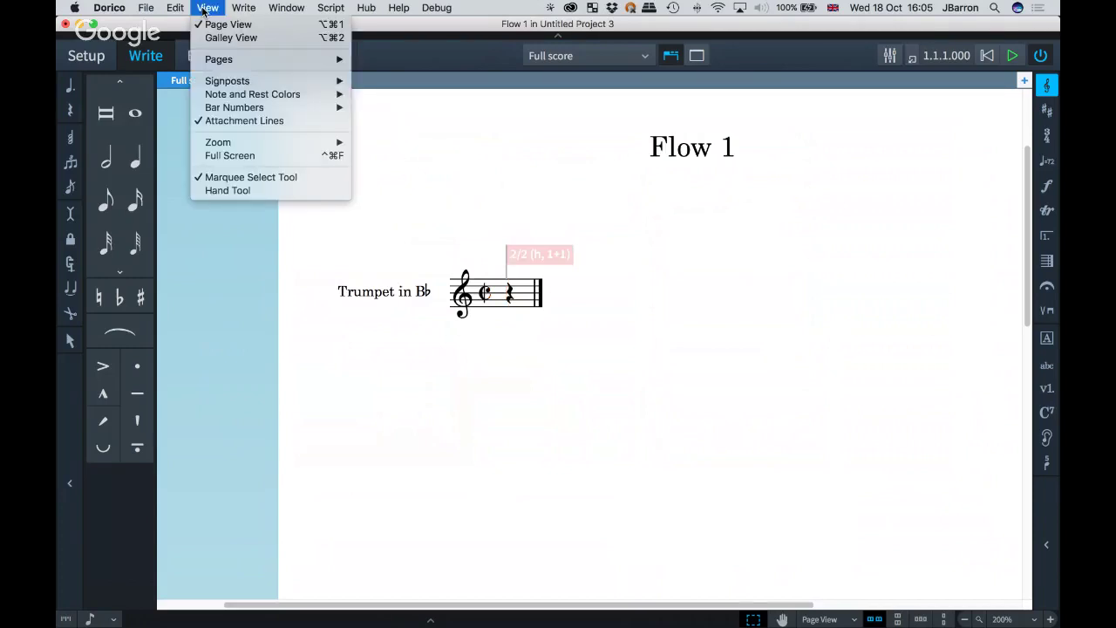
pyautogui.moveTo(222, 84)
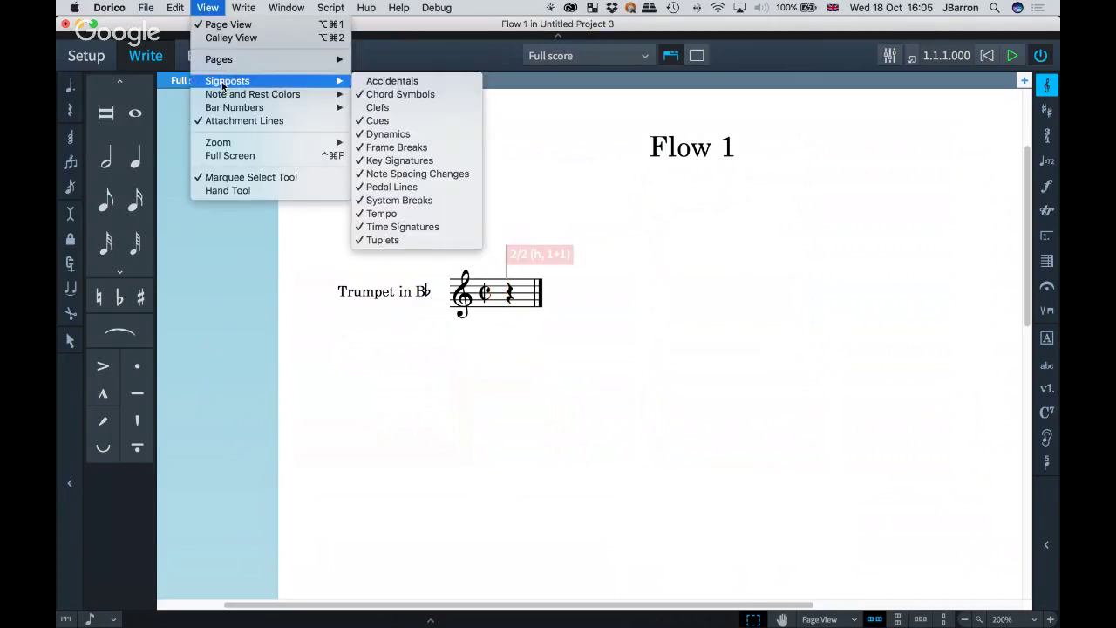
pyautogui.click(461, 227)
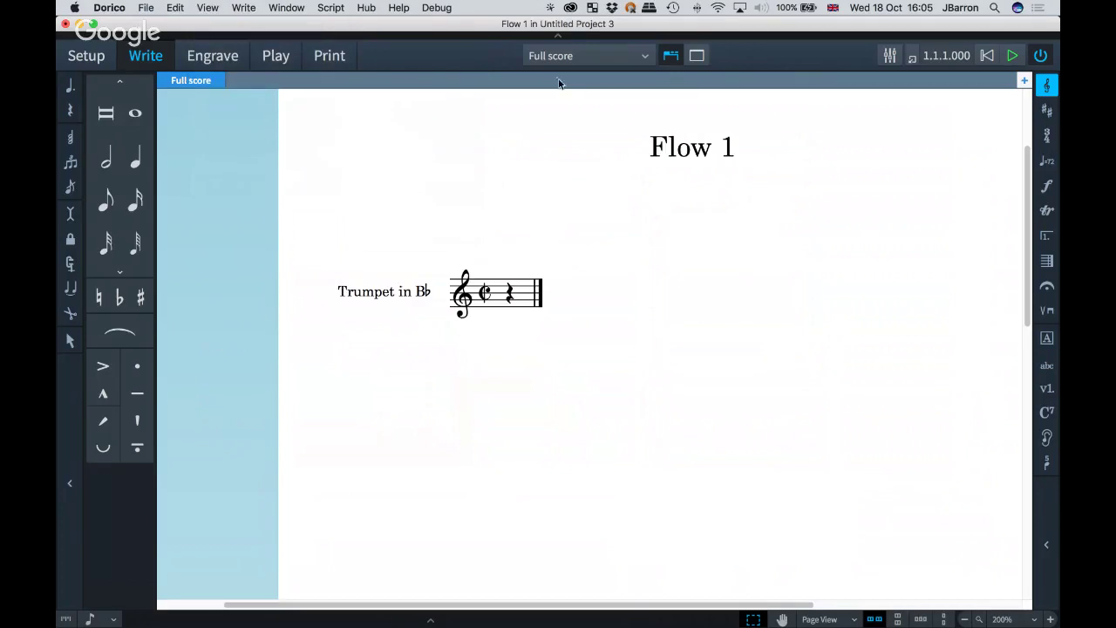
pyautogui.click(551, 7)
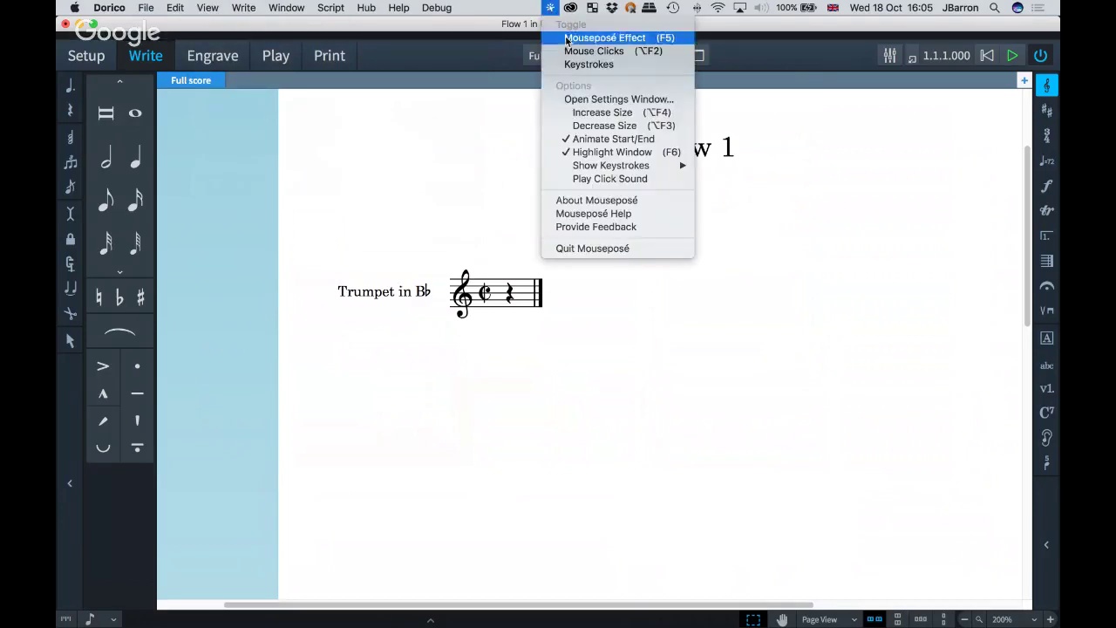
pyautogui.click(589, 64)
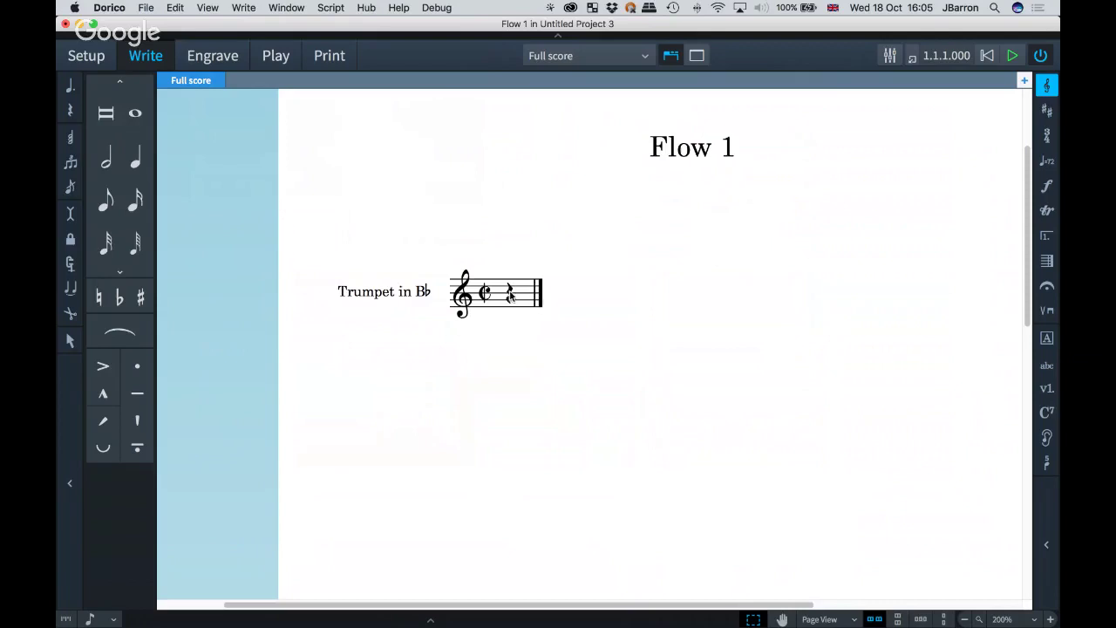
# - Add 24 bars to the end of the flow and place a rehearsal mark at the barline after the pickup
pyautogui.click(540, 299)
pyautogui.hotkey('shift', 'b')
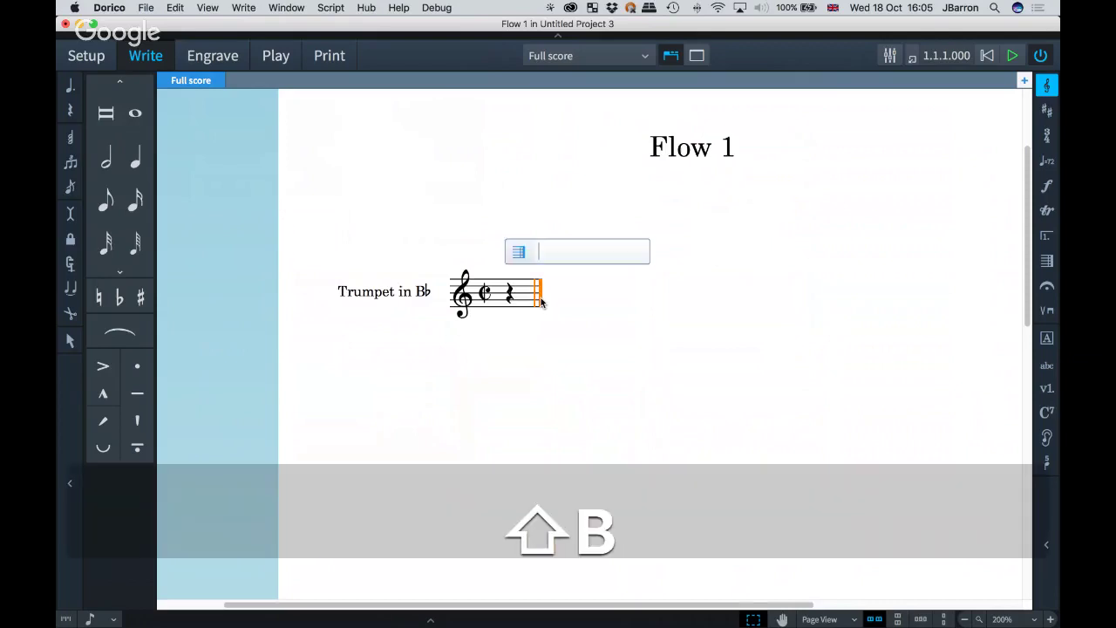
pyautogui.write('+24')
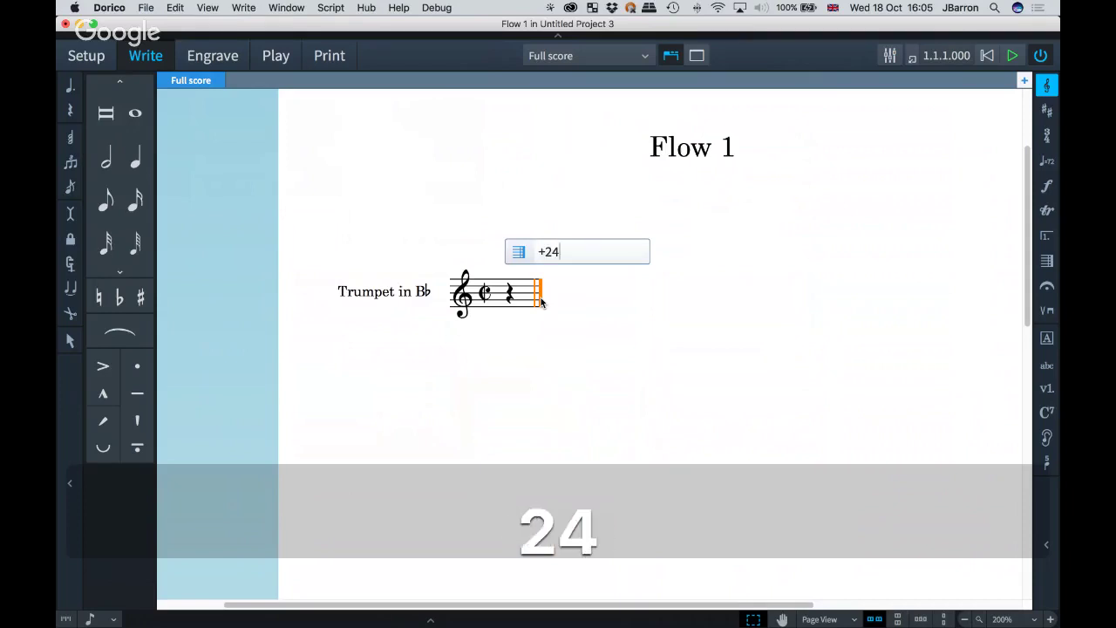
pyautogui.press('Return')
pyautogui.hscroll(3, 541, 303)
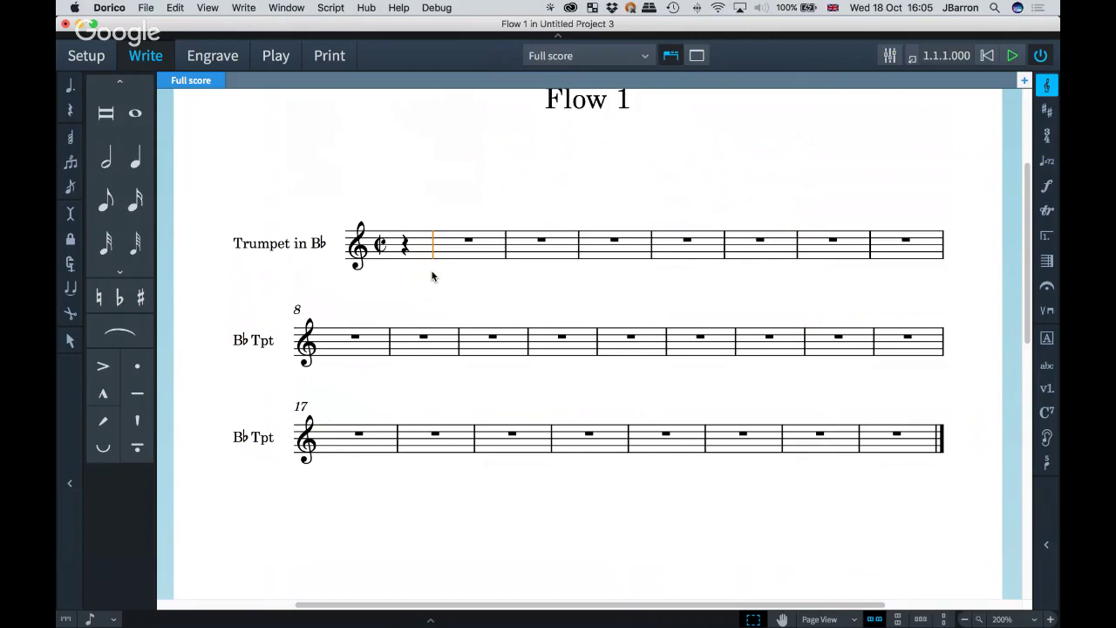
pyautogui.hotkey('shift', 'a')
# - Turn on multi-bar rests for the Full score layout in the Players category of Layout Options
pyautogui.press('super+shift+l')
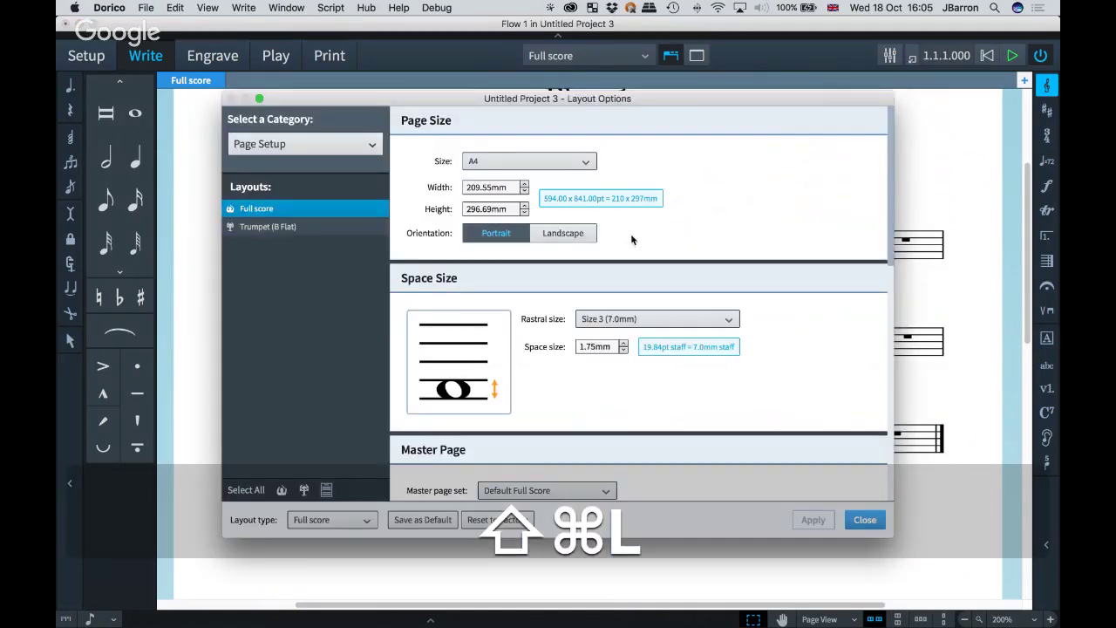
pyautogui.click(314, 143)
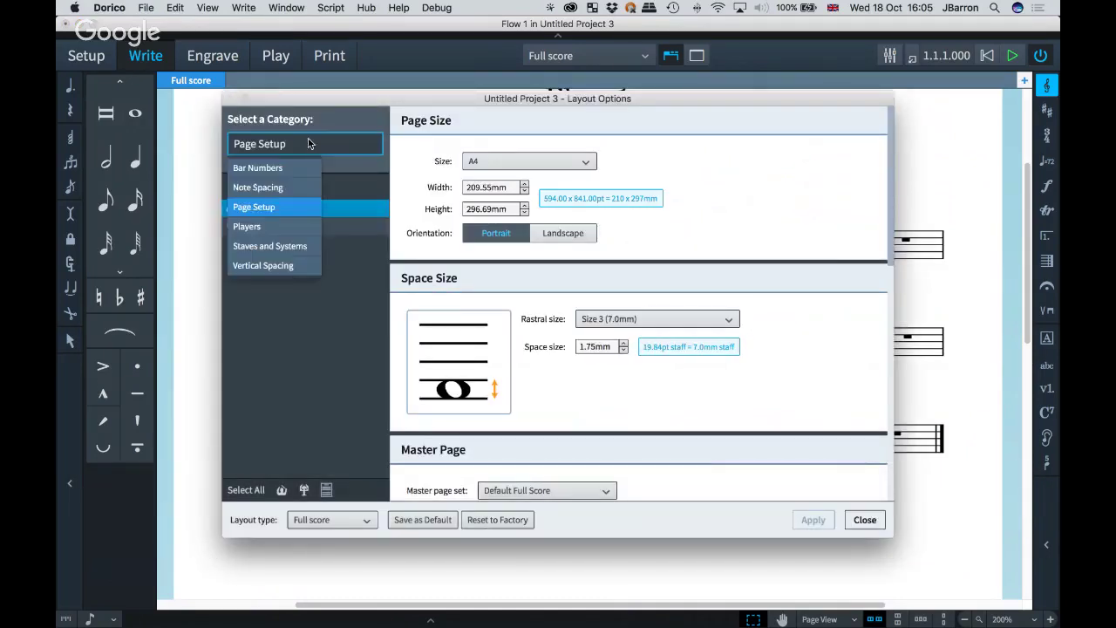
pyautogui.click(266, 227)
pyautogui.scroll(-10, 789, 394)
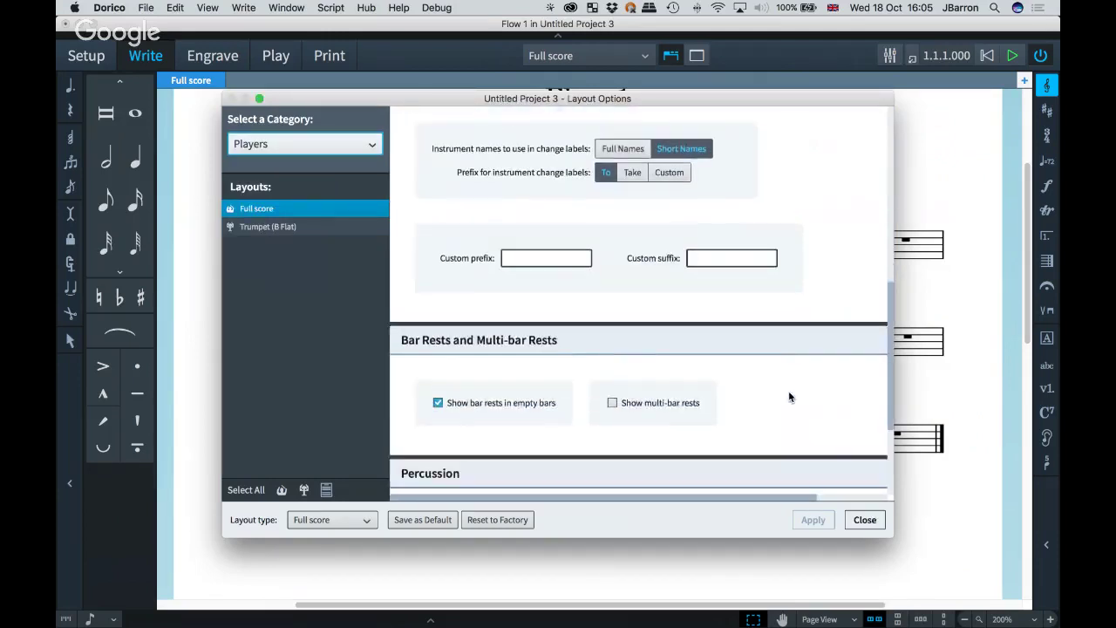
pyautogui.scroll(-2, 790, 397)
pyautogui.click(663, 340)
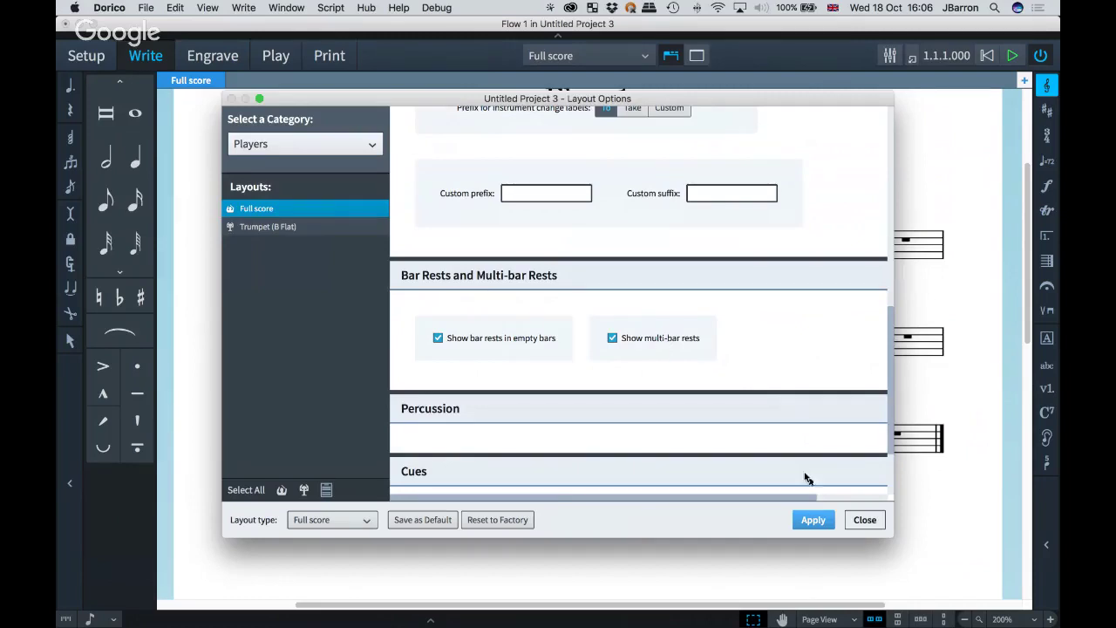
pyautogui.click(813, 522)
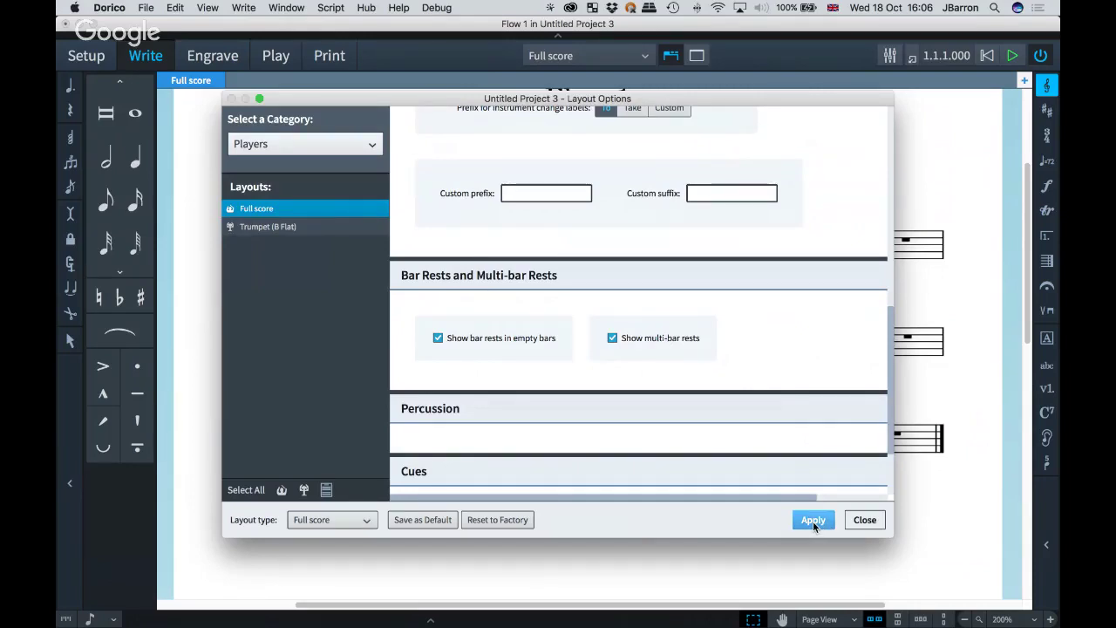
pyautogui.click(866, 520)
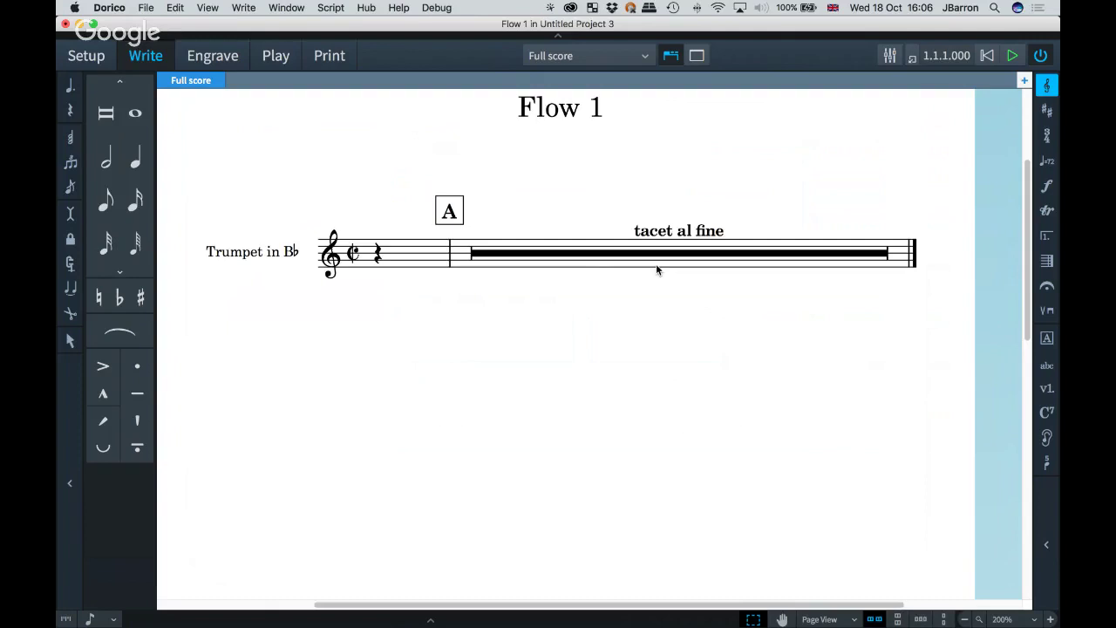
# - Set multi-bar rests that extend to the end of the flow to Show bar count in the Engraving Options for Rests
pyautogui.press('shift+super+e')
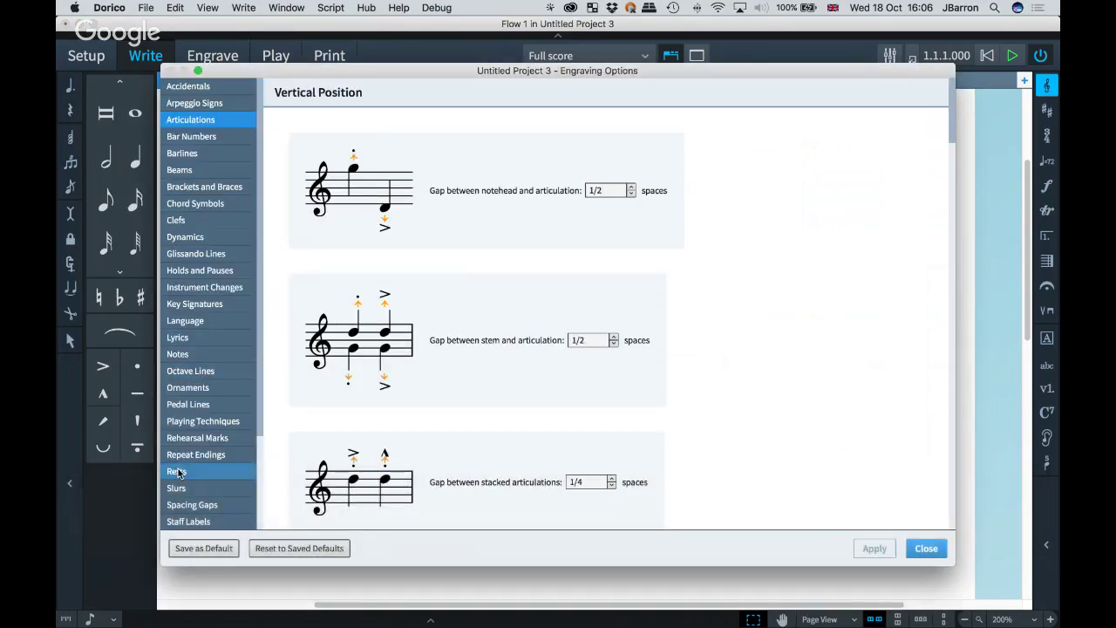
pyautogui.click(177, 471)
pyautogui.scroll(-8, 760, 480)
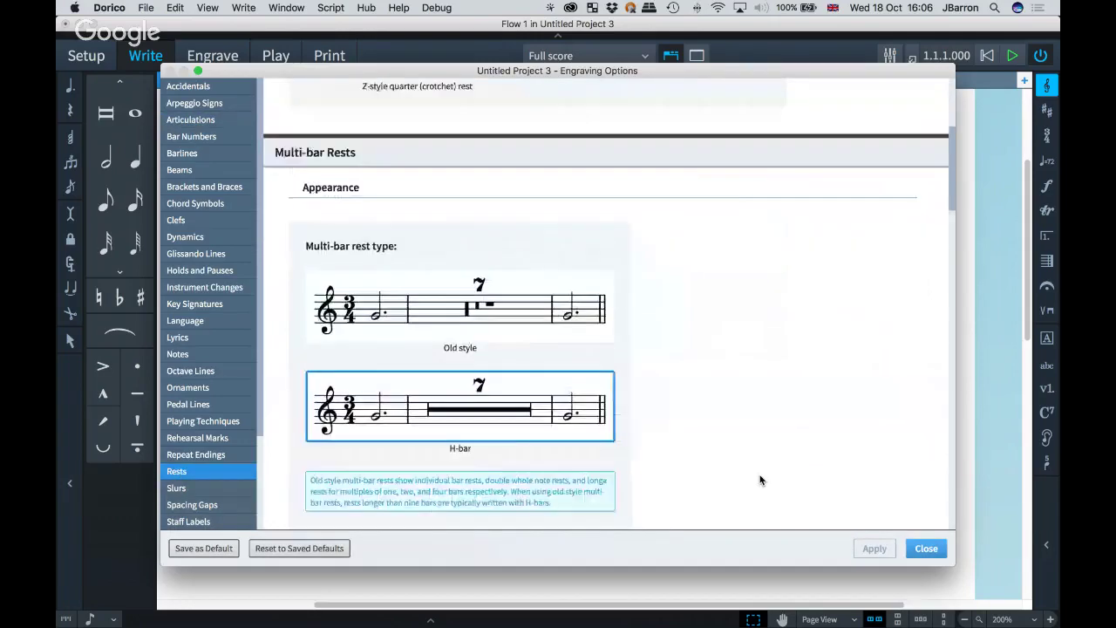
pyautogui.scroll(-15, 760, 480)
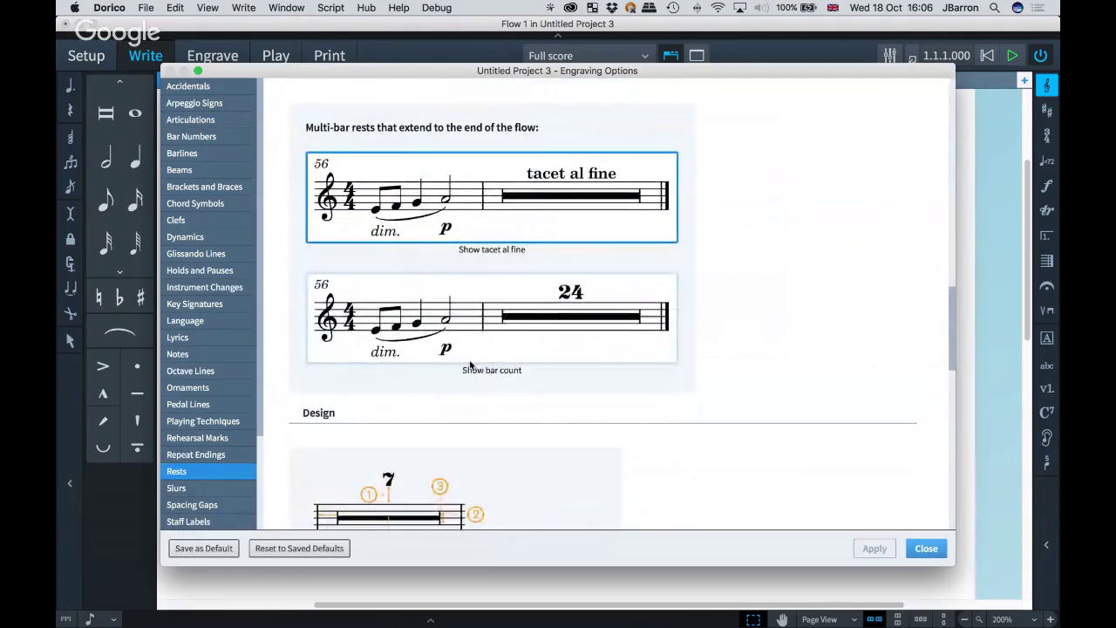
pyautogui.click(504, 326)
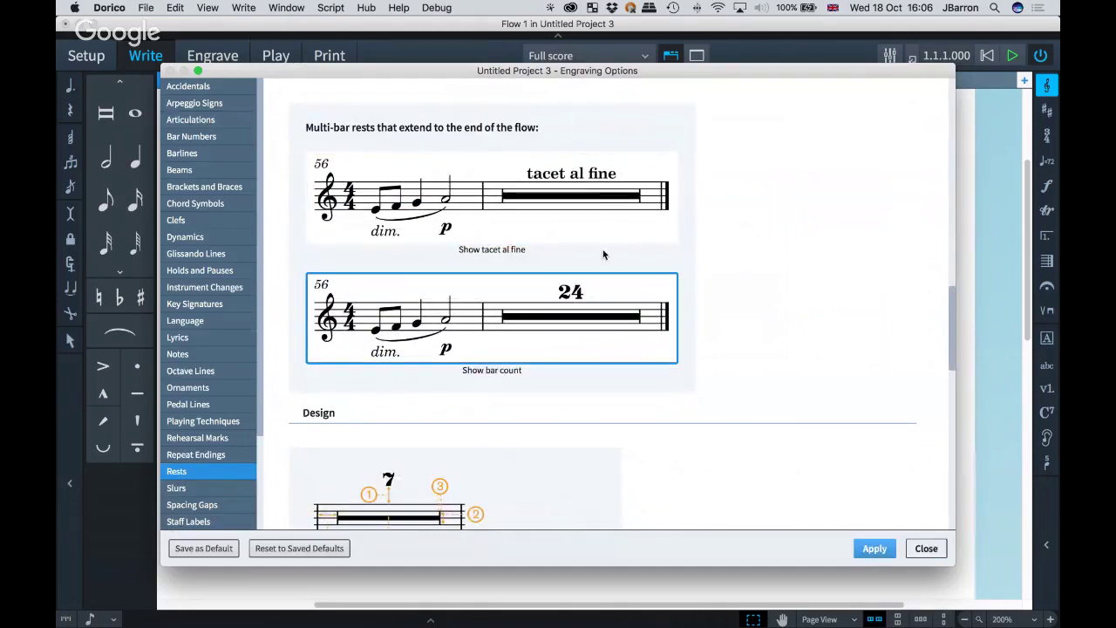
pyautogui.click(873, 548)
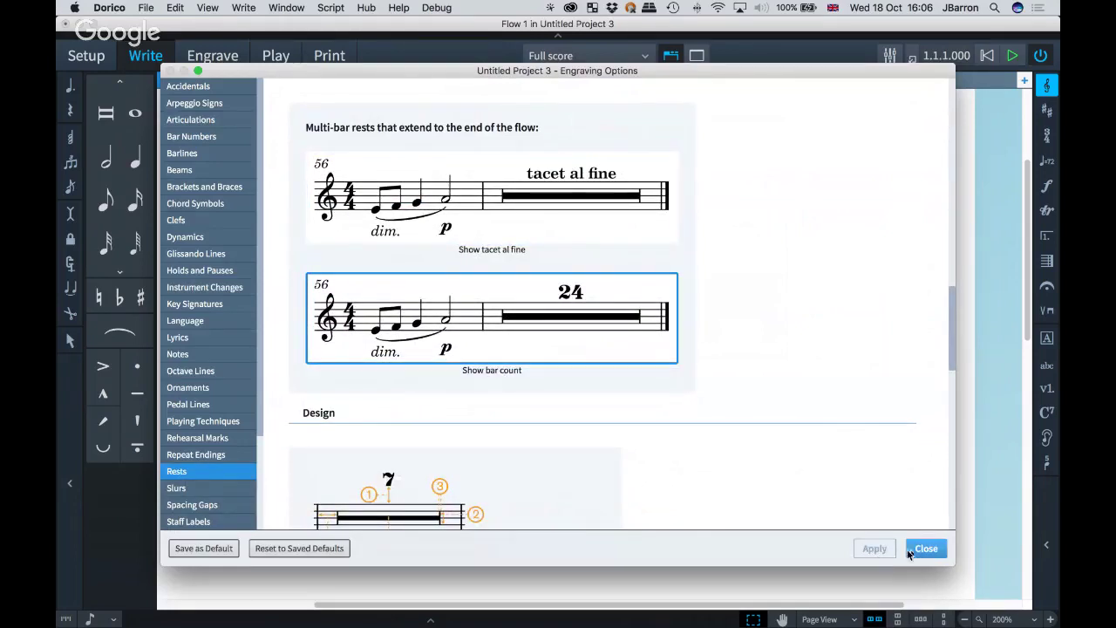
pyautogui.click(925, 548)
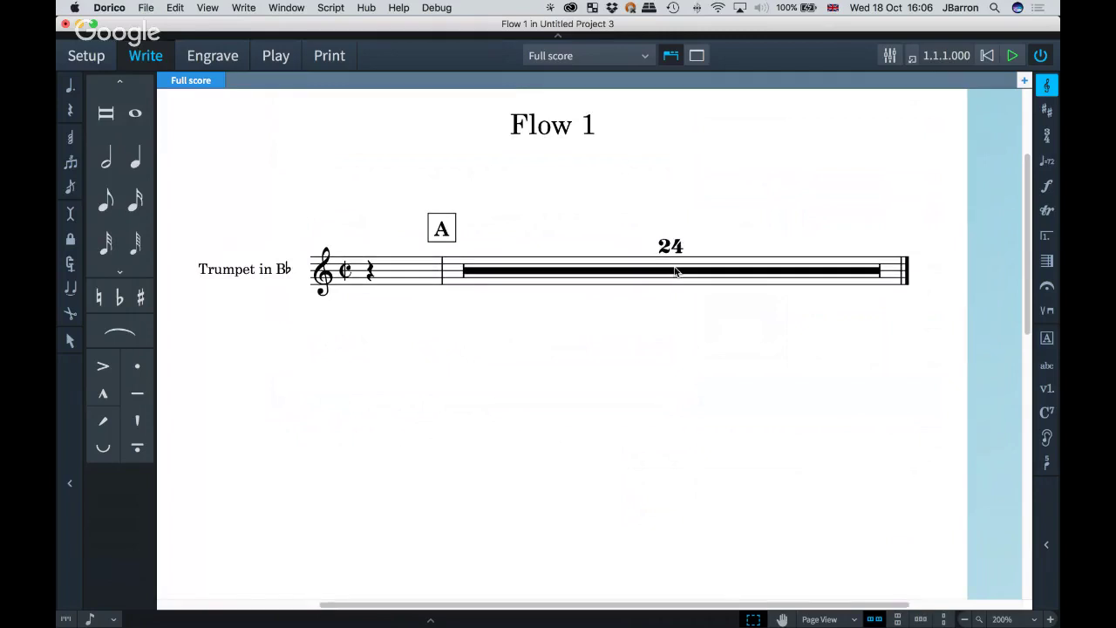
# - Change the barline at rehearsal mark A to a double barline
pyautogui.click(442, 279)
pyautogui.hotkey('shift', 'b')
pyautogui.write('||')
pyautogui.press('Return')
pyautogui.press('Escape')
# - Add a second rehearsal mark near the end of the flow and move it to 16 bars after rehearsal mark A
pyautogui.click(904, 269)
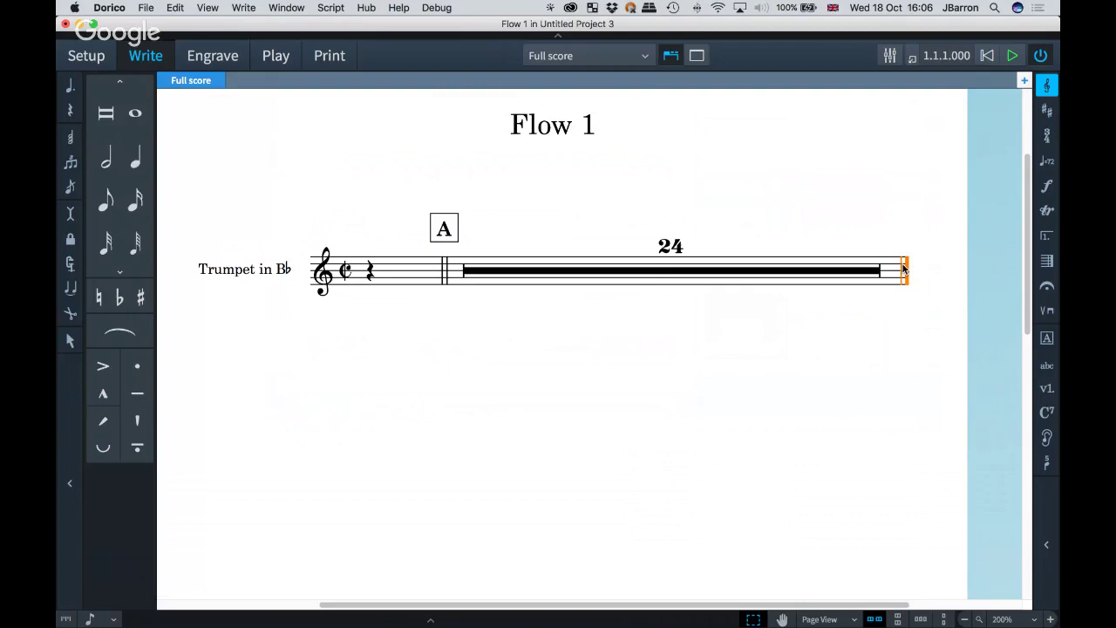
pyautogui.hotkey('shift', 'a')
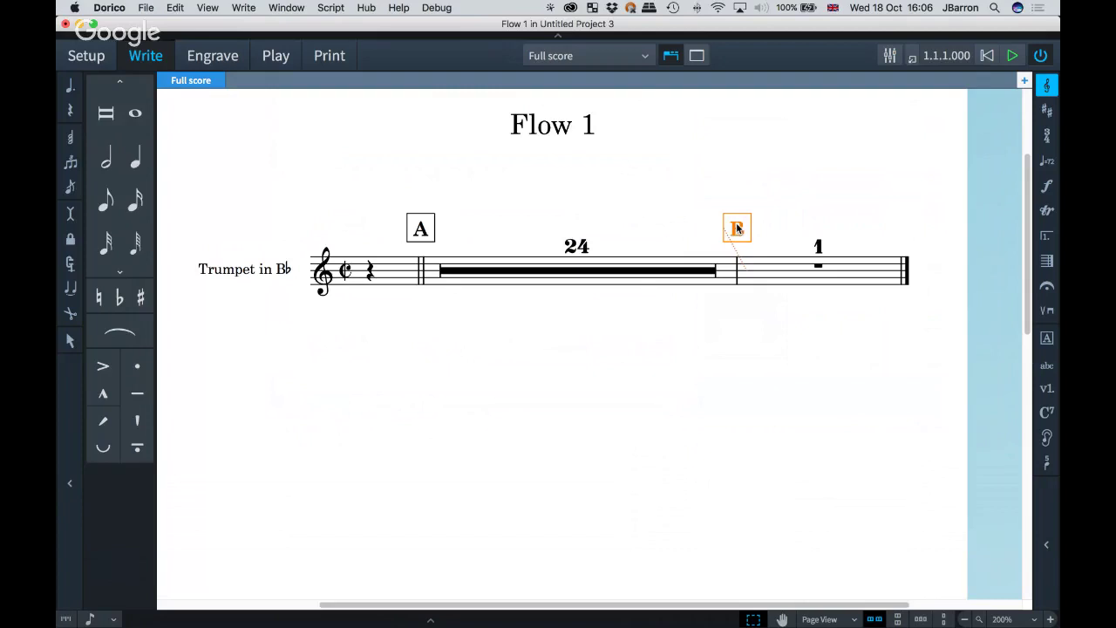
pyautogui.moveTo(737, 229); pyautogui.dragTo(655, 230)
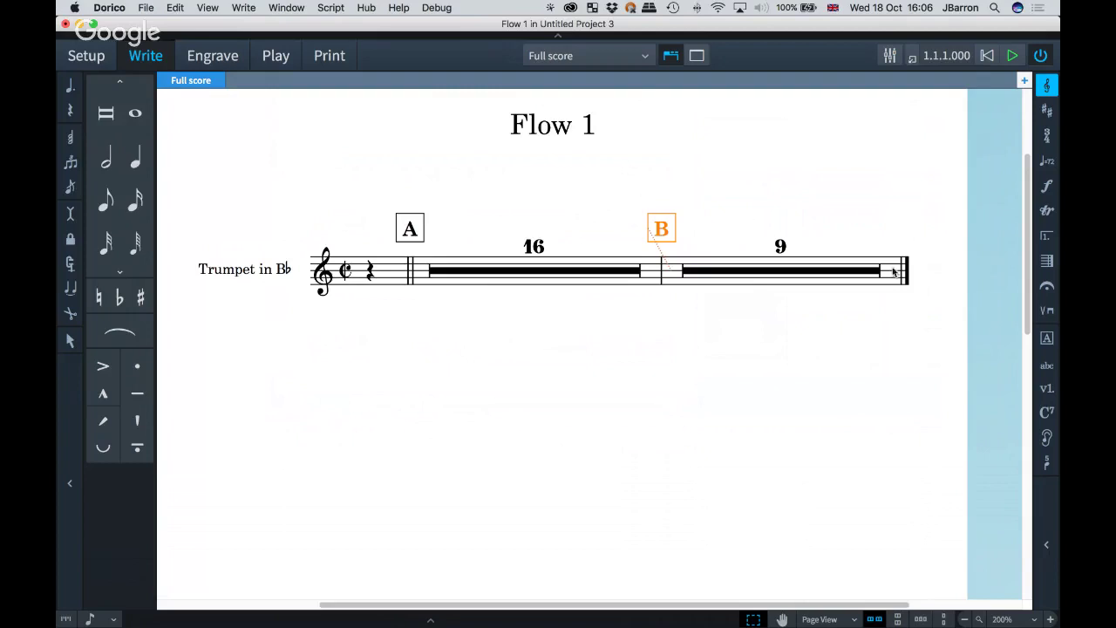
pyautogui.press('Escape')
# - Add 25 bars at the end of the flow
pyautogui.click(905, 280)
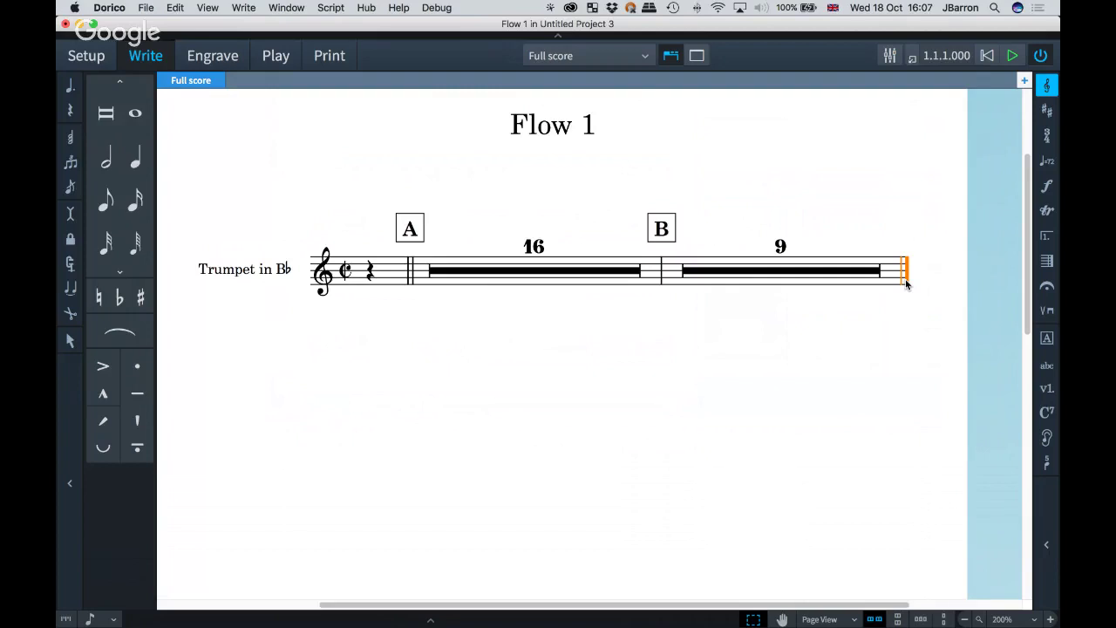
pyautogui.hotkey('shift', 'b')
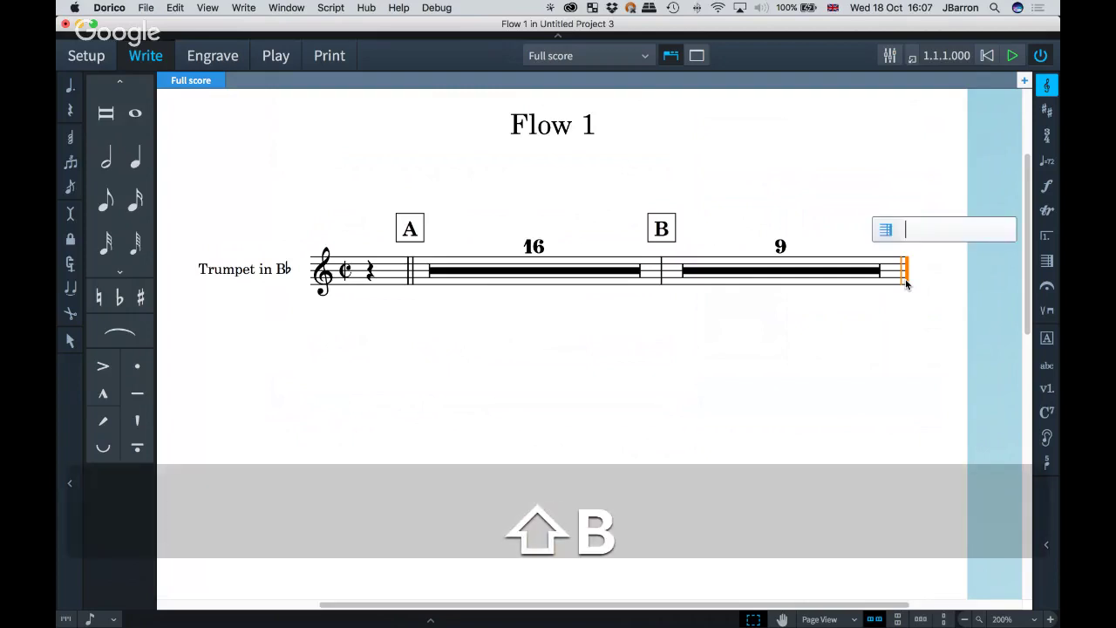
pyautogui.write('+25')
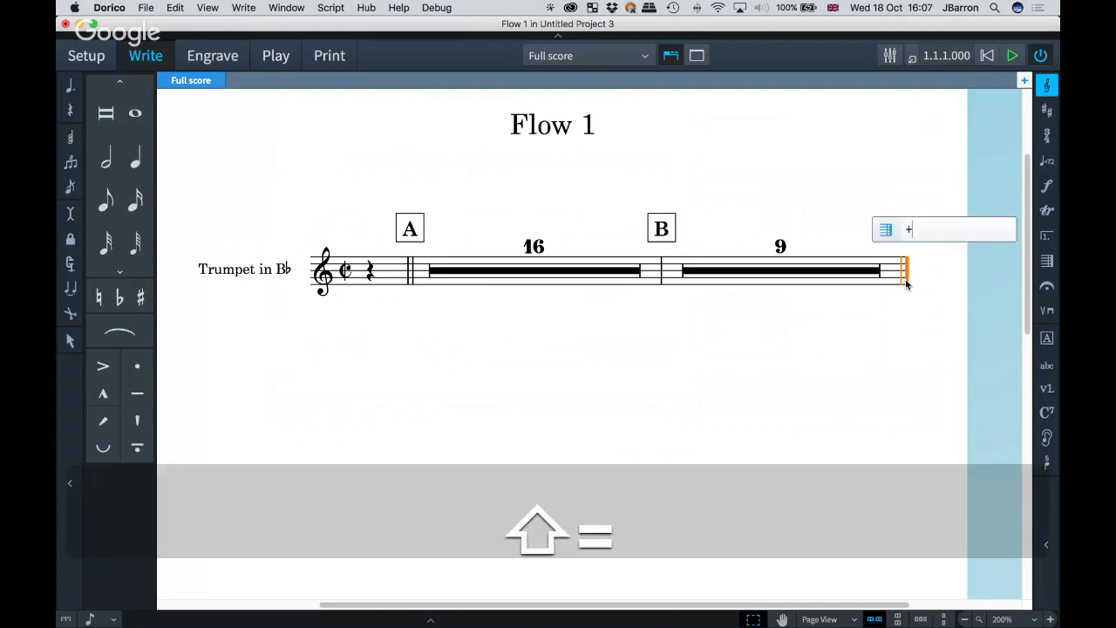
pyautogui.press('Return')
# - Add a third rehearsal mark near the end of the flow and move it to 16 bars after rehearsal mark B
pyautogui.click(906, 276)
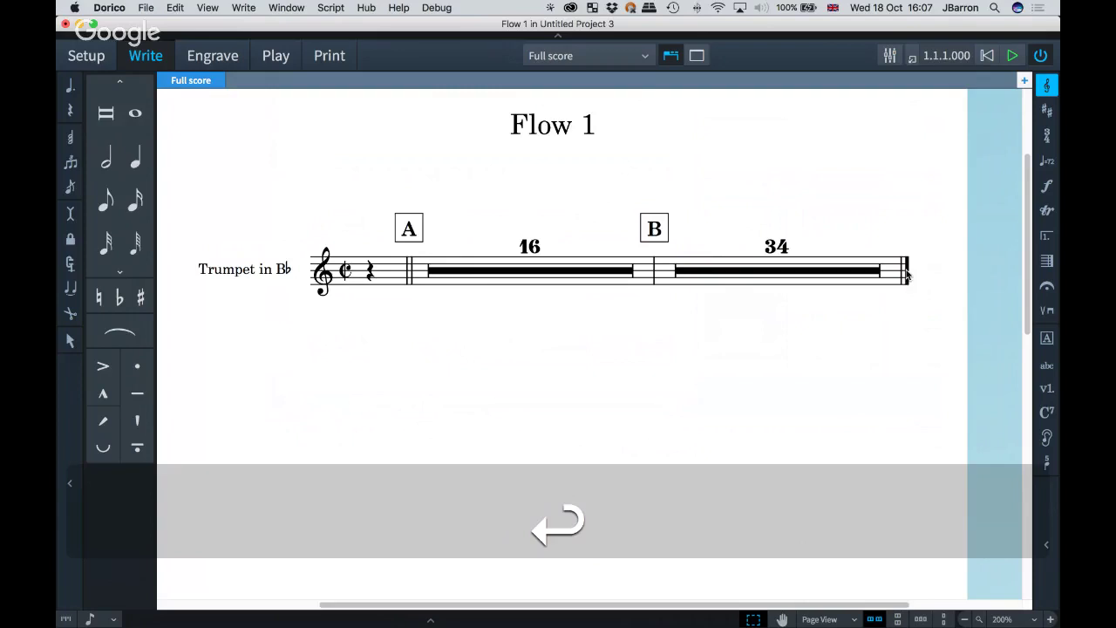
pyautogui.hotkey('shift', 'a')
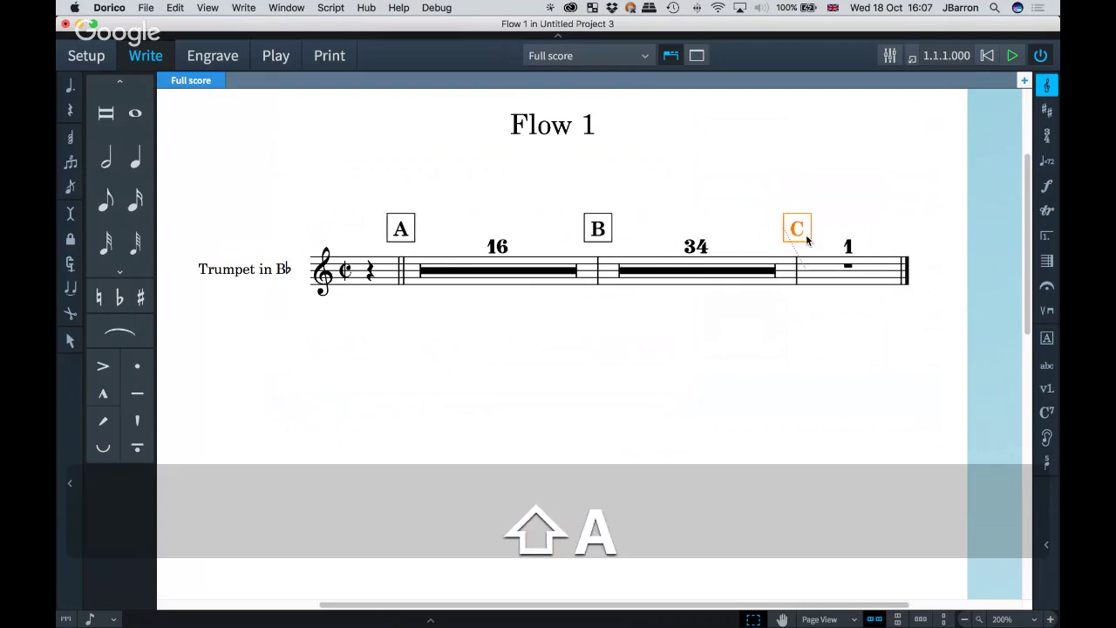
pyautogui.moveTo(802, 233); pyautogui.dragTo(731, 232)
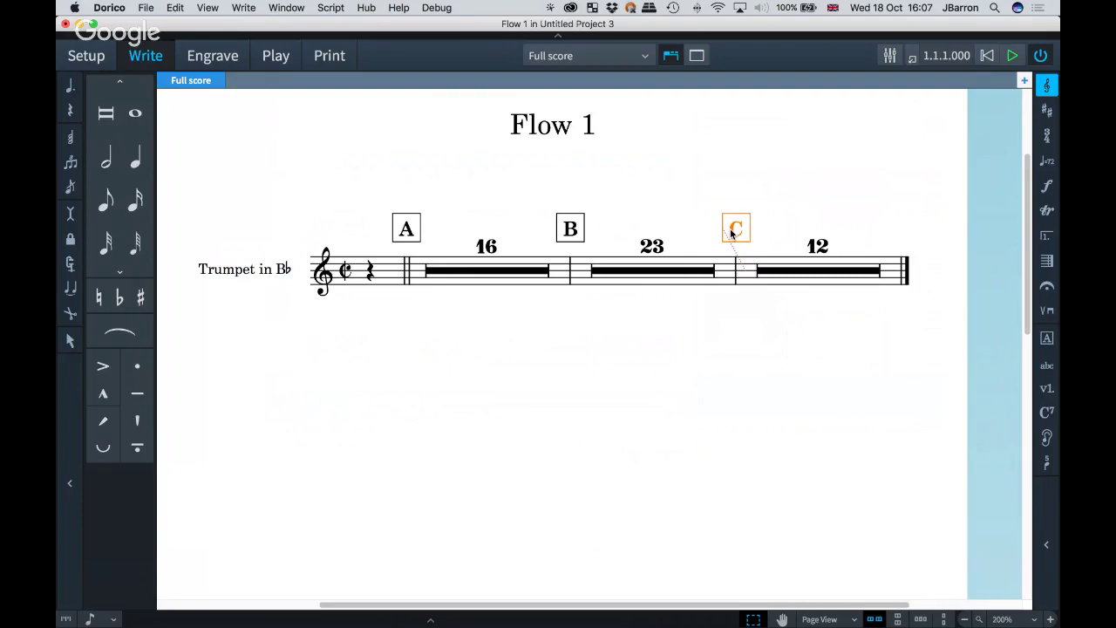
pyautogui.hotkey('alt', 'Left')
pyautogui.hotkey('alt', 'Left')
pyautogui.hotkey('alt', 'Left')
pyautogui.hotkey('alt', 'Left')
pyautogui.hotkey('alt', 'Left')
pyautogui.hotkey('alt', 'Left')
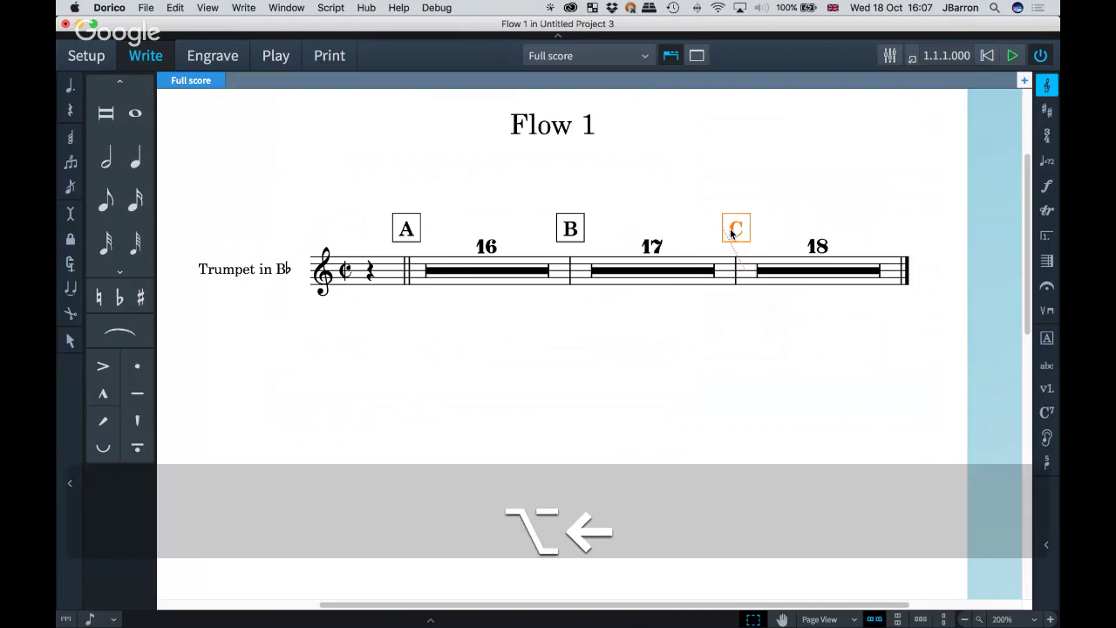
pyautogui.hotkey('alt', 'Left')
pyautogui.hotkey('alt', 'Left')
pyautogui.hotkey('alt', 'Left')
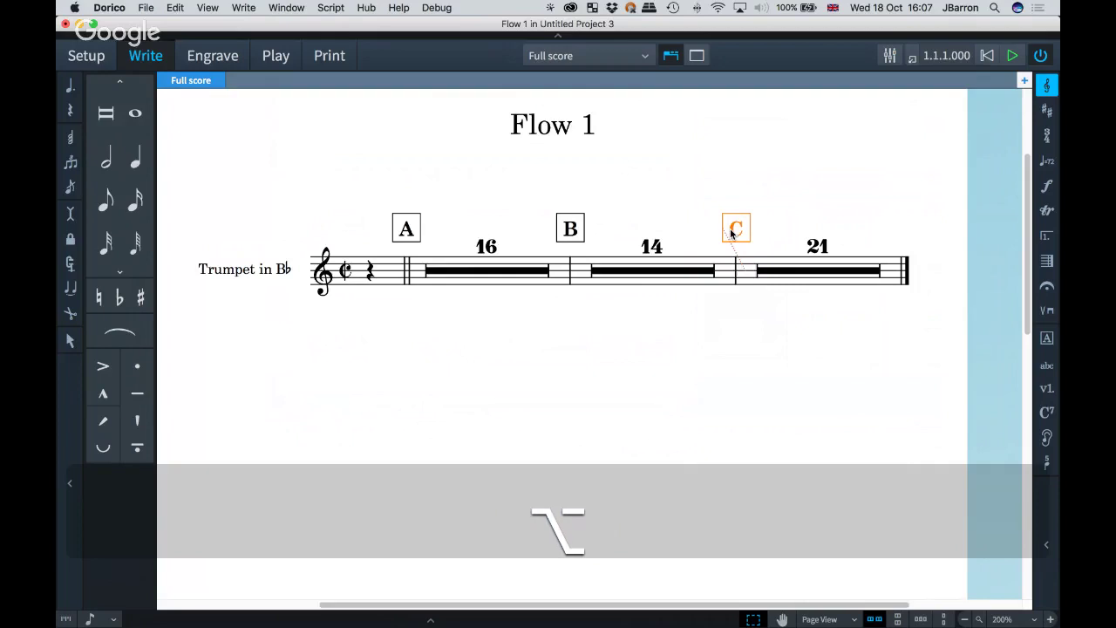
pyautogui.hotkey('alt', 'Right')
pyautogui.hotkey('alt', 'Right')
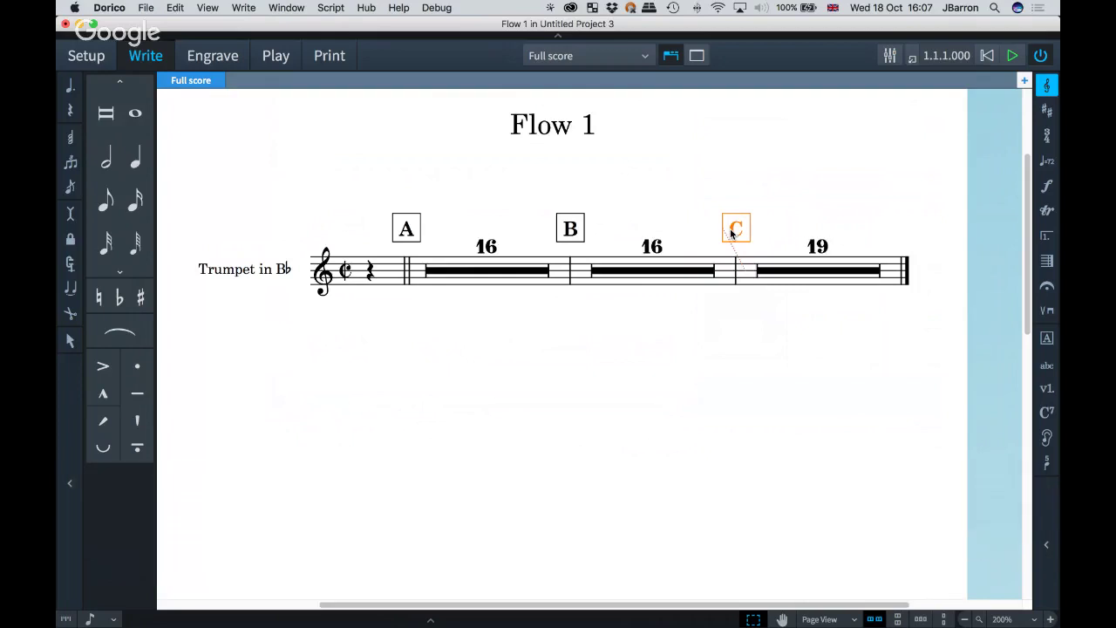
# - Add a fourth rehearsal mark near the end of the flow and move it to 8 bars after rehearsal mark C
pyautogui.click(906, 274)
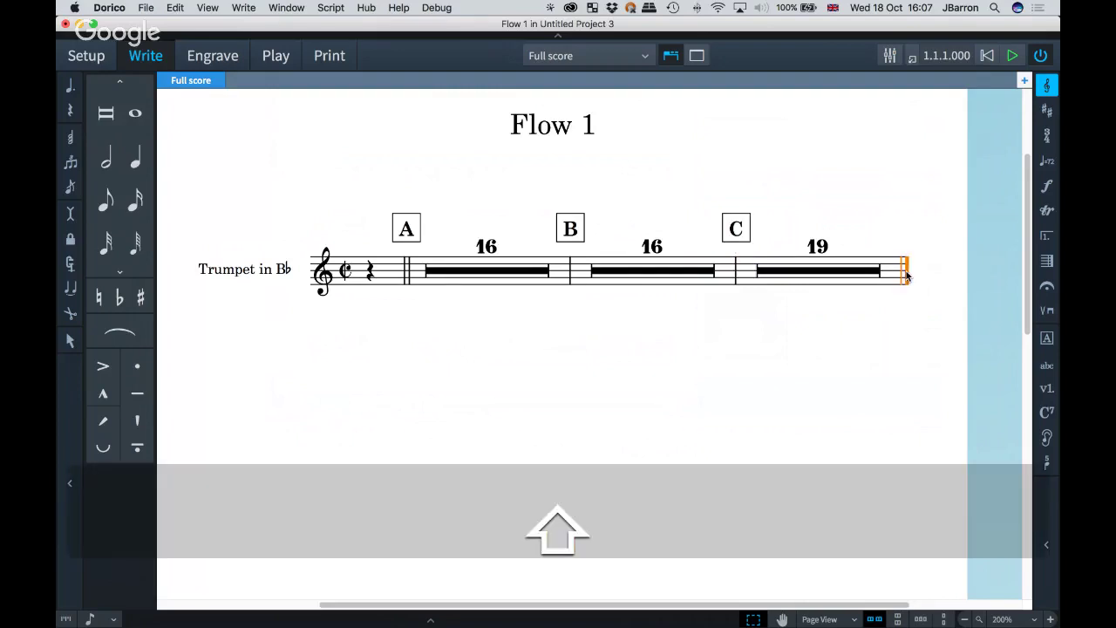
pyautogui.hotkey('shift', 'a')
pyautogui.hotkey('alt', 'Left')
pyautogui.hotkey('alt', 'Left')
pyautogui.hotkey('alt', 'Left')
pyautogui.hotkey('alt', 'Left')
pyautogui.hotkey('alt', 'Left')
pyautogui.hotkey('alt', 'Left')
pyautogui.hotkey('alt', 'Left')
pyautogui.hotkey('alt', 'Left')
pyautogui.hotkey('alt', 'Left')
pyautogui.hotkey('alt', 'Left')
pyautogui.hotkey('alt', 'Left')
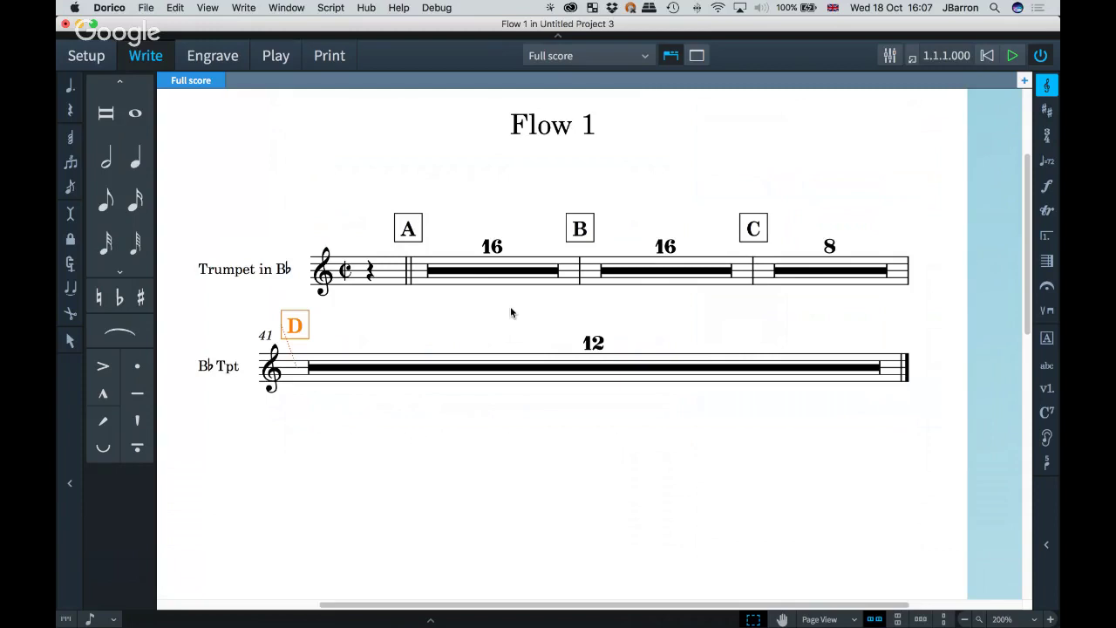
# - Turn off multi-bar rests for the Full score layout in the Players category of Layout Options
pyautogui.press('shift+super+l')
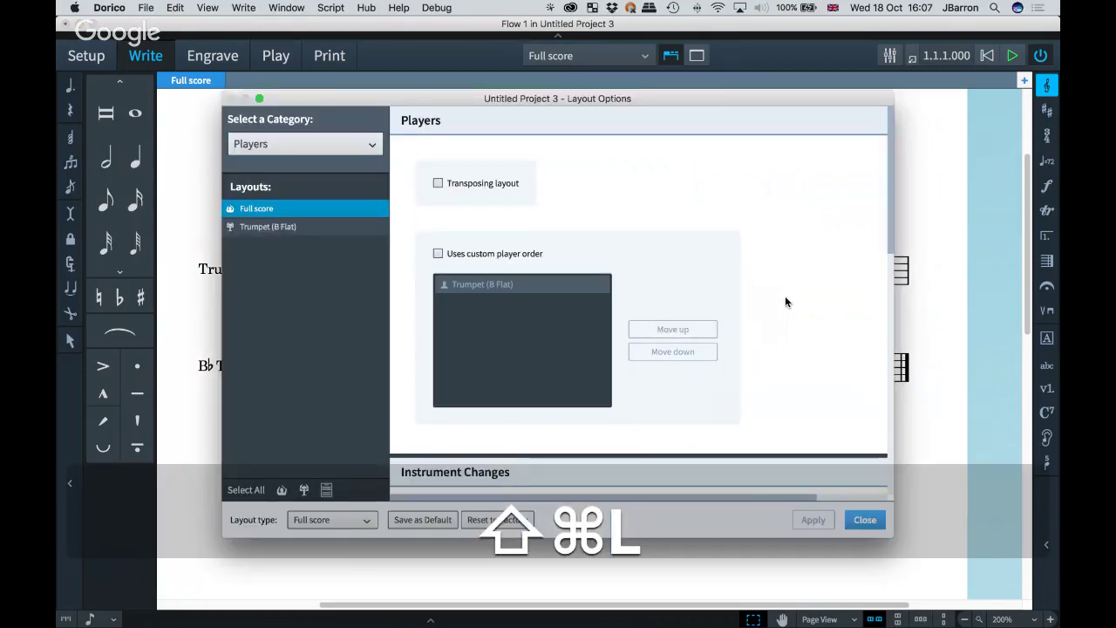
pyautogui.scroll(-10, 786, 298)
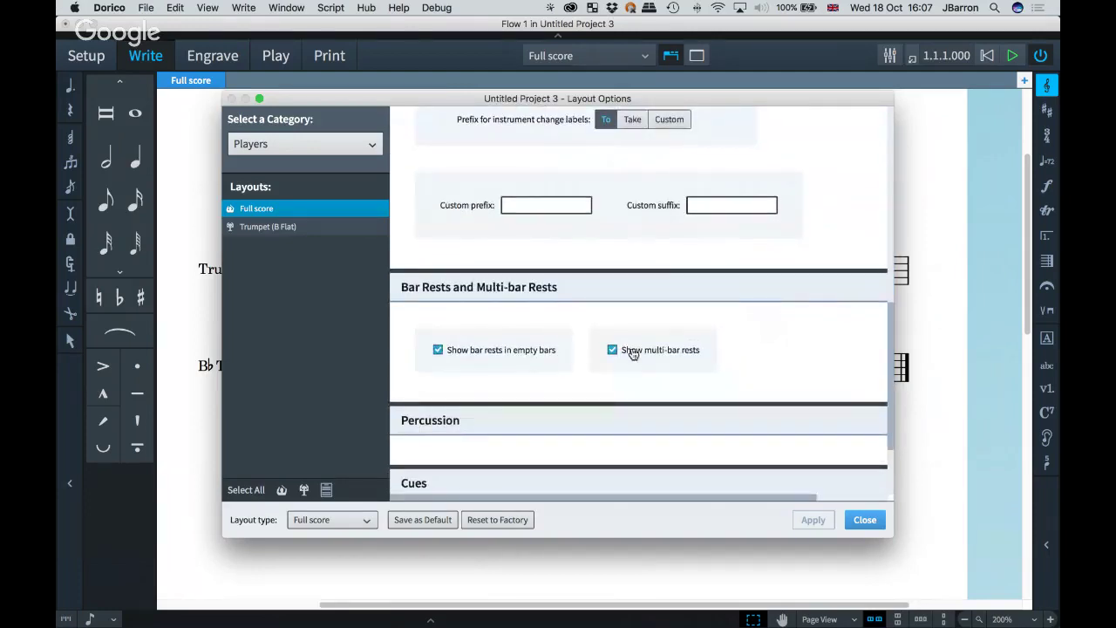
pyautogui.click(632, 353)
pyautogui.click(813, 521)
pyautogui.click(860, 523)
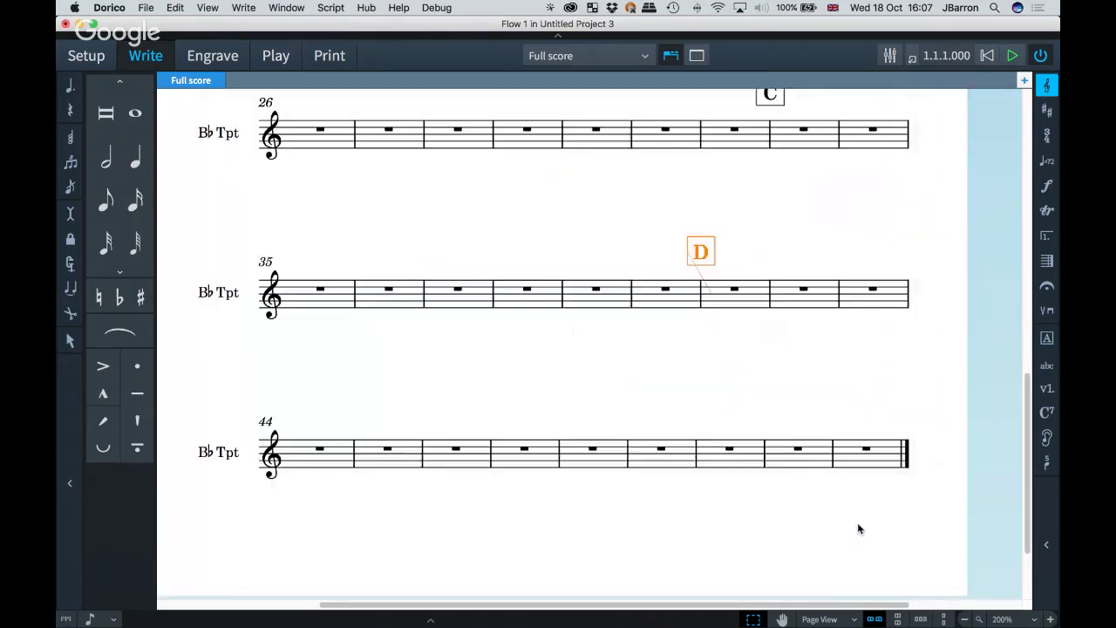
# - Change the barline just before rehearsal mark B, at the end of the second system, to a double barline
pyautogui.scroll(10, 579, 299)
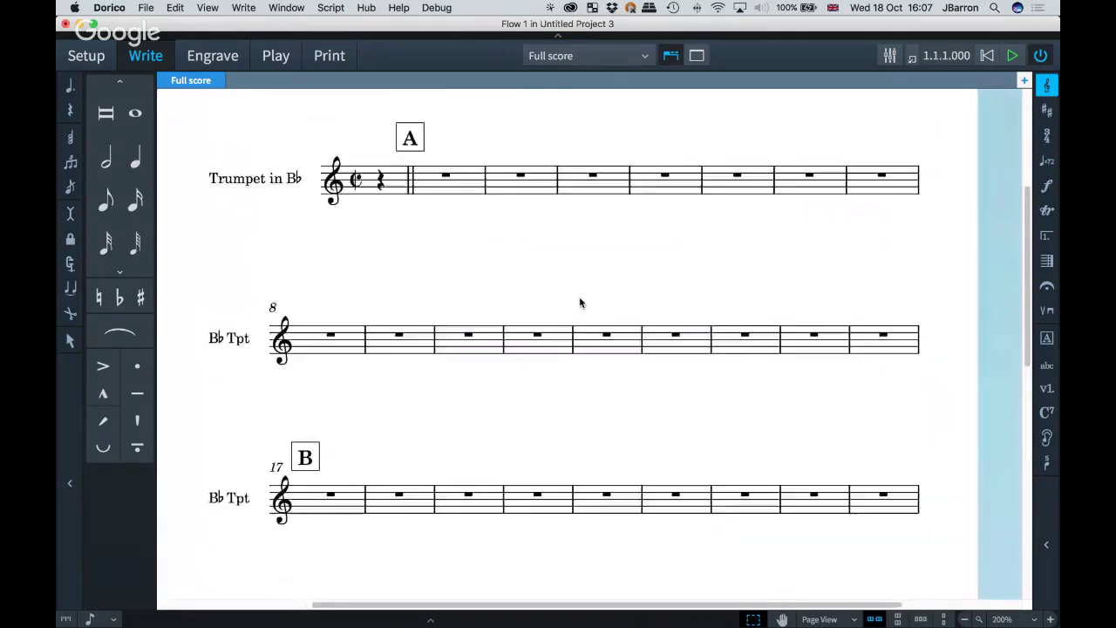
pyautogui.scroll(2, 580, 303)
pyautogui.scroll(-2, 580, 302)
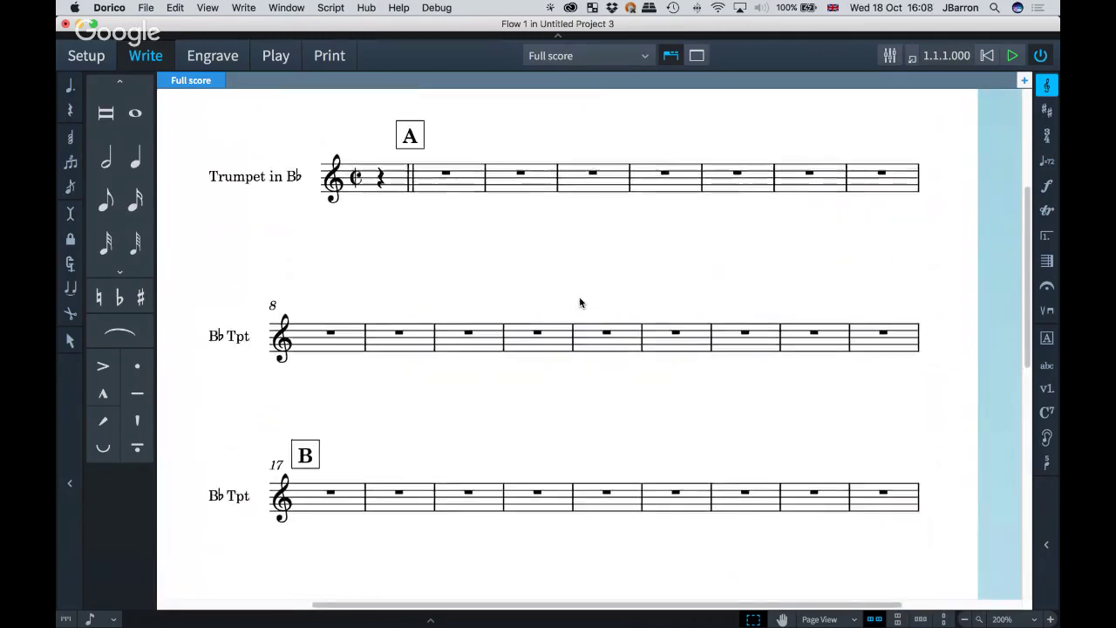
pyautogui.scroll(-3, 580, 303)
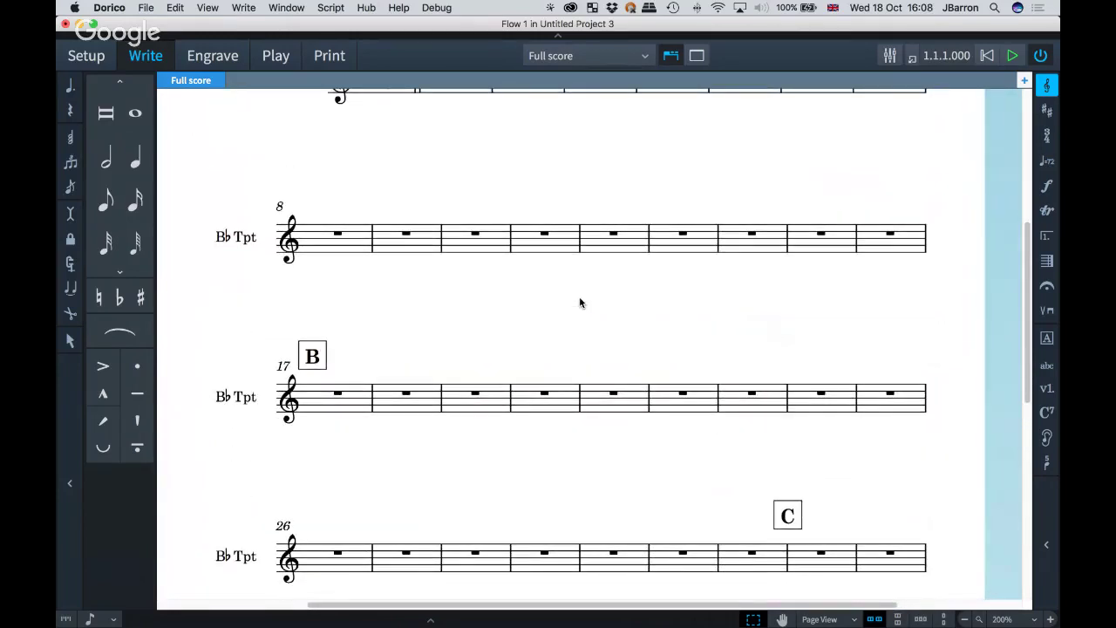
pyautogui.click(926, 248)
pyautogui.hotkey('shift', 'b')
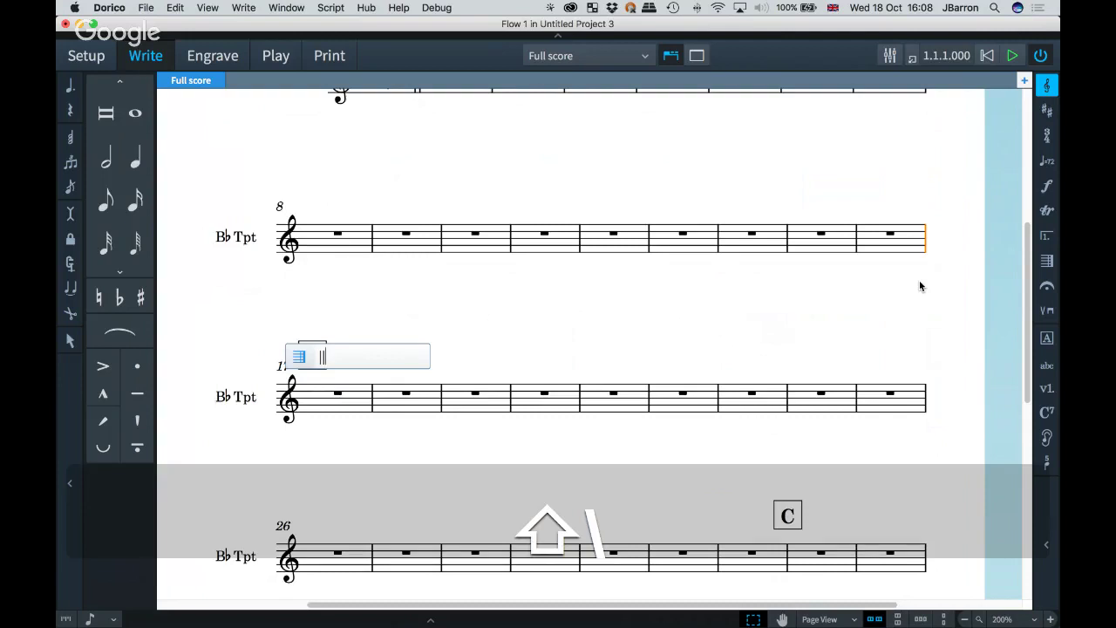
pyautogui.write('||')
pyautogui.press('Return')
# - Change the barlines at rehearsal marks C and D to double barlines
pyautogui.scroll(-2, 895, 286)
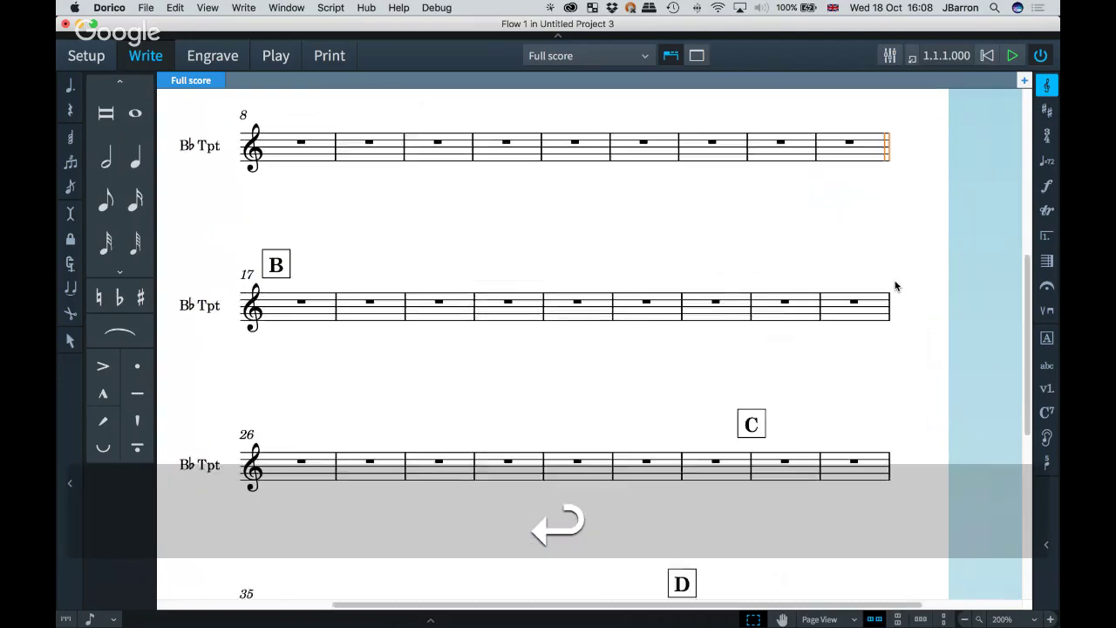
pyautogui.click(749, 455)
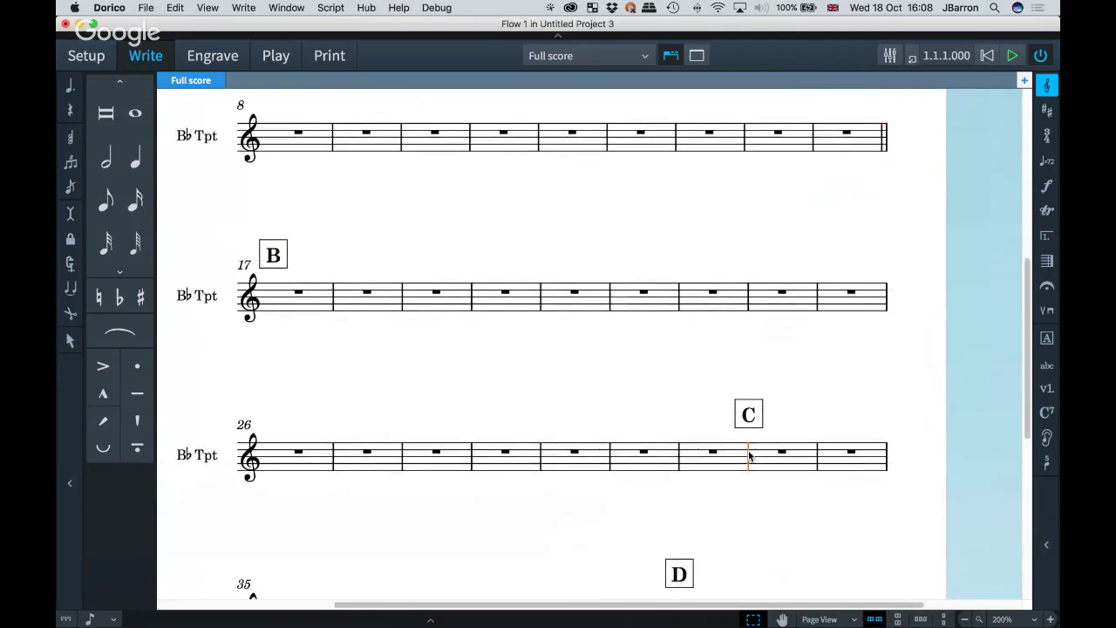
pyautogui.click(1048, 262)
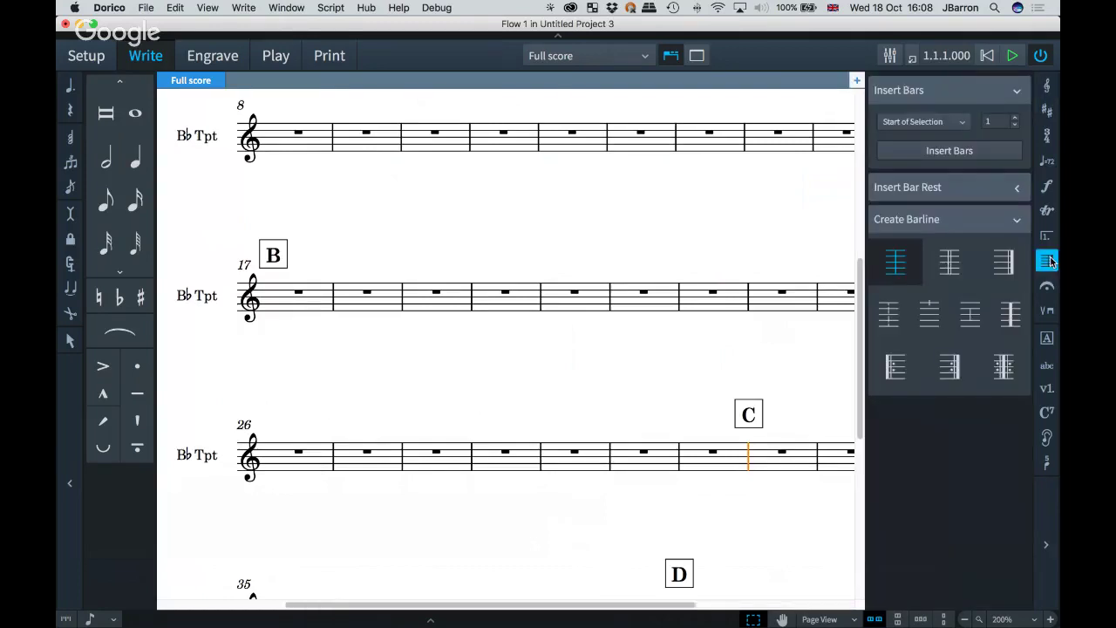
pyautogui.click(960, 262)
pyautogui.scroll(-5, 660, 364)
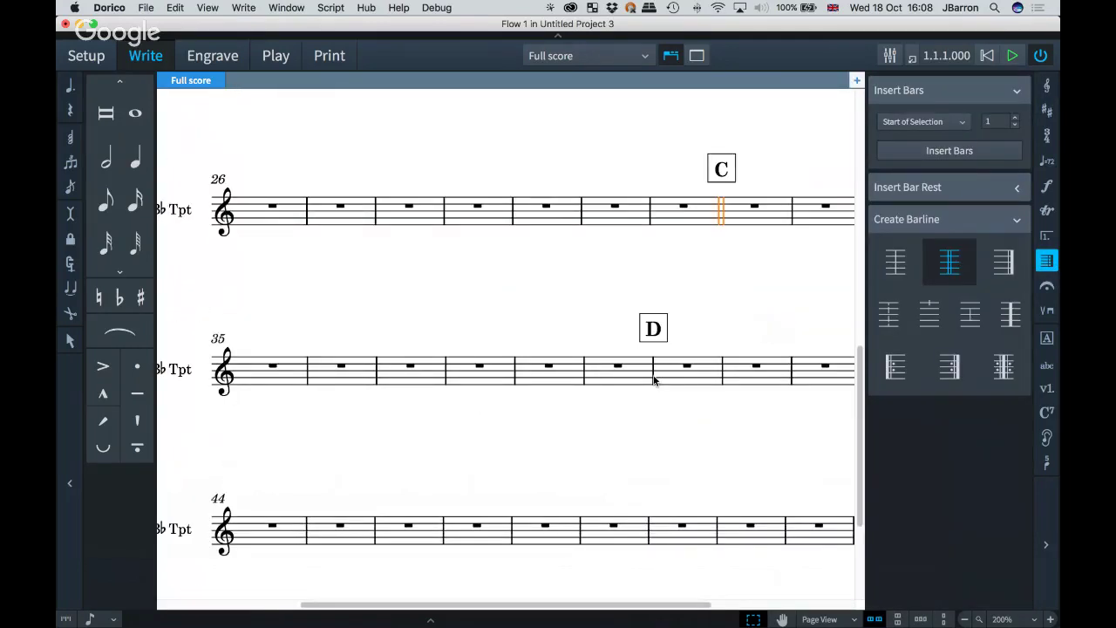
pyautogui.click(654, 376)
pyautogui.click(950, 262)
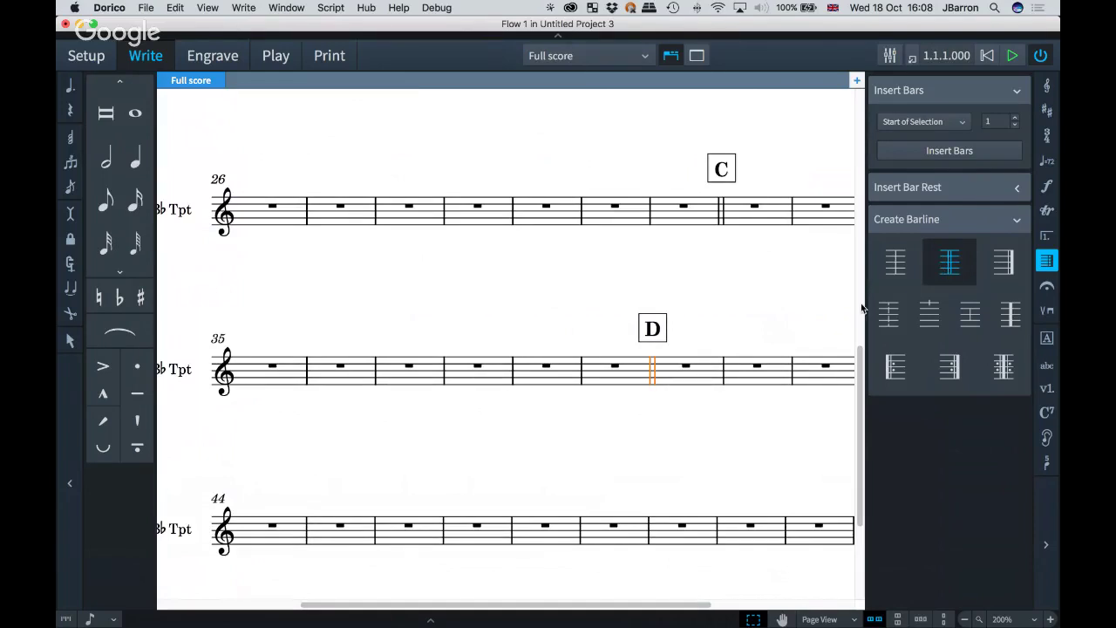
pyautogui.click(1046, 545)
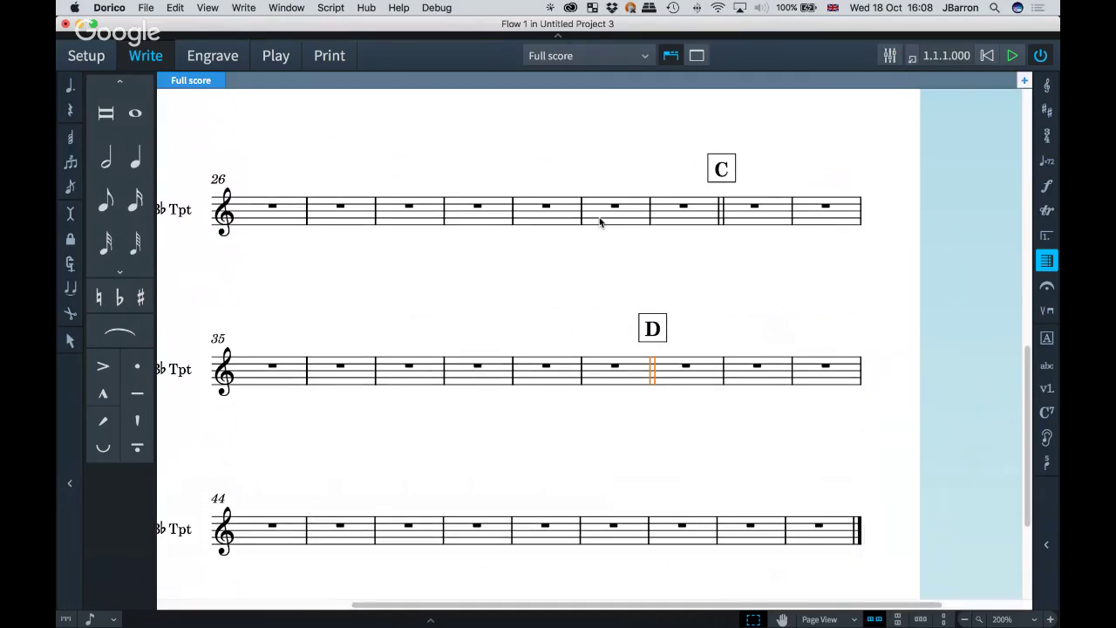
# - Examine the rehearsal mark properties of mark A, including the sequence type choices and the suffix option, without keeping any override
pyautogui.scroll(10, 600, 222)
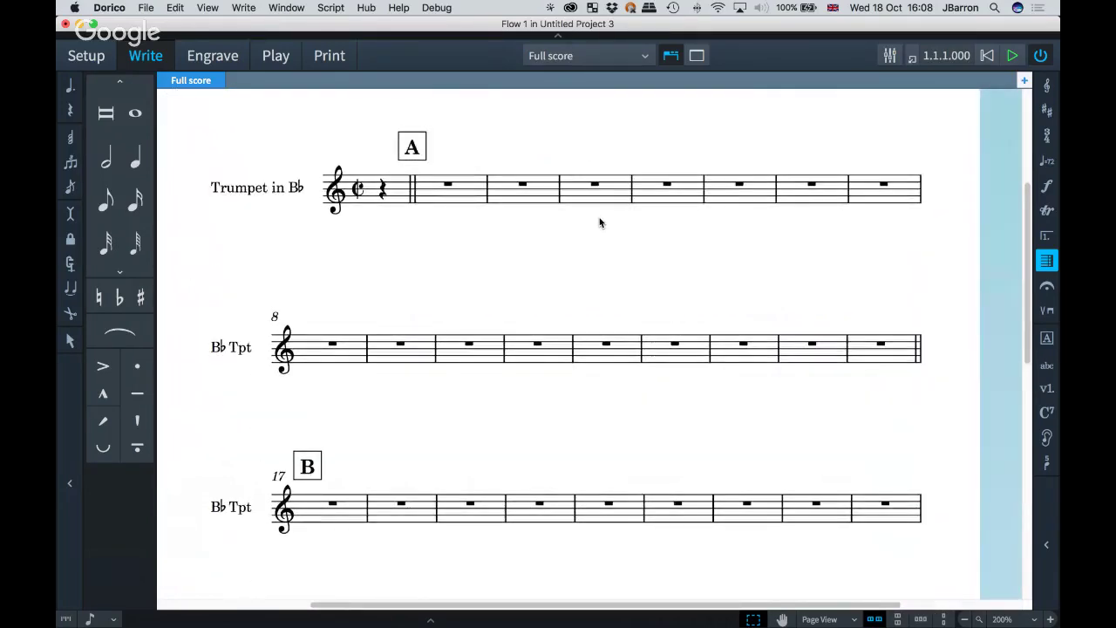
pyautogui.scroll(2, 600, 224)
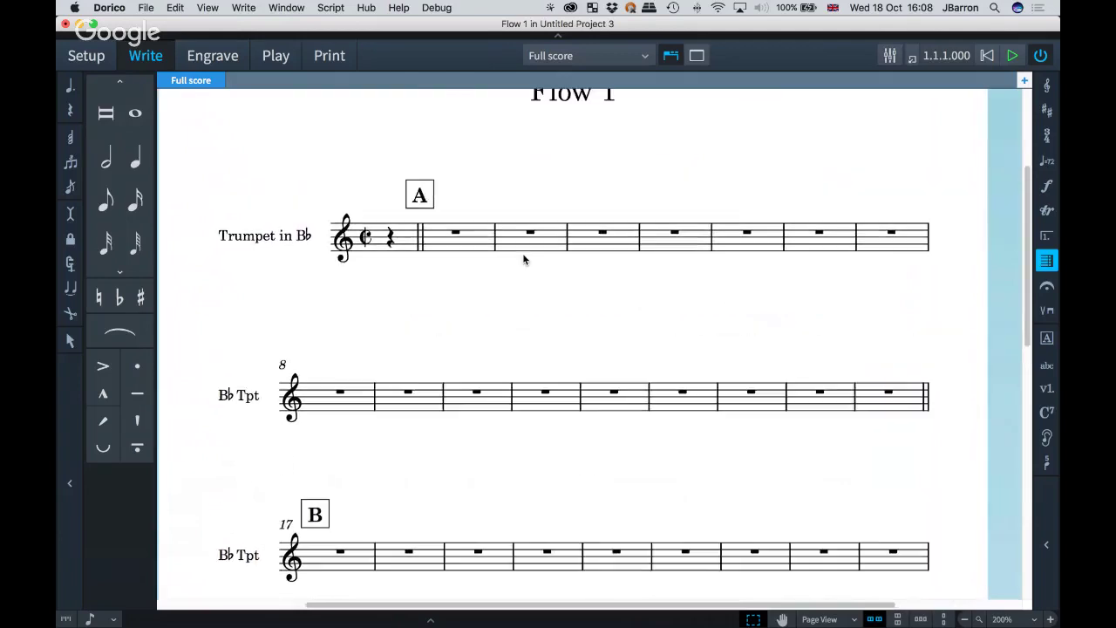
pyautogui.click(421, 196)
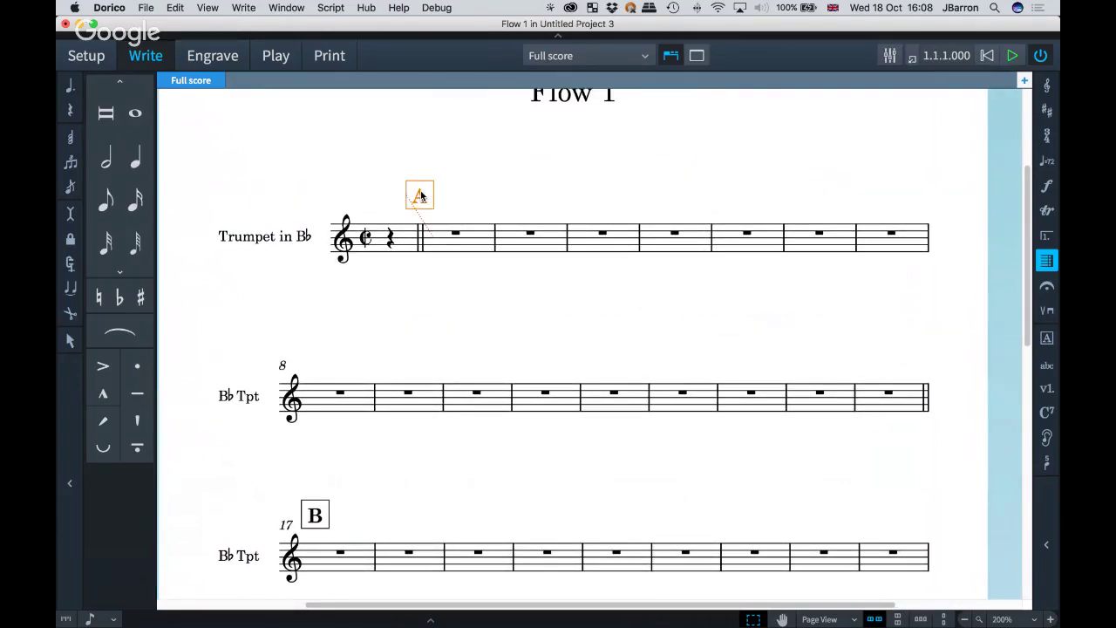
pyautogui.press('super+8')
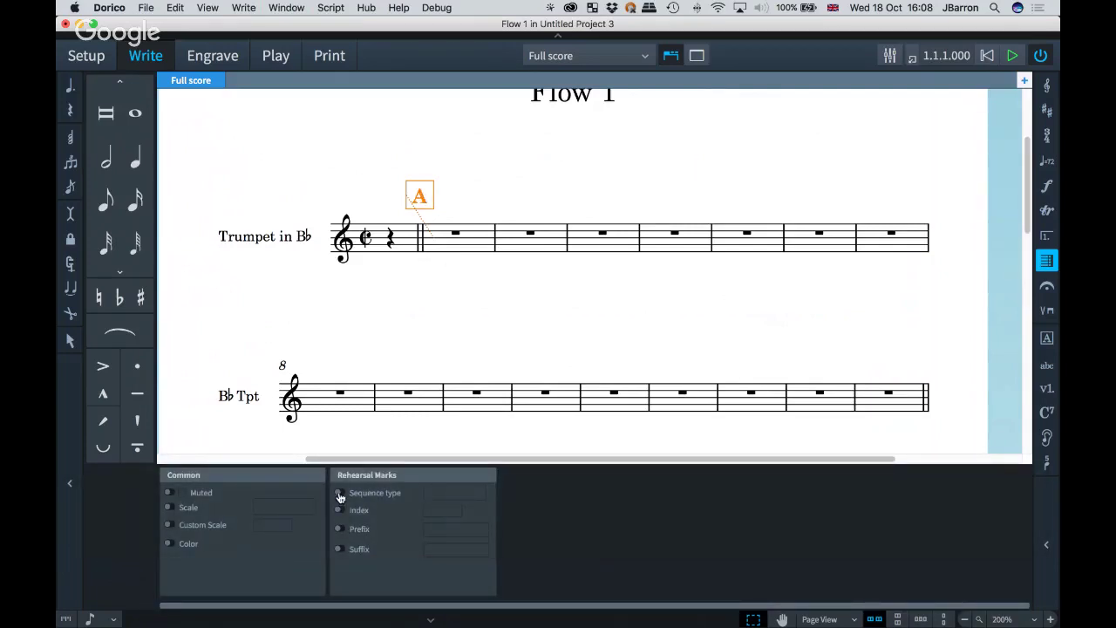
pyautogui.click(339, 496)
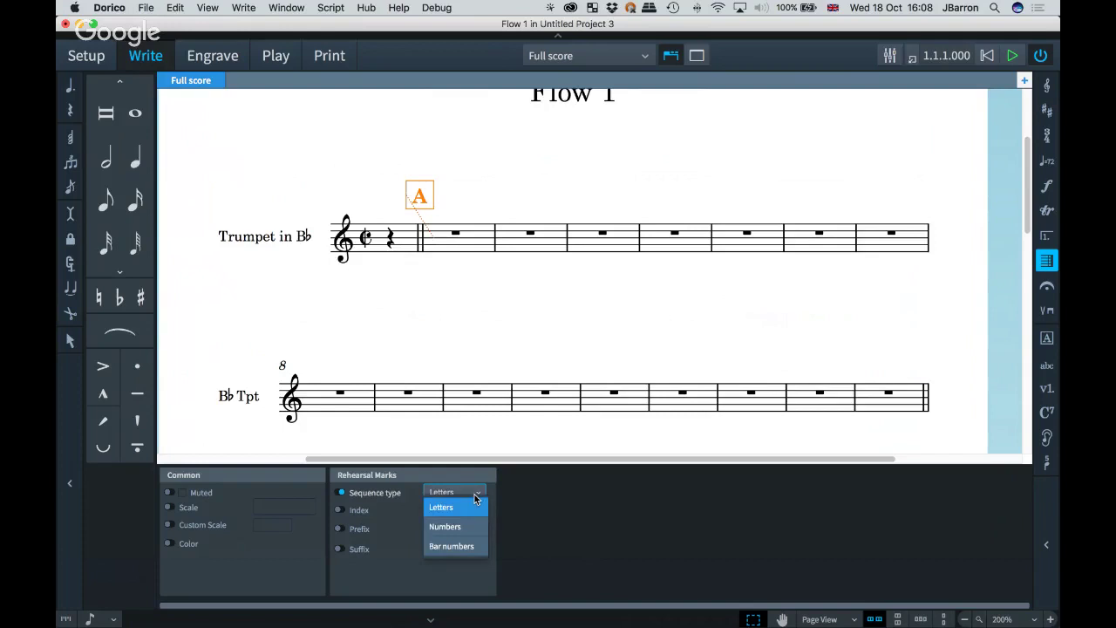
pyautogui.click(341, 494)
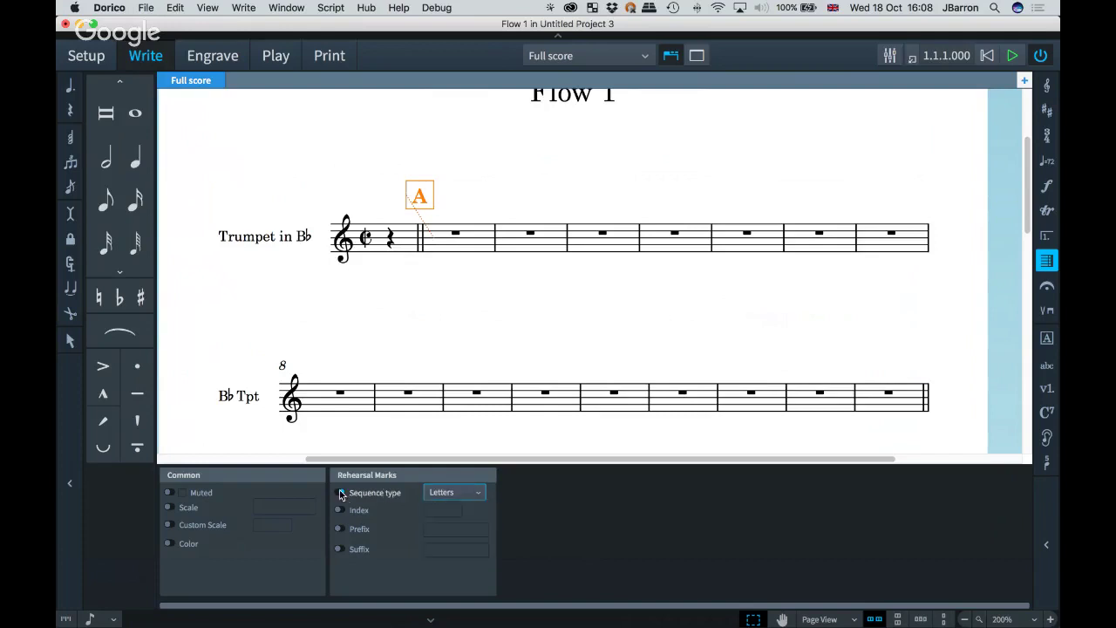
pyautogui.click(341, 494)
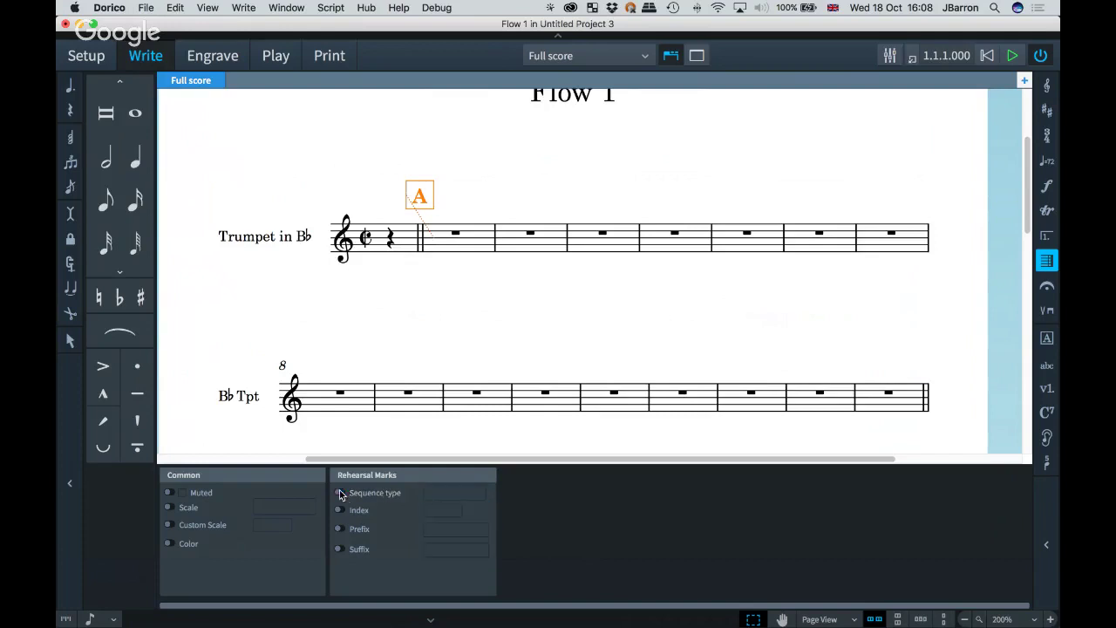
pyautogui.click(341, 550)
pyautogui.click(341, 549)
pyautogui.press('super+8')
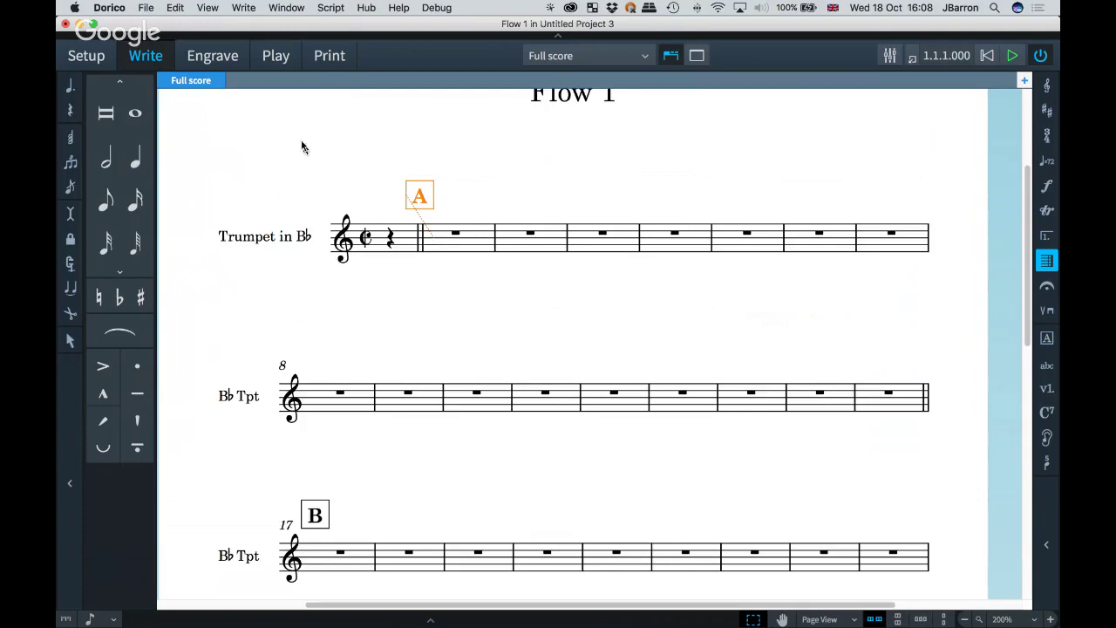
# - Add an Ab major key signature at the pickup bar and leave note input
pyautogui.doubleClick(382, 238)
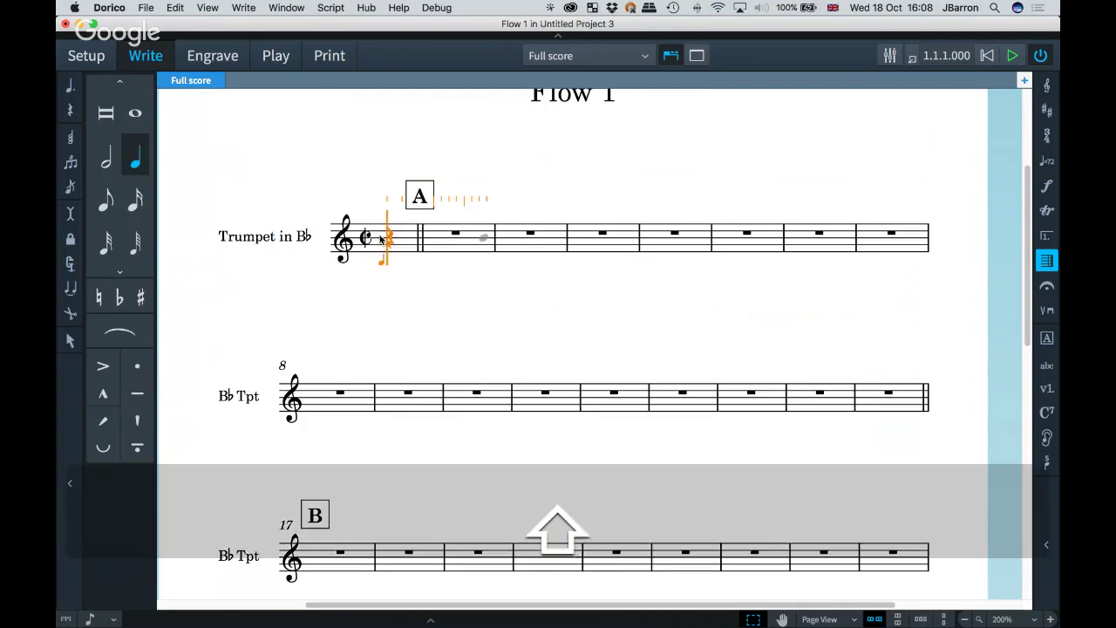
pyautogui.hotkey('shift', 'k')
pyautogui.write('Ab')
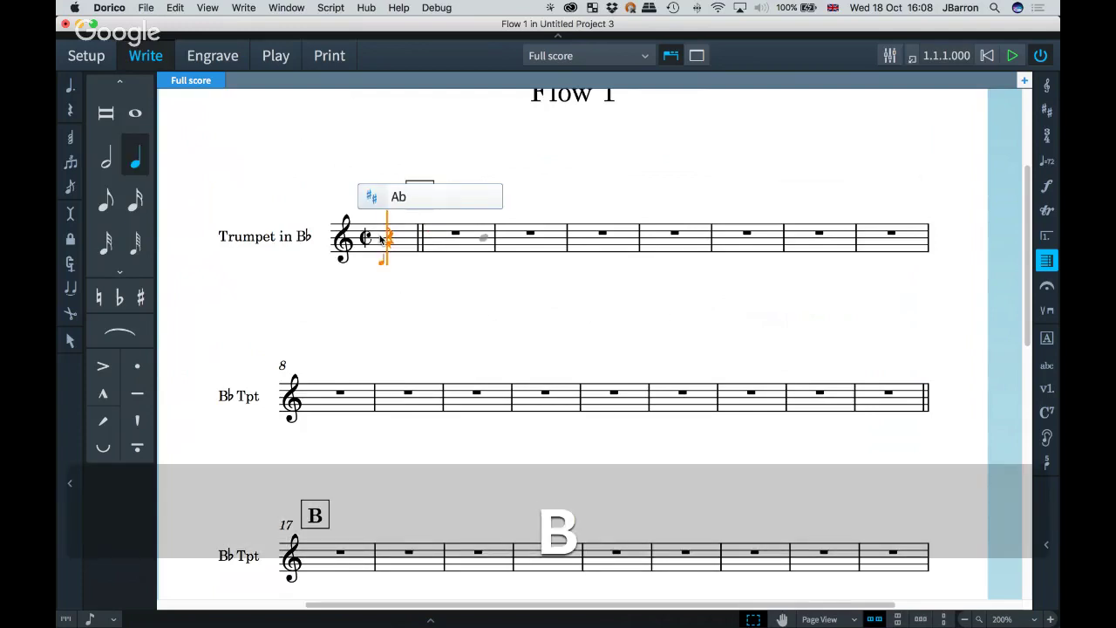
pyautogui.press('Return')
pyautogui.press('Escape')
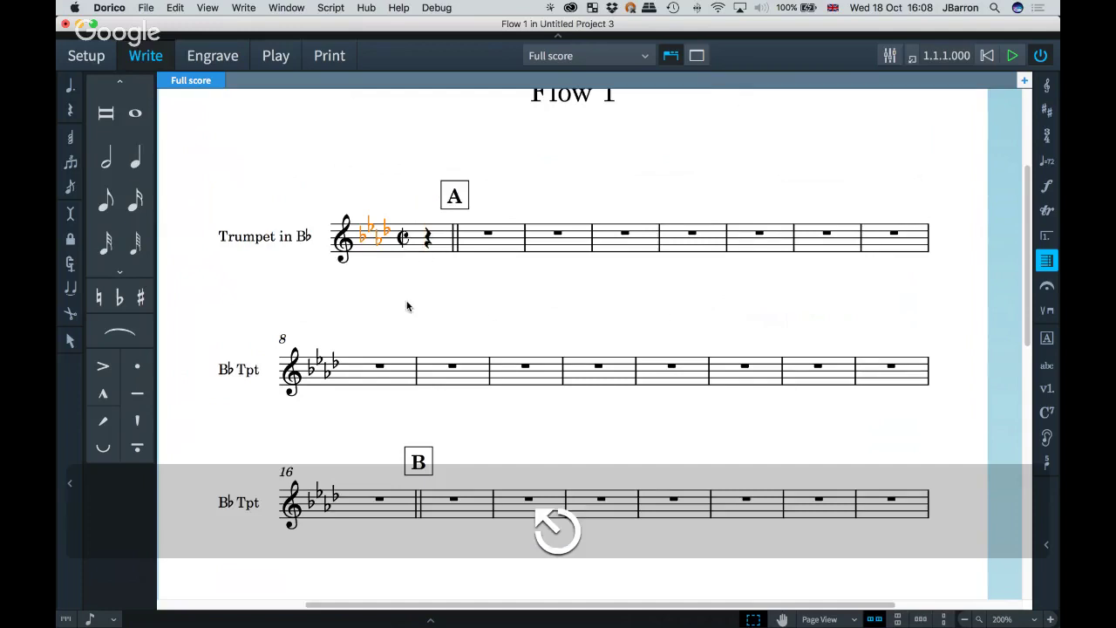
# - Switch the score from concert pitch to transposed pitch
pyautogui.scroll(-1, 406, 305)
pyautogui.click(208, 9)
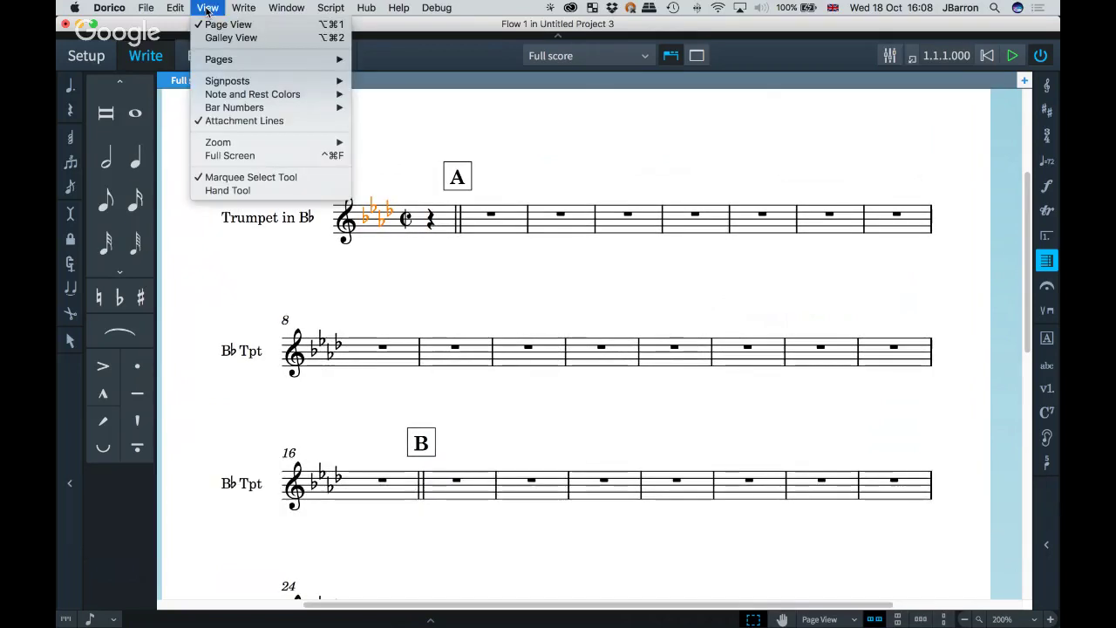
pyautogui.moveTo(174, 11)
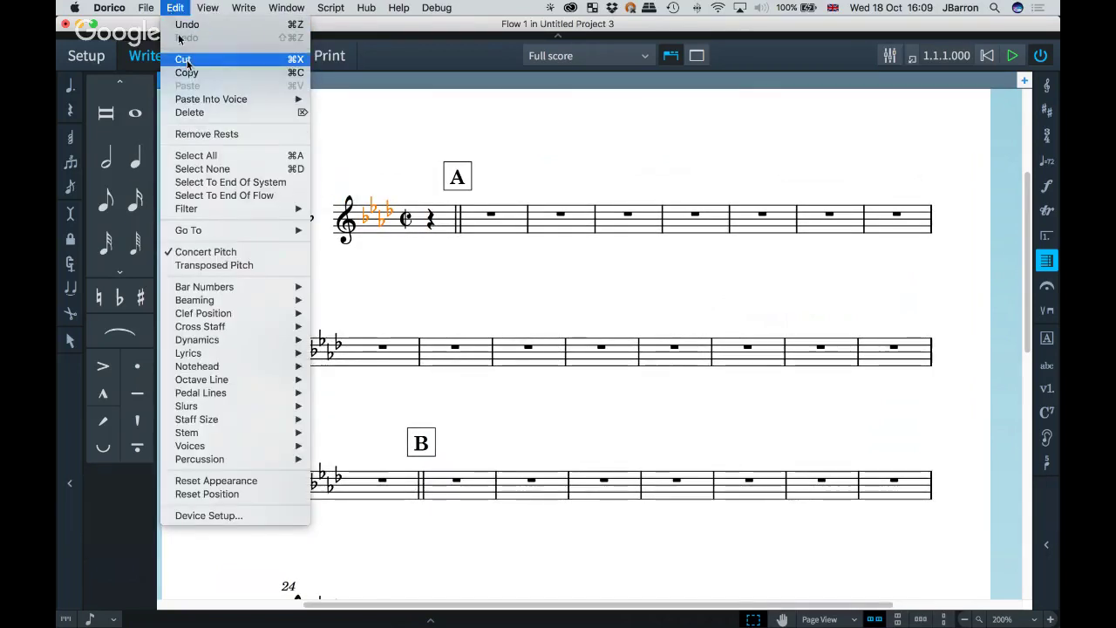
pyautogui.click(188, 266)
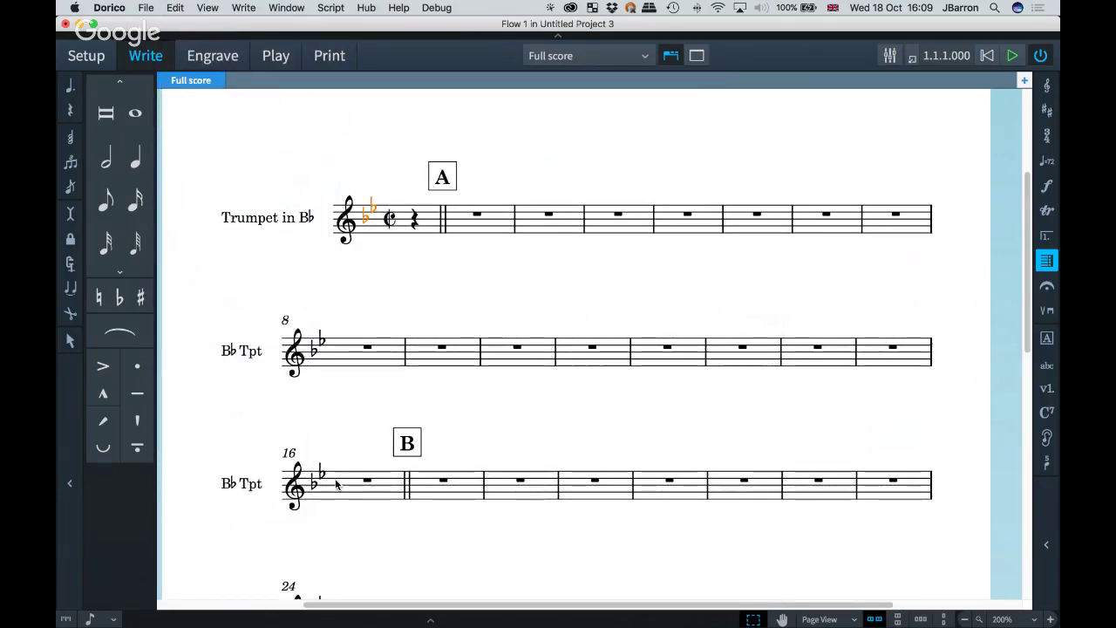
# - In bar 16, start note input and enter a quarter rest followed by eighth notes F, G, A, B flat, C and D
pyautogui.doubleClick(336, 485)
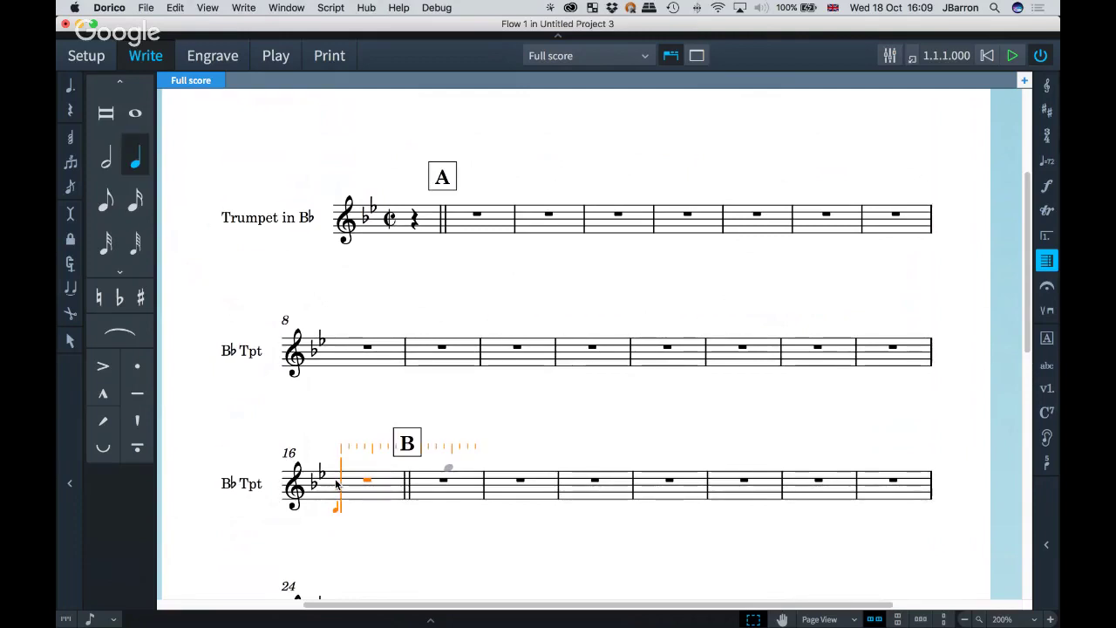
pyautogui.press('6')
pyautogui.press('space')
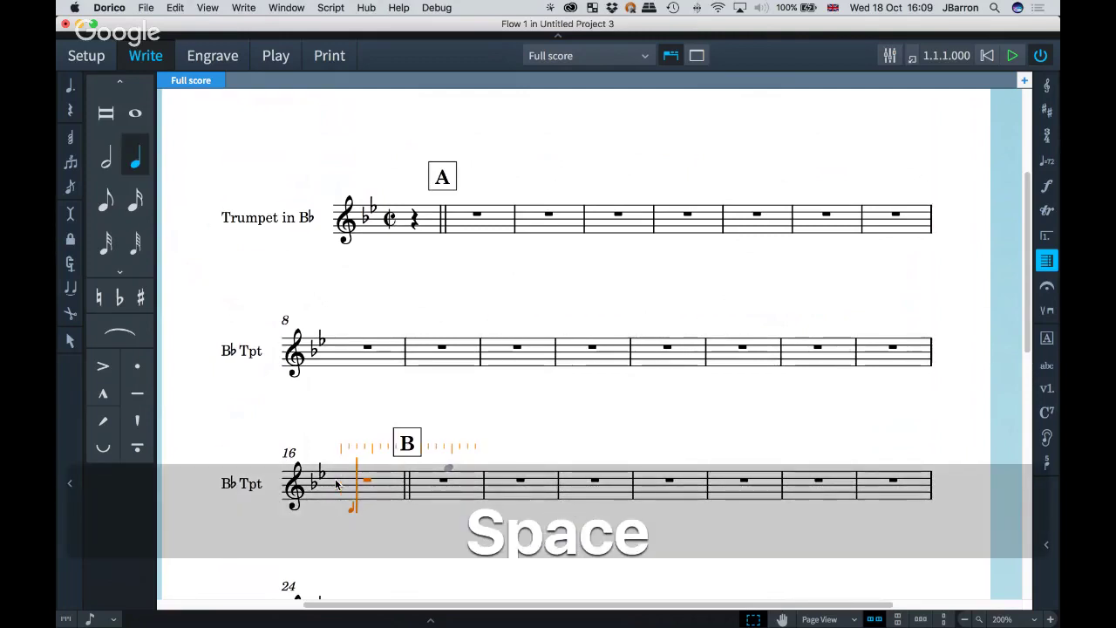
pyautogui.press('5')
pyautogui.press('f')
pyautogui.press('g')
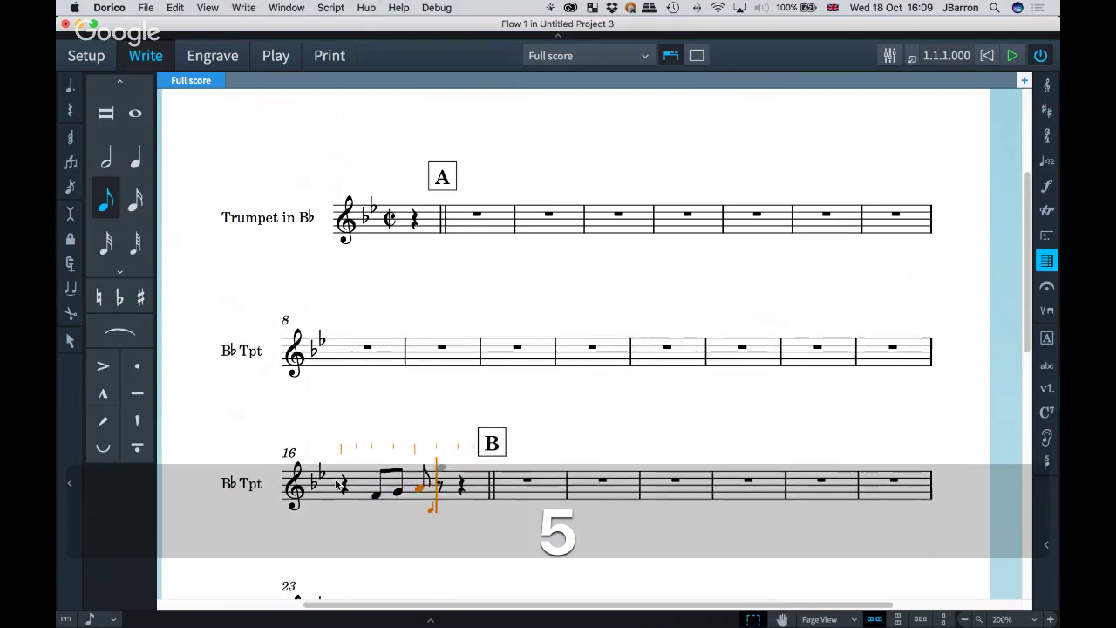
pyautogui.press('a')
pyautogui.press('b')
pyautogui.press('c')
pyautogui.press('d')
# - Enter four quarter-note E flats in bar 17, at rehearsal mark B
pyautogui.press('6')
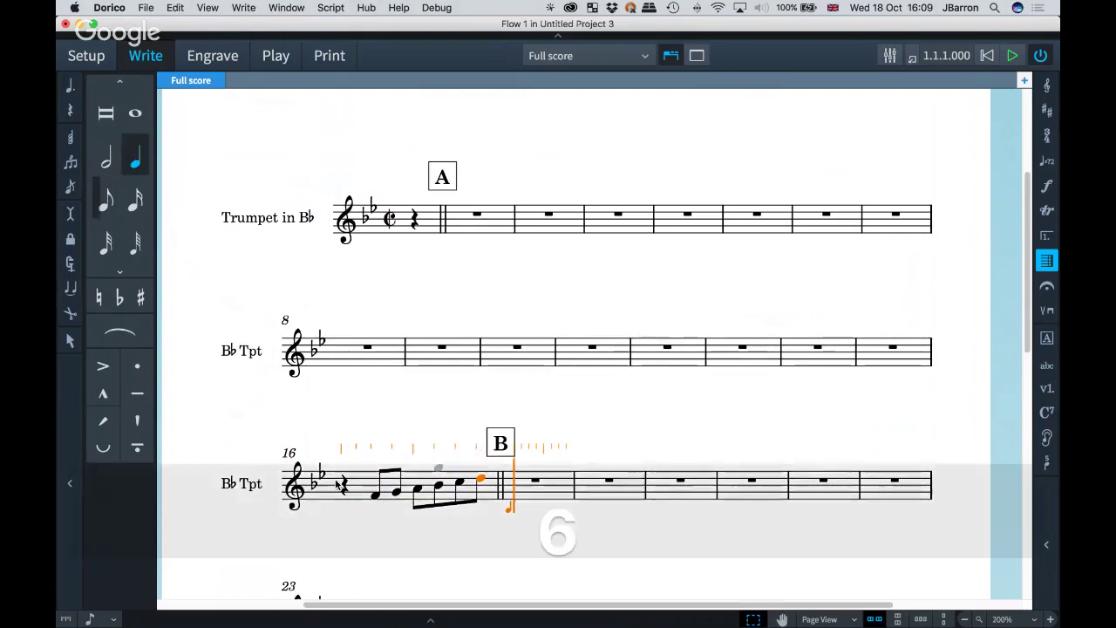
pyautogui.press('e')
pyautogui.press('e')
pyautogui.press('e')
pyautogui.press('e')
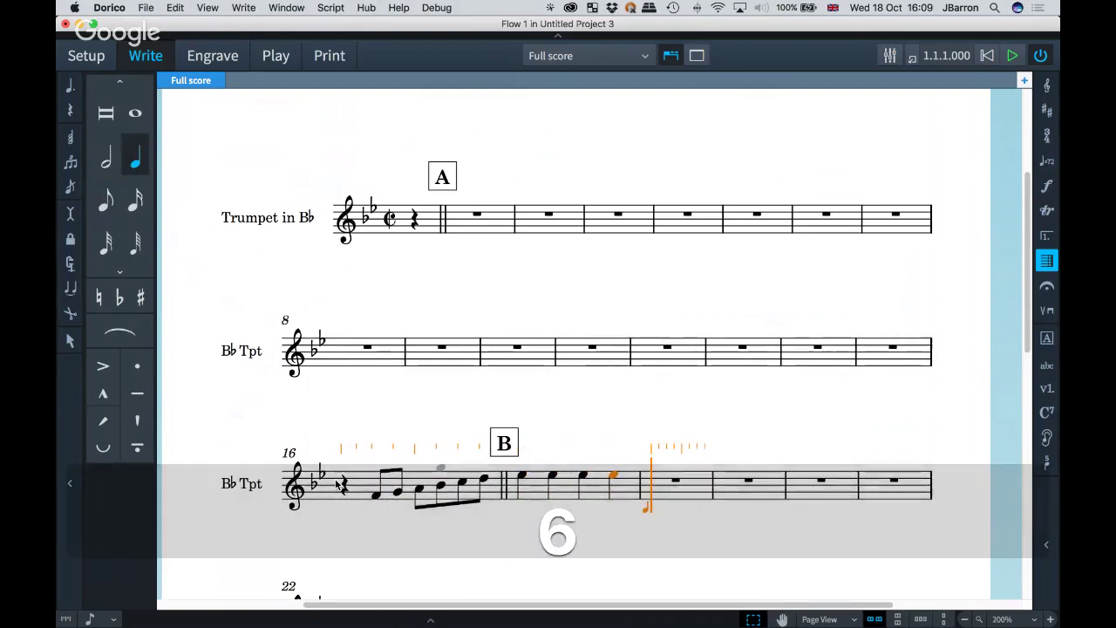
# - Fill bar 18 with eighth notes E flat and D, a half-note E flat, and eighth notes E natural and F
pyautogui.press('5')
pyautogui.press('e')
pyautogui.press('d')
pyautogui.press('7')
pyautogui.press('e')
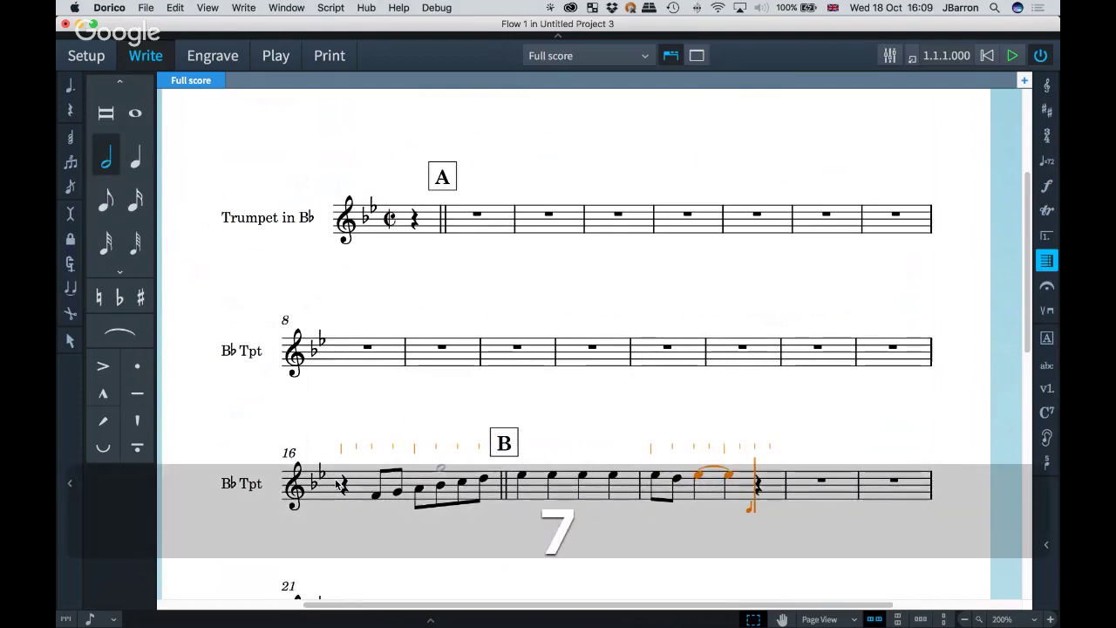
pyautogui.press('5')
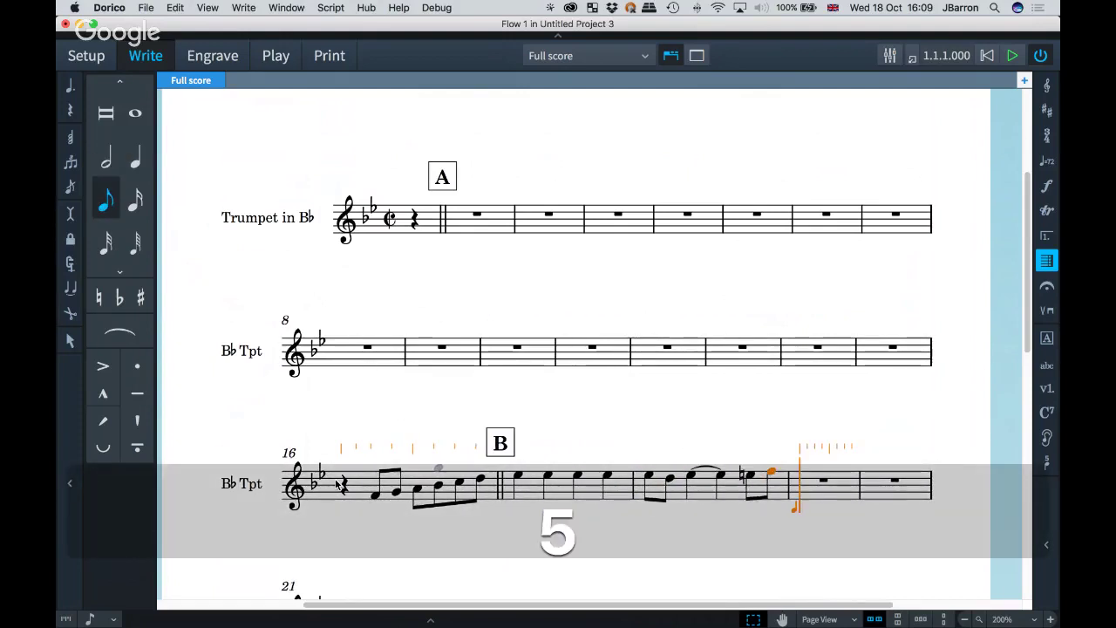
# - Fill bar 19 with an eighth rest, a dotted-quarter F, and eighth notes F, E flat, D and E flat
pyautogui.press('space')
pyautogui.press('6')
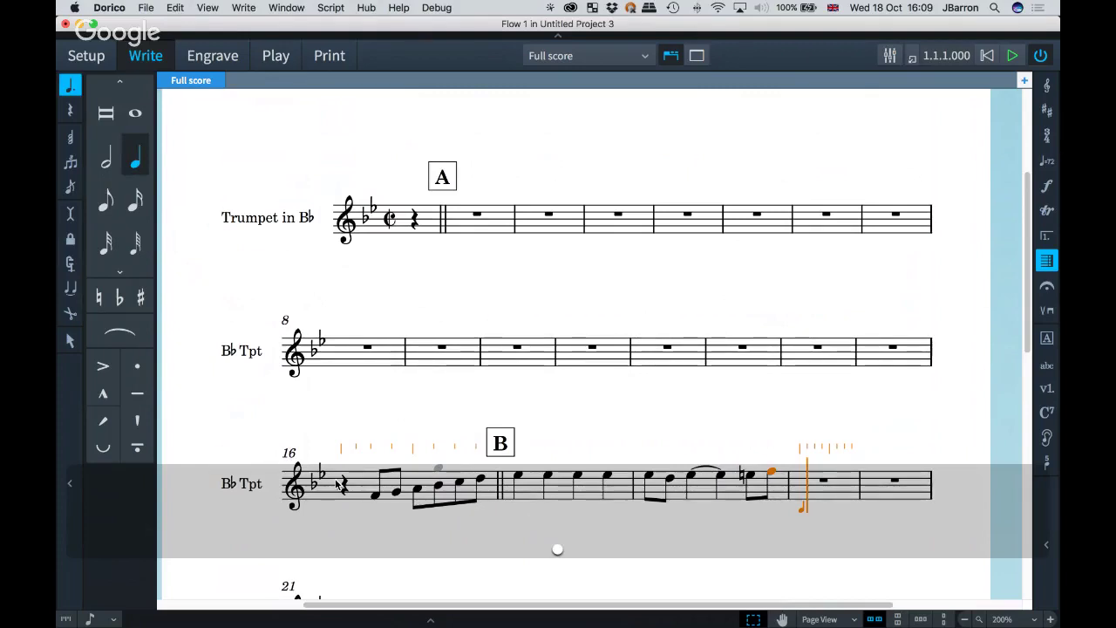
pyautogui.scroll(-1, 336, 484)
pyautogui.press('5')
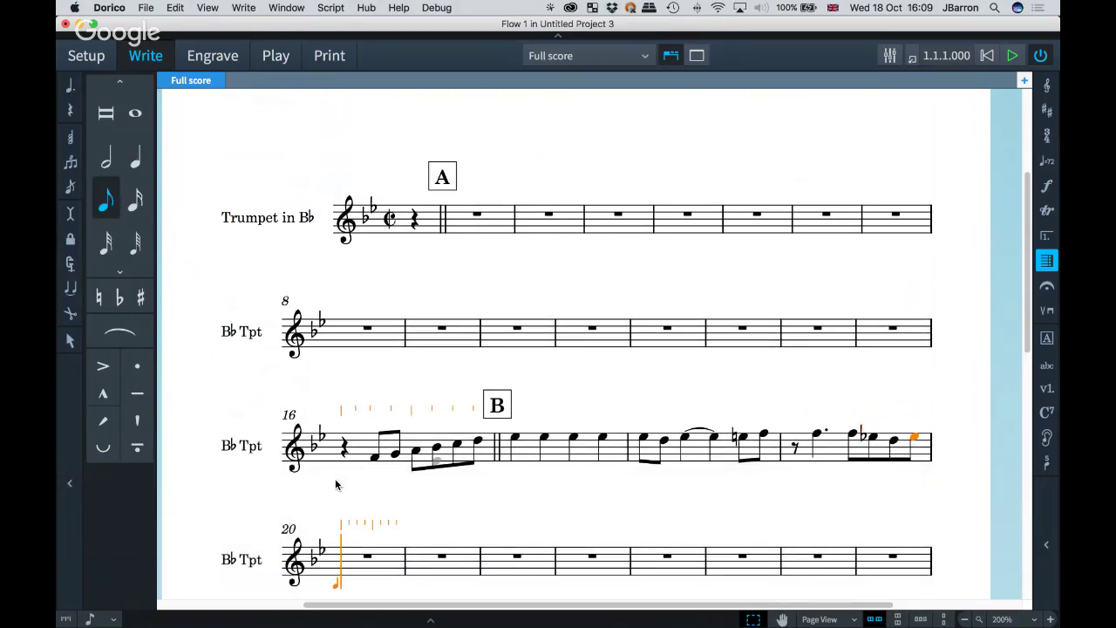
# - Enter a half-note F in bar 20, lengthen it by an eighth note, and advance the caret to its end
pyautogui.press('7')
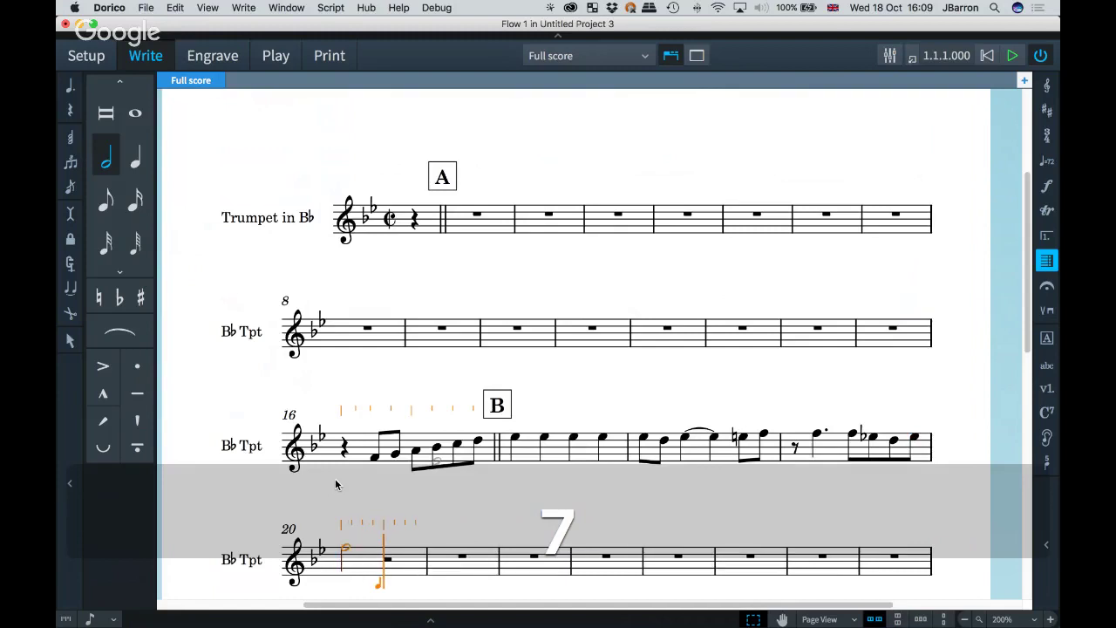
pyautogui.scroll(-3, 336, 485)
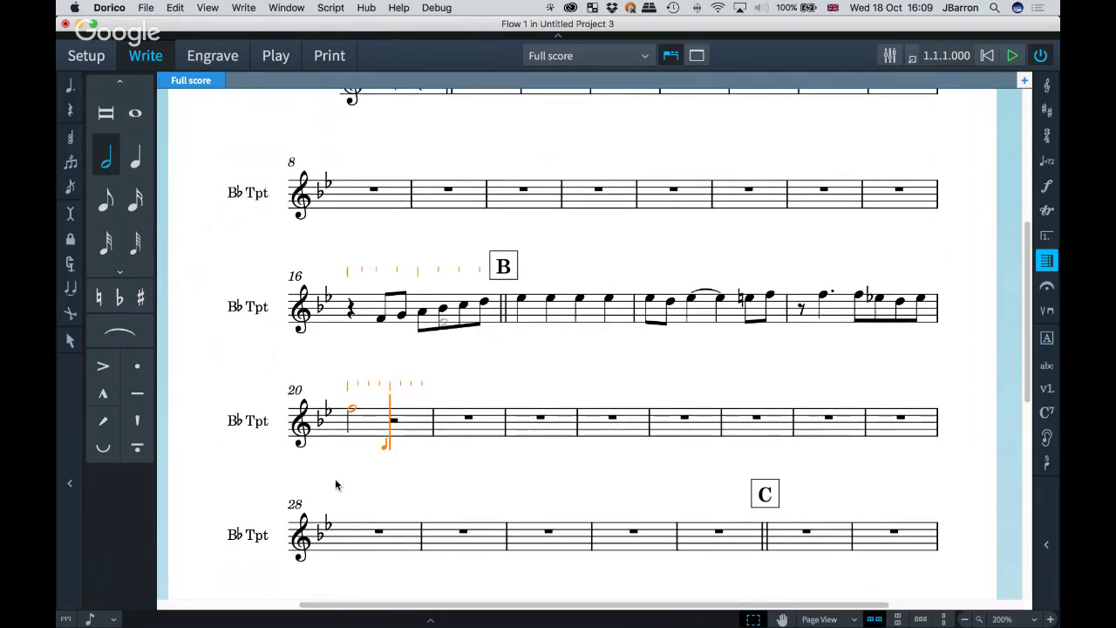
pyautogui.hotkey('alt', 'shift', 'Right')
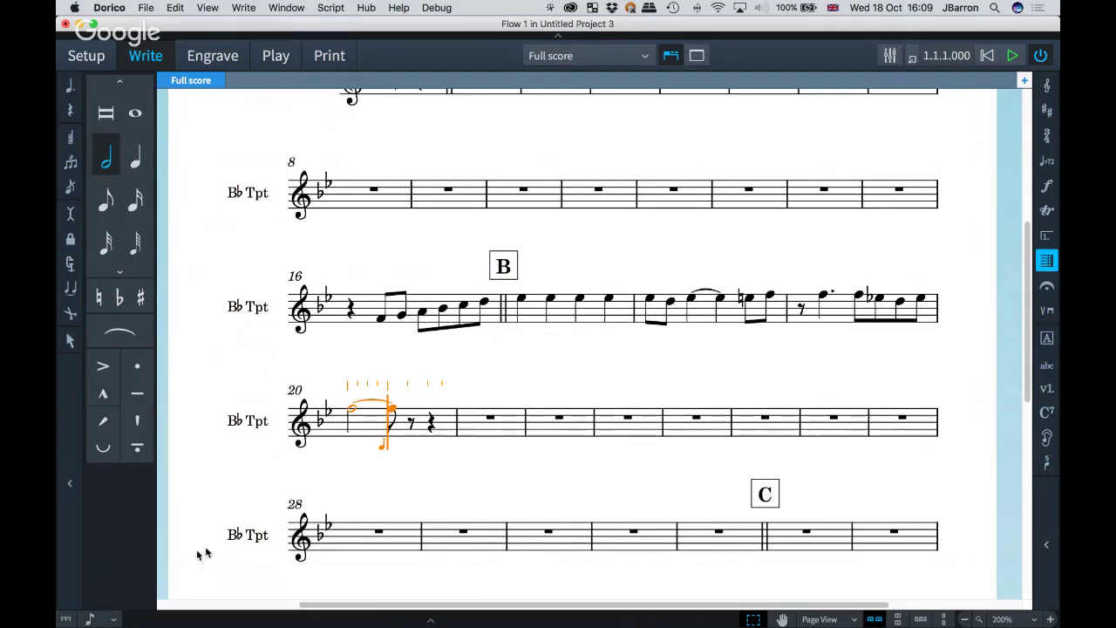
pyautogui.press('F1')
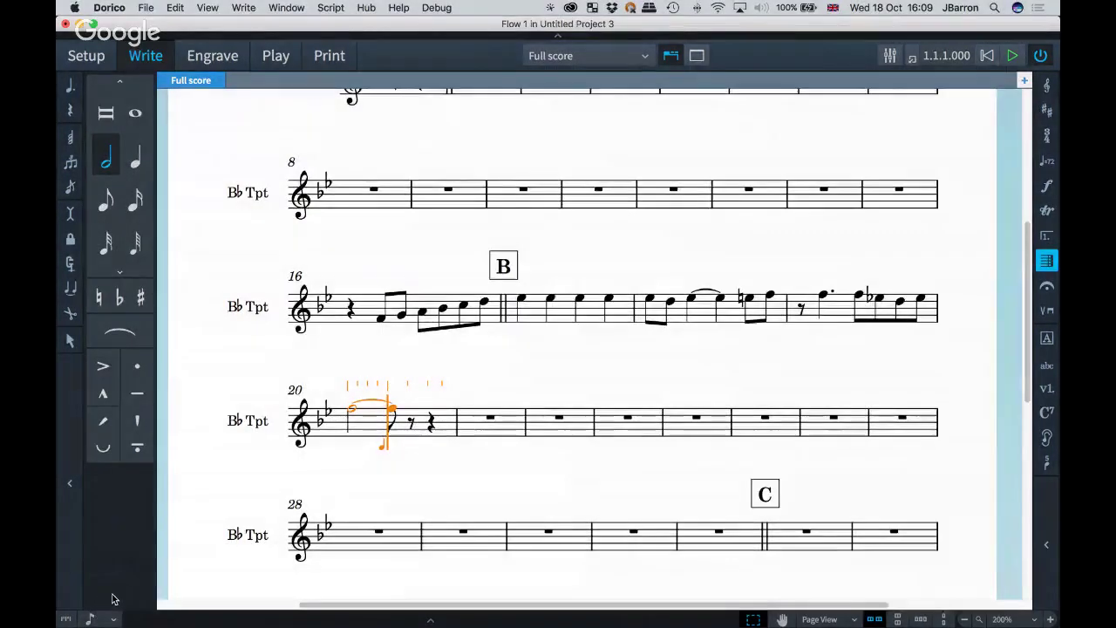
pyautogui.press('Right')
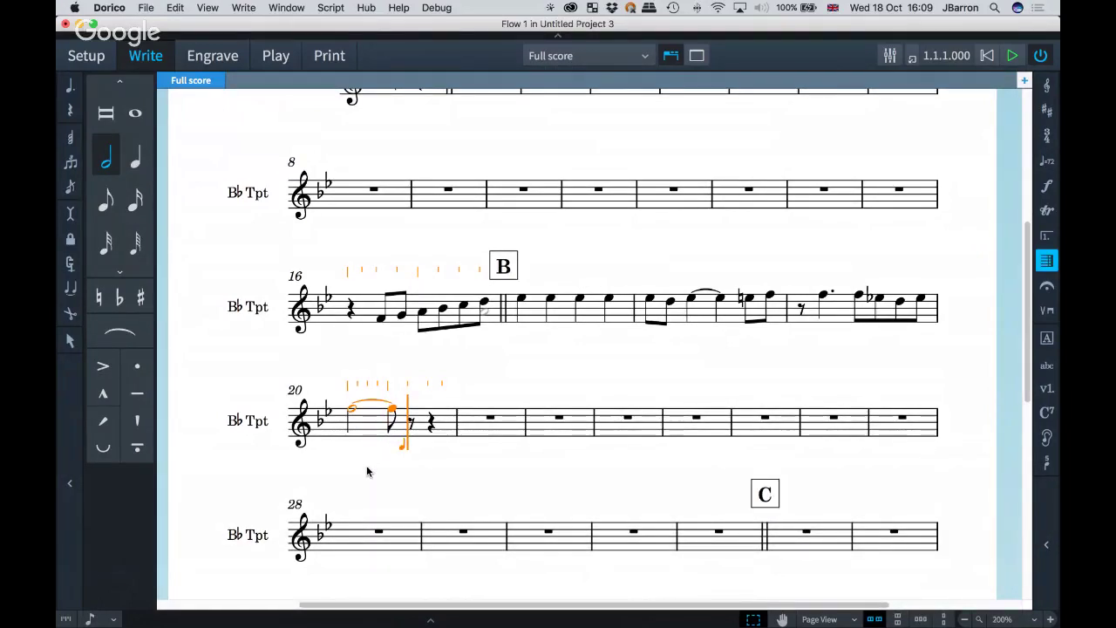
# - Complete bar 20 with a dotted-quarter D, undoing the dotted-eighth entry
pyautogui.press('5')
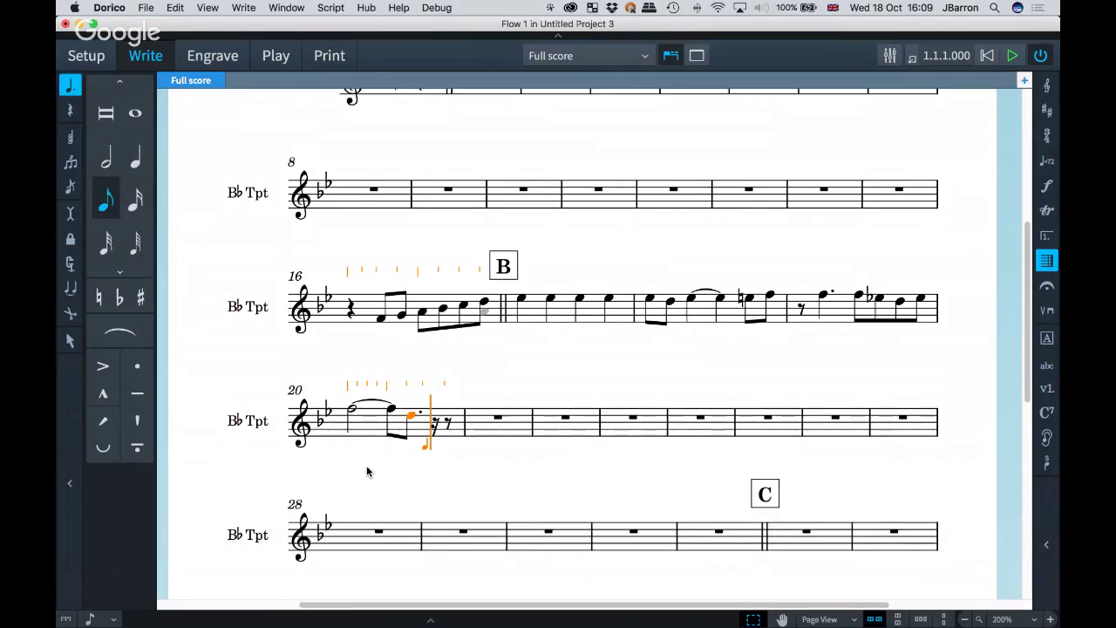
pyautogui.press('super+z')
pyautogui.press('6')
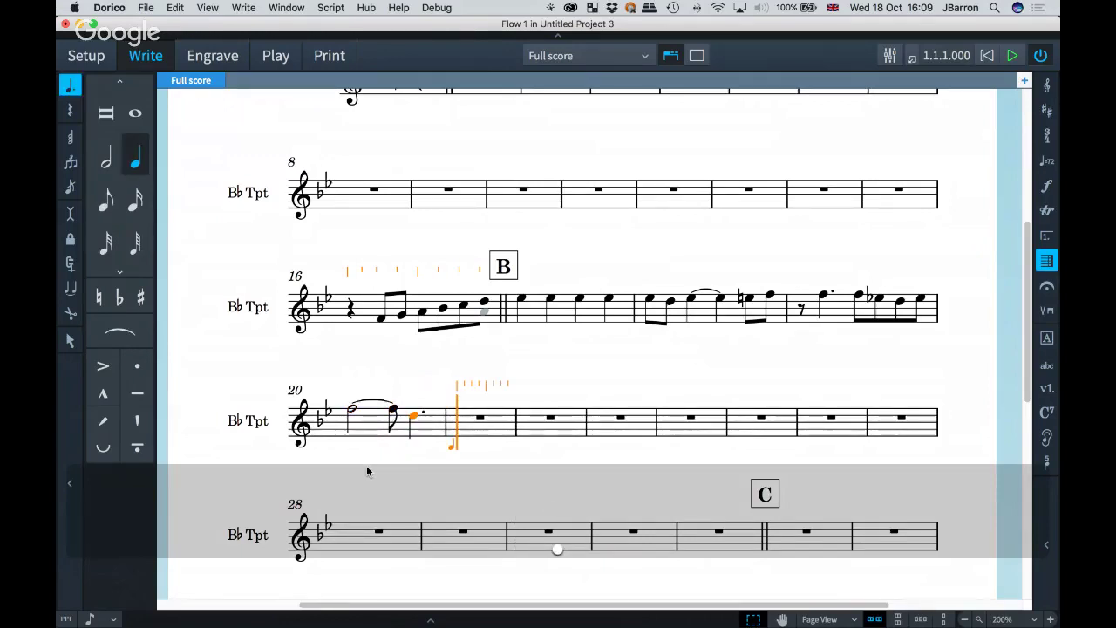
# - Fill bar 21 with three quarter-note E flats, an eighth-note E flat, and a quarter-note E flat tied across the barline
pyautogui.press('6')
pyautogui.press('5')
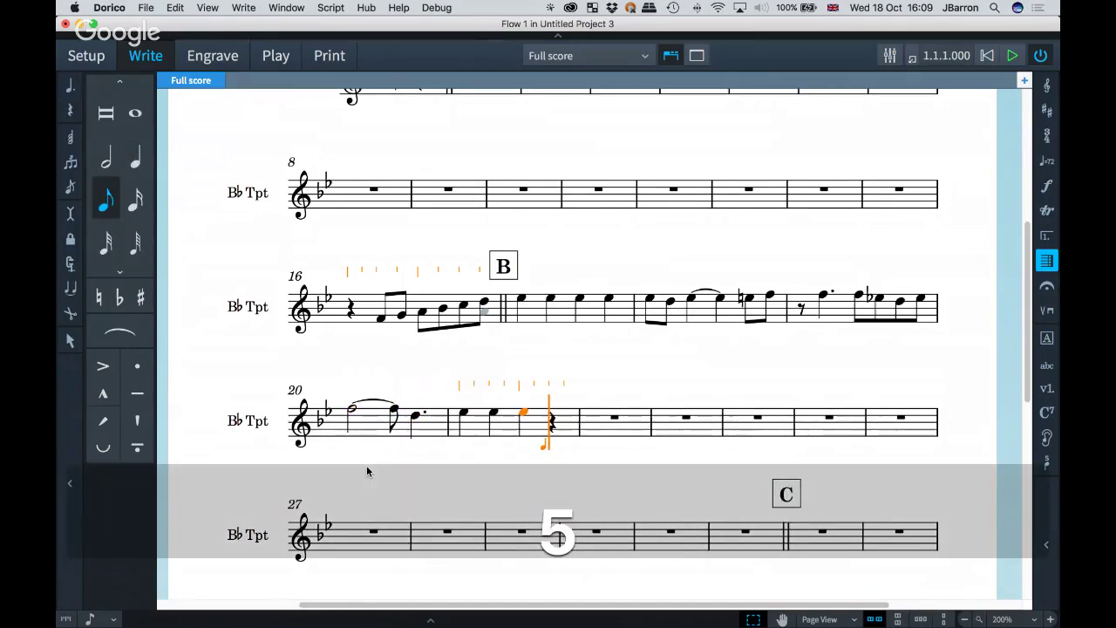
pyautogui.press('e')
pyautogui.press('6')
pyautogui.press('e')
# - Complete bar 22 with an eighth-note D, a dotted-quarter E flat and a dotted-quarter E natural
pyautogui.press('5')
pyautogui.press('6')
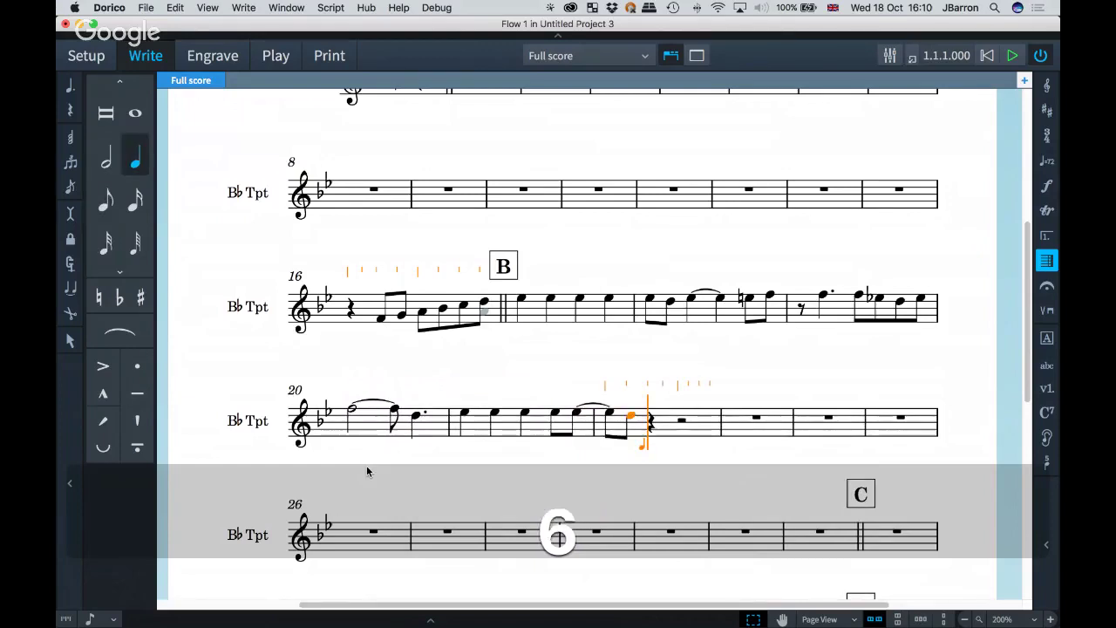
pyautogui.press('.')
# - Fill bar 23 with an eighth-note F, a quarter-note F, an eighth F tied to another, and eighth notes E flat, D and E flat
pyautogui.press('5')
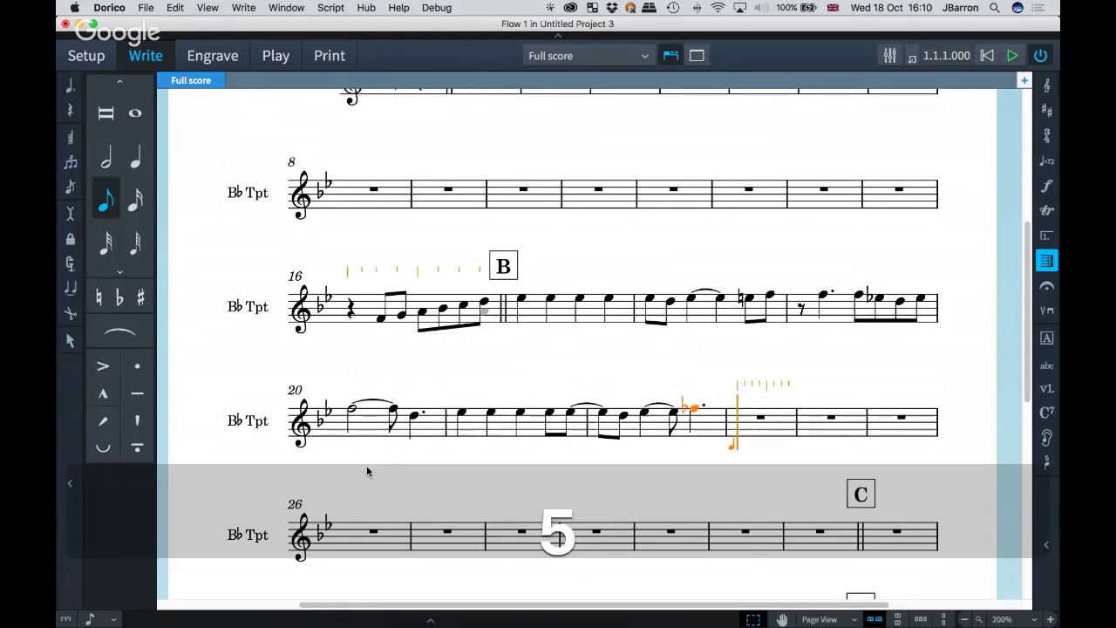
pyautogui.press('6')
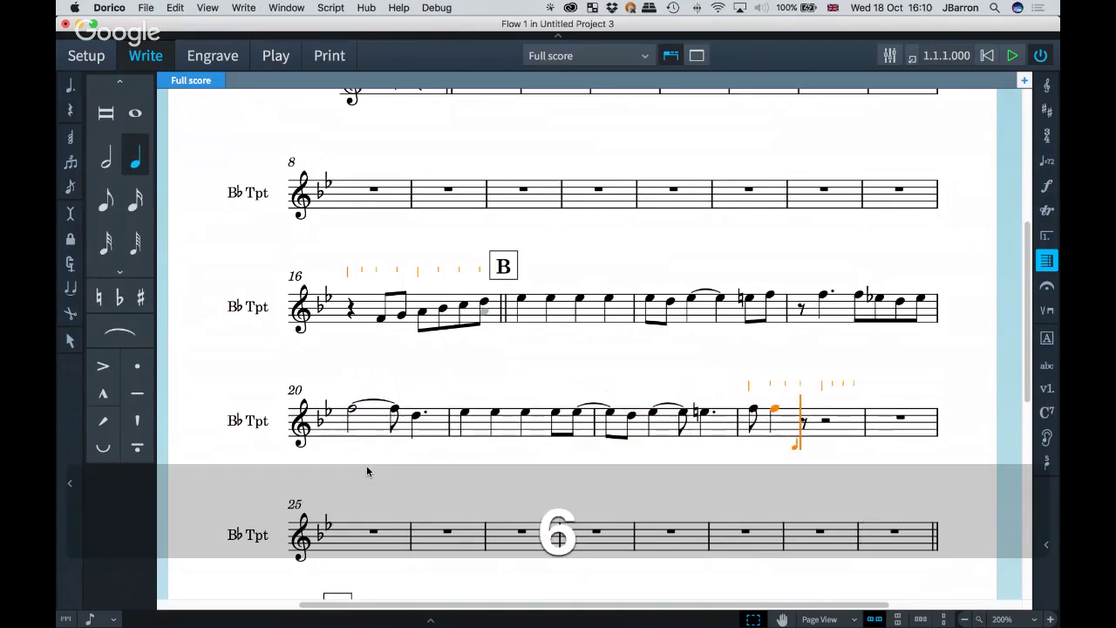
pyautogui.press('5')
pyautogui.press('f')
pyautogui.press('t')
pyautogui.press('e')
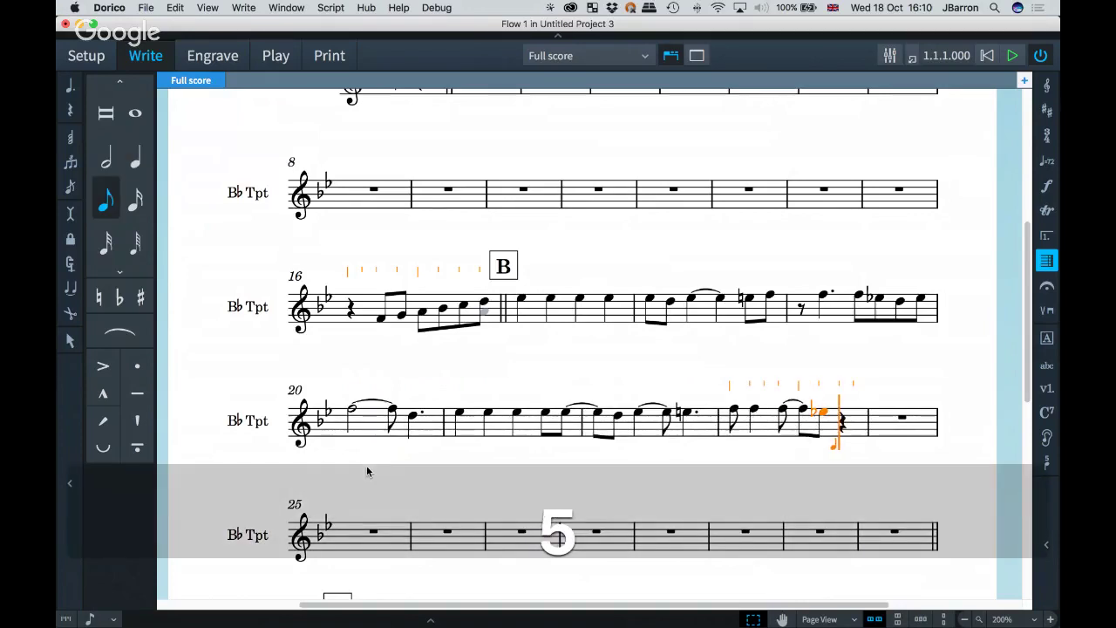
pyautogui.press('d')
pyautogui.press('e')
# - Enter a half-note F tied to a quarter-note F in bar 24 and leave note input
pyautogui.press('7')
pyautogui.press('f')
pyautogui.press('t')
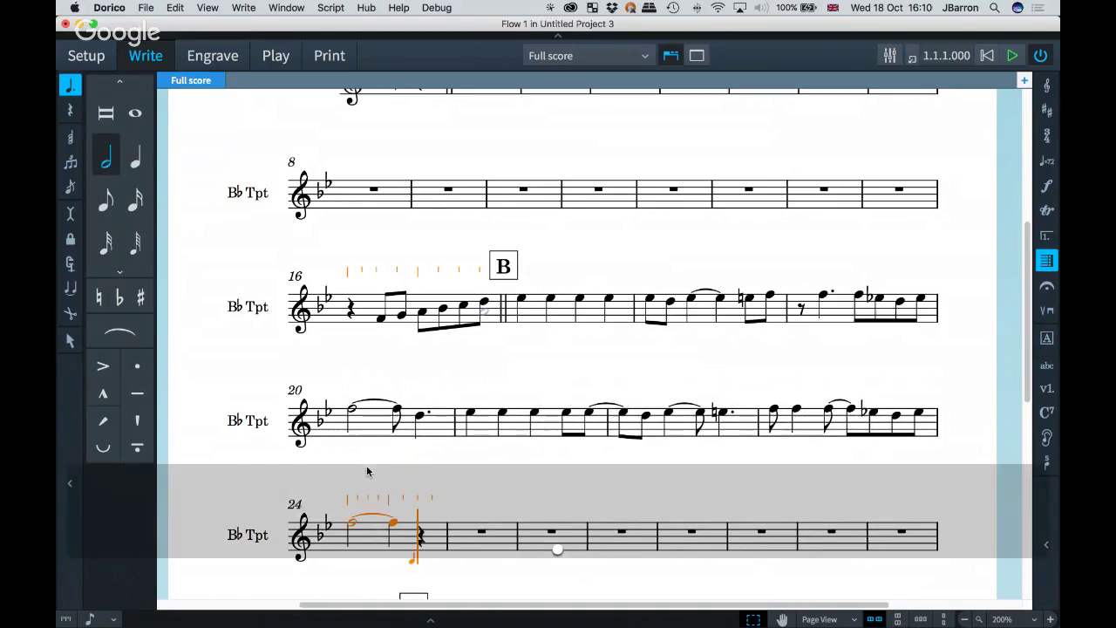
pyautogui.press('Escape')
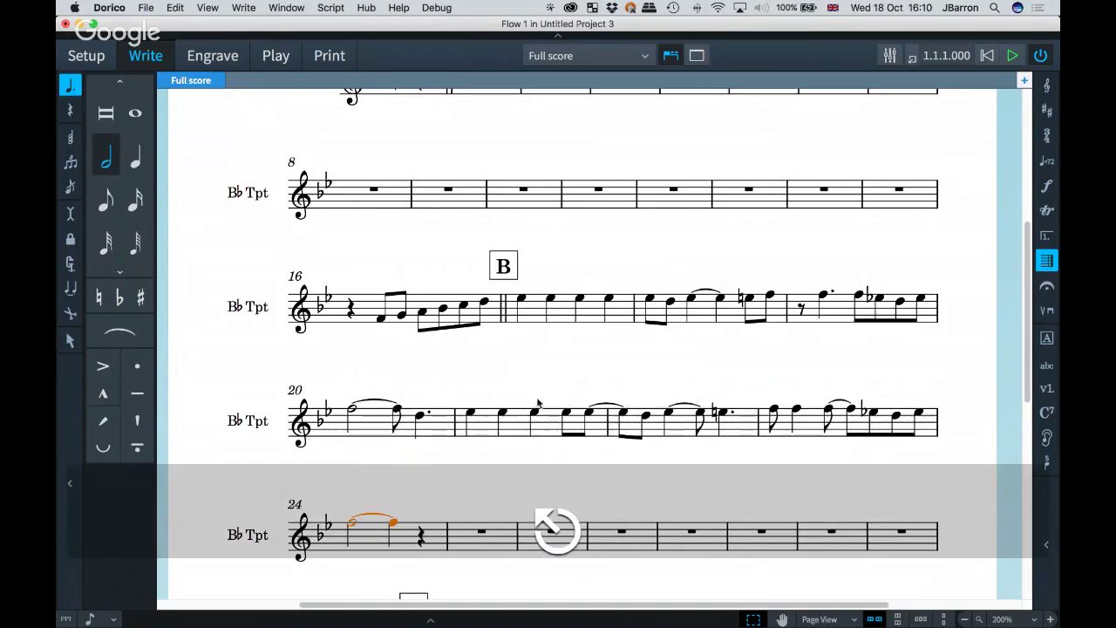
# - Slur the six eighth notes in bar 16 and add an mp dynamic at the first one
pyautogui.click(382, 319)
pyautogui.press('s')
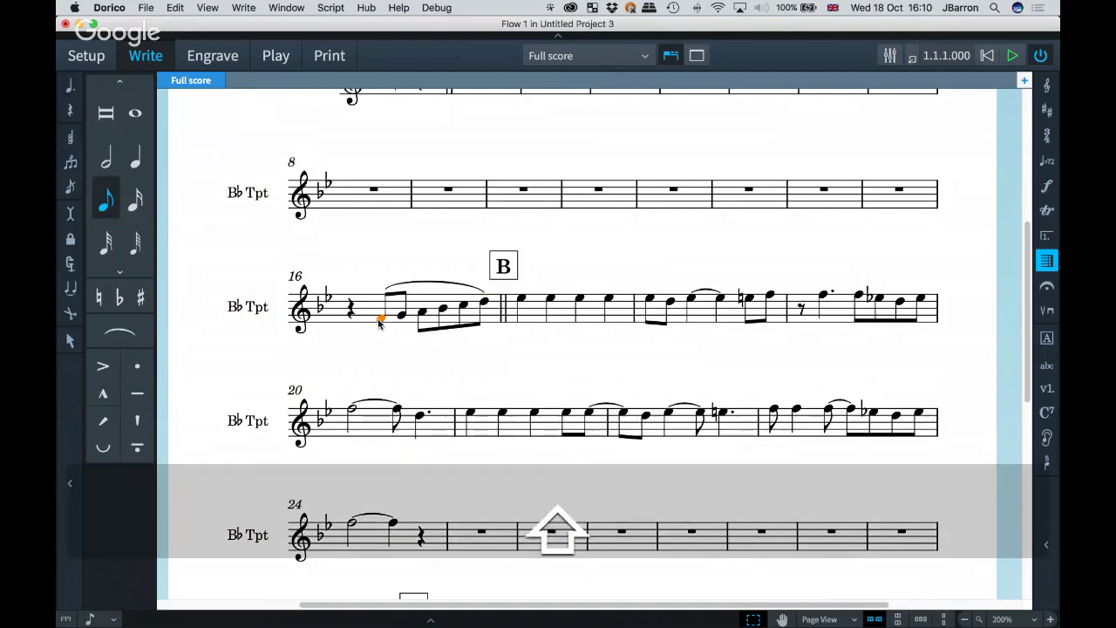
pyautogui.hotkey('shift', 'd')
pyautogui.write('mp')
pyautogui.press('Return')
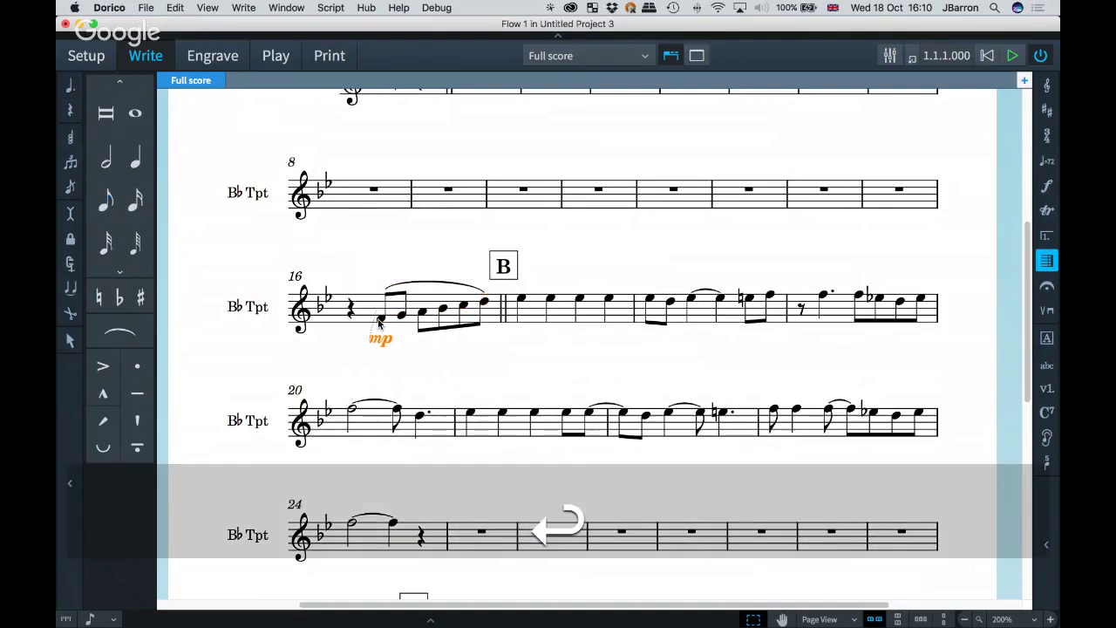
# - Add accents to the four quarter notes in bar 17 and to the first E flat, tied E flat and last F in bar 18
pyautogui.click(530, 319)
pyautogui.press('[')
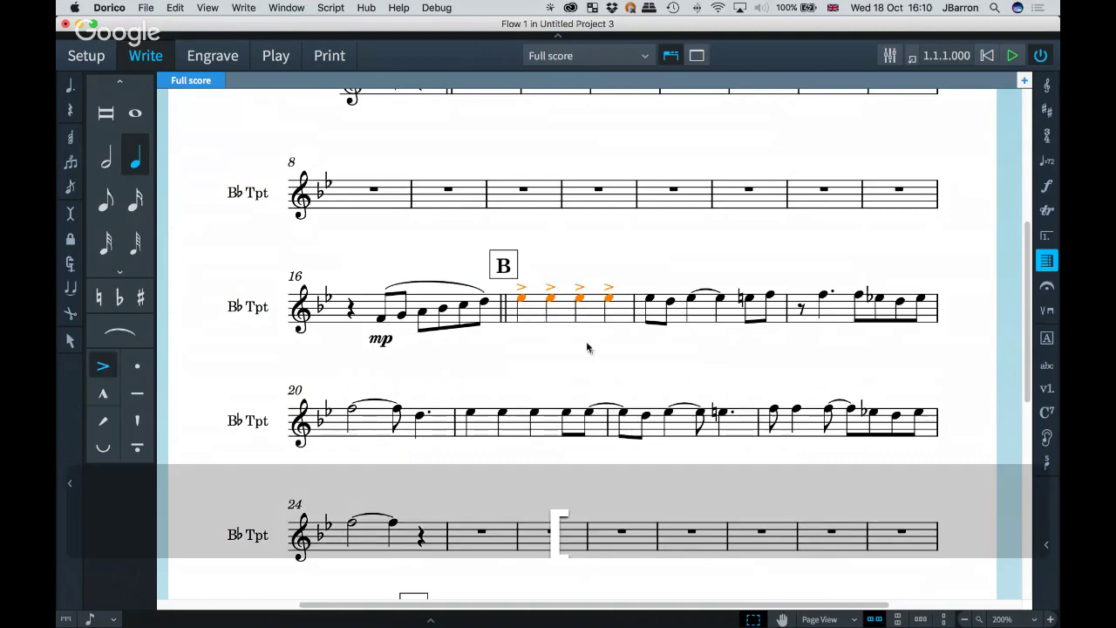
pyautogui.click(648, 298)
pyautogui.press('[')
pyautogui.press('Right')
pyautogui.press('Right')
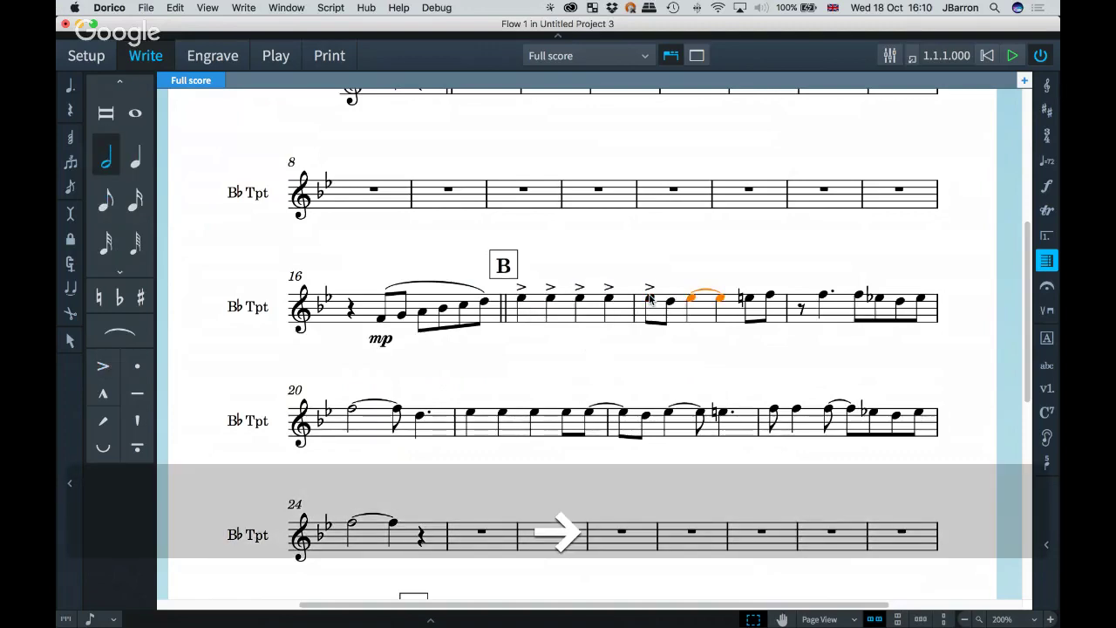
pyautogui.press('[')
pyautogui.press('Right')
pyautogui.press('Right')
pyautogui.press('[')
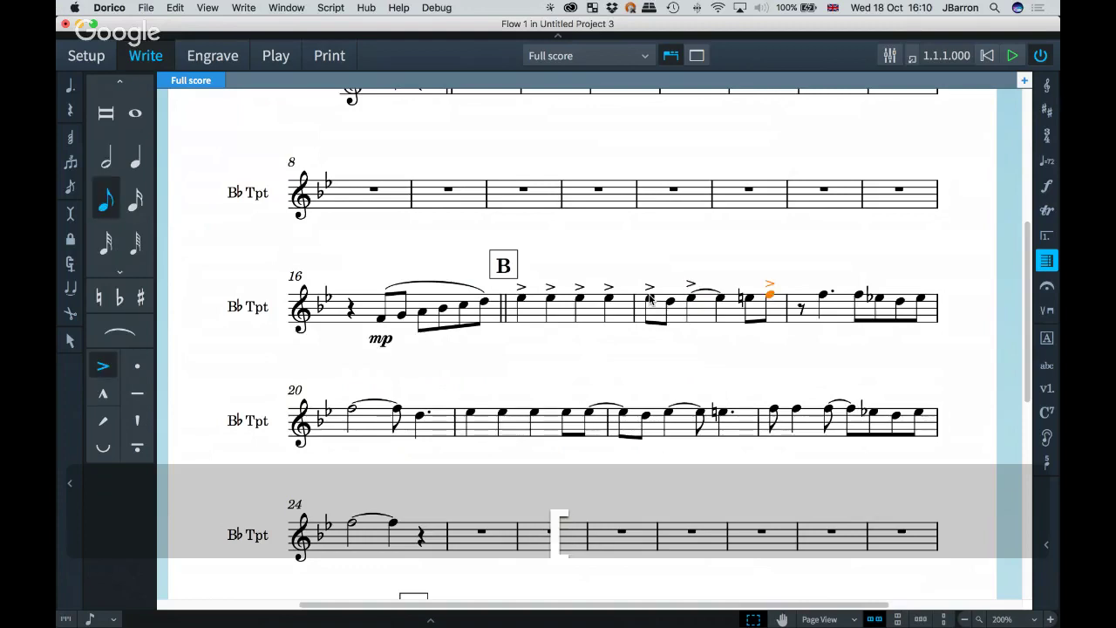
# - Add a tenuto mark to the dotted-quarter F in bar 19
pyautogui.press('Right')
pyautogui.press('Right')
pyautogui.press('\\')
# - Add accents to the three quarter-note E flats at the start of bar 21
pyautogui.press('Right')
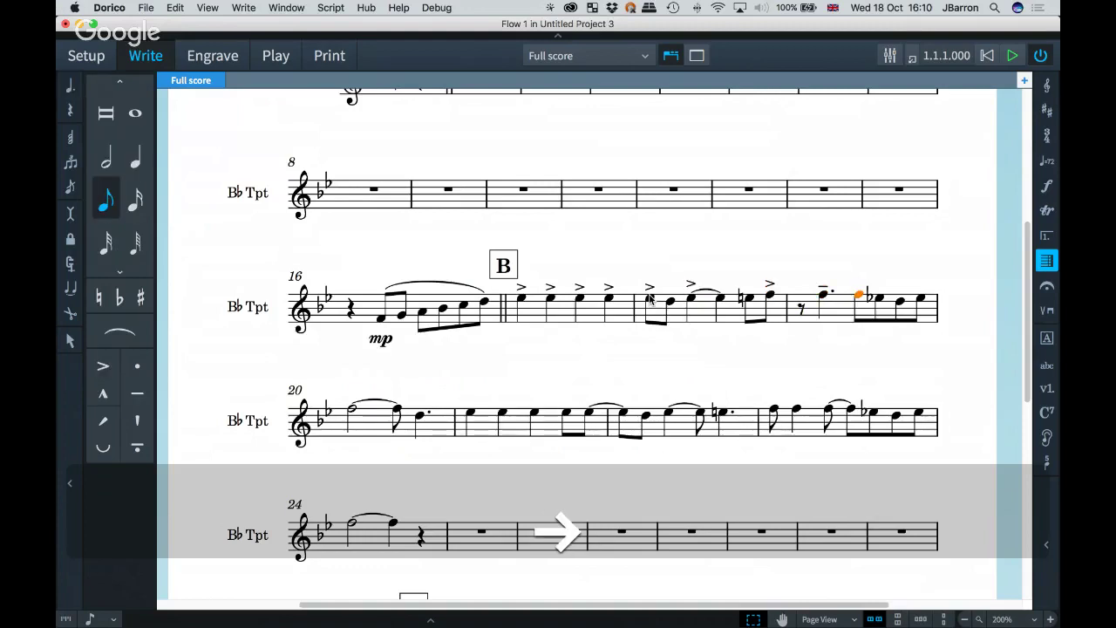
pyautogui.press('Right')
pyautogui.press('Right')
pyautogui.press('Right')
pyautogui.press('Right')
pyautogui.press('Right')
pyautogui.press('Right')
pyautogui.press('Right')
pyautogui.press('Right')
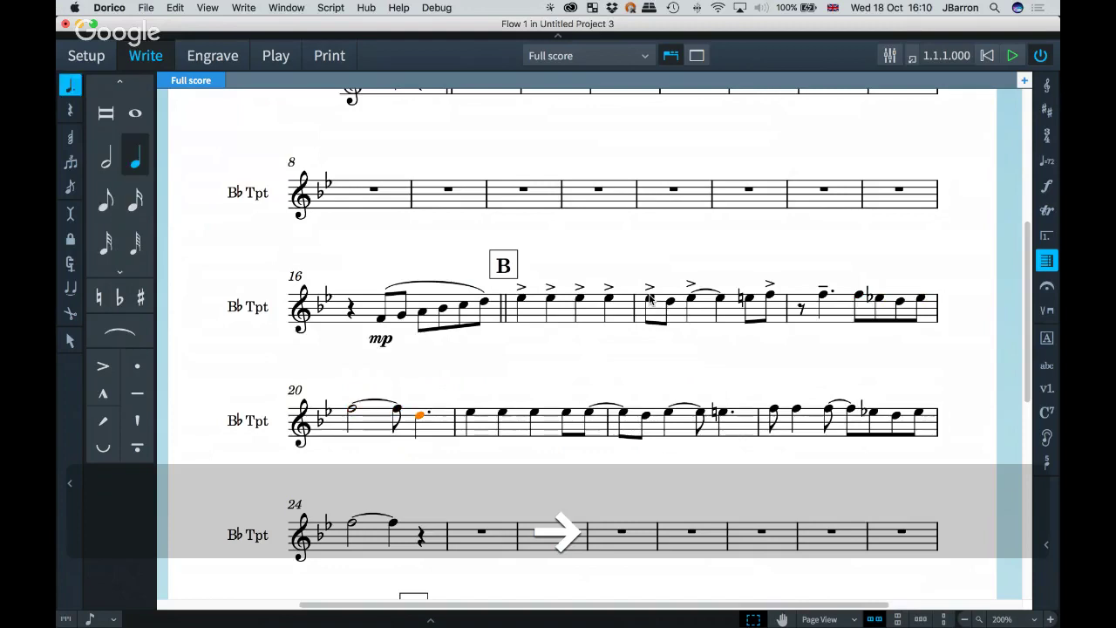
pyautogui.press('[')
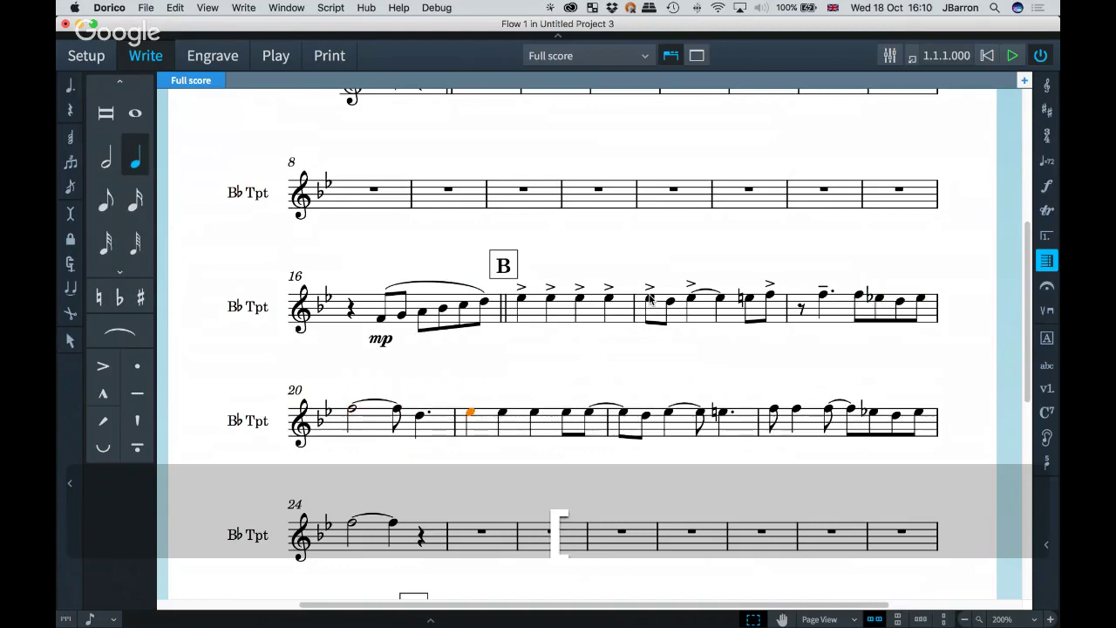
pyautogui.press('Right')
pyautogui.press('[')
pyautogui.press('Right')
pyautogui.press('[')
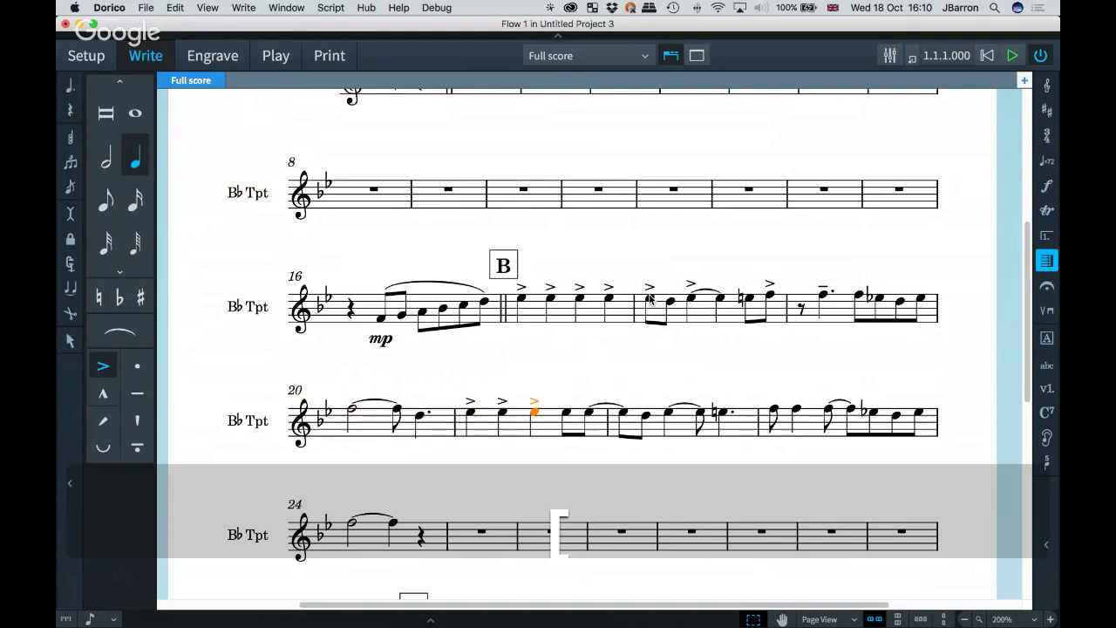
# - Add tenuto marks to the tied E flat across bars 21 and 22, the tied E flat in bar 22 and its dotted-quarter E natural
pyautogui.press('Right')
pyautogui.press('Right')
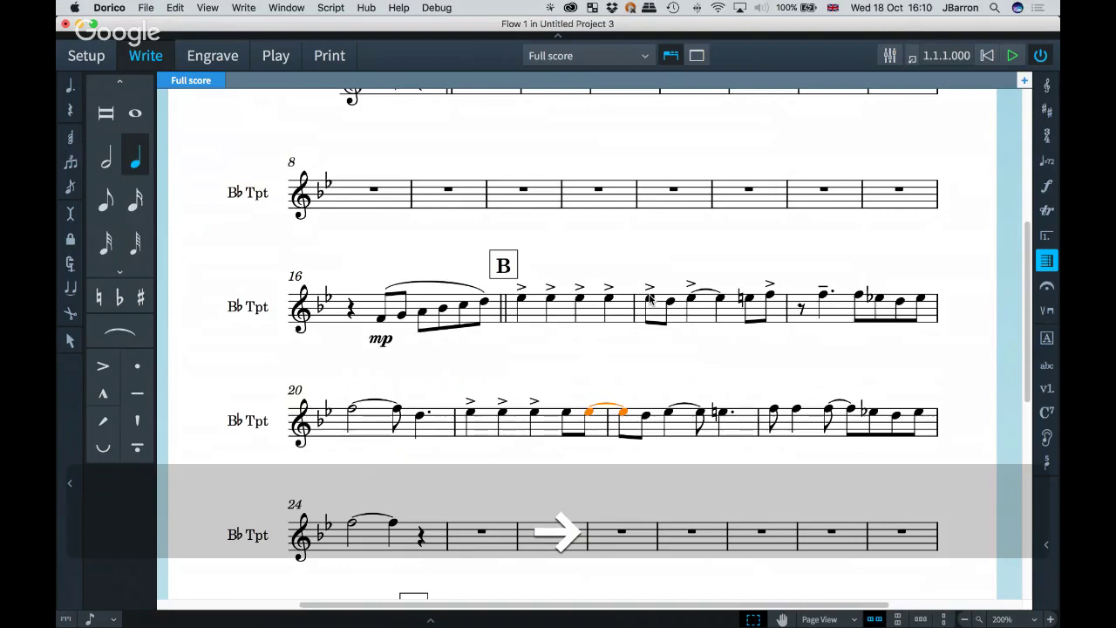
pyautogui.press('\\')
pyautogui.press('Right')
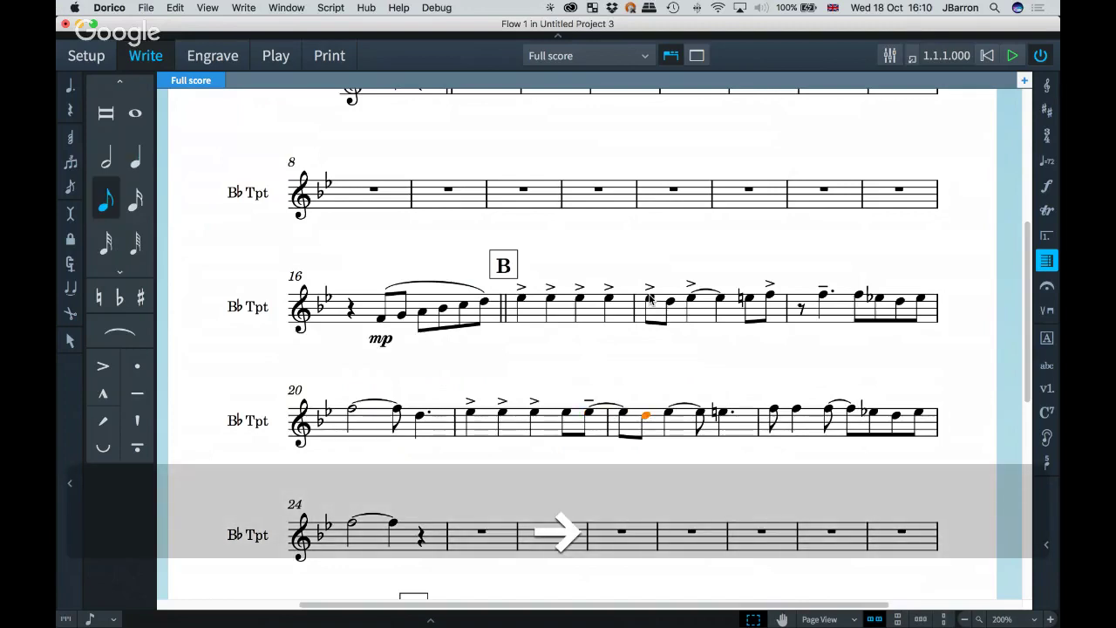
pyautogui.press('Right')
pyautogui.press('\\')
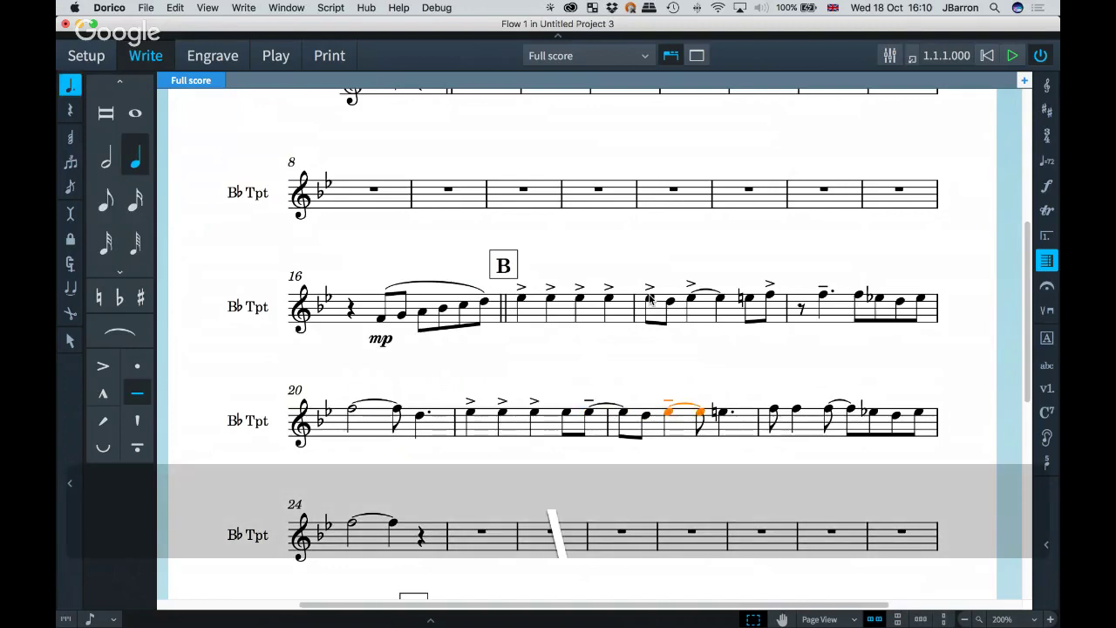
pyautogui.press('Right')
pyautogui.press('\\')
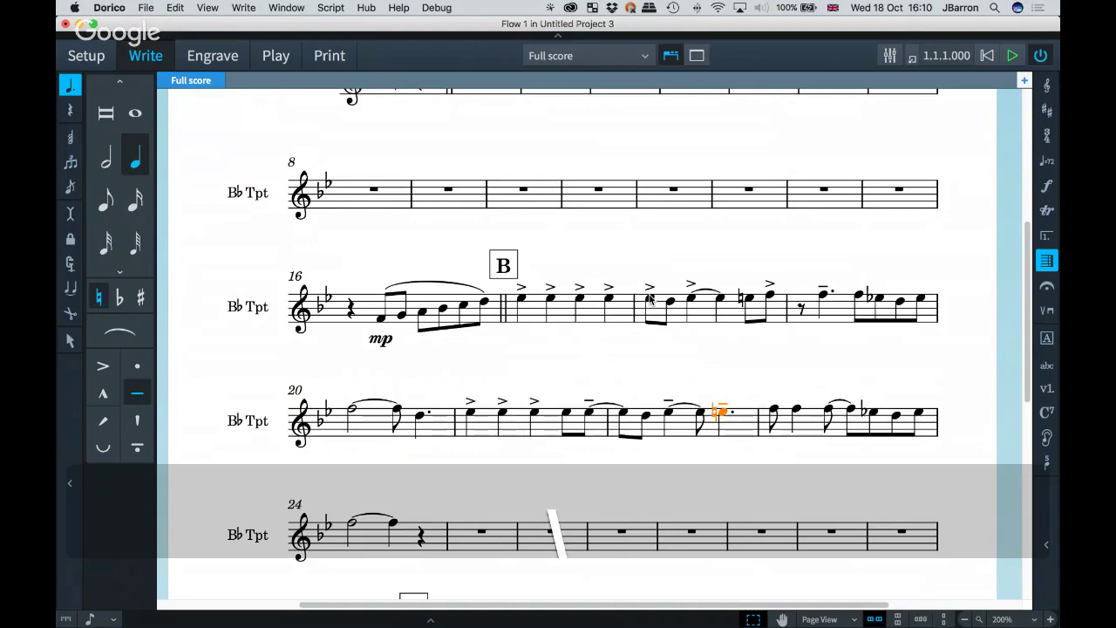
# - Add accents to the first two Fs in bar 23, and both an accent and a tenuto to the tied F after them
pyautogui.press('Right')
pyautogui.press('[')
pyautogui.press('Right')
pyautogui.press('[')
pyautogui.press('Right')
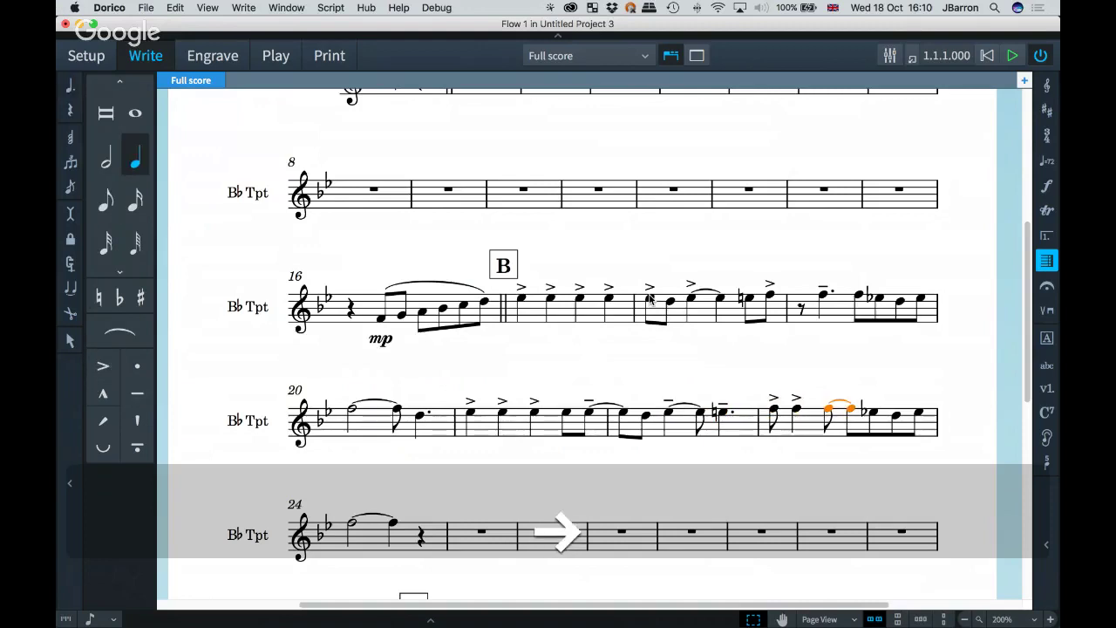
pyautogui.press('[')
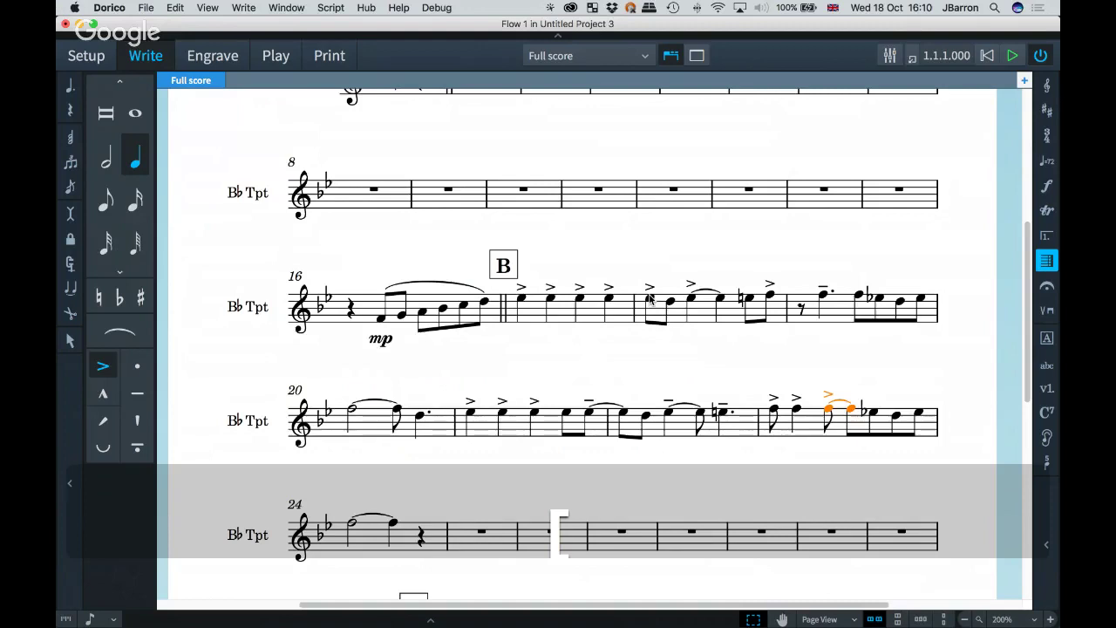
pyautogui.press('\\')
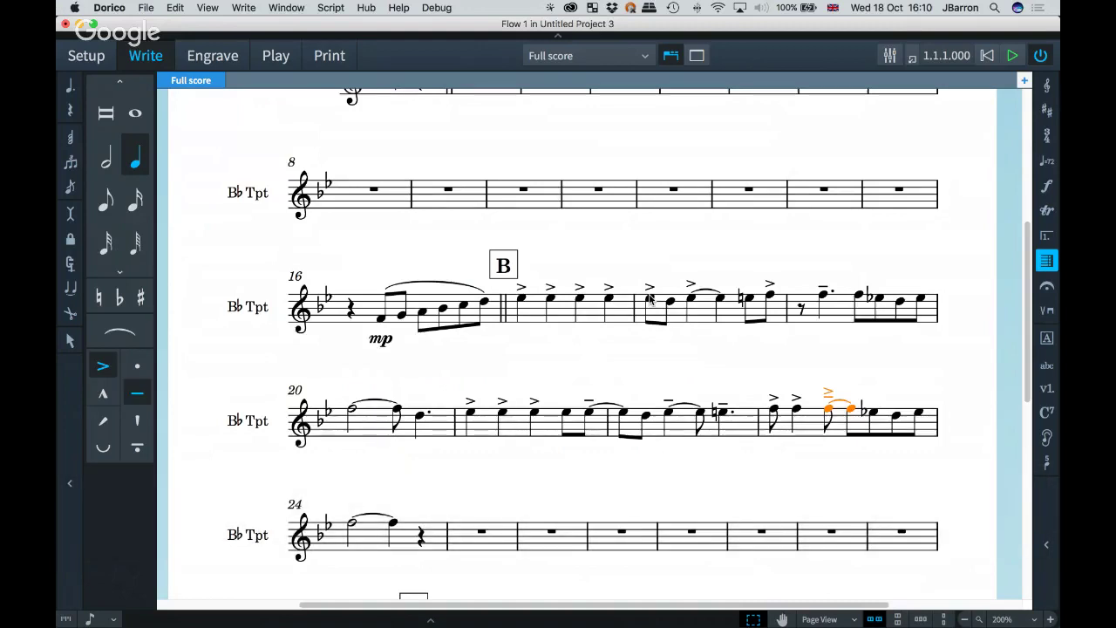
pyautogui.scroll(-2, 651, 297)
pyautogui.click(501, 418)
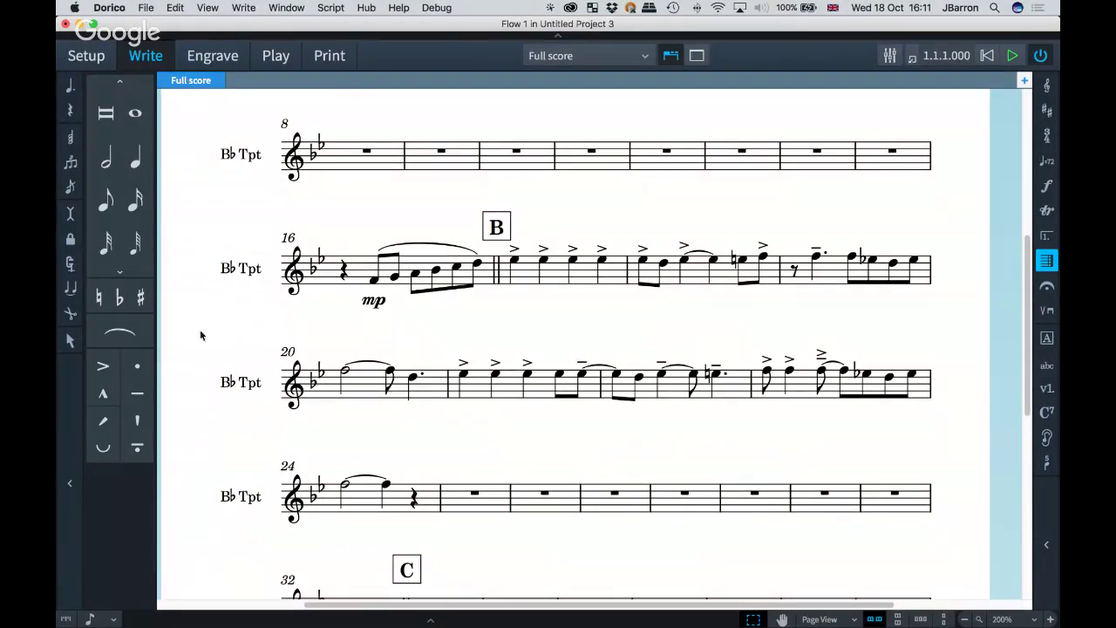
# - In the engraving options for articulations, set the position of tenuto relative to tied notes to End of tie chain and apply it
pyautogui.hscroll(1, 431, 317)
pyautogui.hscroll(1, 431, 319)
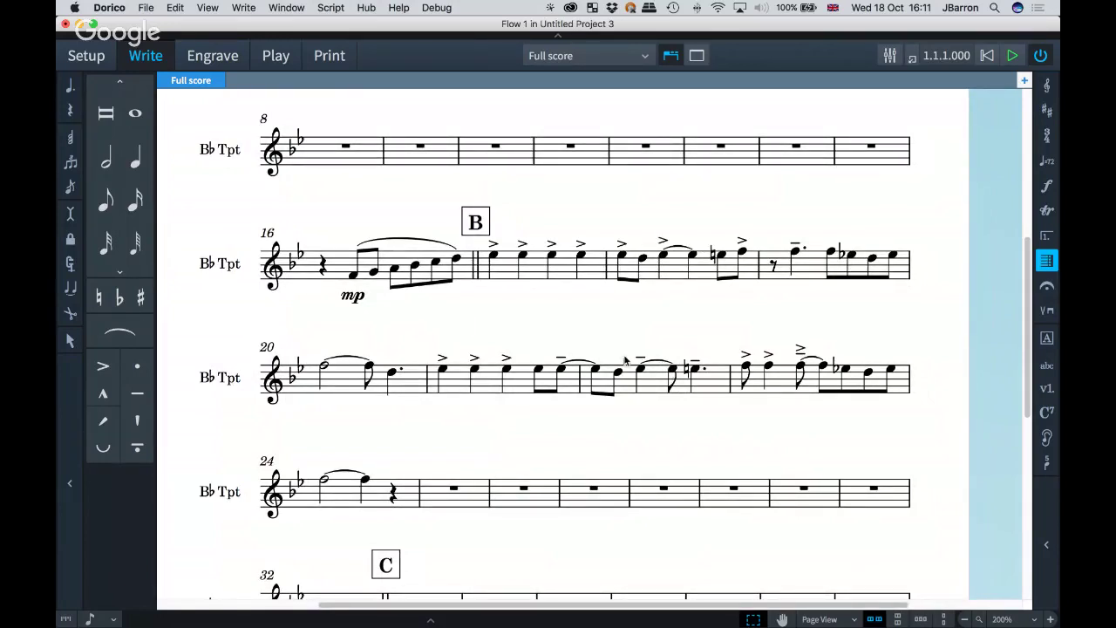
pyautogui.click(561, 367)
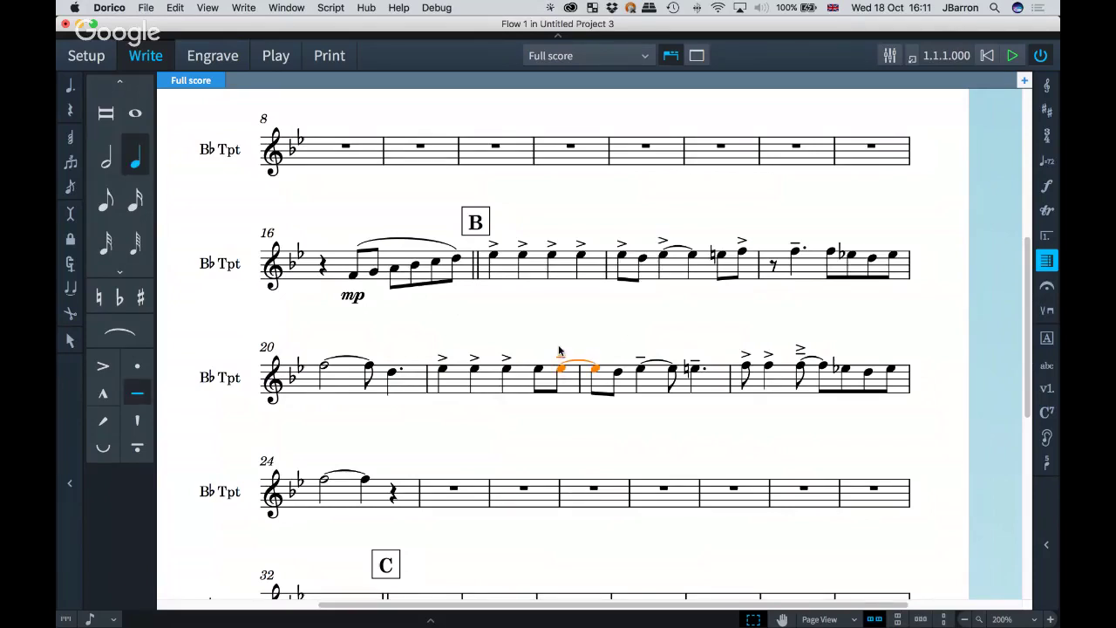
pyautogui.press('Escape')
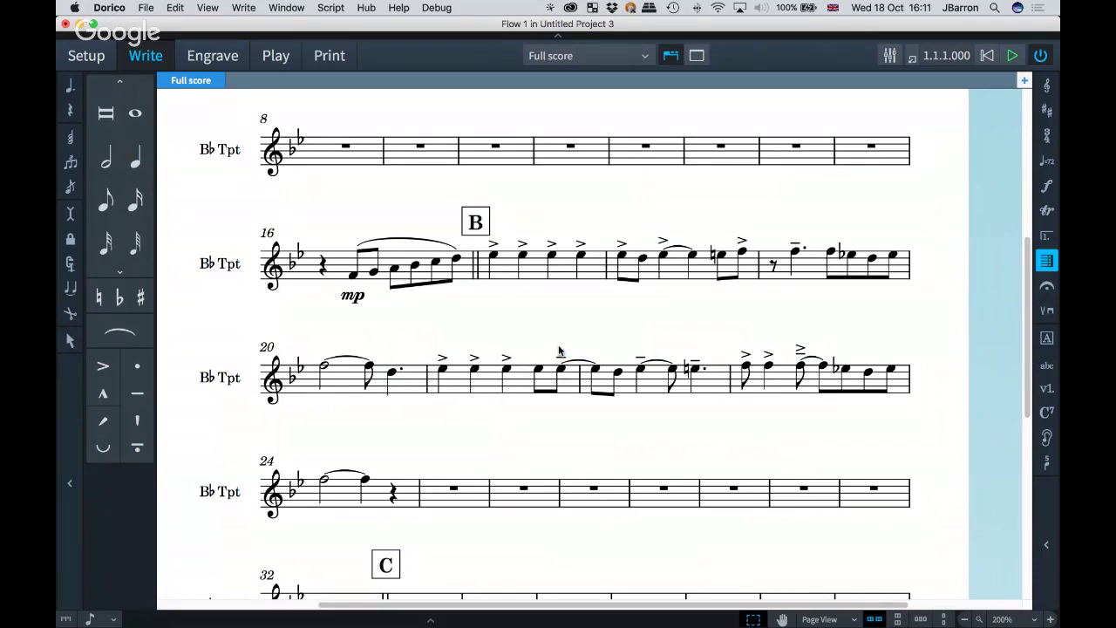
pyautogui.press('shift+super+e')
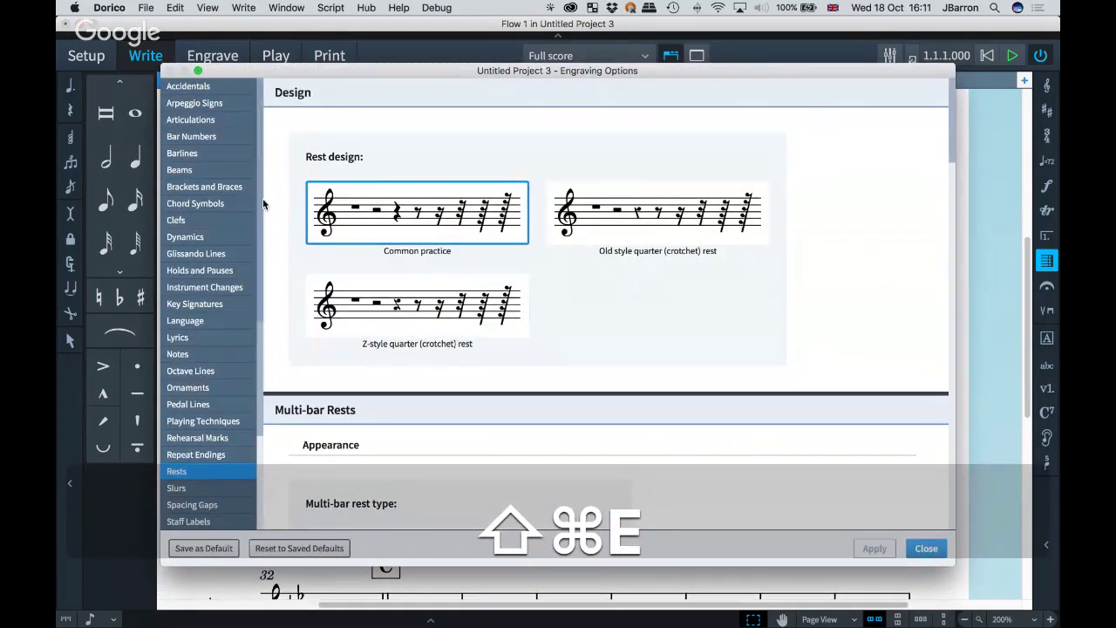
pyautogui.click(207, 119)
pyautogui.scroll(-15, 761, 416)
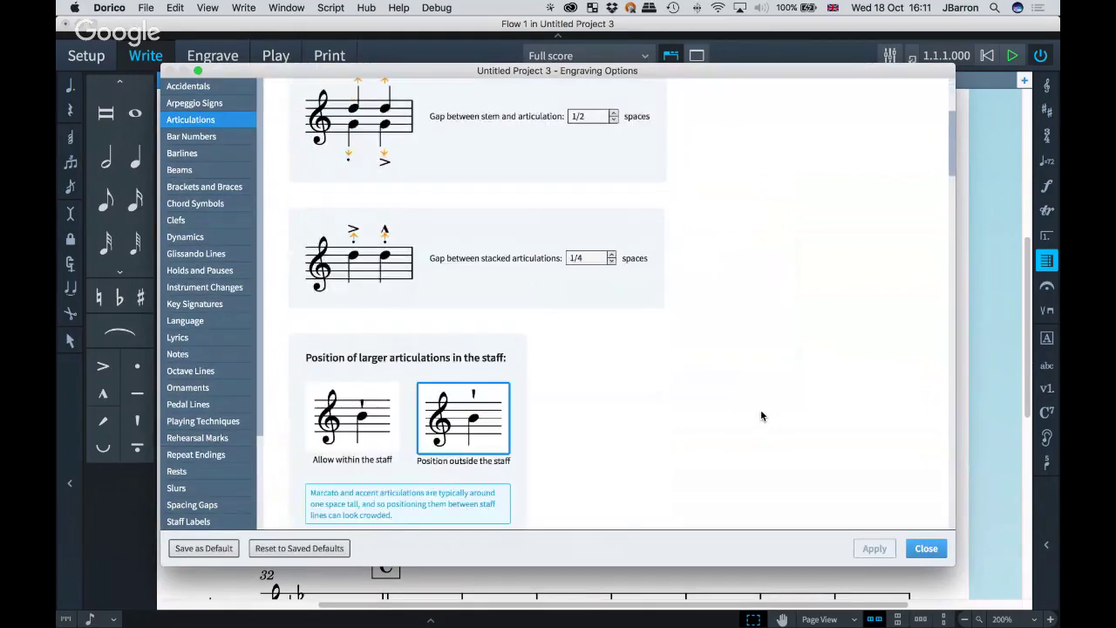
pyautogui.scroll(-15, 761, 416)
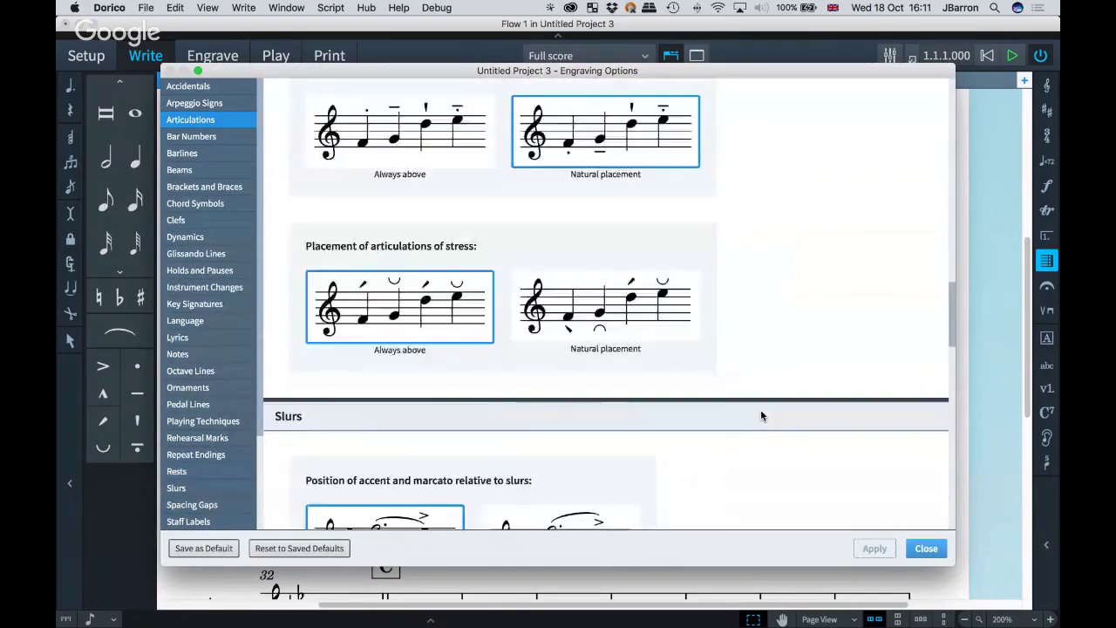
pyautogui.scroll(-5, 761, 416)
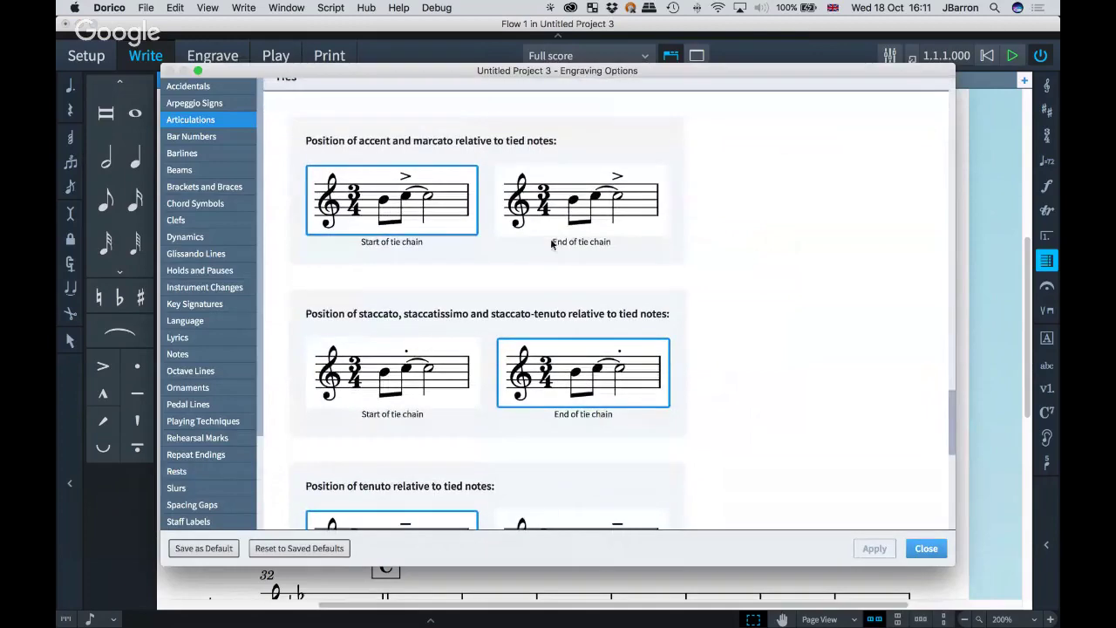
pyautogui.scroll(-4, 718, 306)
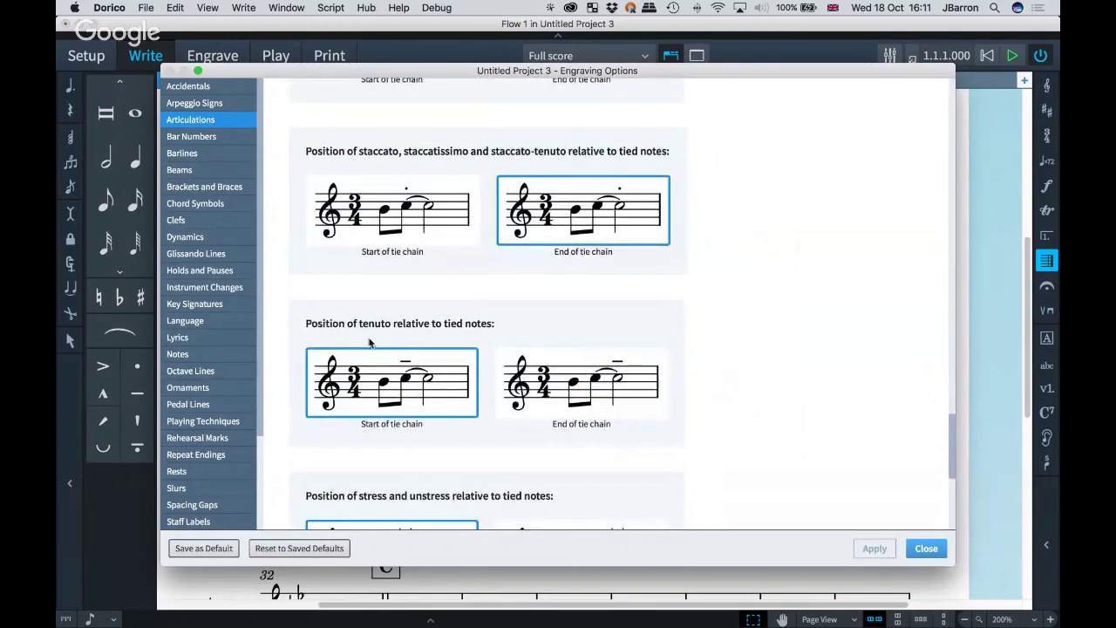
pyautogui.click(583, 395)
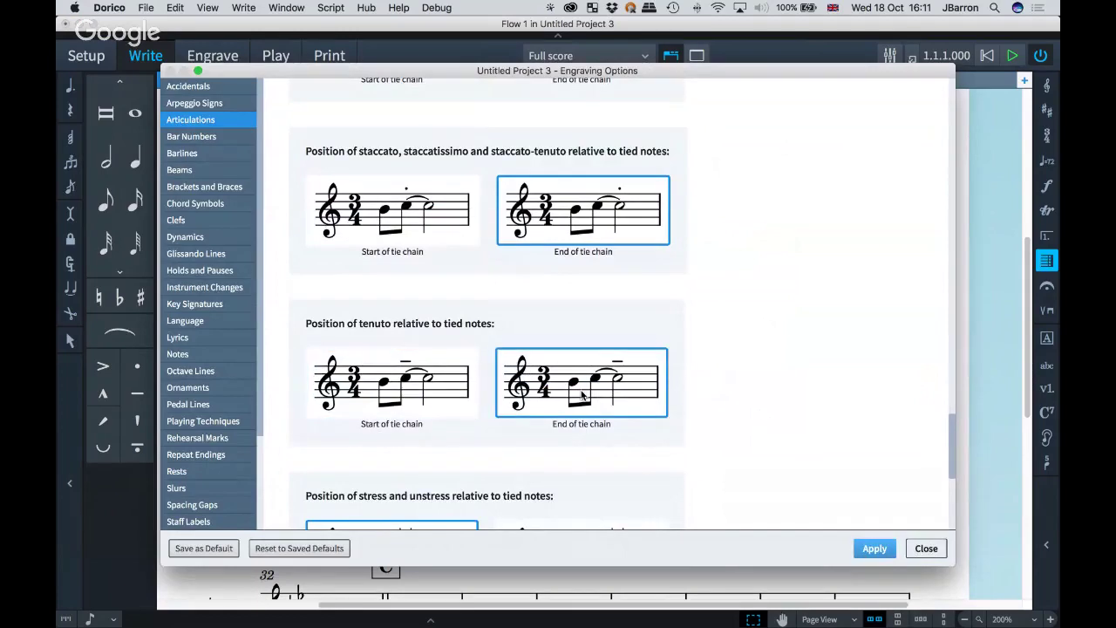
pyautogui.click(875, 553)
pyautogui.click(923, 549)
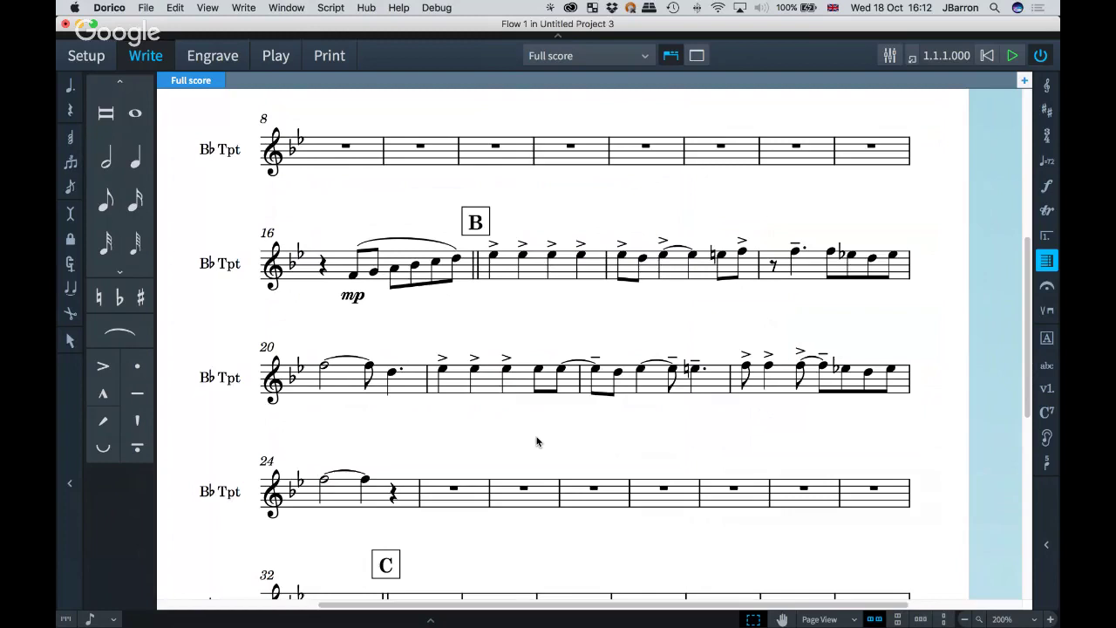
# - In Flow 1's note grouping options, set notes starting on a beat followed by a rest in the middle of the beat to Notate as a single note
pyautogui.scroll(-1, 537, 443)
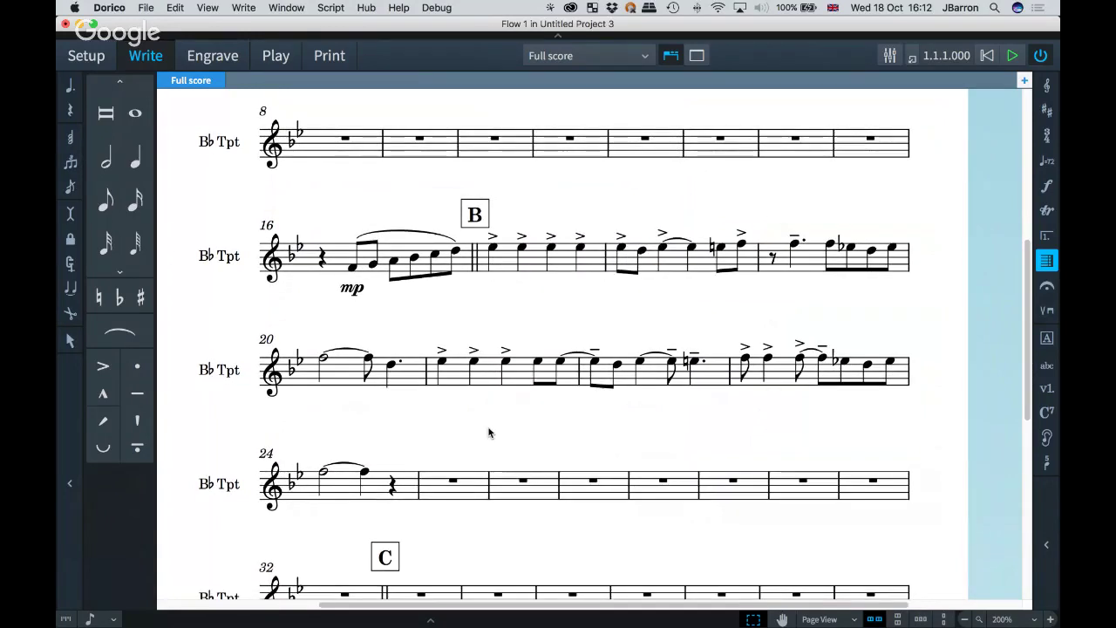
pyautogui.scroll(-2, 487, 433)
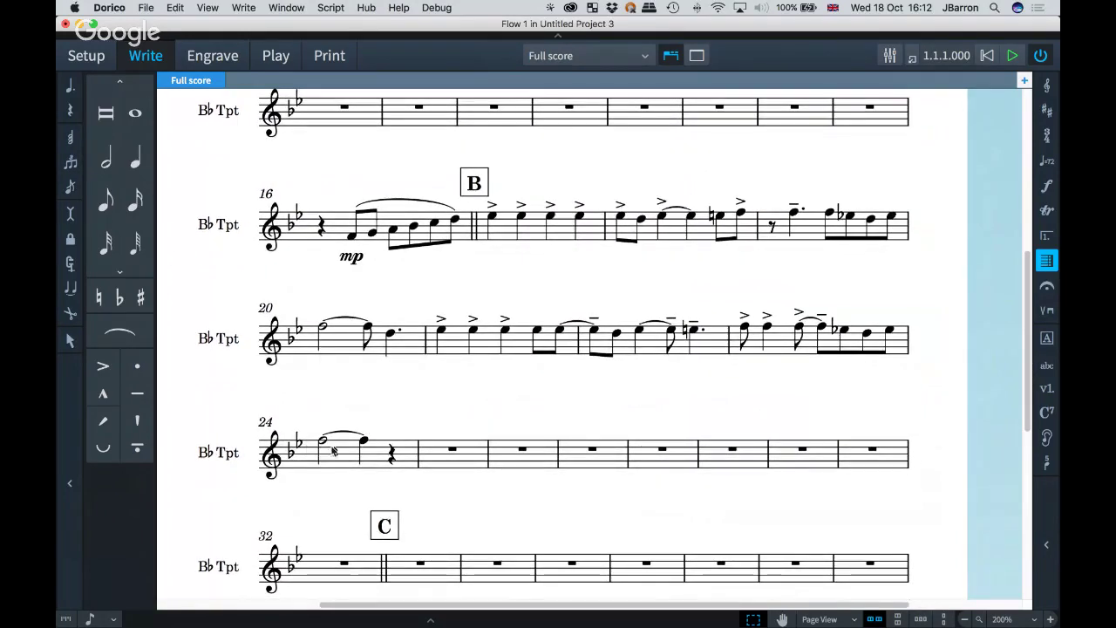
pyautogui.click(322, 443)
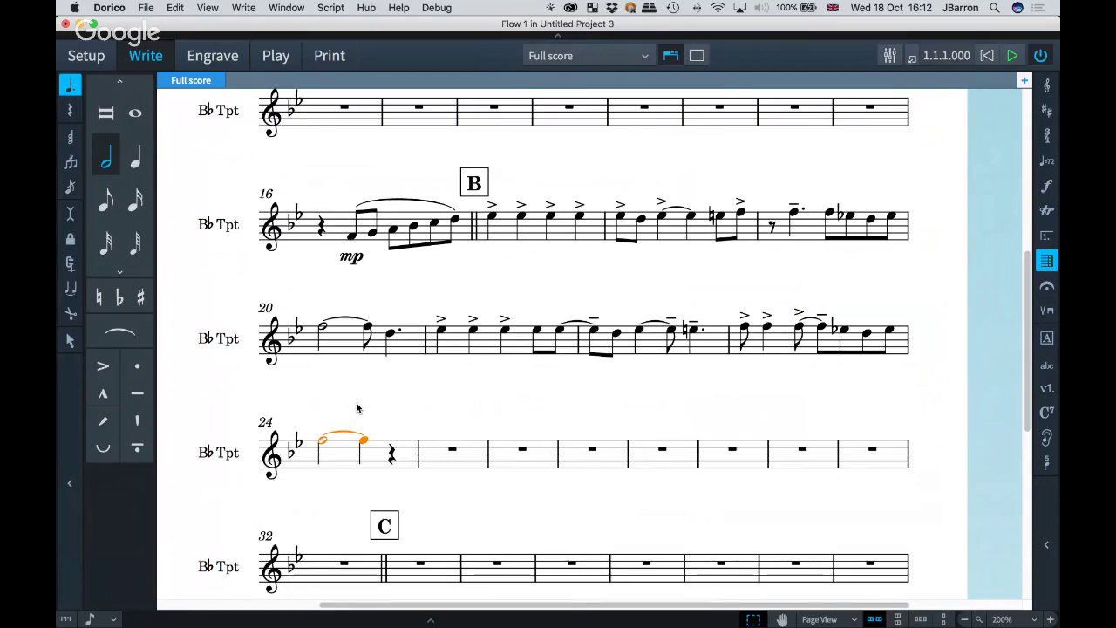
pyautogui.press('shift+super+n')
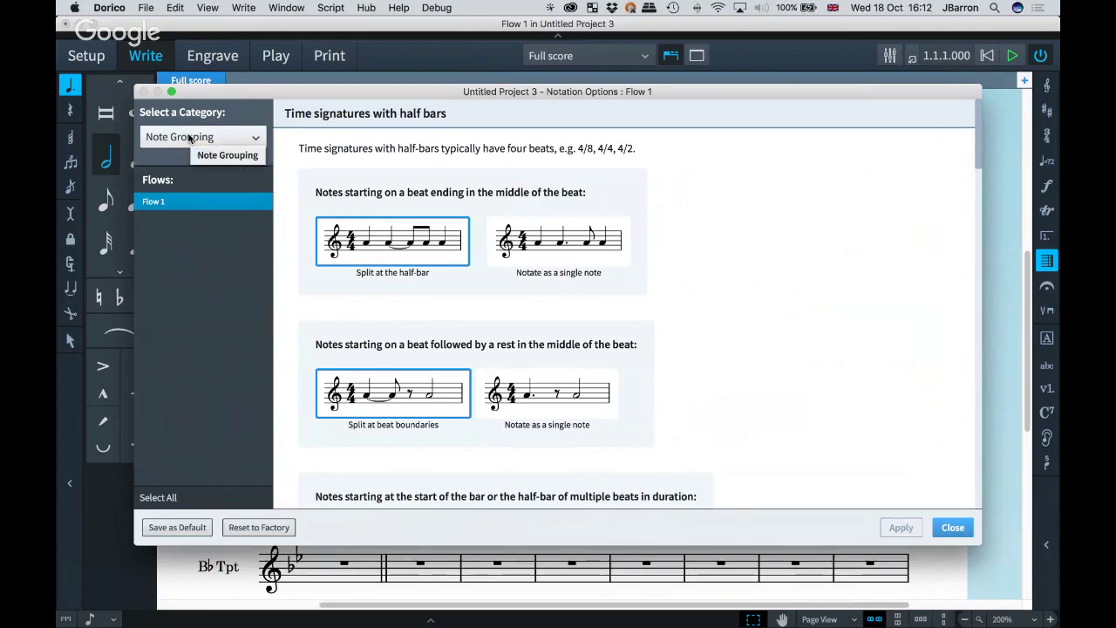
pyautogui.click(538, 407)
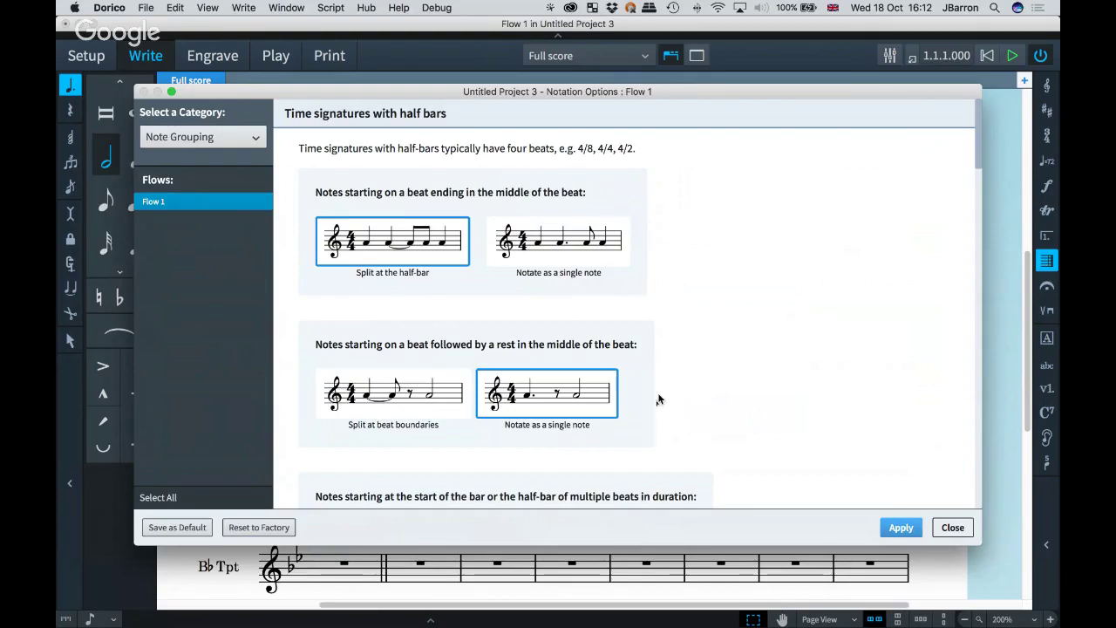
pyautogui.click(898, 528)
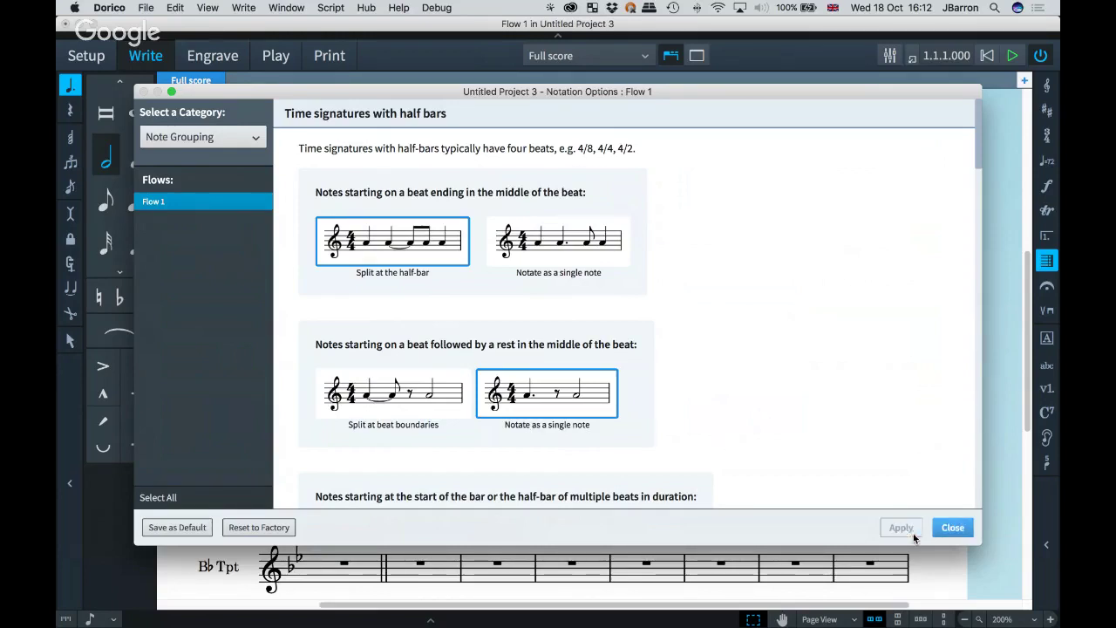
pyautogui.click(954, 527)
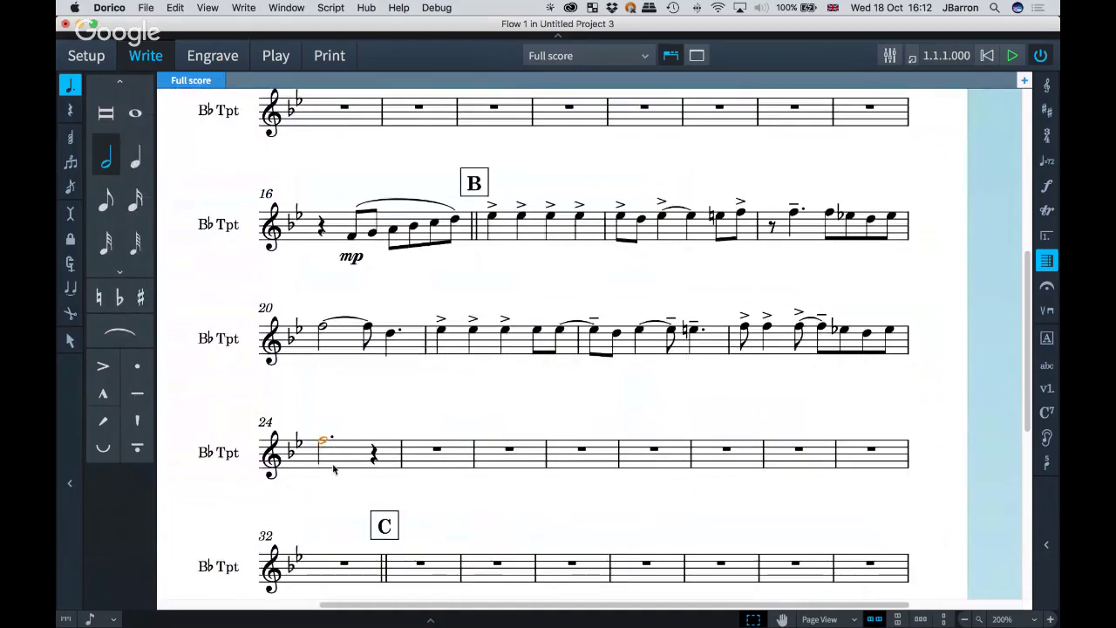
pyautogui.press('Escape')
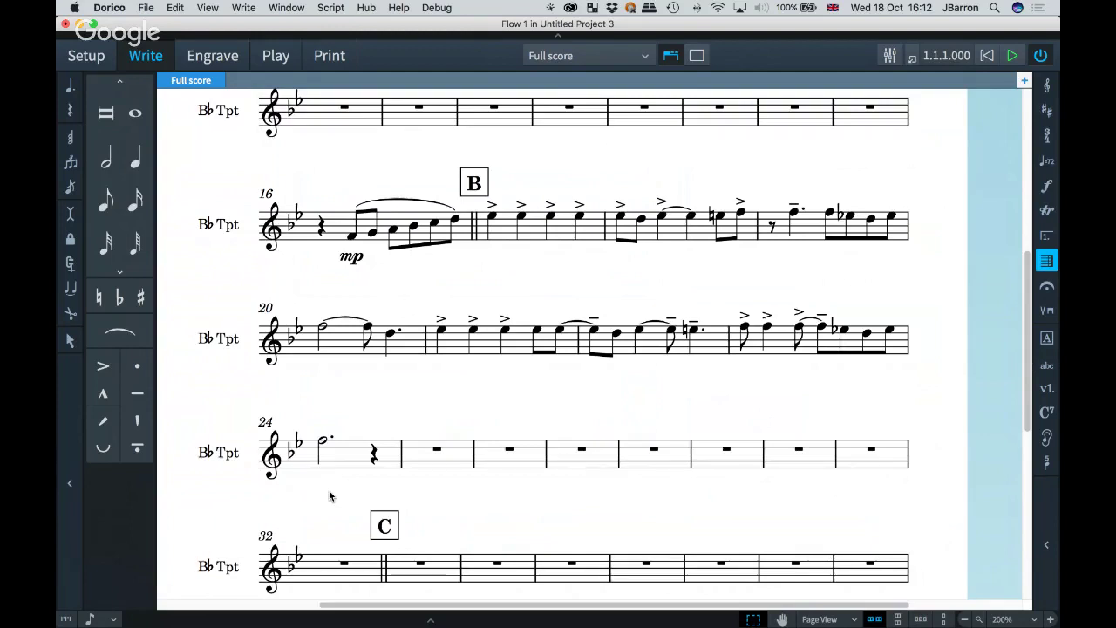
# - Add a second solo player holding a B Flat trumpet to the project
pyautogui.press('super')
pyautogui.press('super+1')
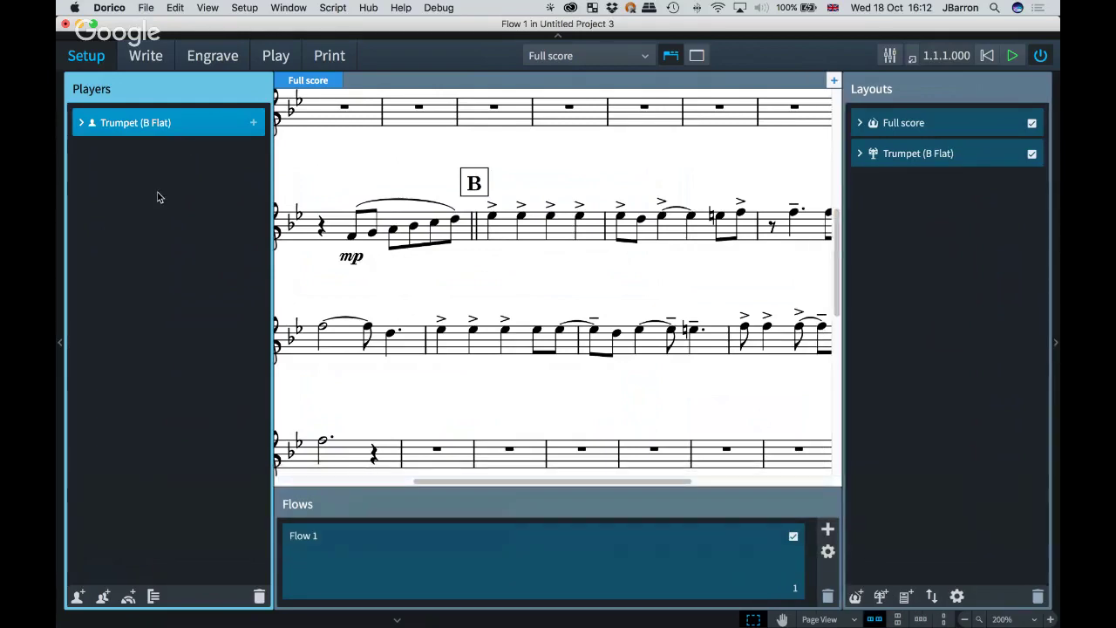
pyautogui.hotkey('shift', 'p')
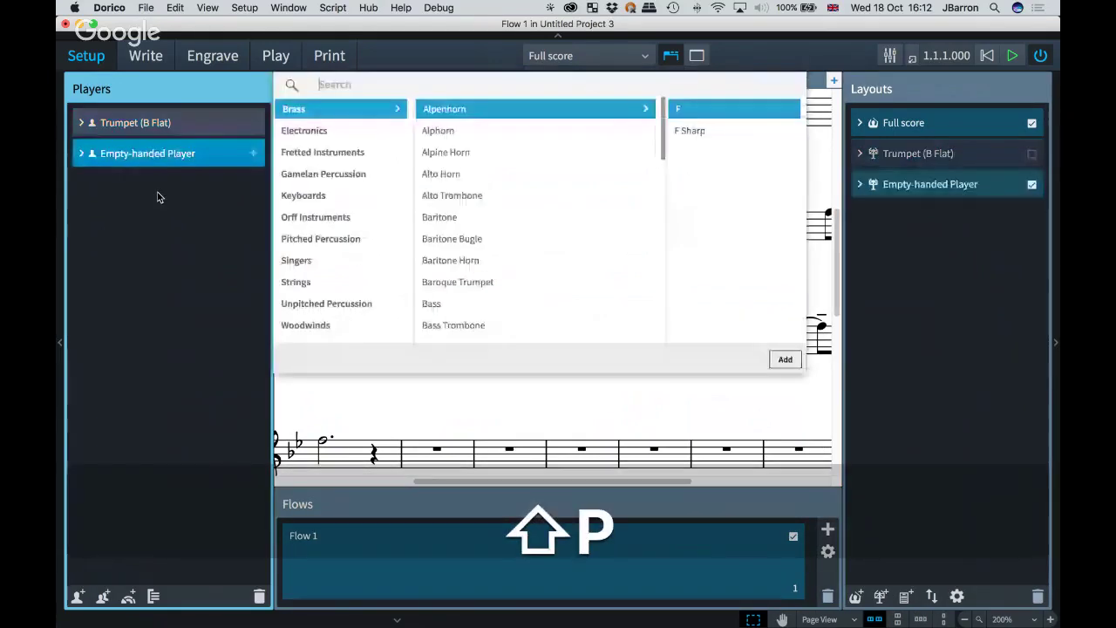
pyautogui.write('trumpet')
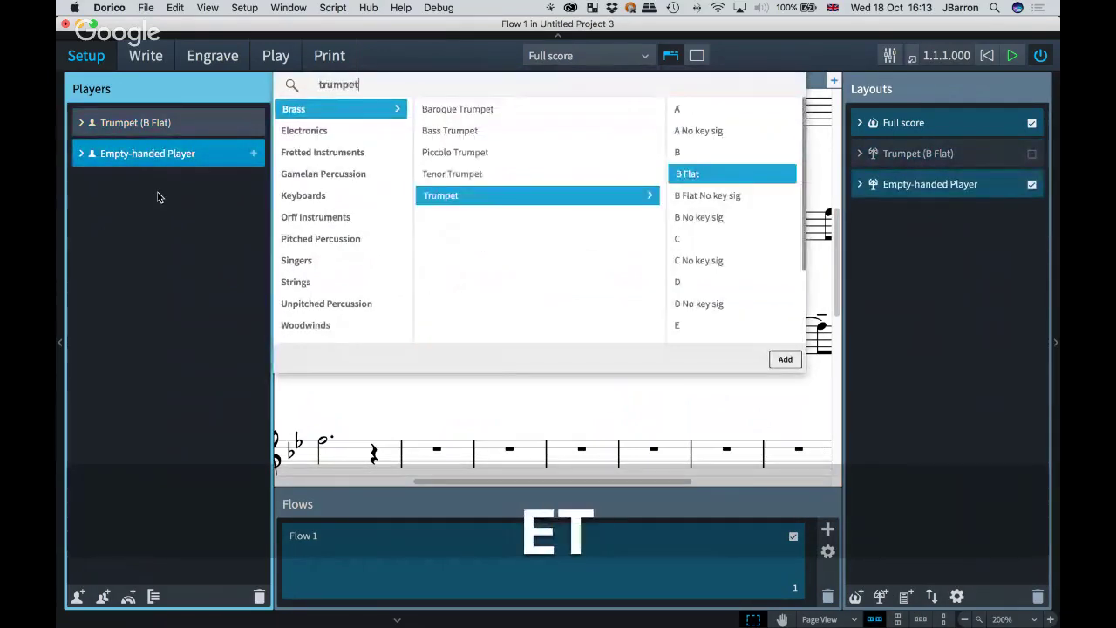
pyautogui.press('Return')
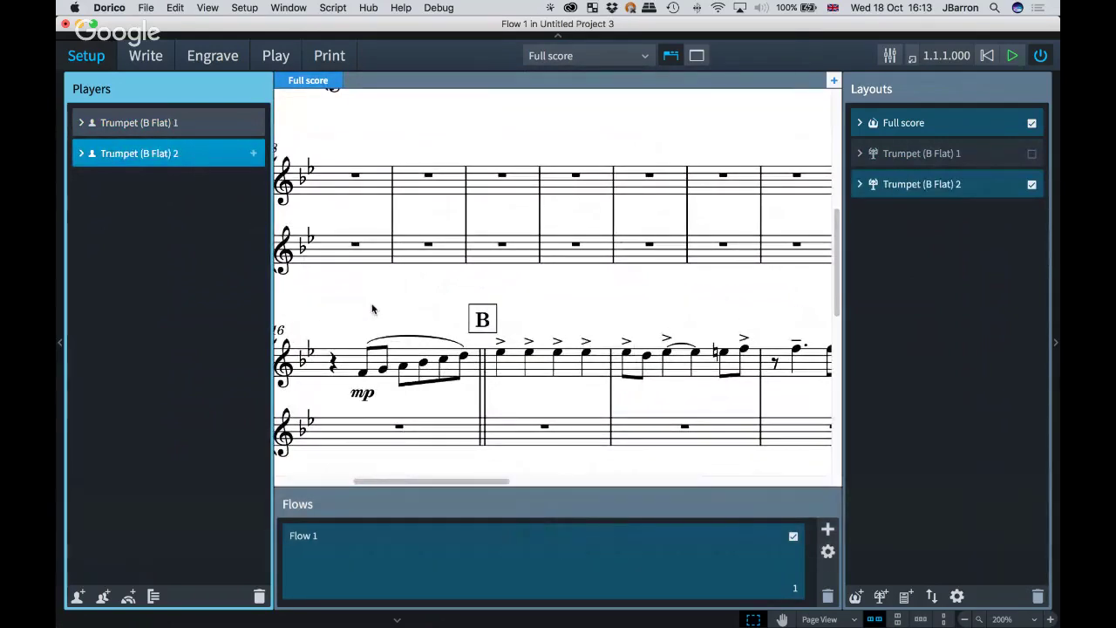
# - Copy the first trumpet's music from bars 16 to 24 onto the second trumpet's staff, starting at bar 16
pyautogui.press('super+2')
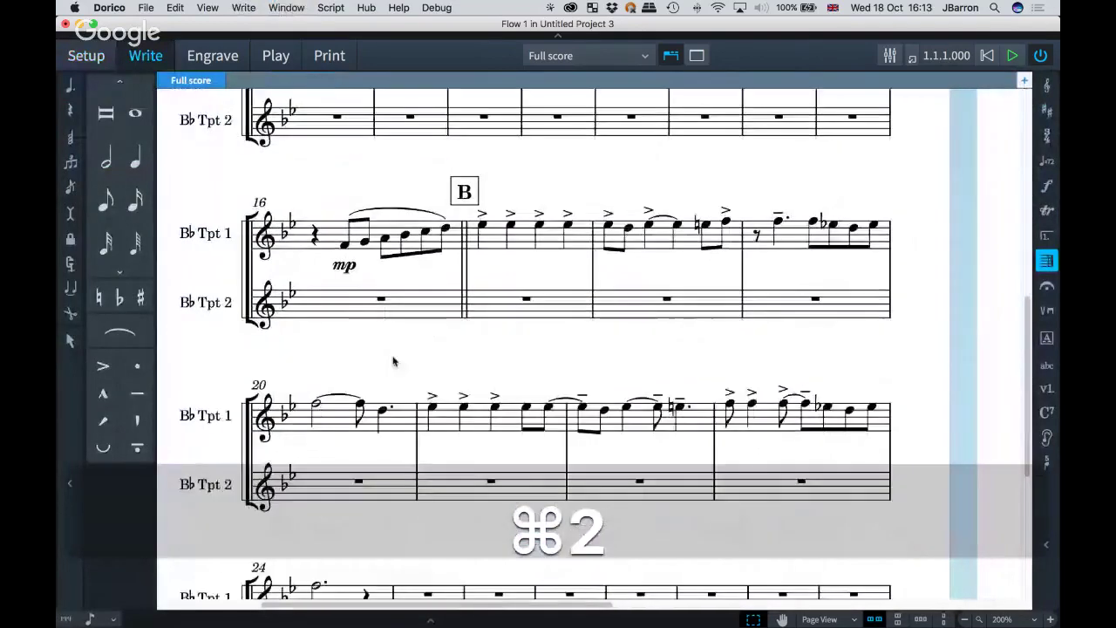
pyautogui.scroll(-4, 390, 349)
pyautogui.click(388, 214)
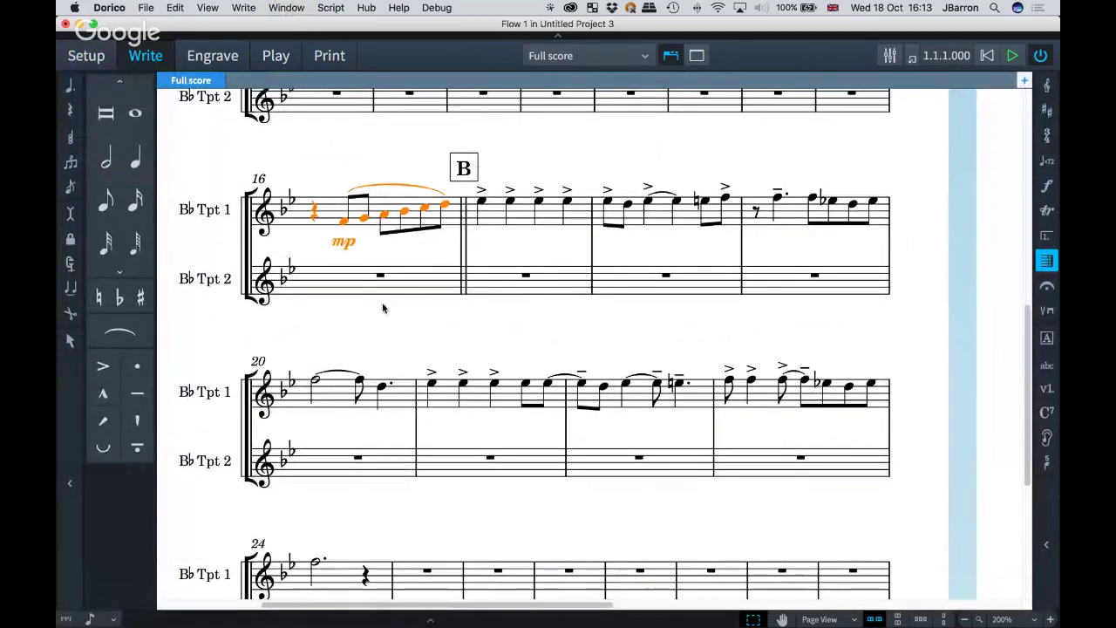
pyautogui.scroll(-2, 384, 307)
pyautogui.press('super+shift+End')
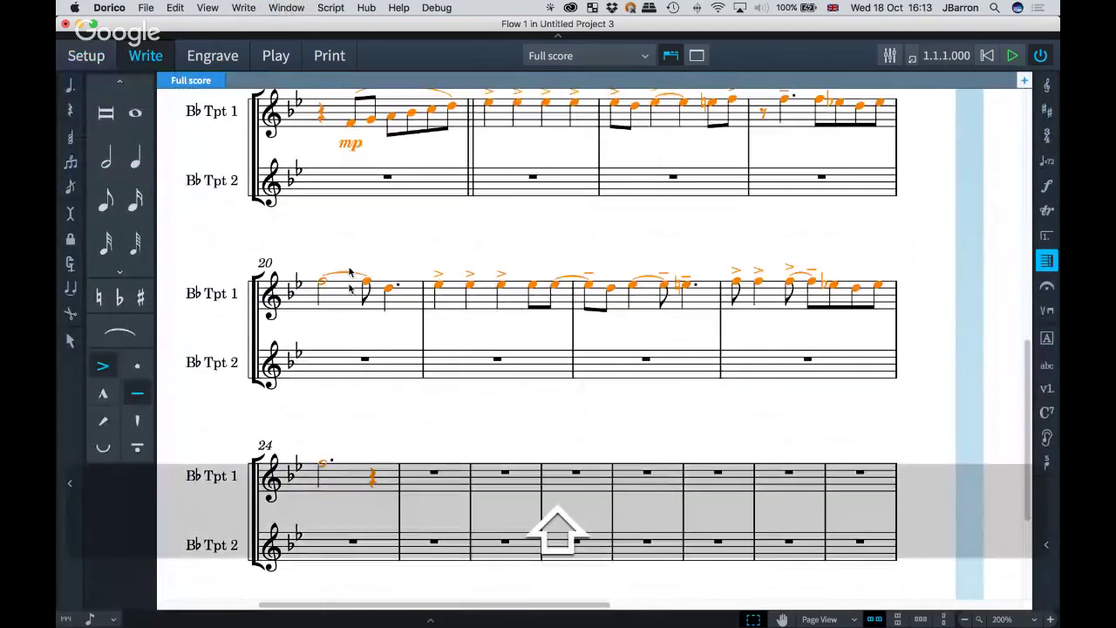
pyautogui.keyDown('alt'); pyautogui.click(316, 178); pyautogui.keyUp('alt')
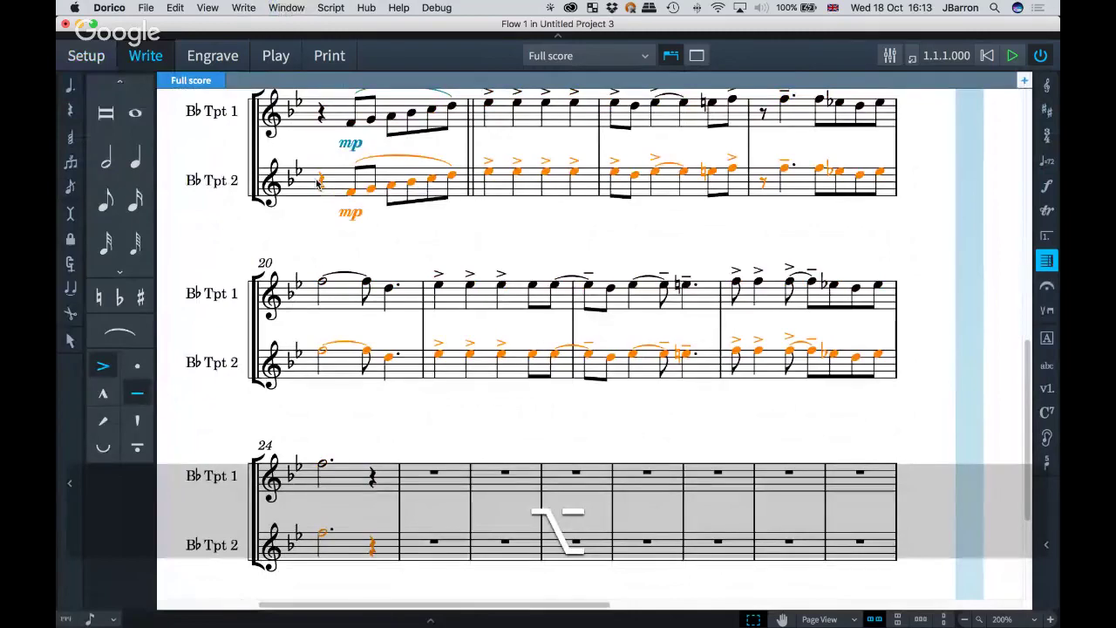
pyautogui.scroll(1, 320, 192)
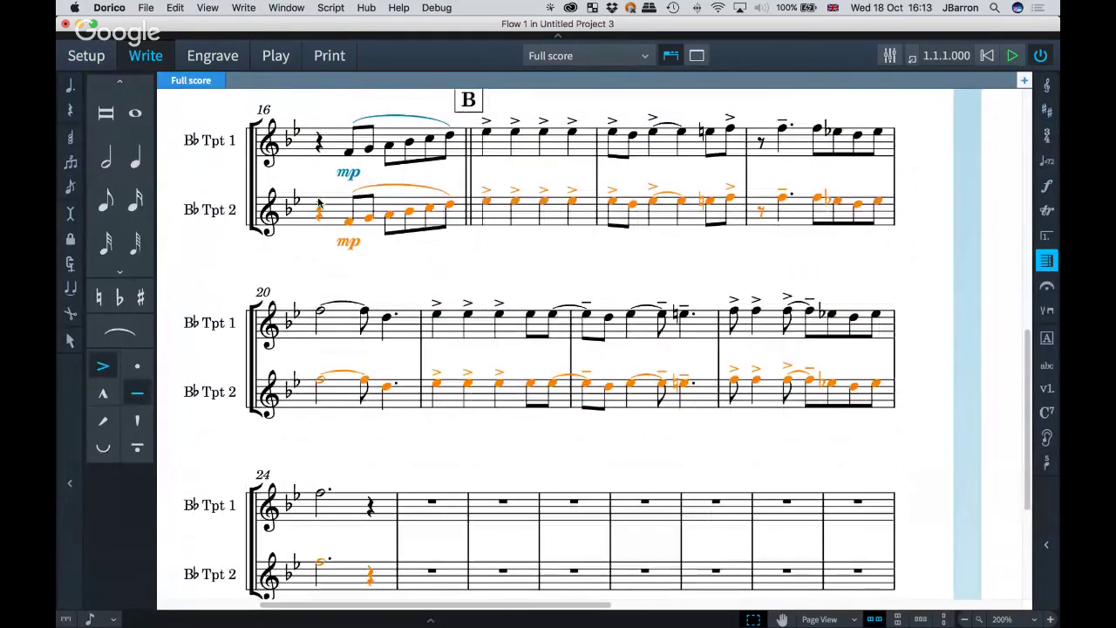
# - Lock note durations from trumpet 2's first eighth note in bar 16 and repitch the first four notes to D, E flat, F and G
pyautogui.click(402, 270)
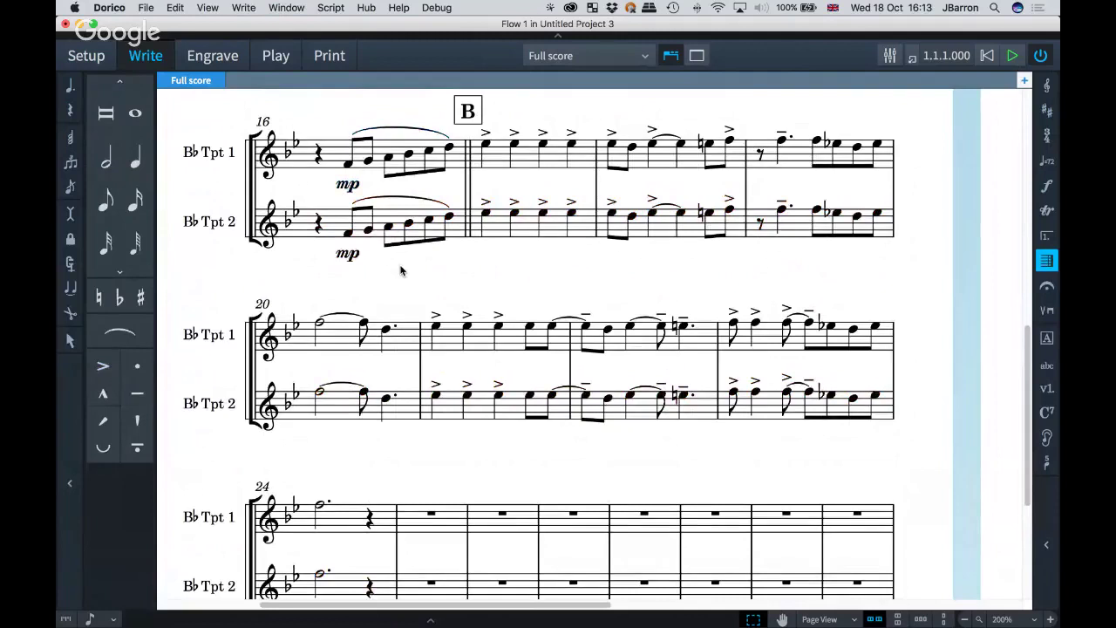
pyautogui.click(348, 234)
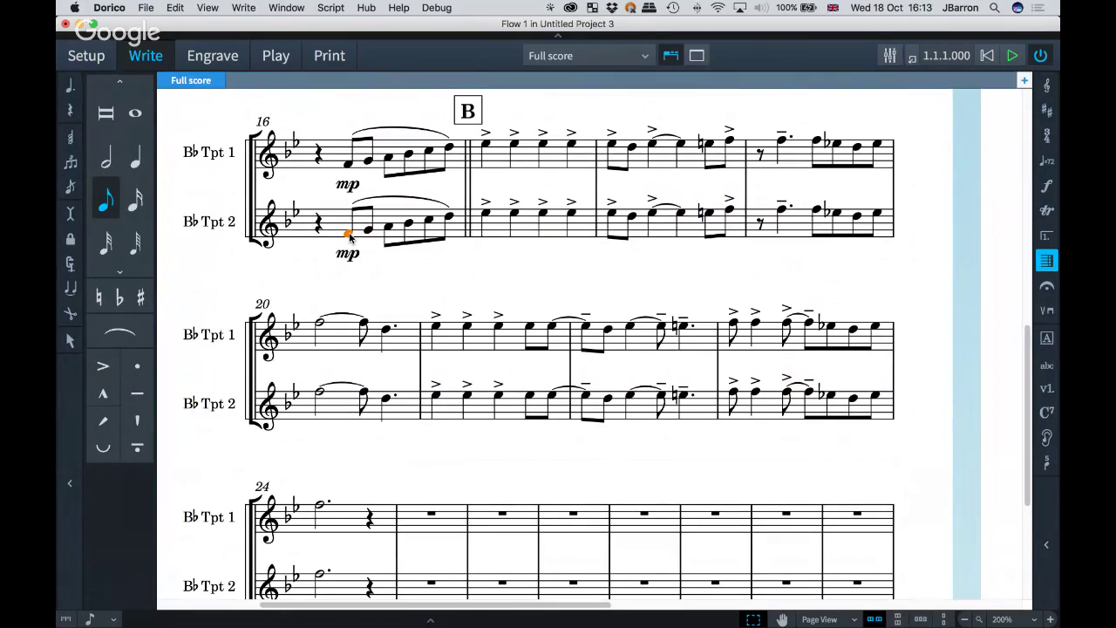
pyautogui.press('Return')
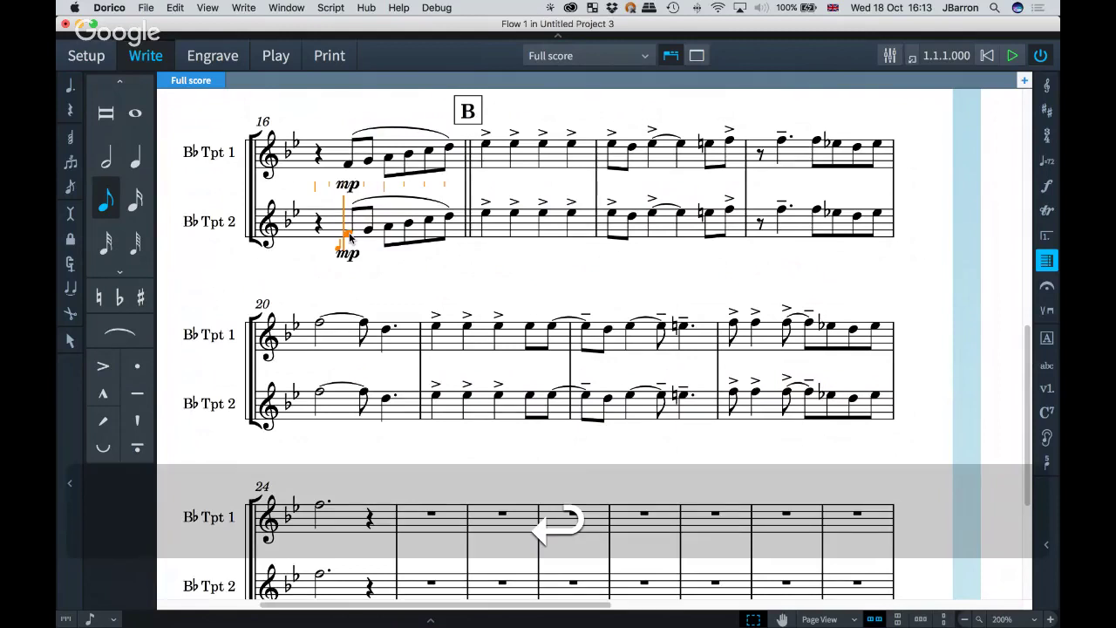
pyautogui.press('l')
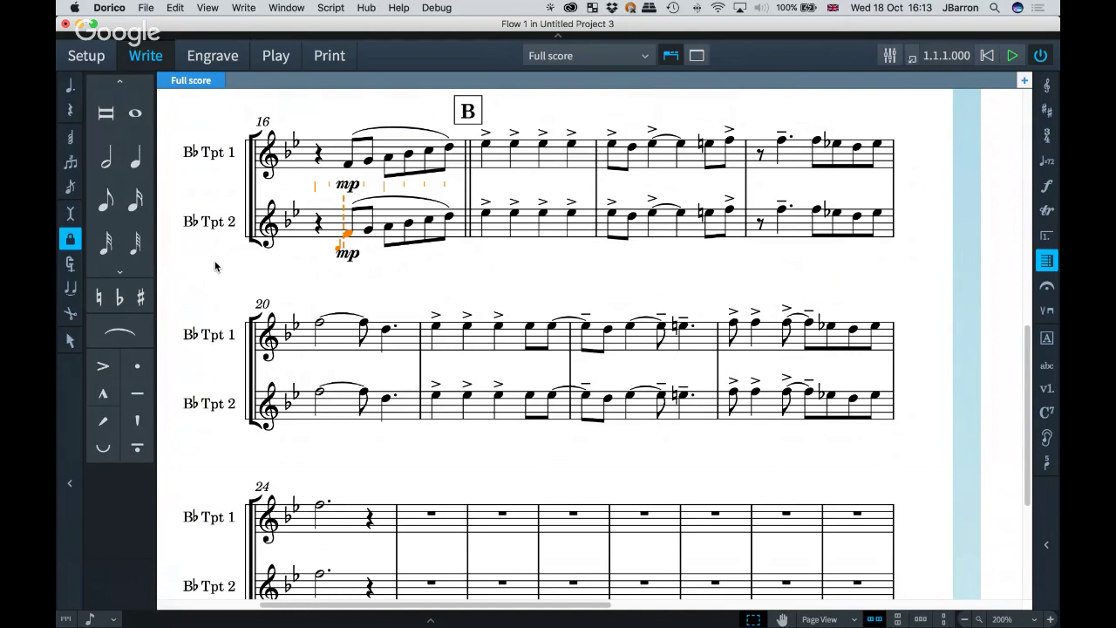
pyautogui.press('d')
pyautogui.press('e')
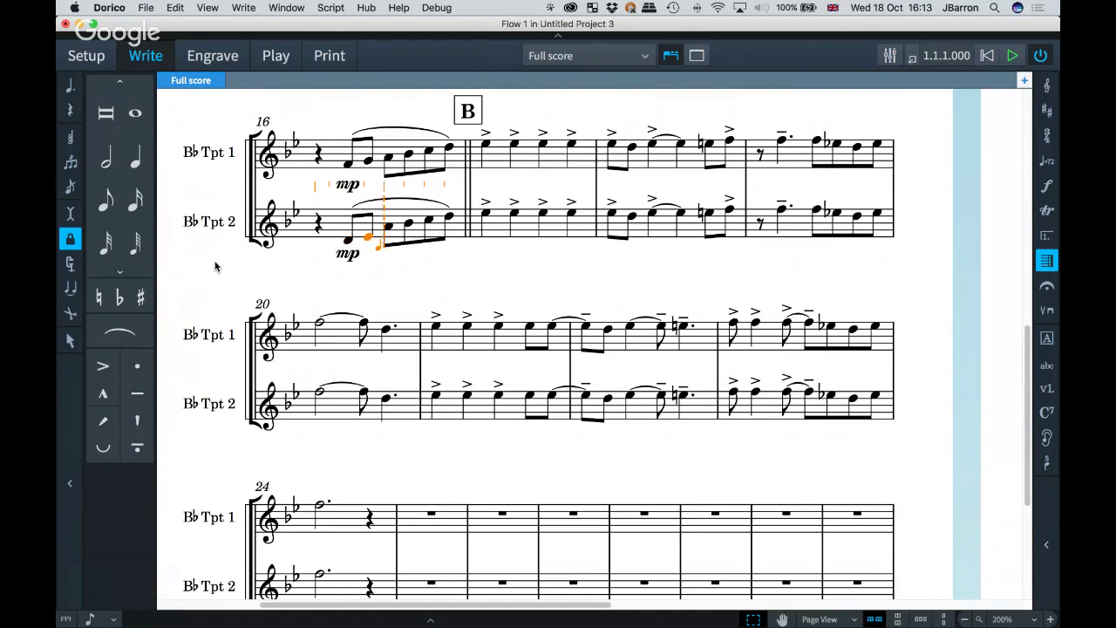
pyautogui.press('f')
pyautogui.press('g')
pyautogui.press('-')
pyautogui.press('a')
pyautogui.press('b')
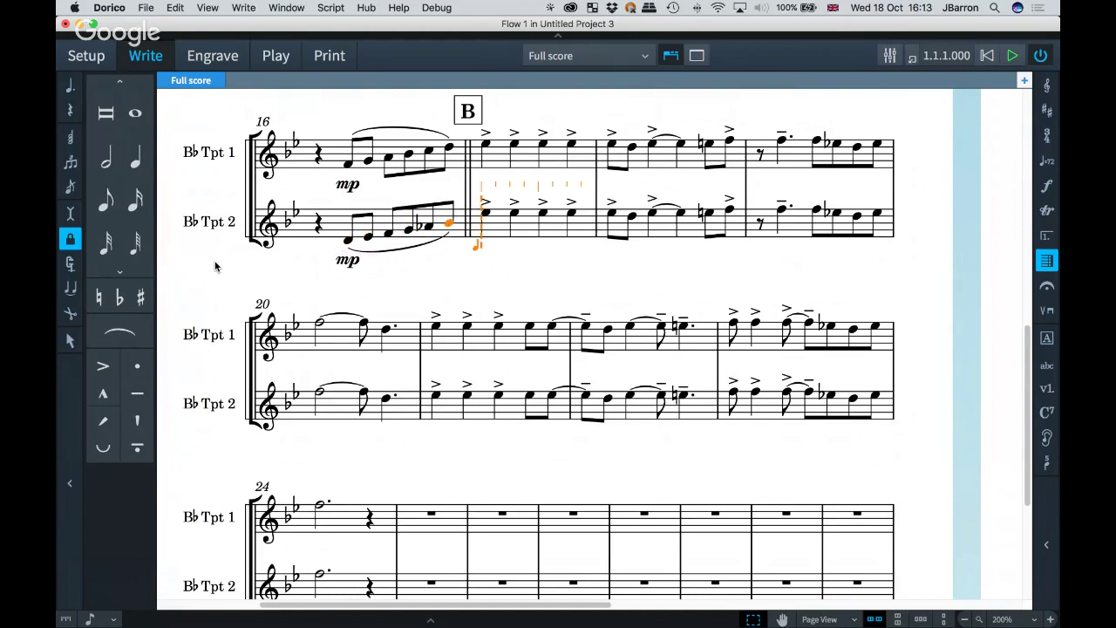
pyautogui.press('super+z')
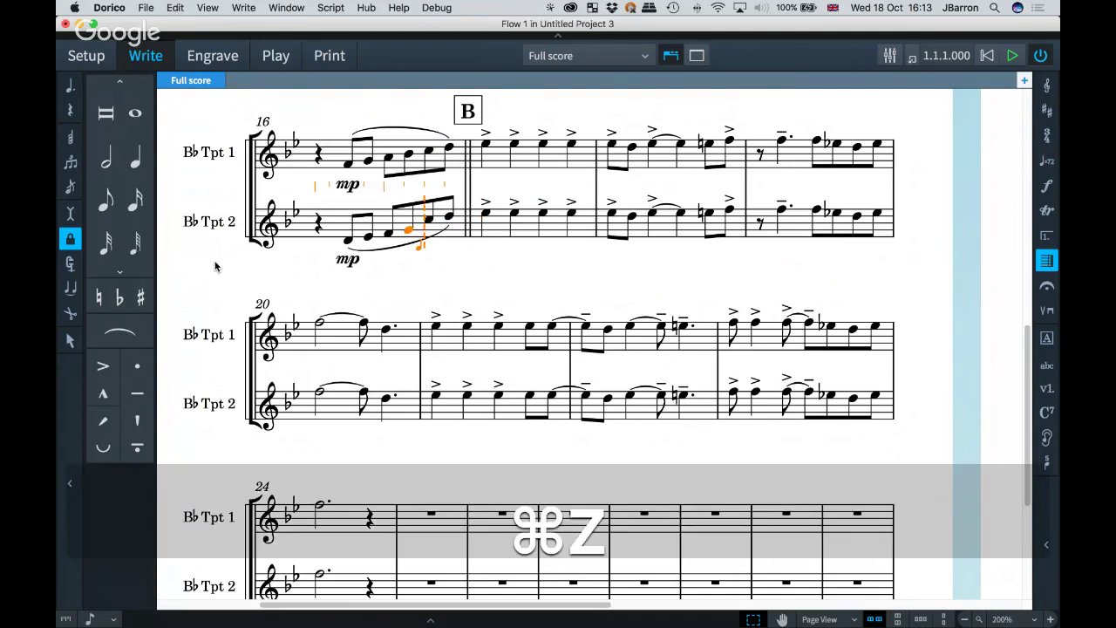
# - Repitch trumpet 2's last two eighth notes in bar 16 to A and B flat, and all four notes of bar 17 to A
pyautogui.press('a')
pyautogui.press('b')
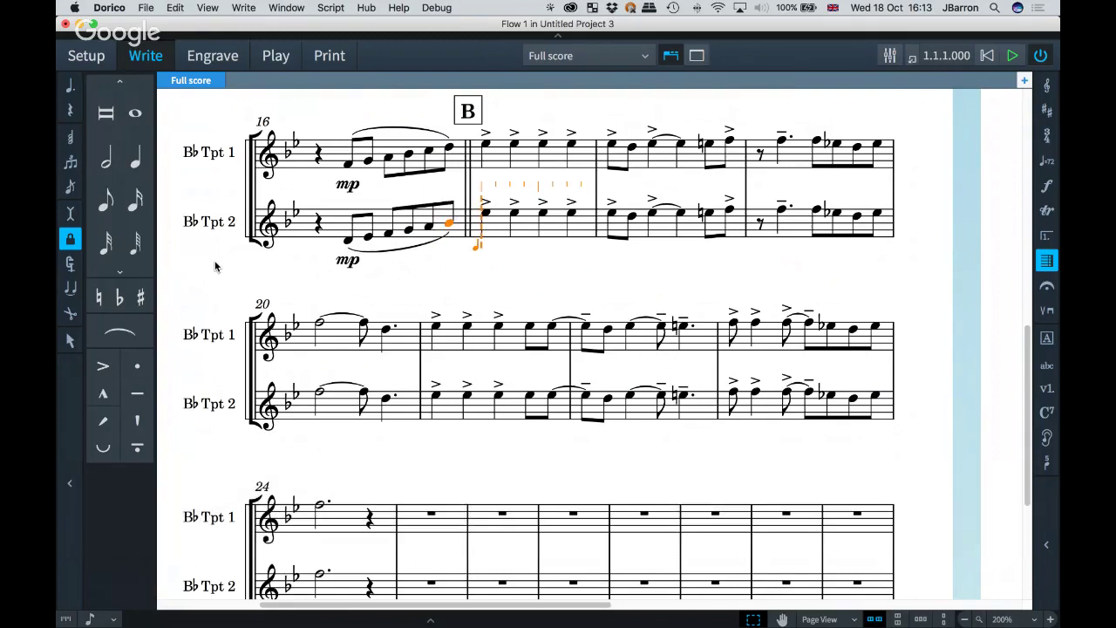
pyautogui.press('a')
pyautogui.press('a')
pyautogui.press('a')
pyautogui.press('a')
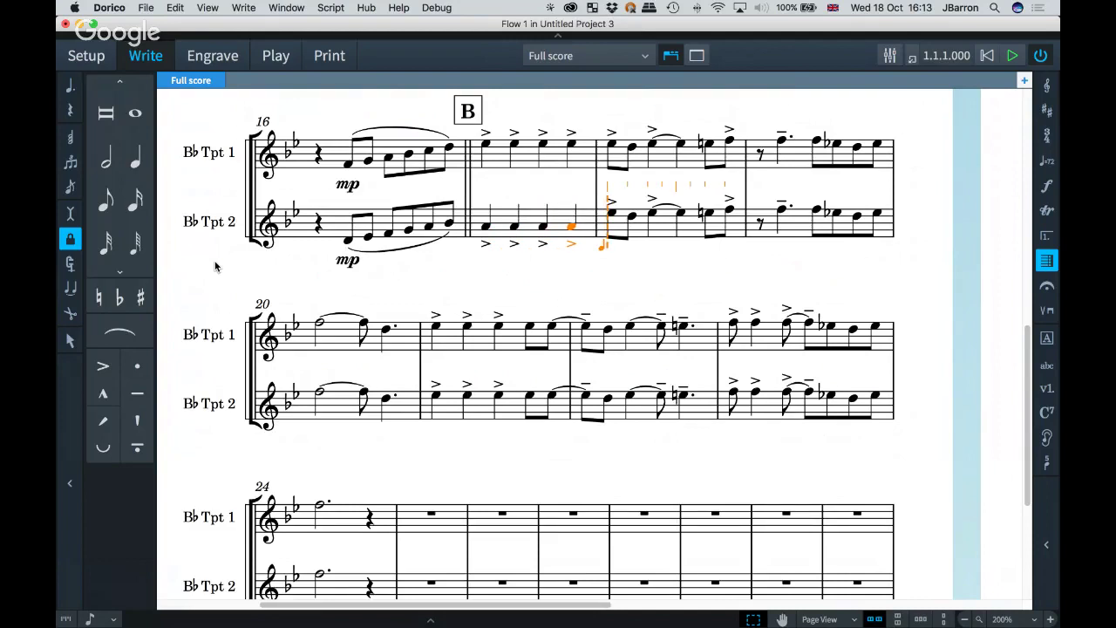
# - Repitch trumpet 2's bar 18 to A, G sharp, tied A, A and B flat, keeping the copied rhythm
pyautogui.press('a')
pyautogui.press('=')
pyautogui.press('g')
pyautogui.press('a')
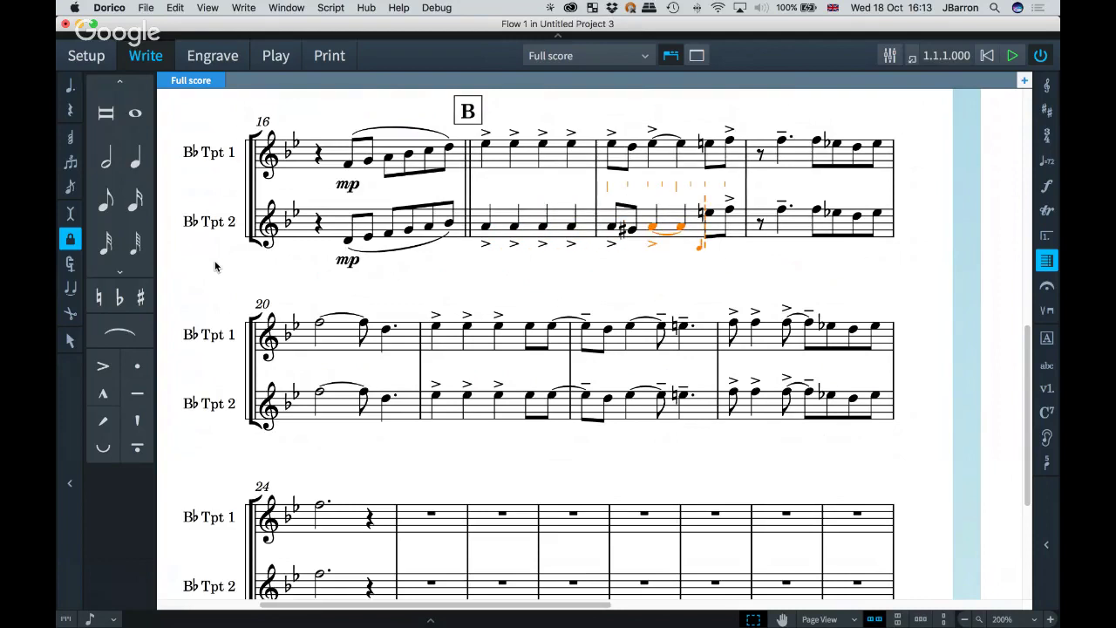
pyautogui.press('a')
pyautogui.press('a')
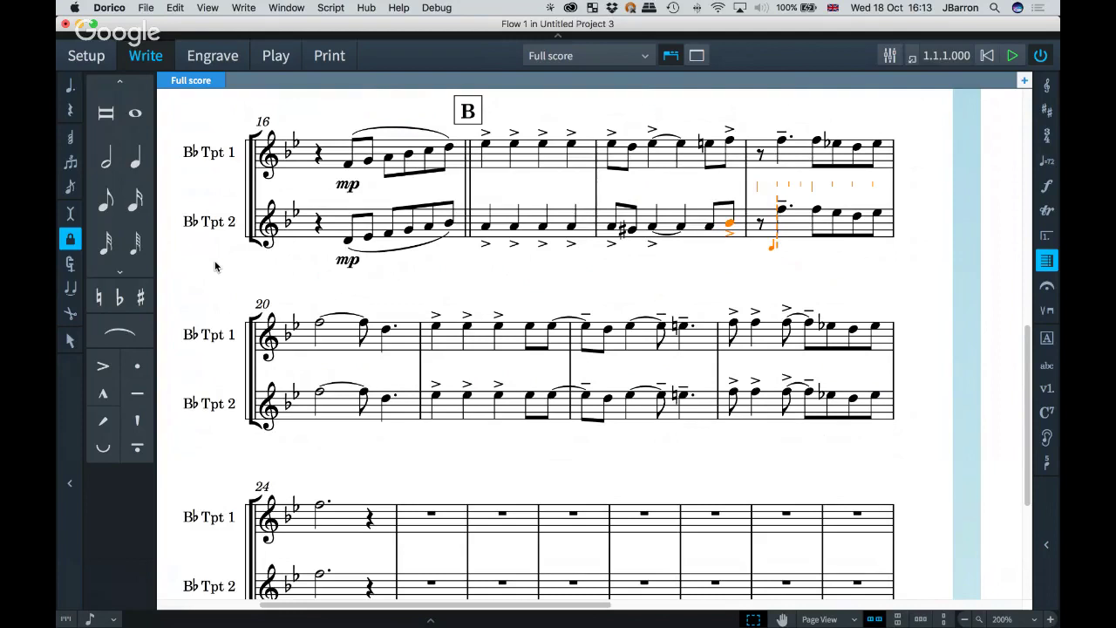
# - Repitch trumpet 2's bar 19 to B flat, B flat, B flat, G natural and B flat, and both notes of bar 20 to B flat
pyautogui.press('a')
pyautogui.press('a')
pyautogui.press('a')
pyautogui.press('g')
pyautogui.press('a')
pyautogui.press('a')
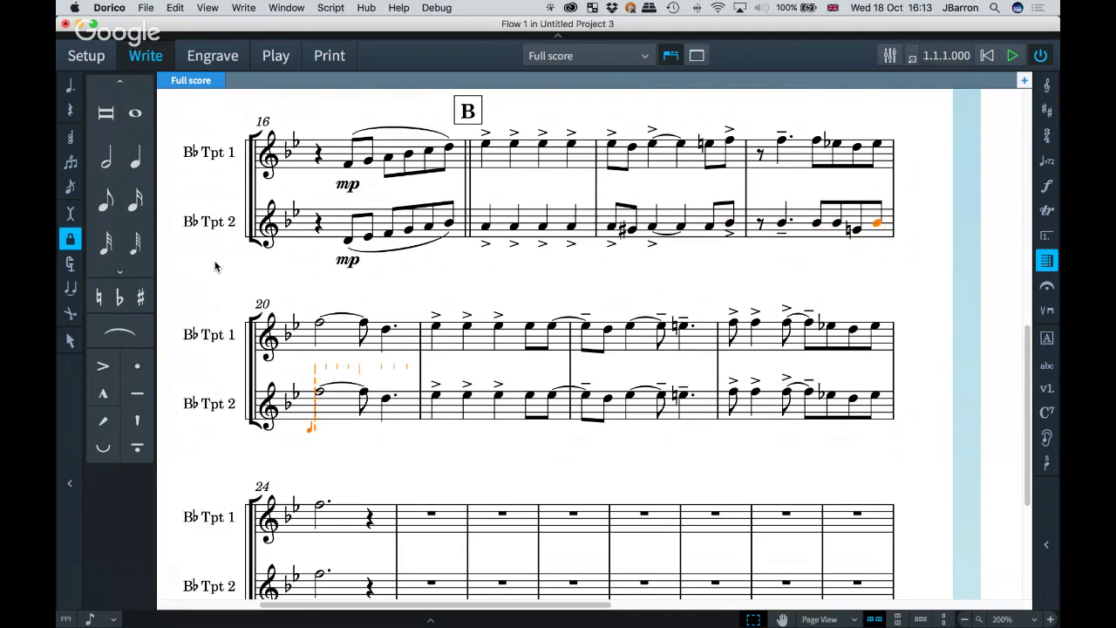
pyautogui.press('g')
pyautogui.press('a')
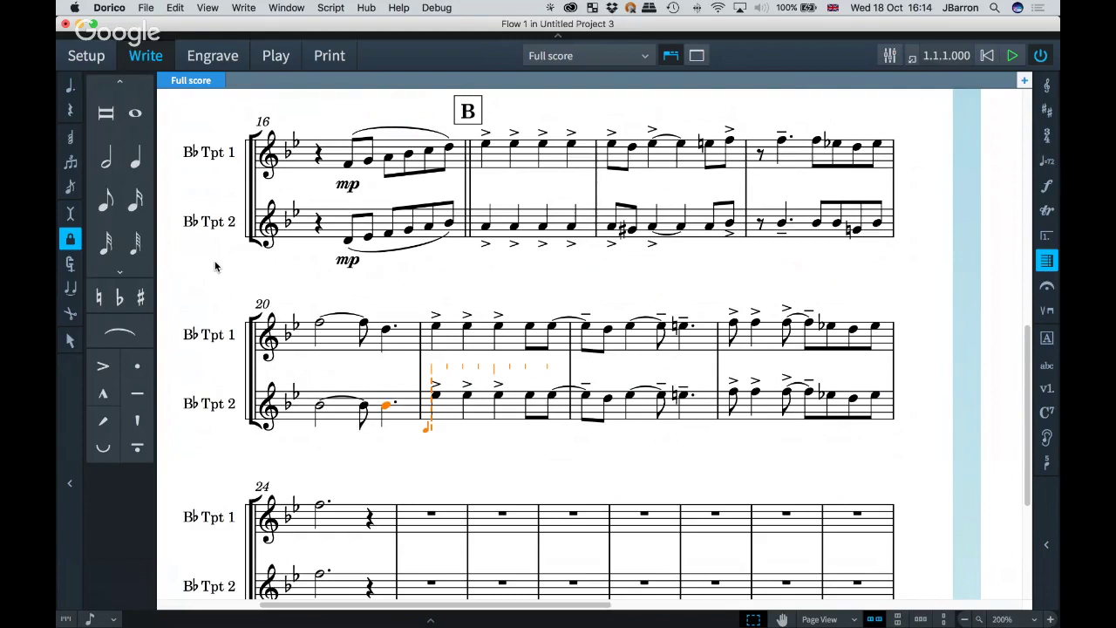
# - Repitch trumpet 2's bars 21 and 22 to A throughout, with a G sharp on the second eighth note of bar 22
pyautogui.press('a')
pyautogui.press('a')
pyautogui.press('a')
pyautogui.press('a')
pyautogui.press('a')
pyautogui.press('a')
pyautogui.press('=')
pyautogui.press('g')
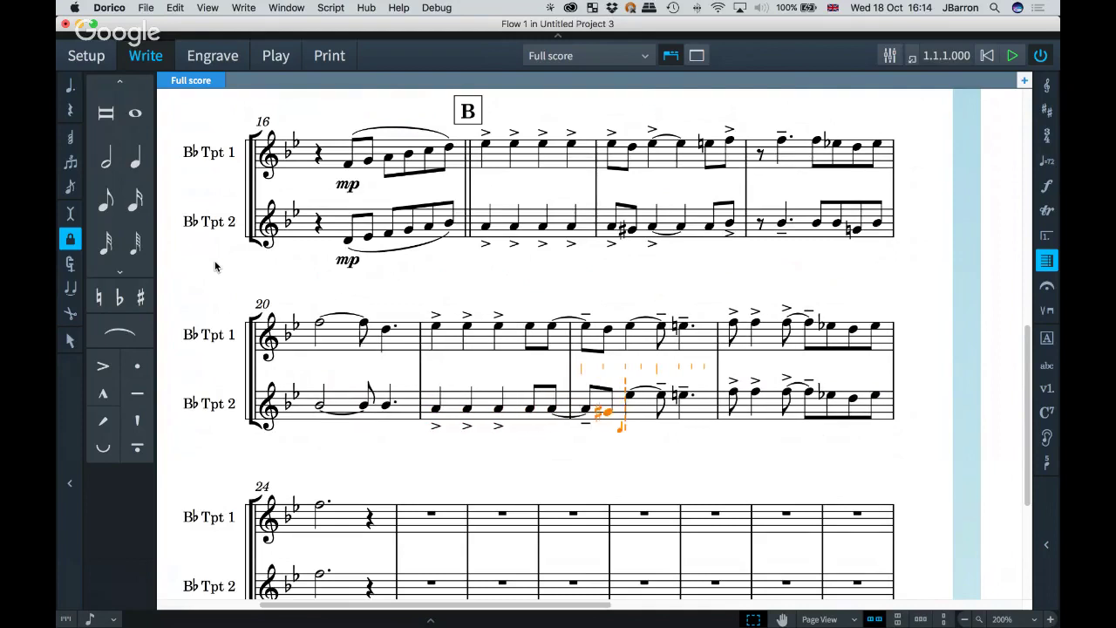
pyautogui.press('a')
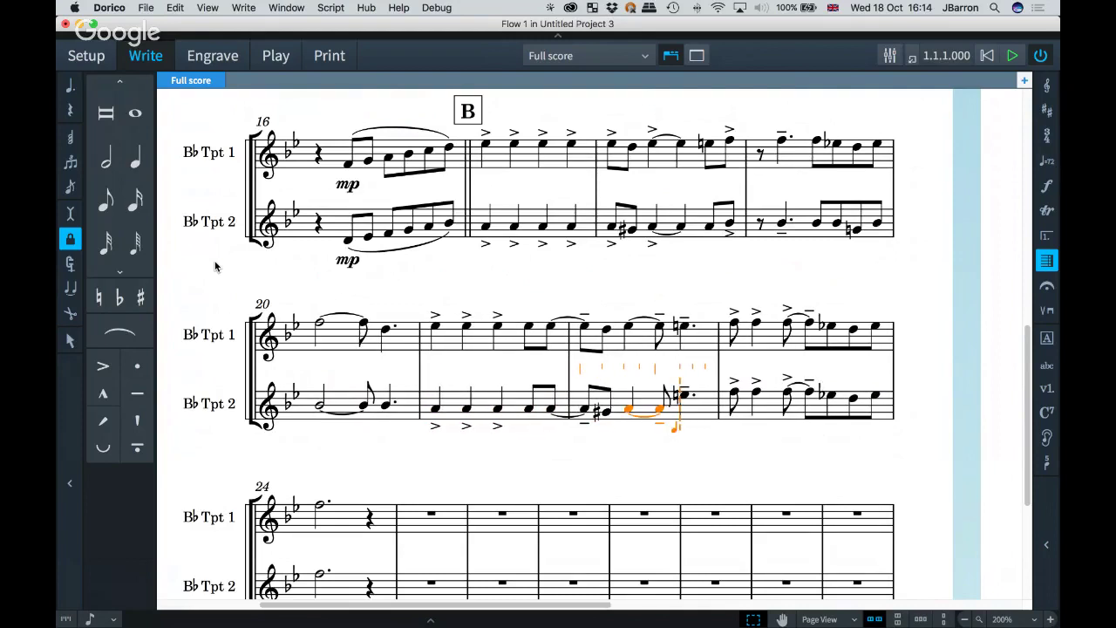
pyautogui.press('a')
# - Repitch trumpet 2's bars 23 and 24 to B flat, with G natural as bar 23's second-to-last note, and end note input
pyautogui.press('a')
pyautogui.press('a')
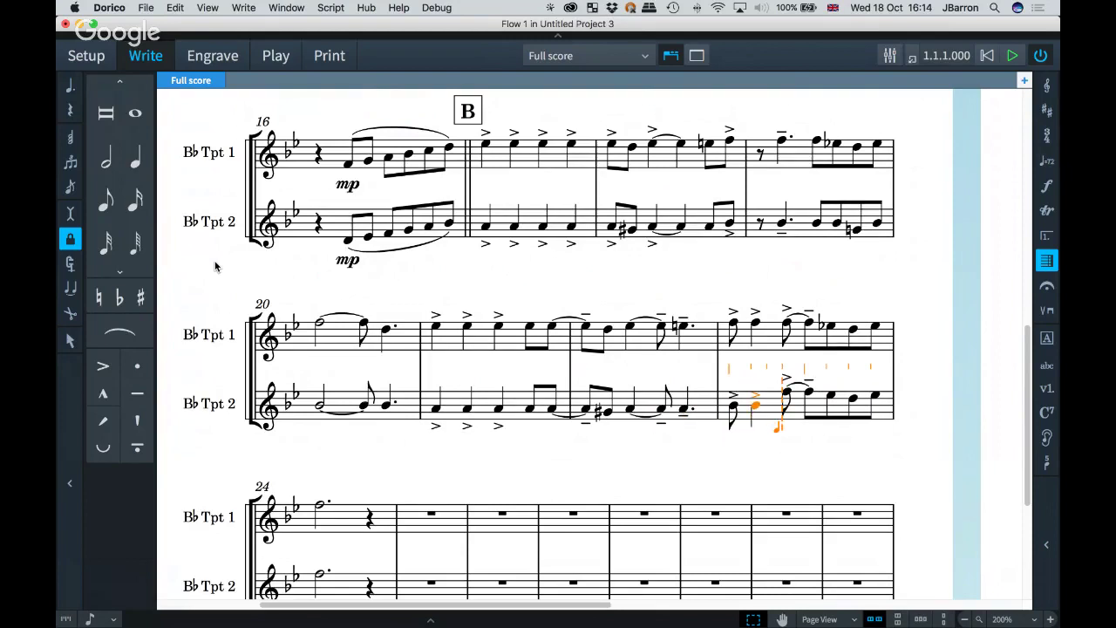
pyautogui.press('a')
pyautogui.press('a')
pyautogui.press('g')
pyautogui.press('a')
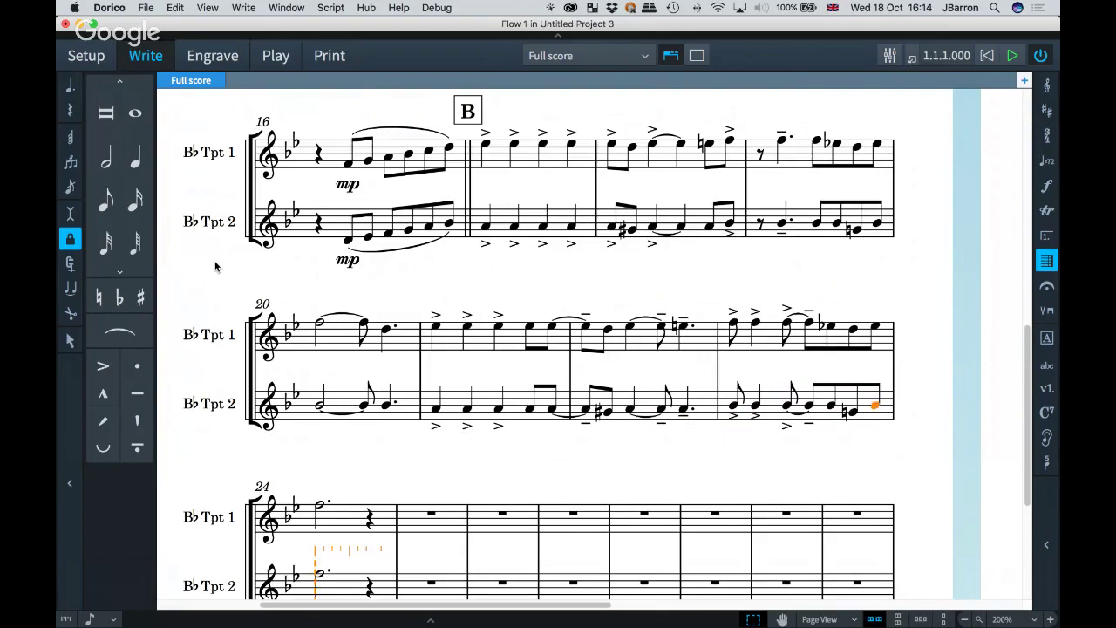
pyautogui.press('a')
pyautogui.press('l')
pyautogui.press('super+z')
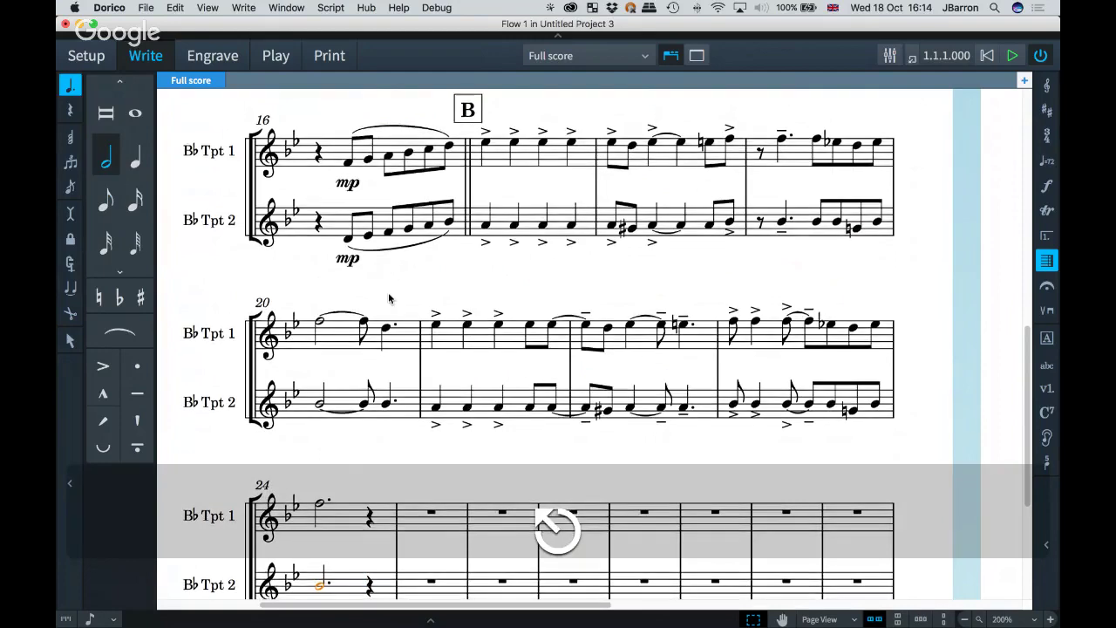
# - Review both trumpet staves from bar 8 through rehearsal marks B, C and D, and clear the note selection
pyautogui.scroll(-1, 389, 297)
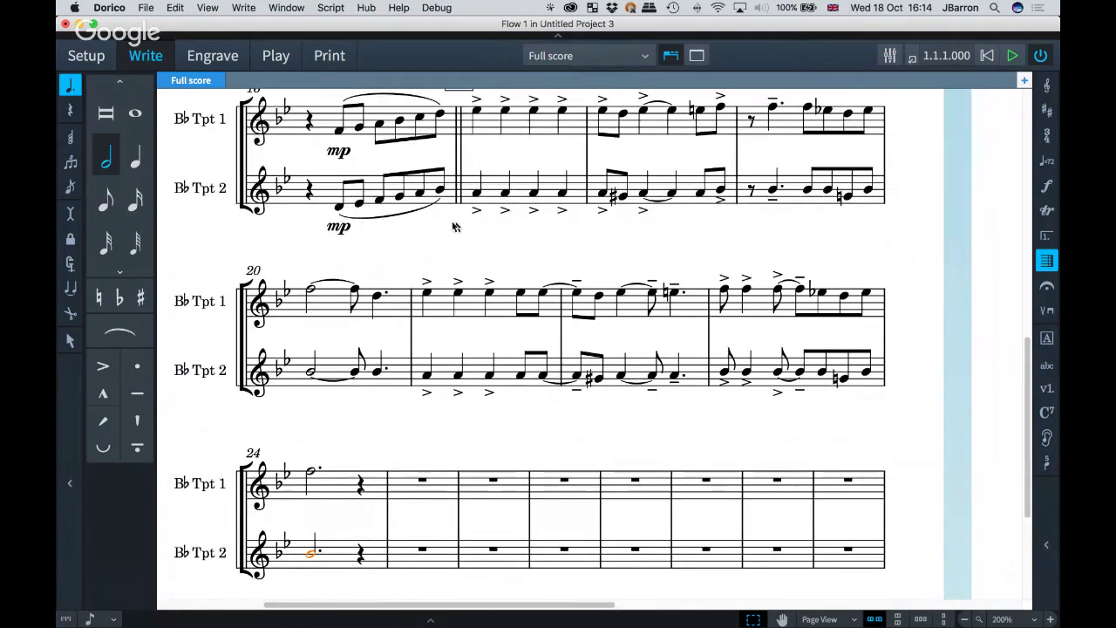
pyautogui.scroll(1, 458, 227)
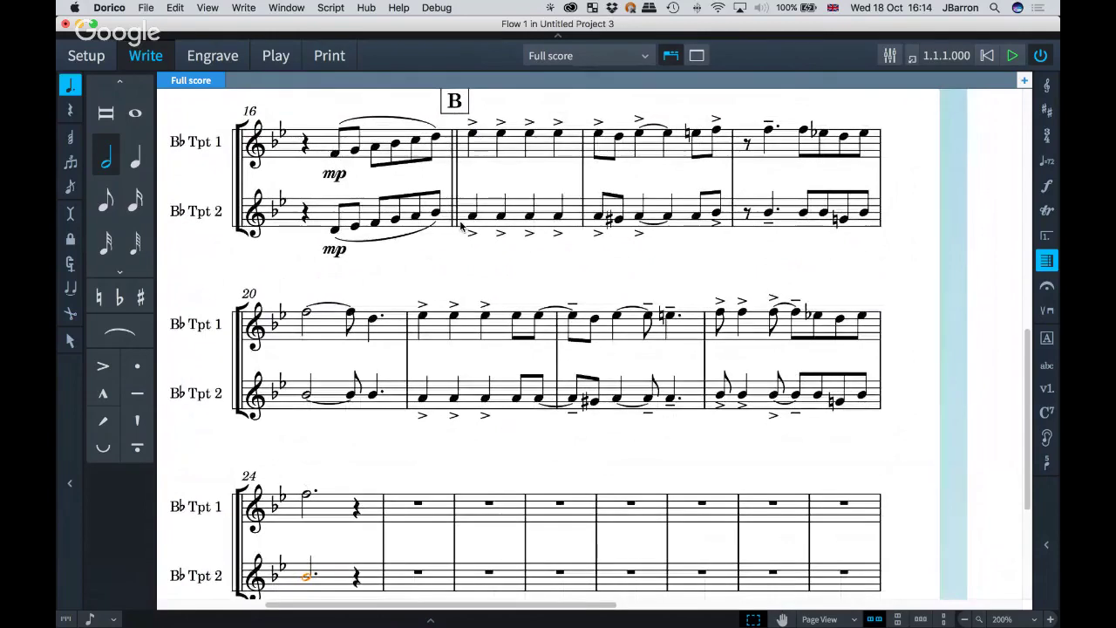
pyautogui.scroll(1, 510, 247)
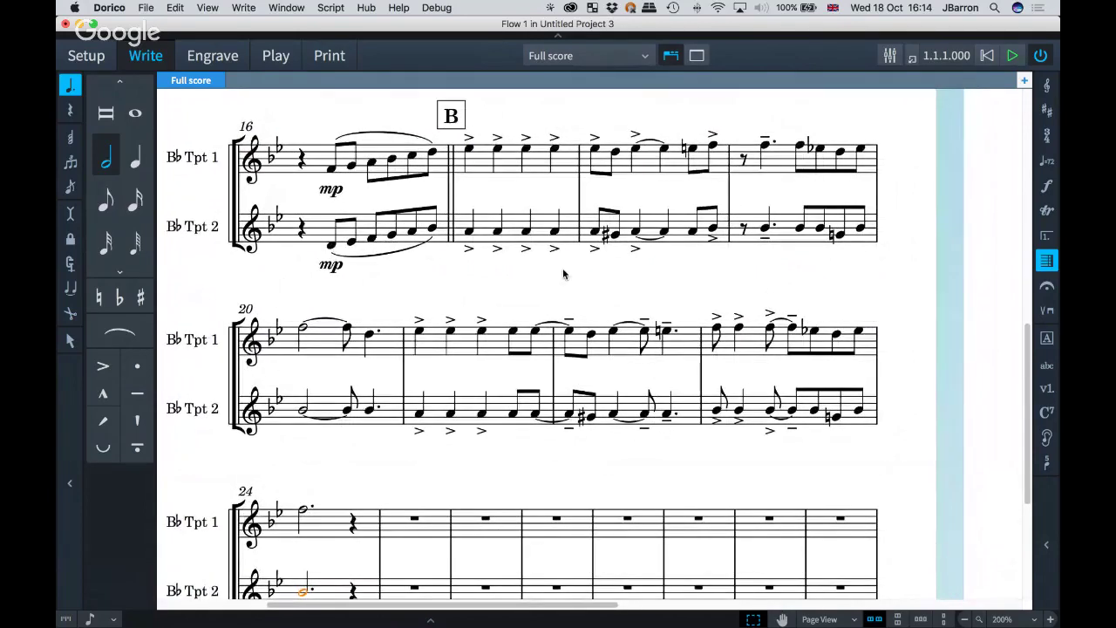
pyautogui.scroll(-1, 563, 274)
pyautogui.scroll(-1, 564, 274)
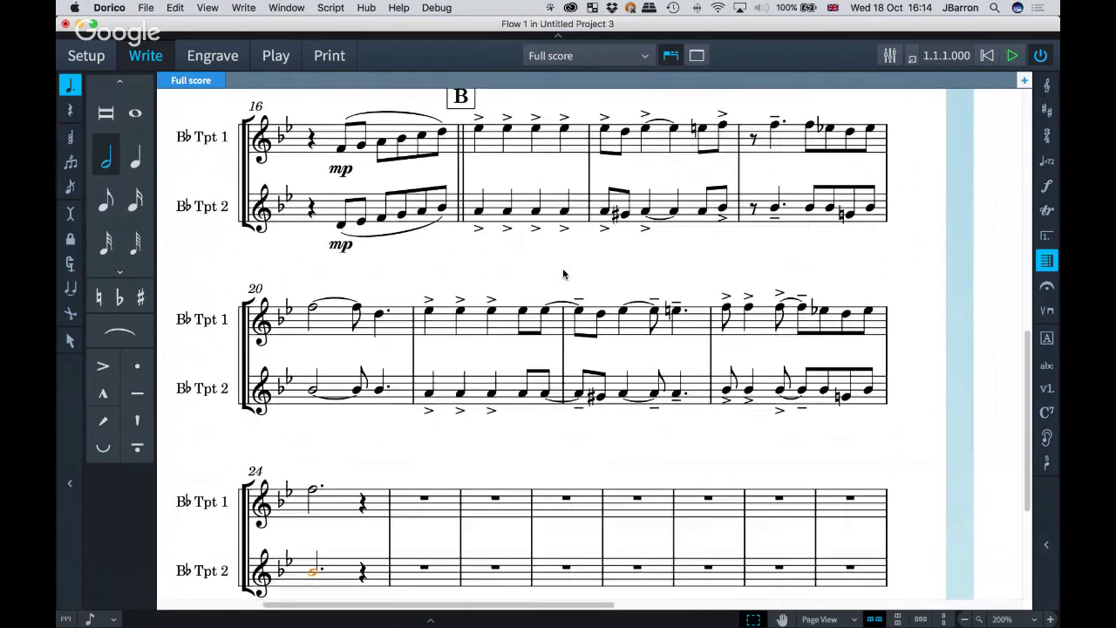
pyautogui.hscroll(-1, 564, 275)
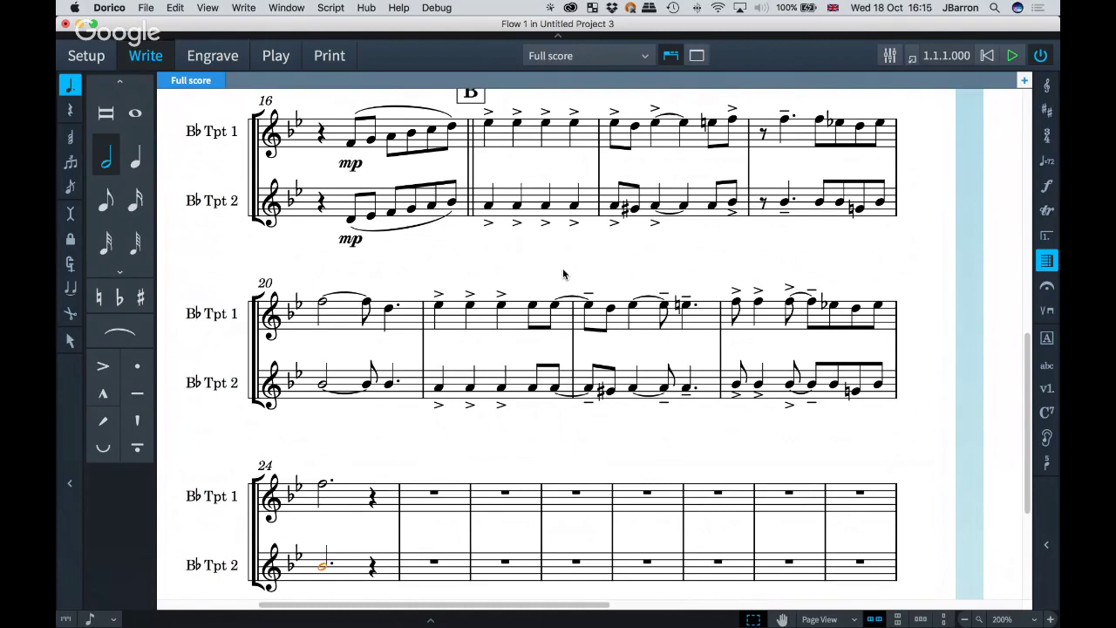
pyautogui.scroll(3, 535, 390)
pyautogui.scroll(2, 535, 390)
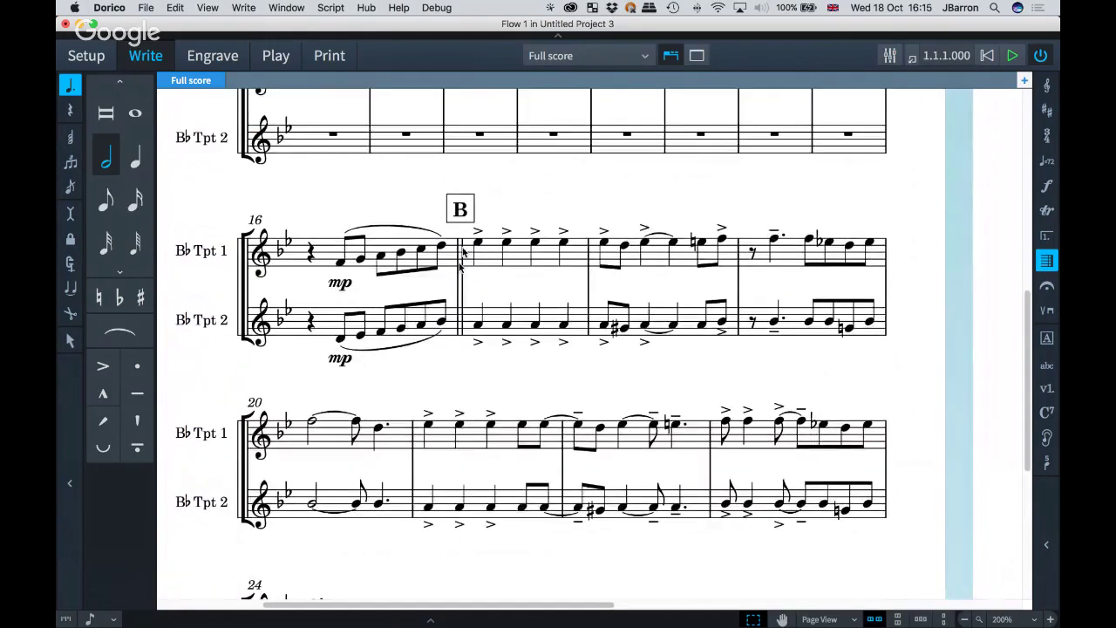
pyautogui.scroll(-10, 475, 365)
pyautogui.scroll(2, 474, 365)
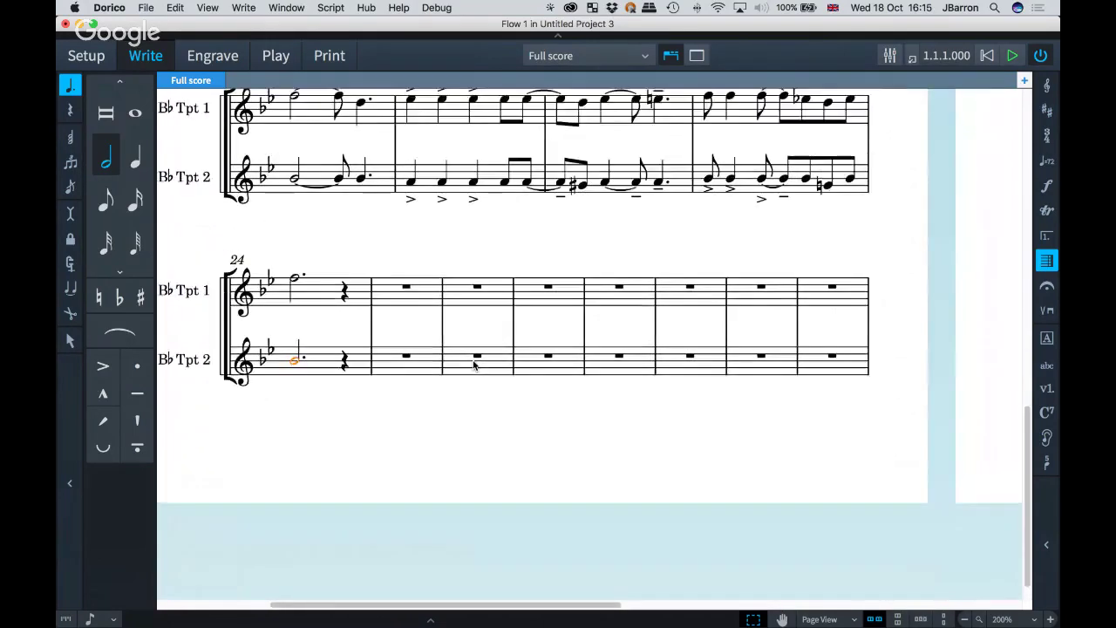
pyautogui.hscroll(10, 474, 364)
pyautogui.scroll(5, 473, 364)
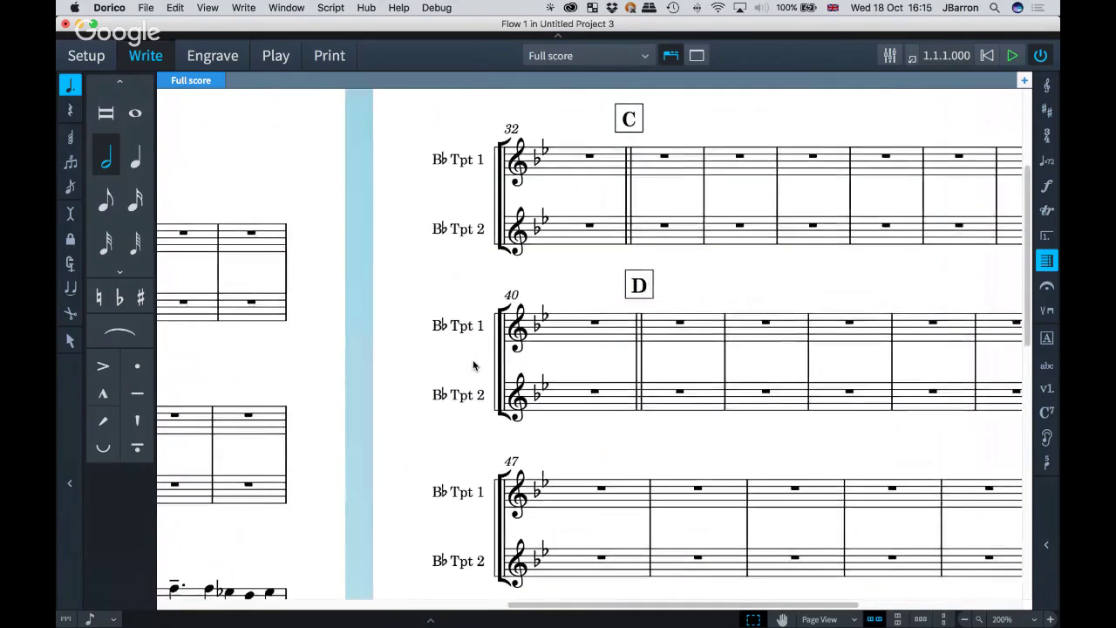
pyautogui.hscroll(-10, 474, 365)
pyautogui.scroll(-3, 473, 365)
pyautogui.hscroll(2, 474, 365)
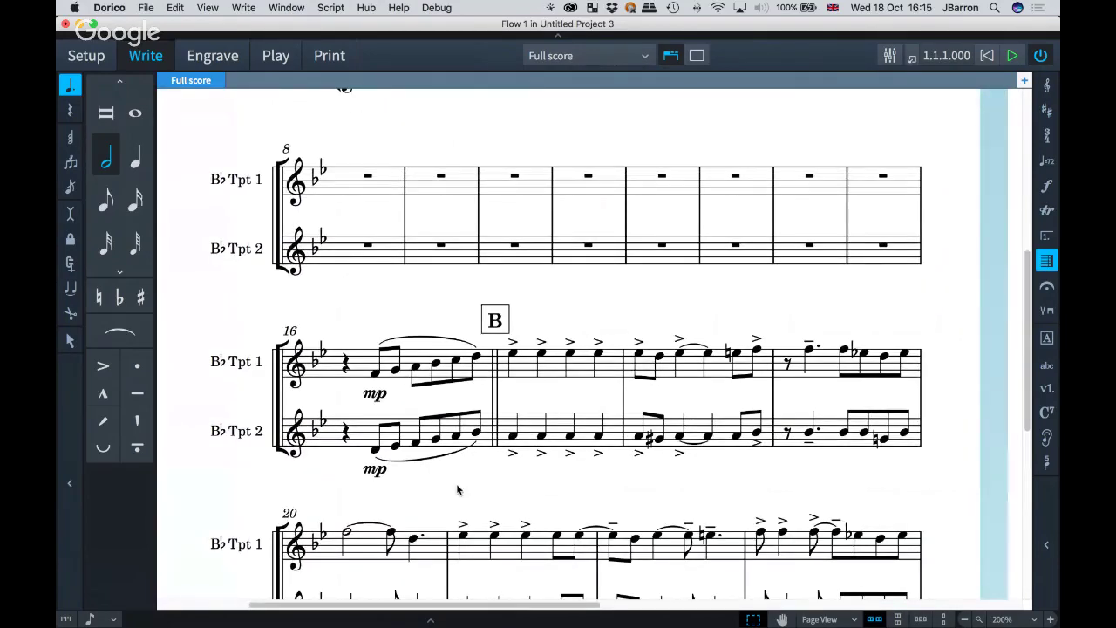
pyautogui.scroll(-2, 460, 490)
pyautogui.hscroll(1, 459, 490)
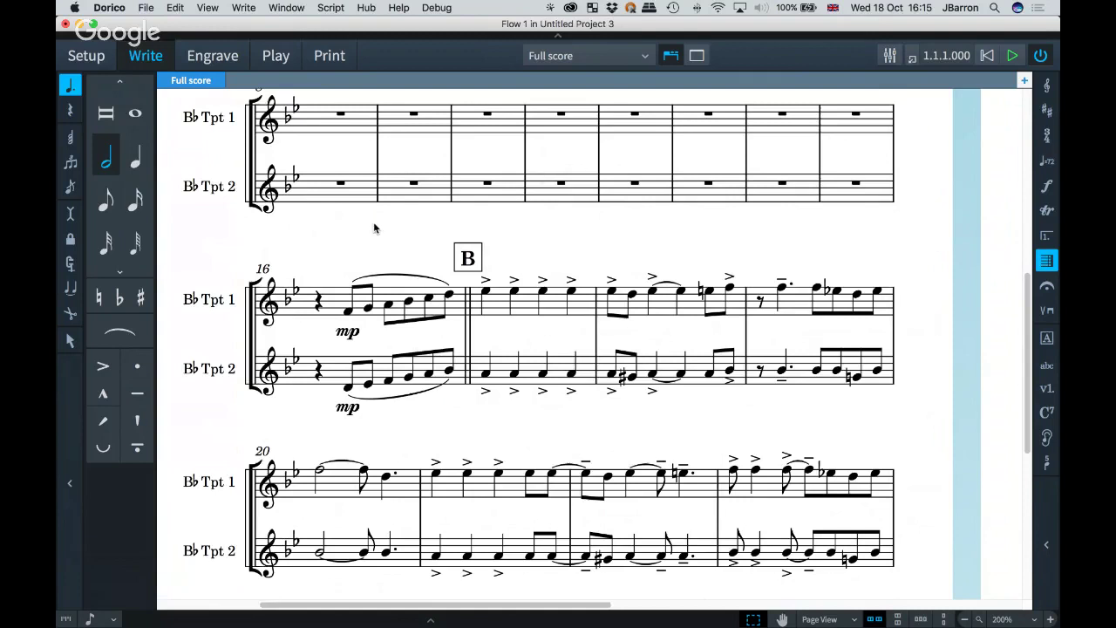
pyautogui.press('Escape')
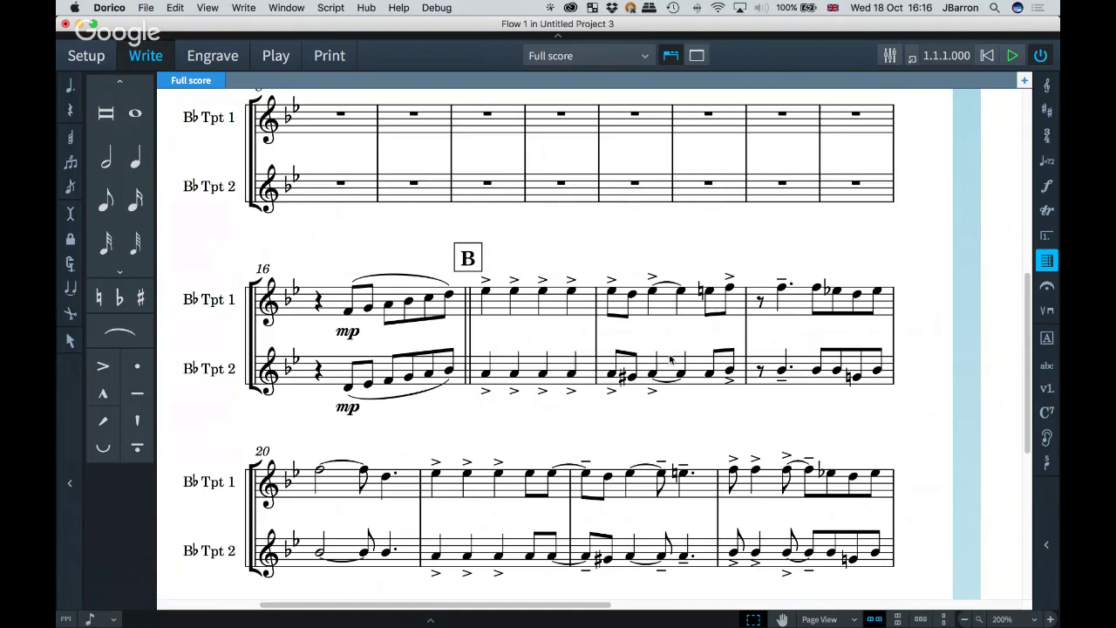
# - Switch to the Amazing Grace - shape notes project and bring its notated two-staff version with lyrics into view in Write mode
pyautogui.press('super+Tab')
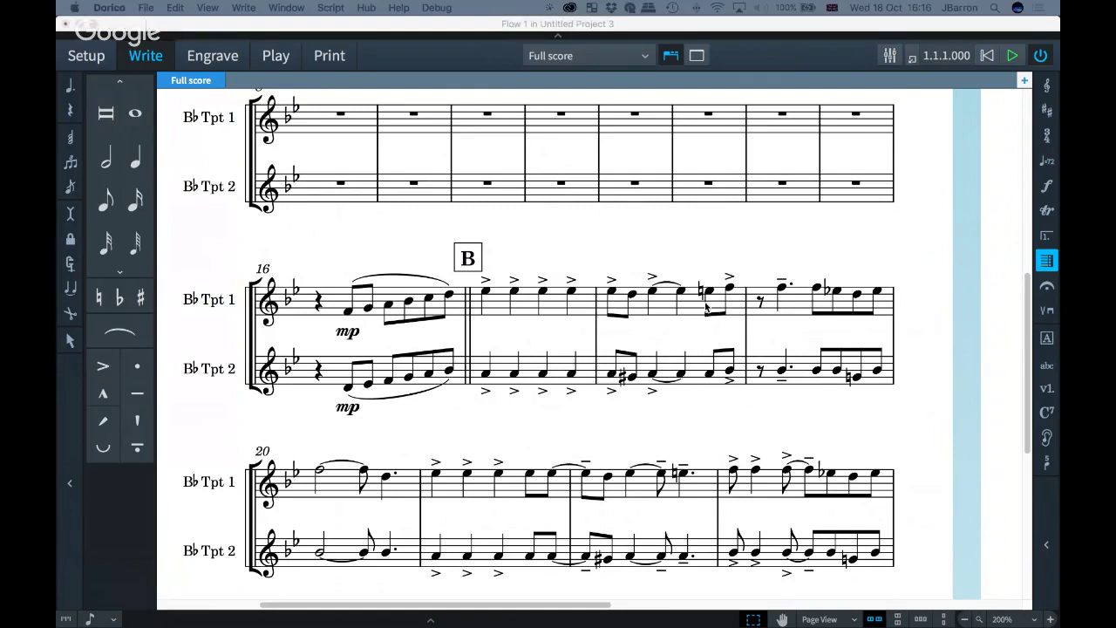
pyautogui.press('super+Tab')
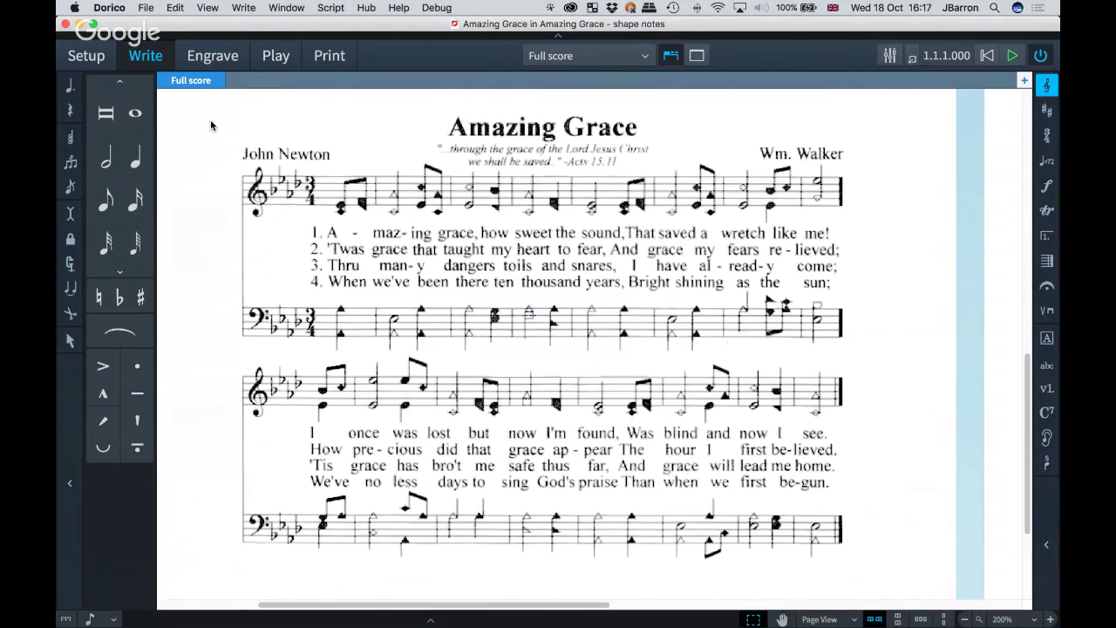
pyautogui.click(209, 59)
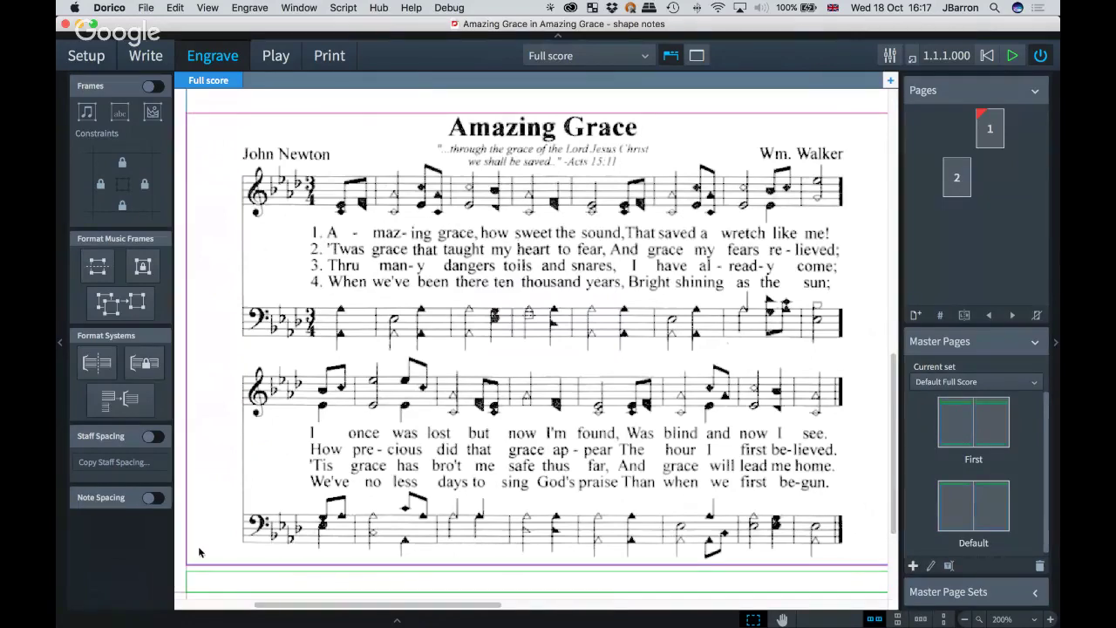
pyautogui.click(164, 56)
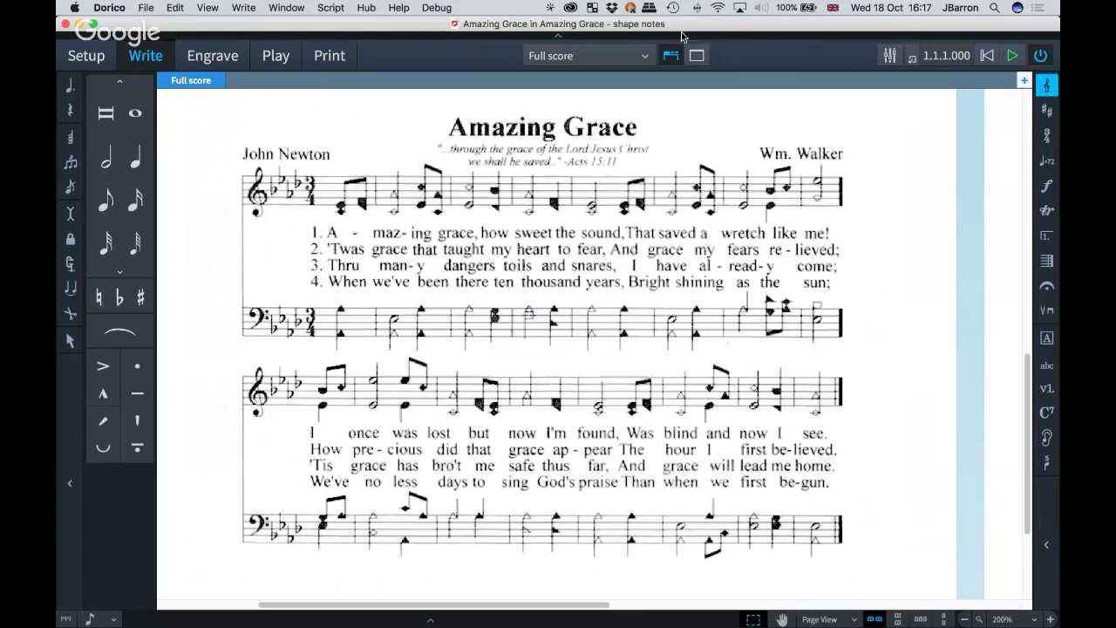
pyautogui.press('super+Tab')
pyautogui.scroll(1, 428, 259)
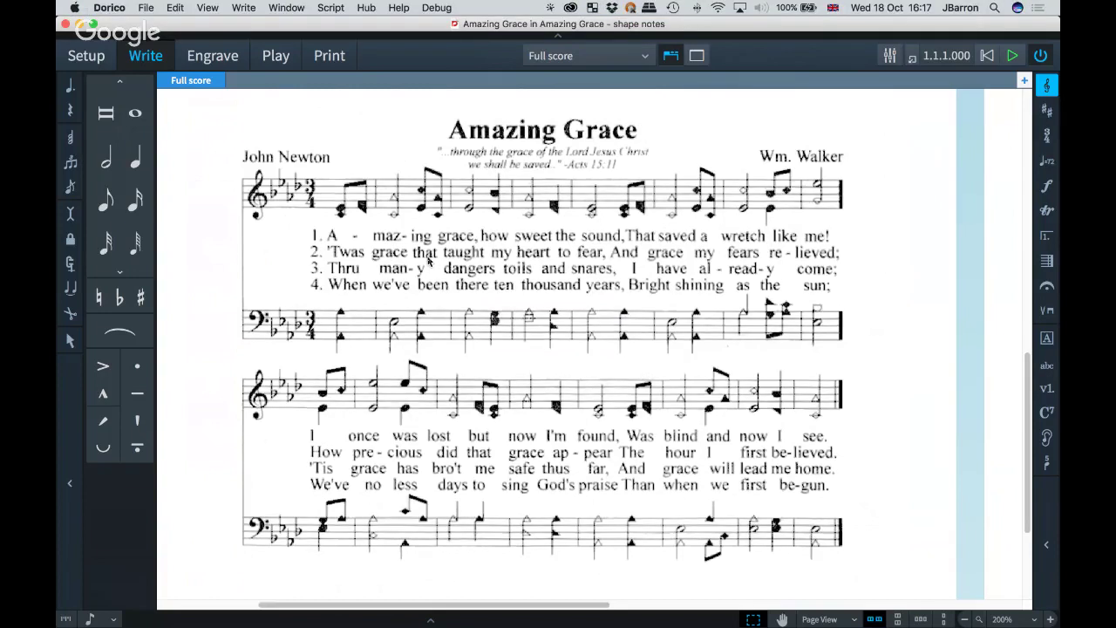
pyautogui.scroll(10, 428, 261)
pyautogui.scroll(-1, 429, 260)
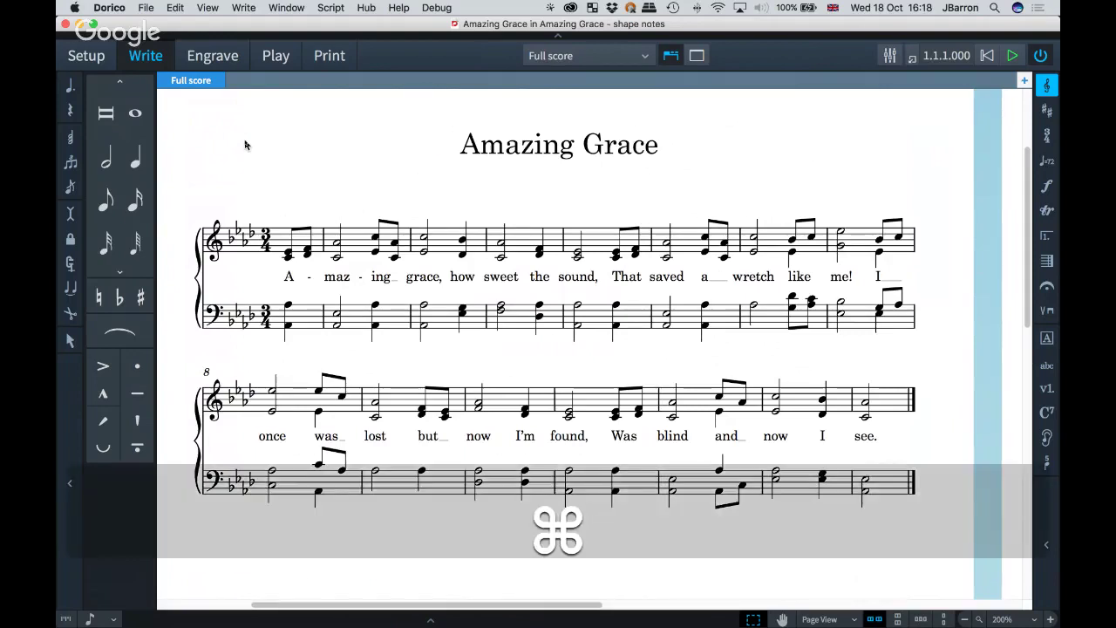
# - Apply the Walker 7-shape noteheads based on scale degree in the Notes section of Engraving Options, and close the options
pyautogui.press('super+shift+e')
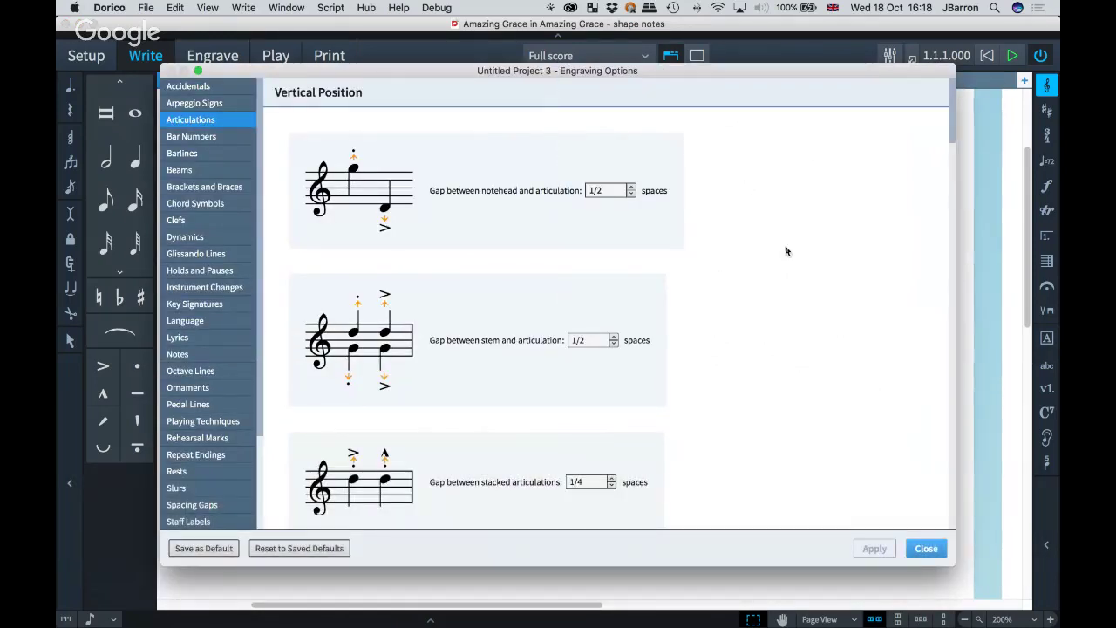
pyautogui.press('Escape')
pyautogui.press('super+shift+e')
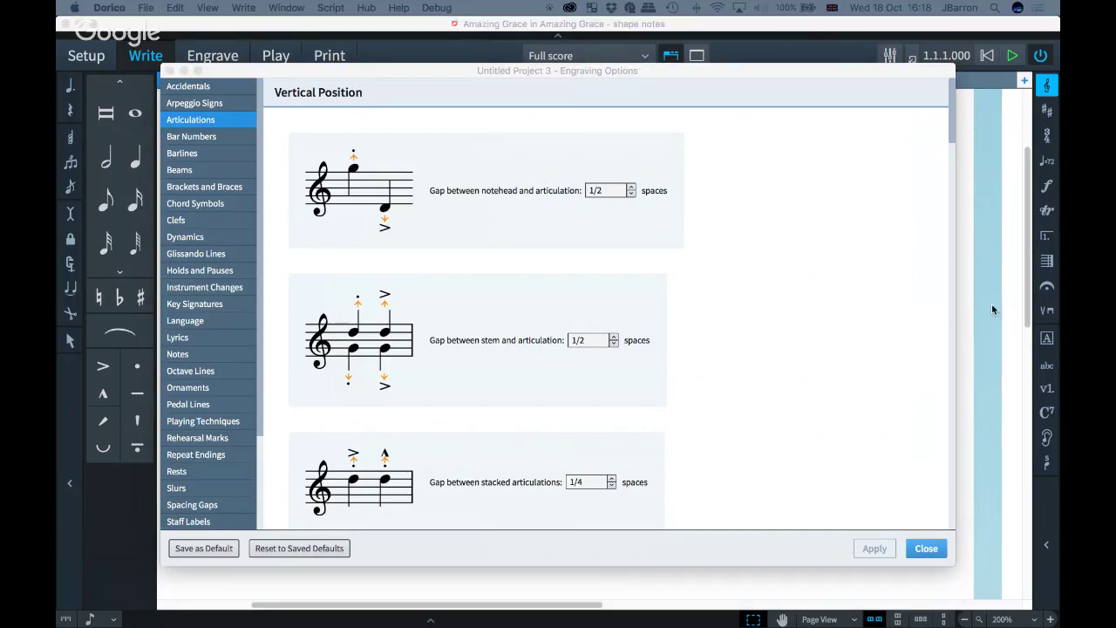
pyautogui.click(179, 355)
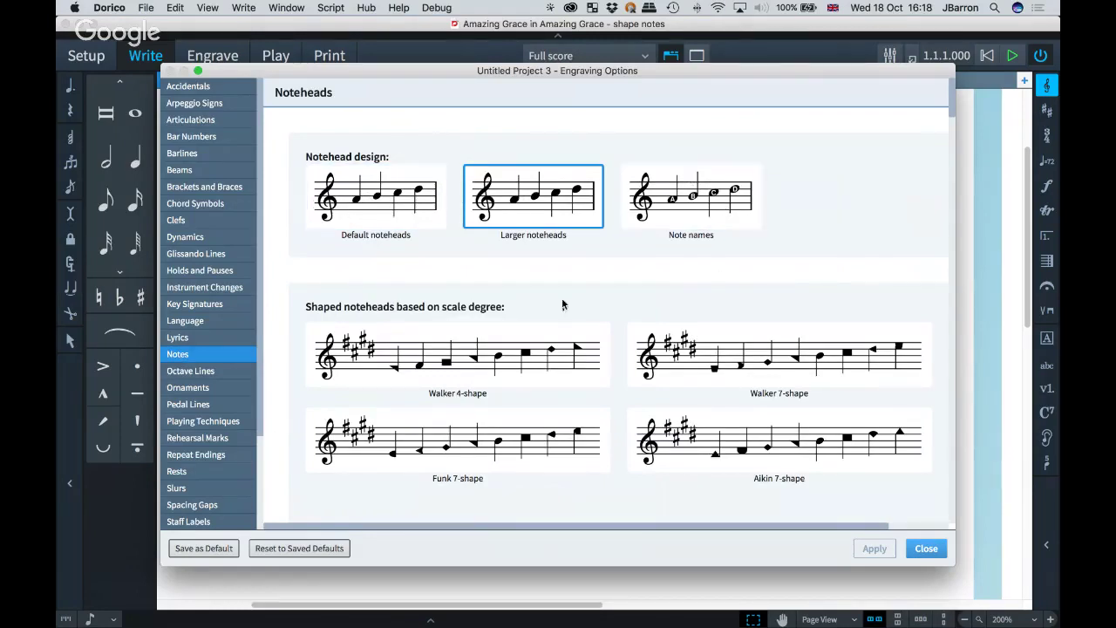
pyautogui.scroll(-3, 544, 312)
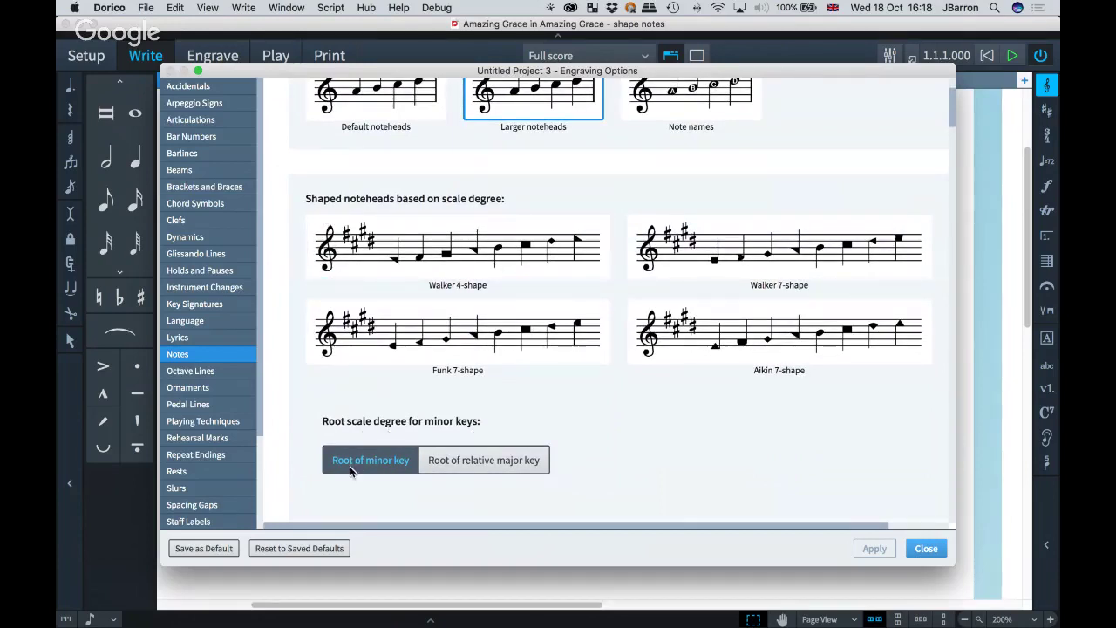
pyautogui.click(746, 272)
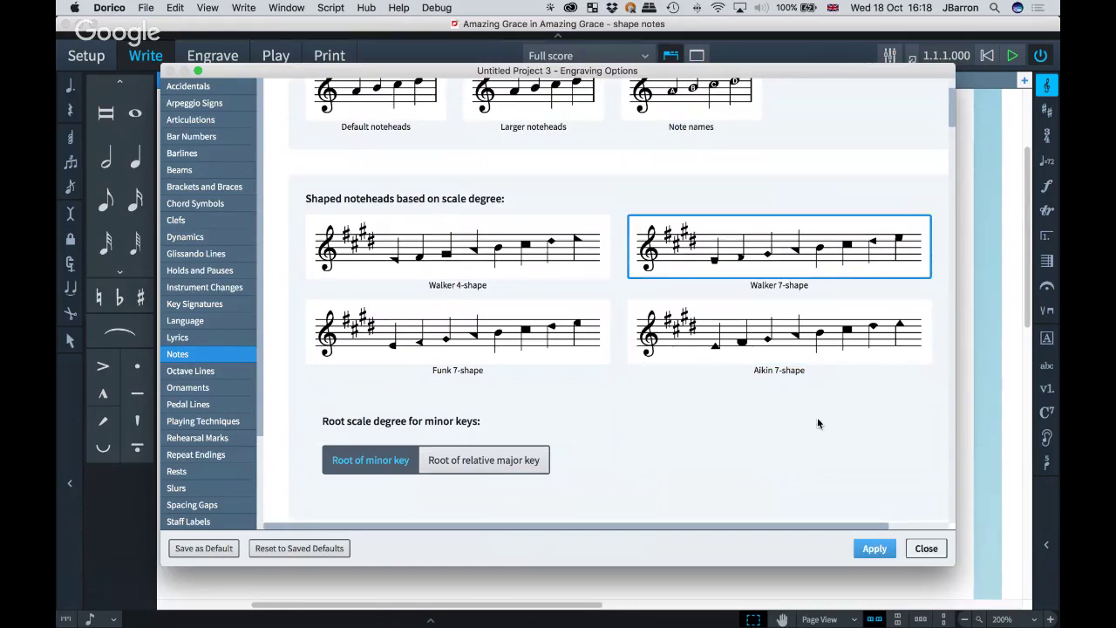
pyautogui.click(875, 548)
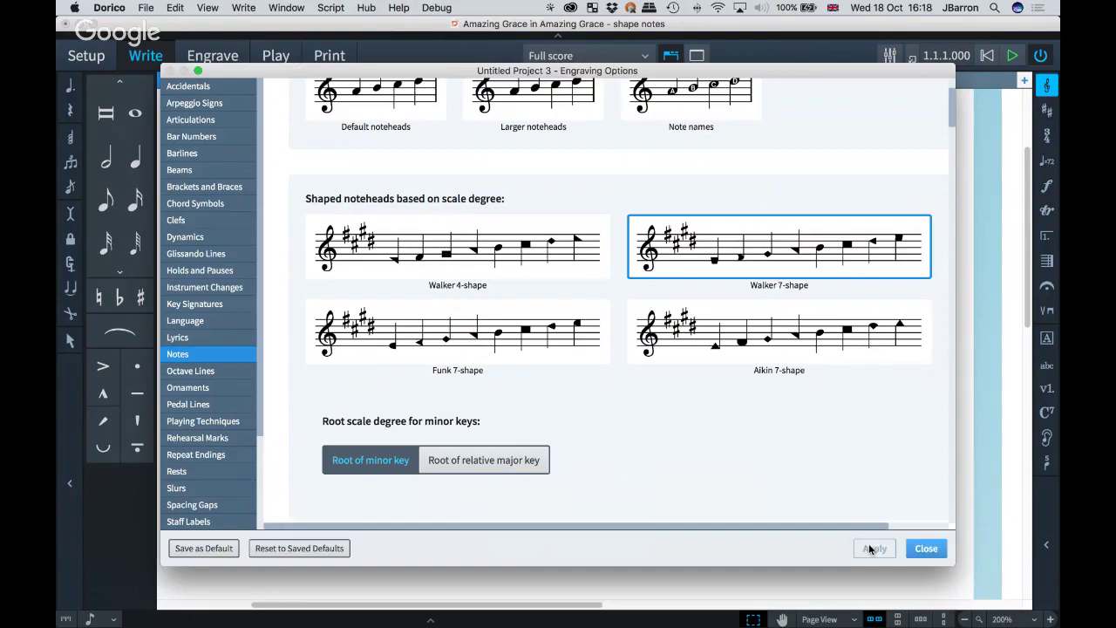
pyautogui.click(926, 548)
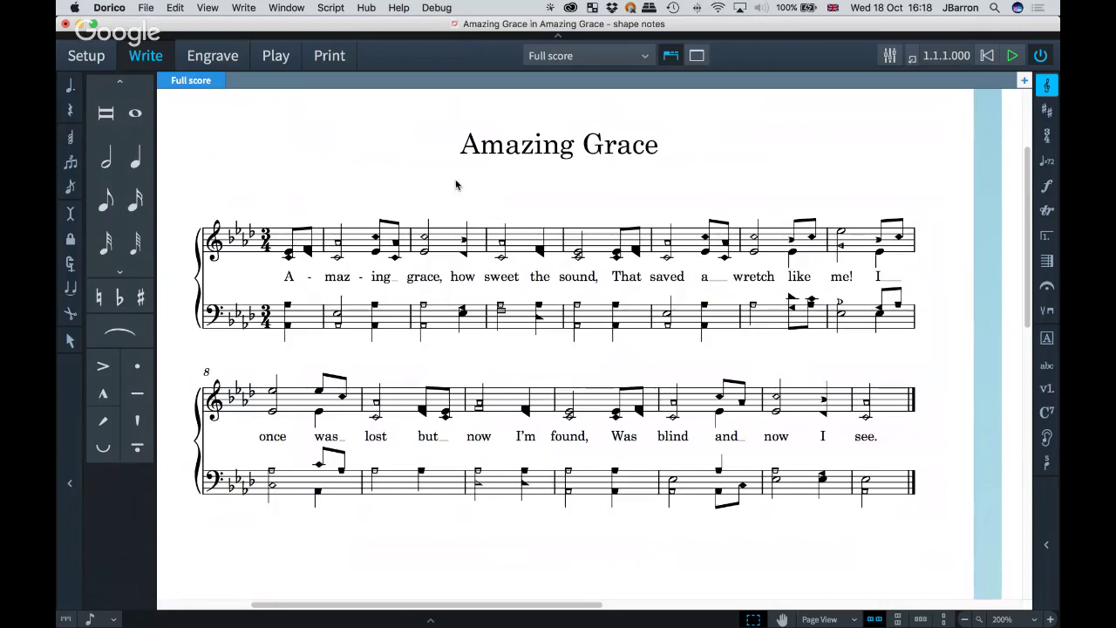
# - Change the score's shaped noteheads to Aikin 7-shape in Engraving Options, apply the setting and close the options
pyautogui.press('shift+super+e')
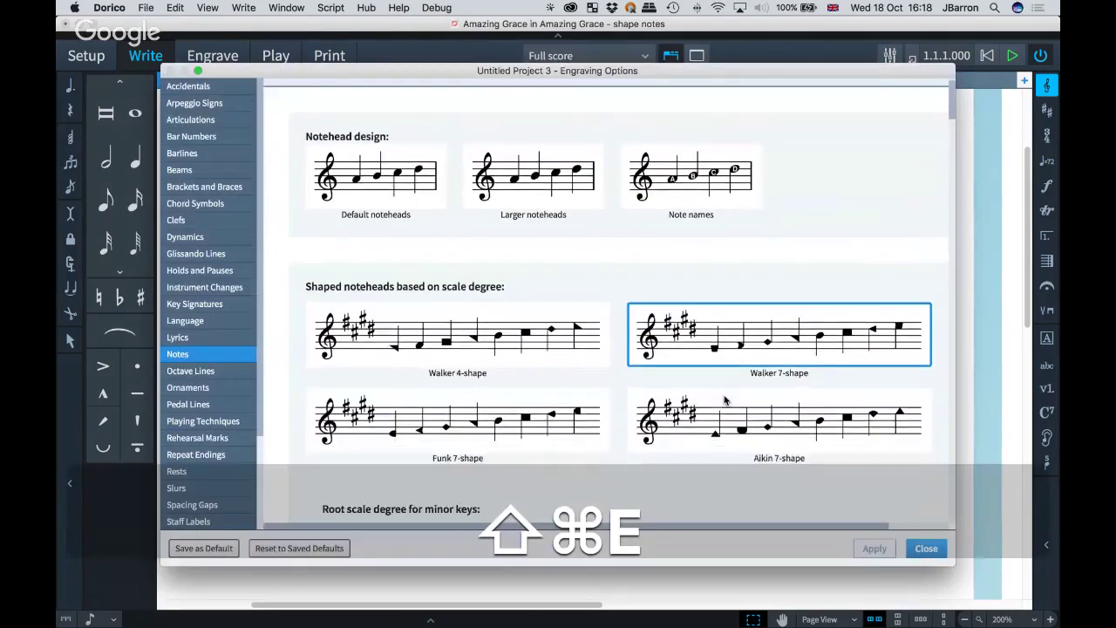
pyautogui.click(724, 403)
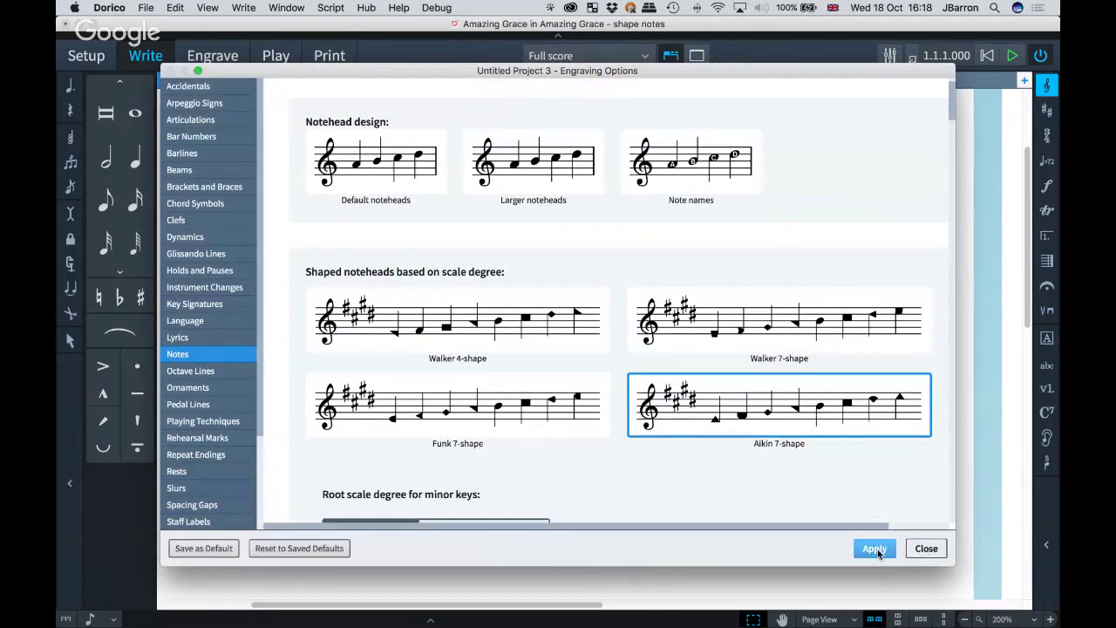
pyautogui.click(875, 549)
pyautogui.click(926, 549)
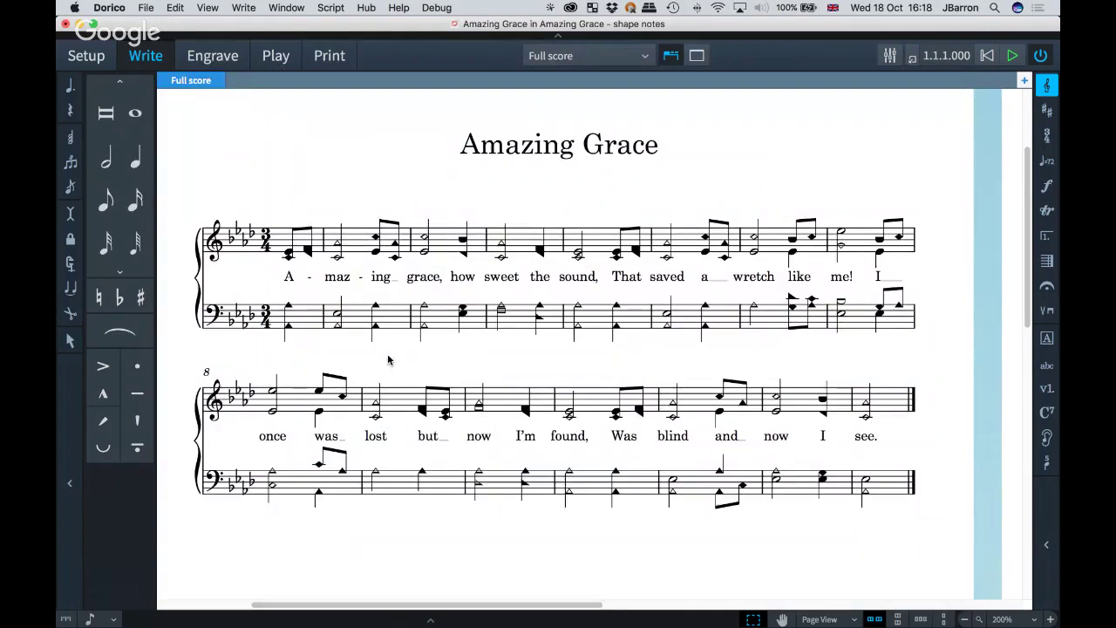
# - Compare the shape-note score with the scanned Amazing Grace original below it, and return to the notated version
pyautogui.scroll(-2, 388, 359)
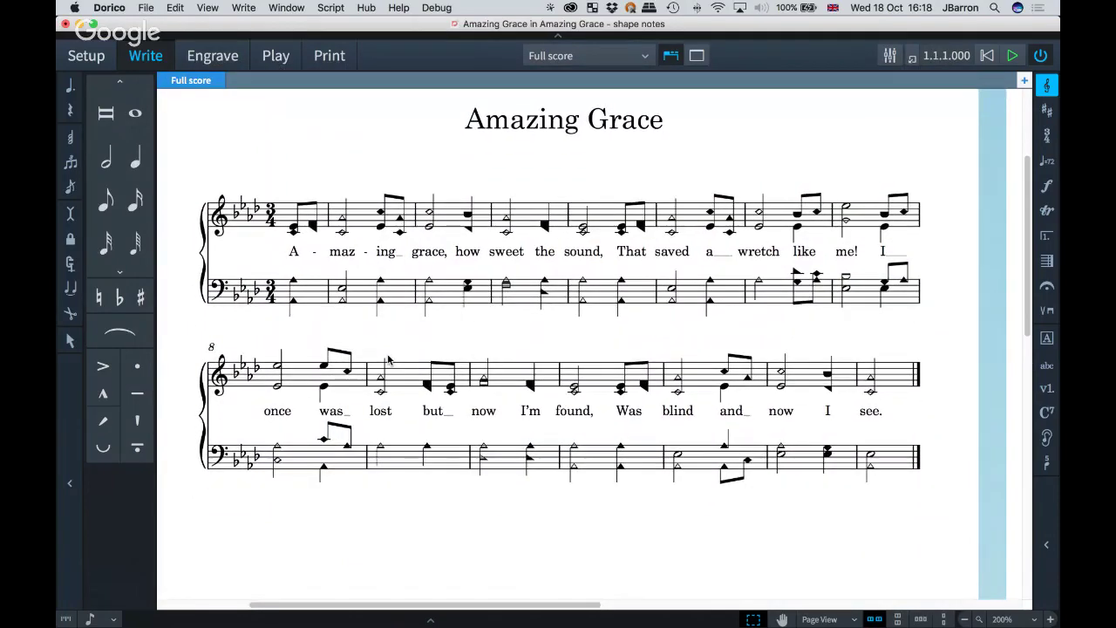
pyautogui.scroll(-10, 388, 360)
pyautogui.scroll(-4, 388, 353)
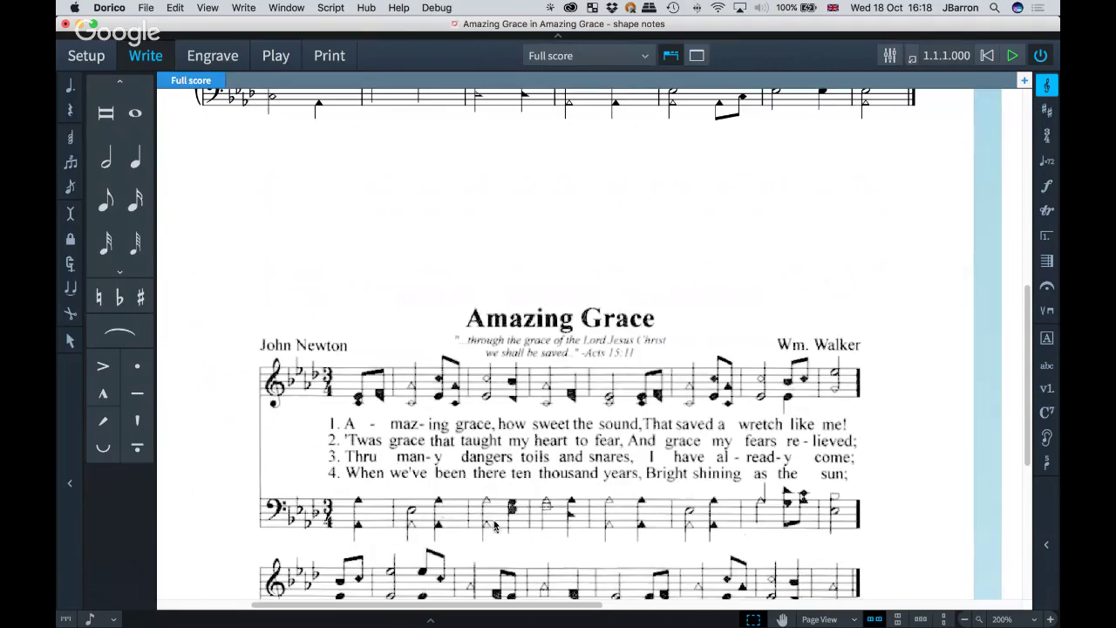
pyautogui.scroll(6, 510, 356)
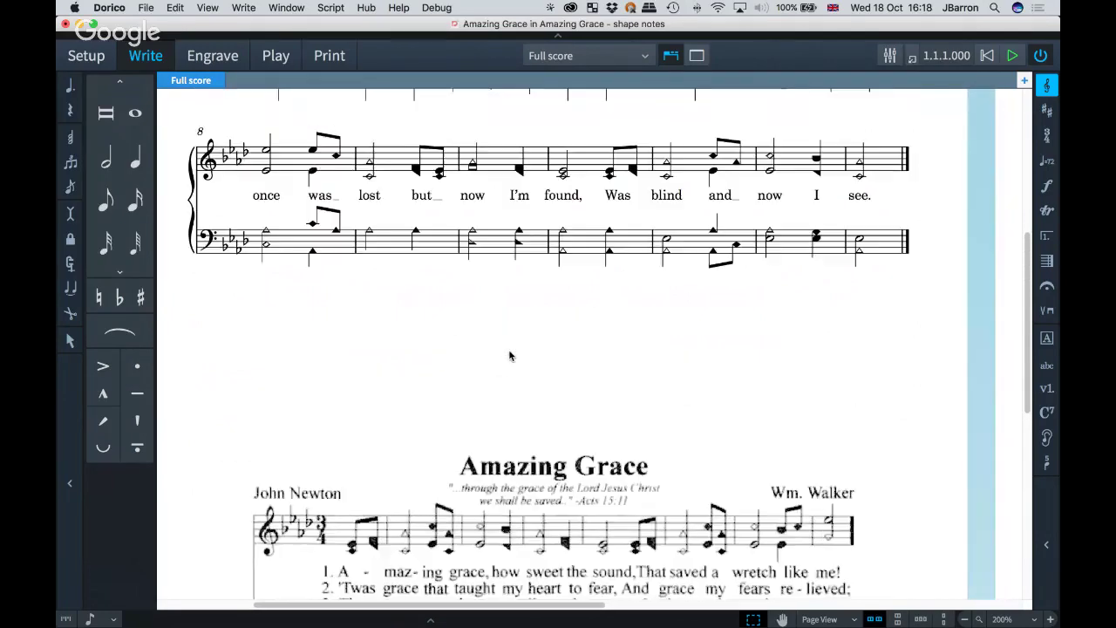
pyautogui.scroll(8, 510, 356)
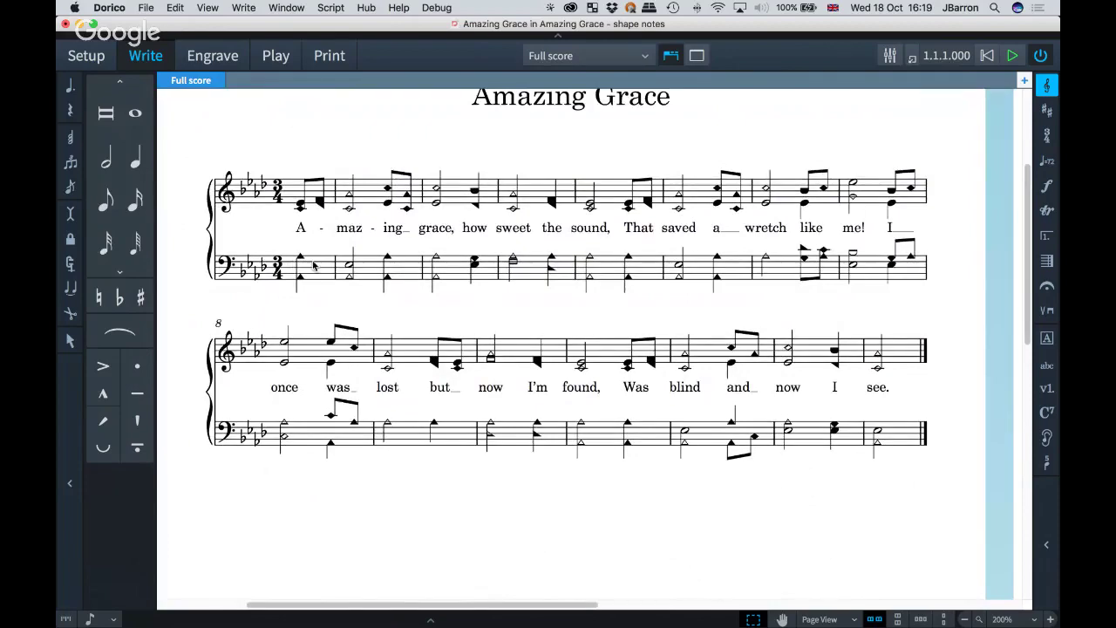
pyautogui.scroll(1, 314, 266)
pyautogui.scroll(1, 314, 266)
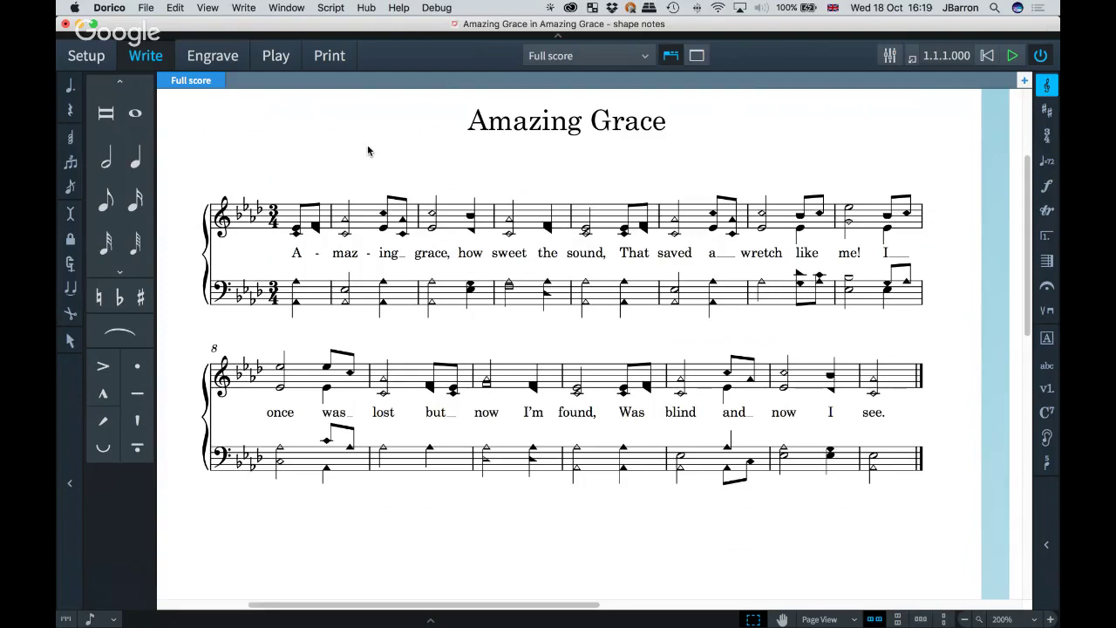
# - Review the available units of measurement in Preferences, and bring up the full score's Page Setup in Layout Options
pyautogui.press('super+comma')
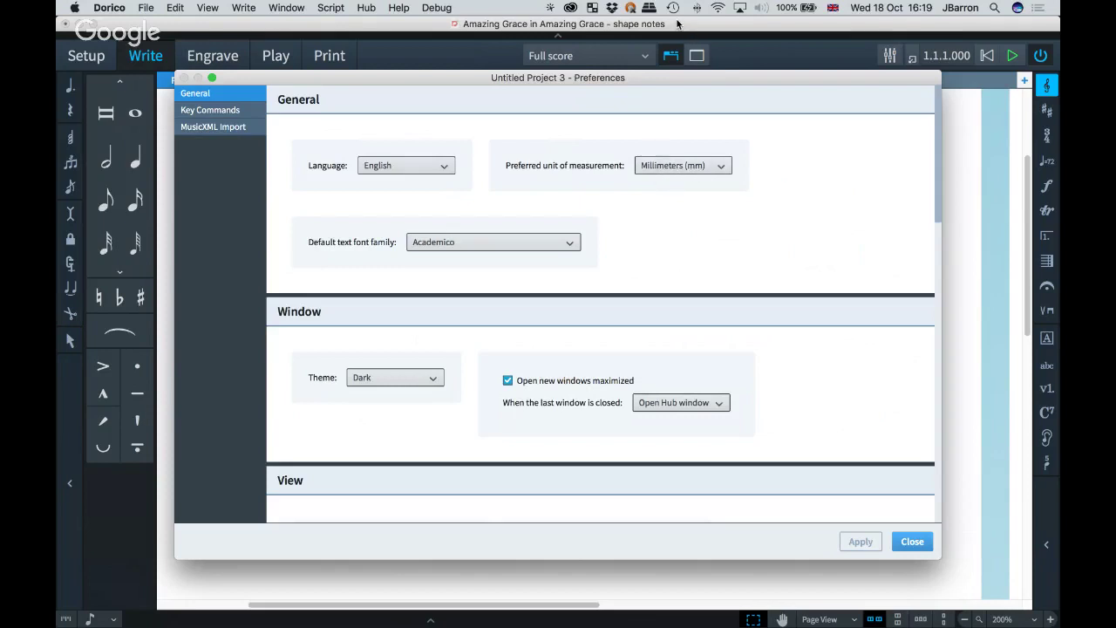
pyautogui.click(720, 166)
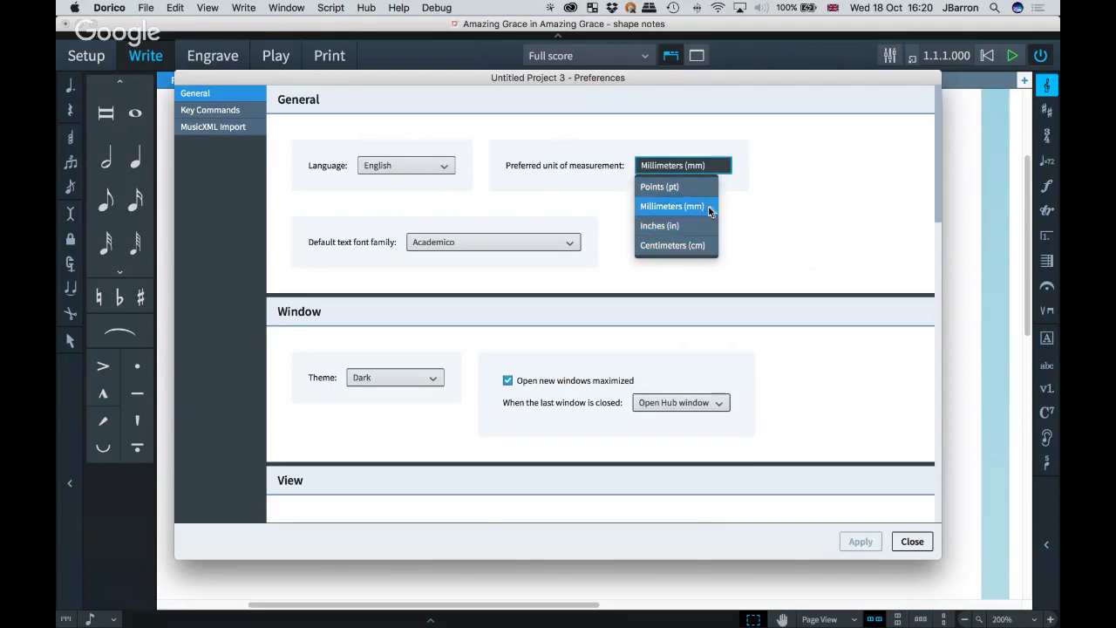
pyautogui.click(772, 257)
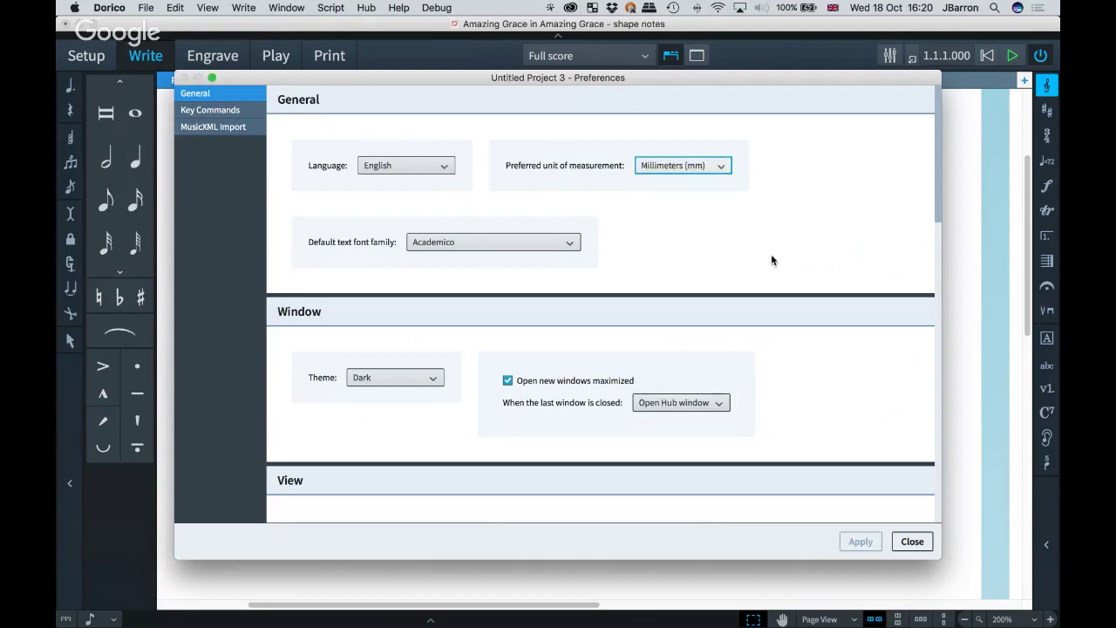
pyautogui.click(912, 542)
pyautogui.press('super+shift+l')
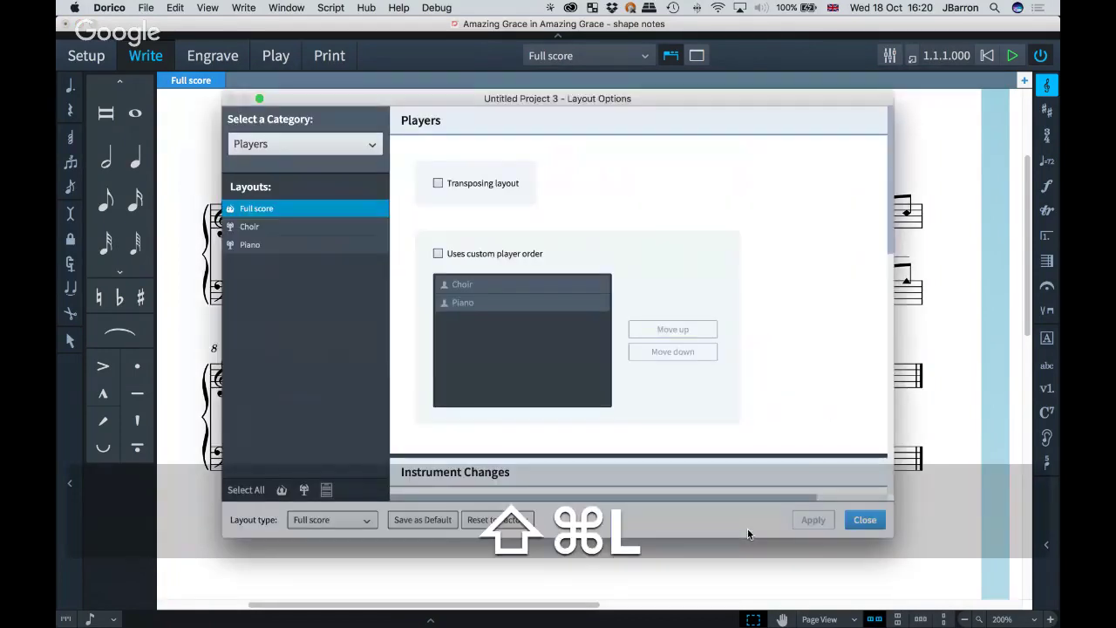
pyautogui.click(281, 141)
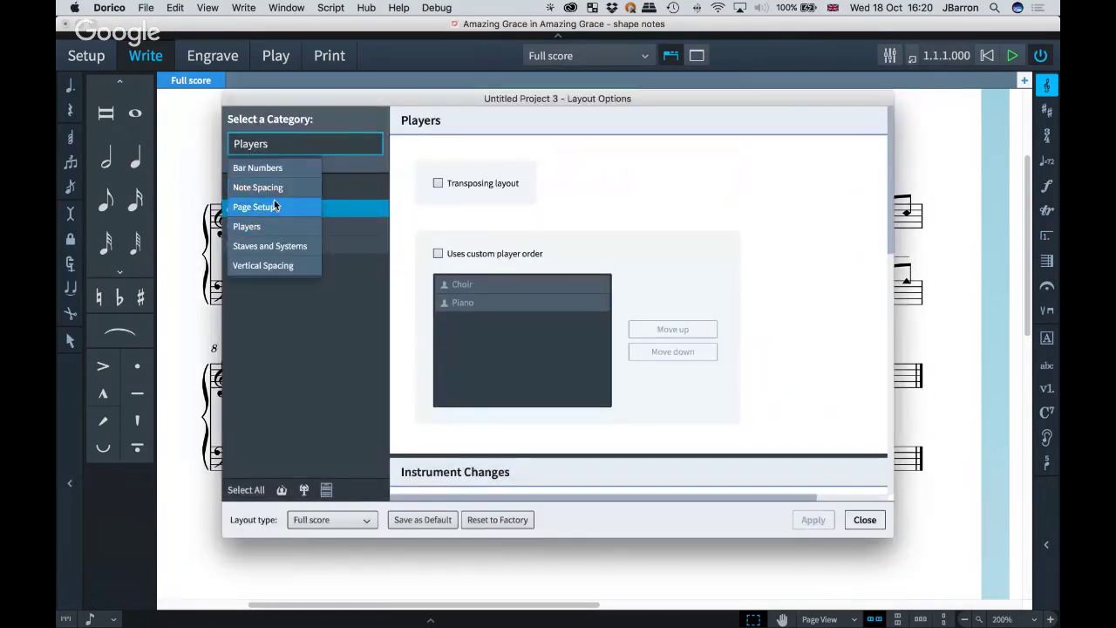
pyautogui.click(272, 204)
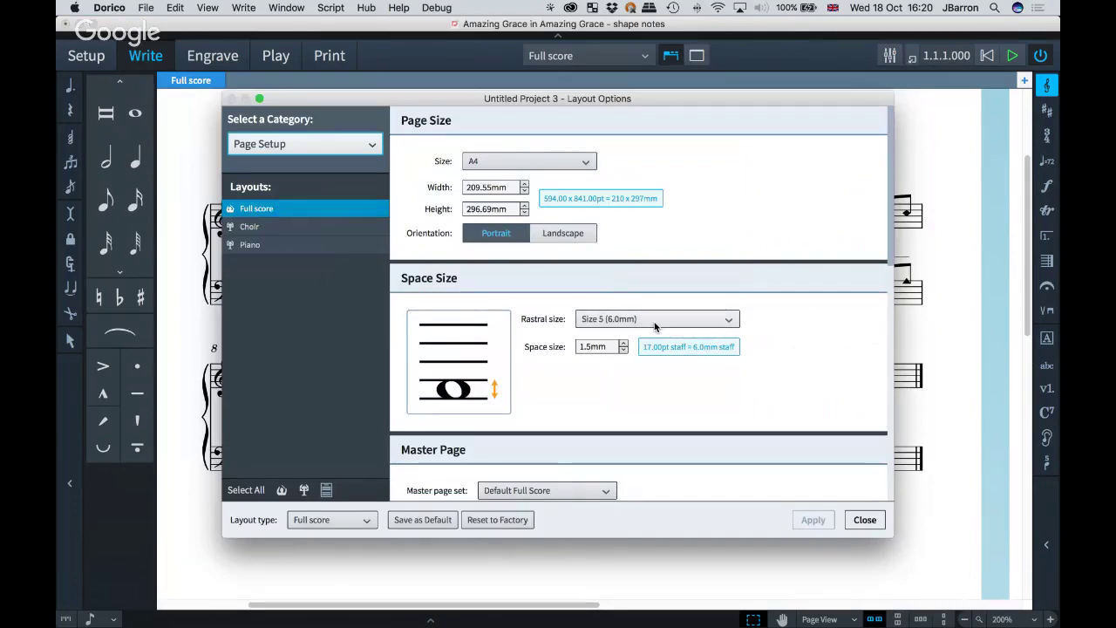
# - Set the preferred unit of measurement to inches in Preferences, then close both Preferences and Layout Options
pyautogui.press('super+comma')
pyautogui.click(660, 170)
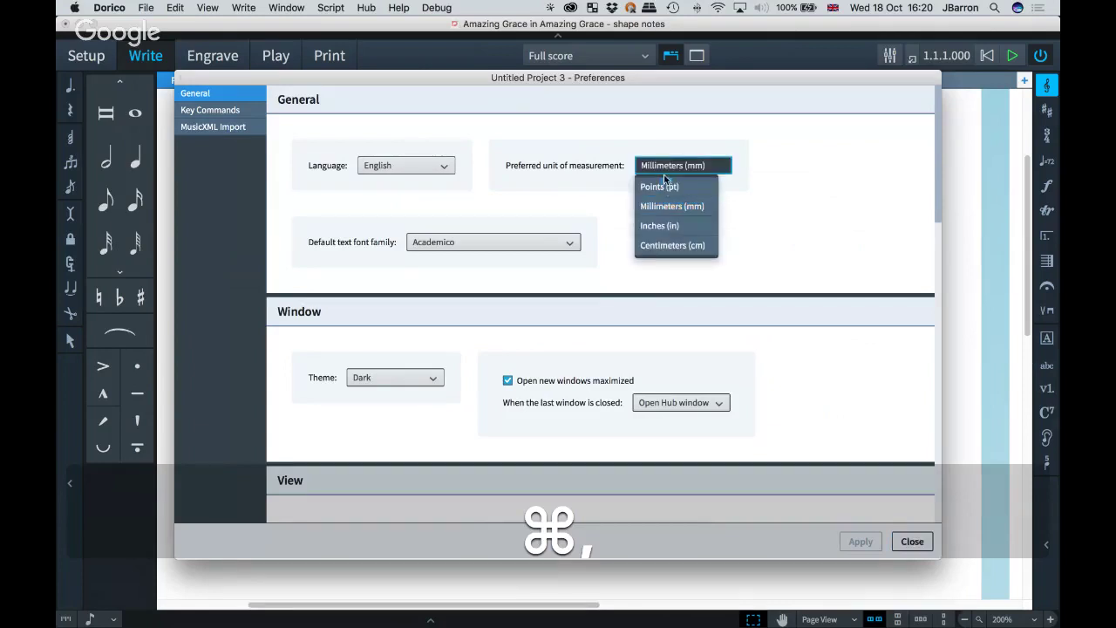
pyautogui.click(660, 225)
pyautogui.click(860, 541)
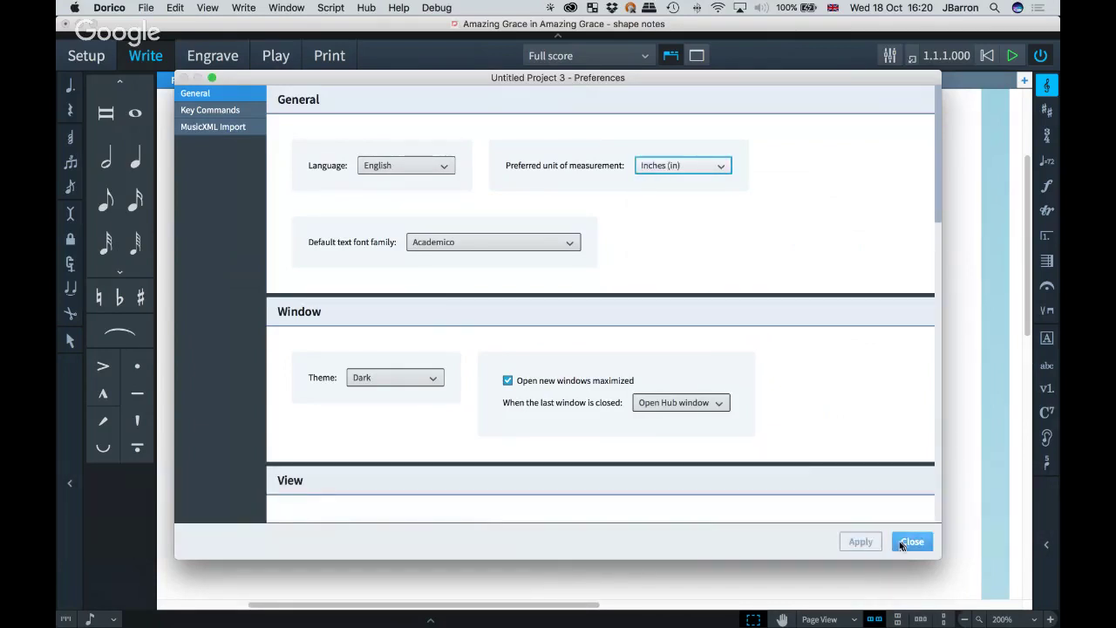
pyautogui.click(905, 540)
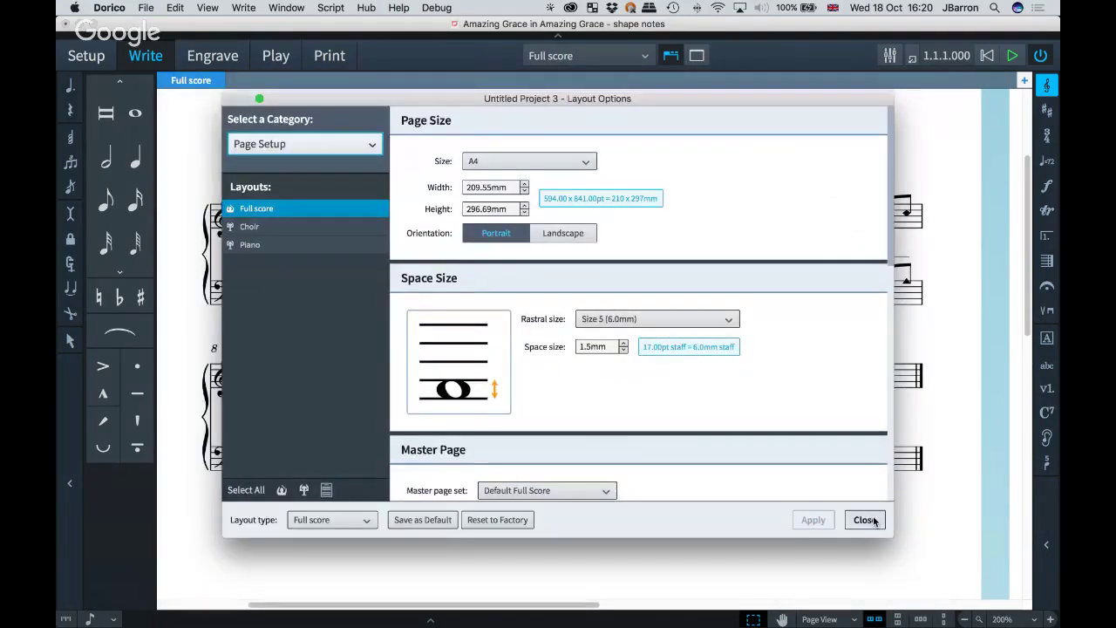
pyautogui.click(865, 520)
# - Try a space size of 1.94mm in the full score's Page Setup layout options, and discard the changes
pyautogui.press('shift+super+l')
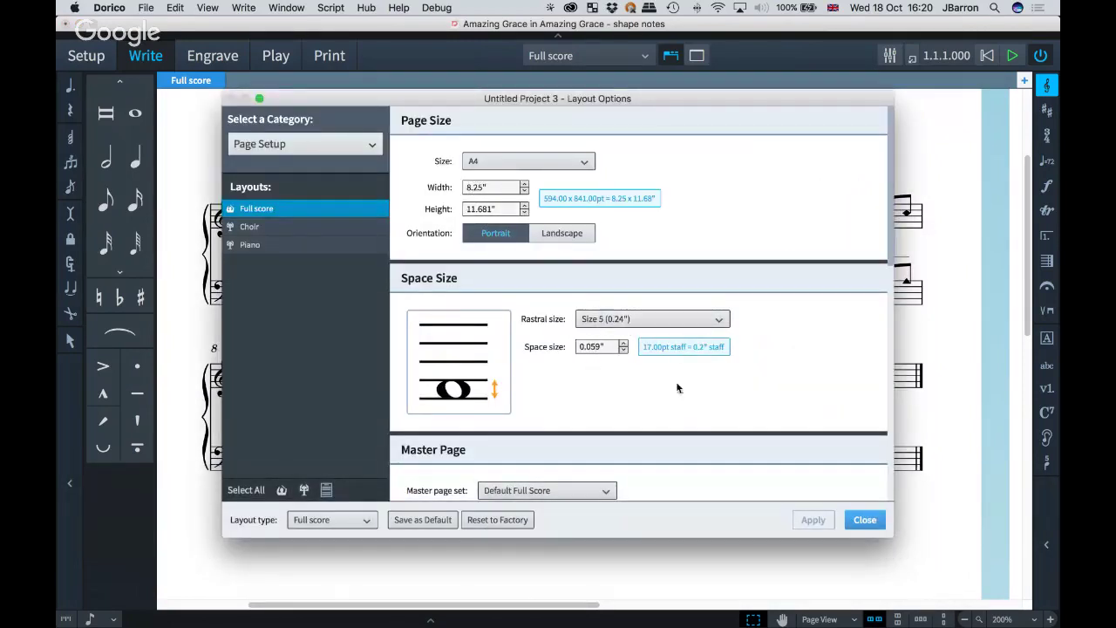
pyautogui.doubleClick(592, 348)
pyautogui.write('1.94mm')
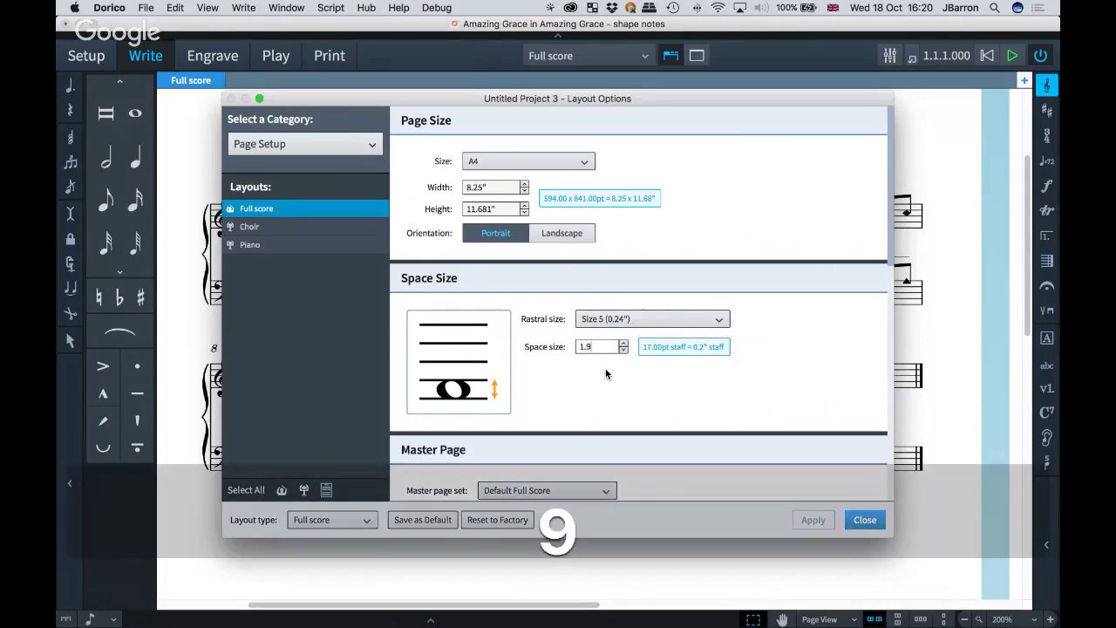
pyautogui.press('Tab')
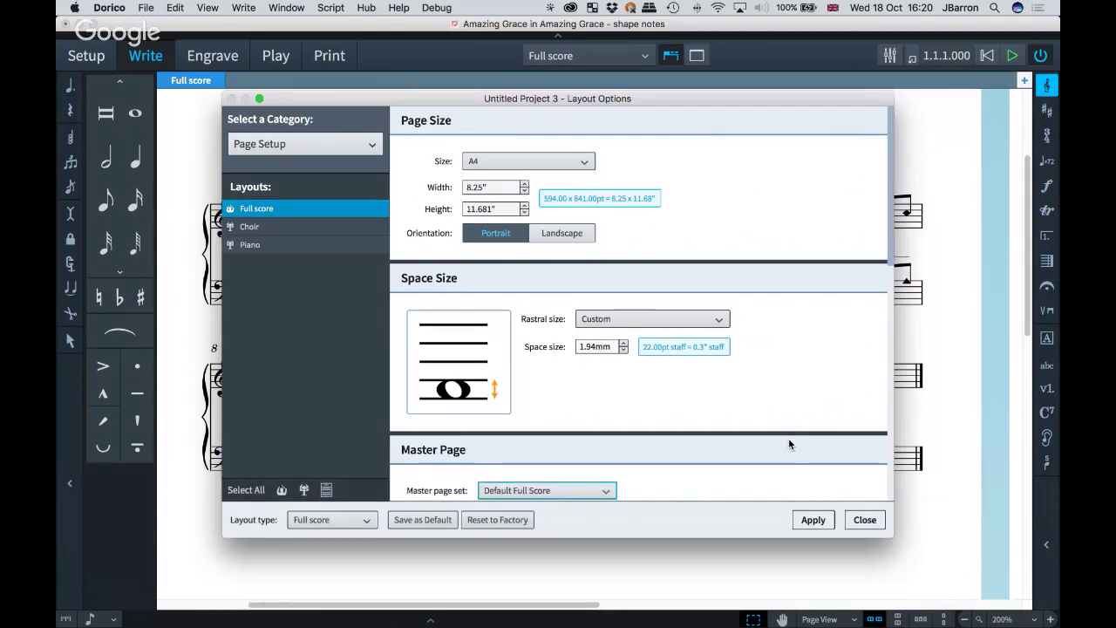
pyautogui.click(864, 521)
pyautogui.click(563, 323)
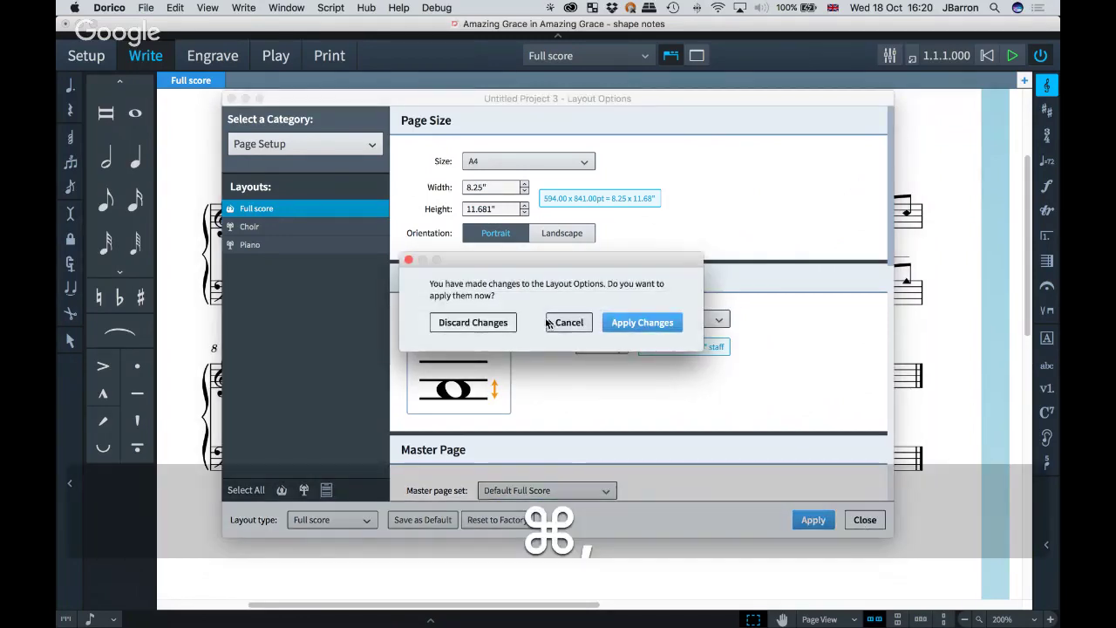
pyautogui.click(864, 521)
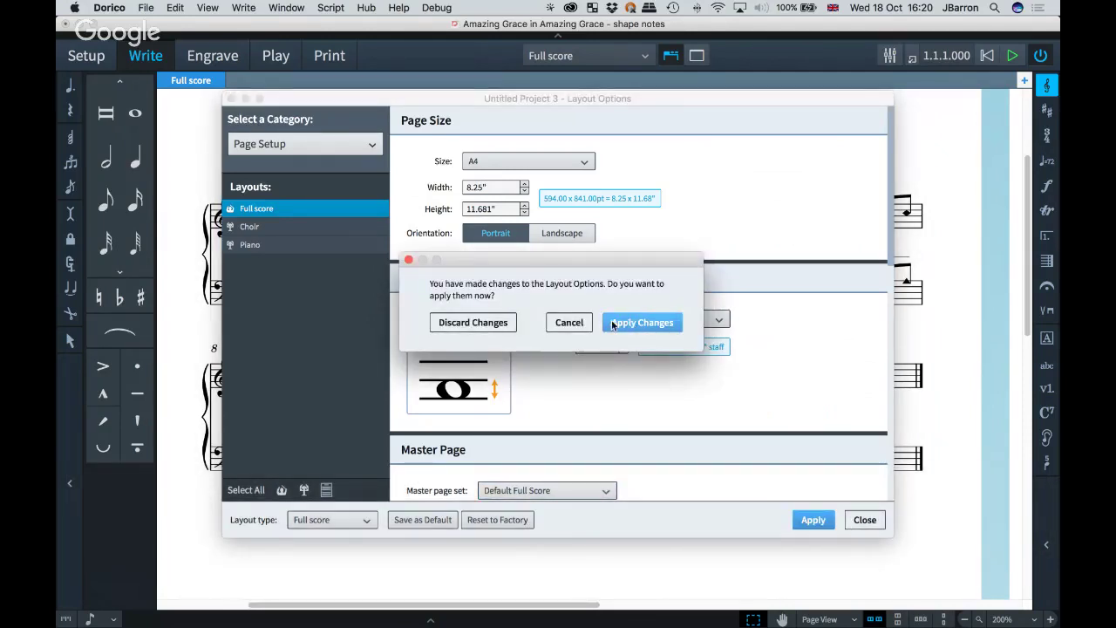
pyautogui.click(507, 323)
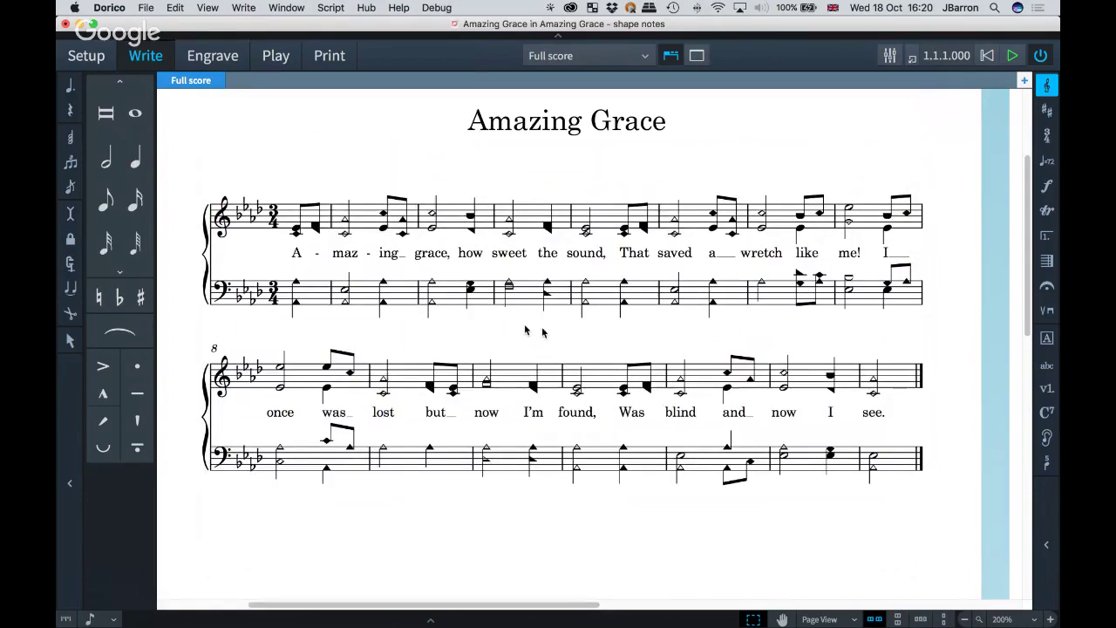
# - Set the preferred unit of measurement to millimeters in Preferences, apply it and close the preferences
pyautogui.press('super+comma')
pyautogui.click(676, 165)
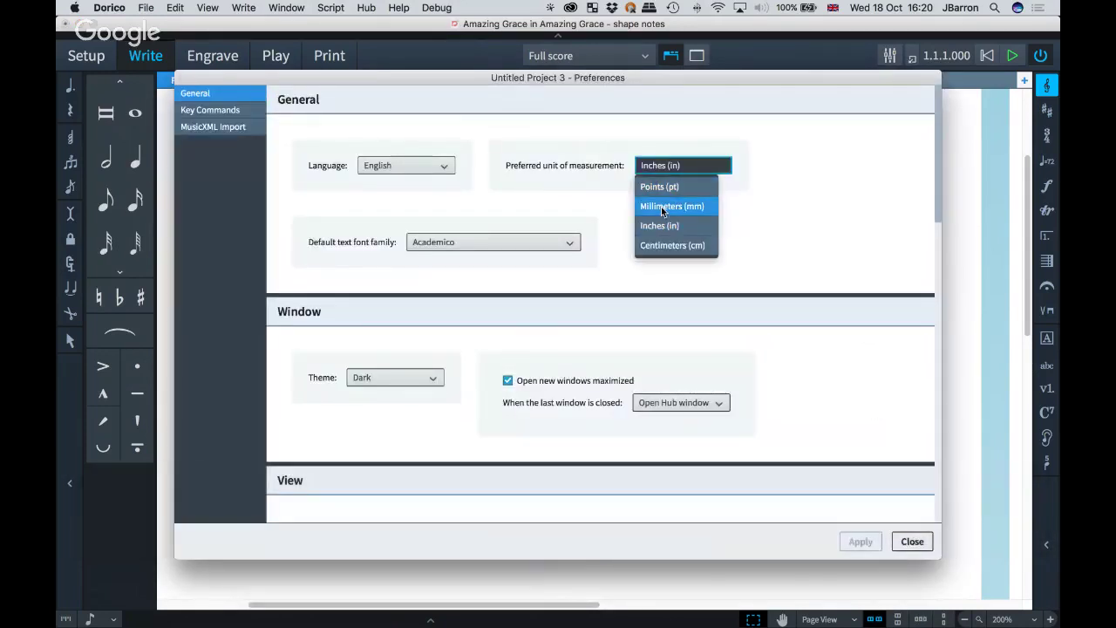
pyautogui.click(661, 206)
pyautogui.click(862, 542)
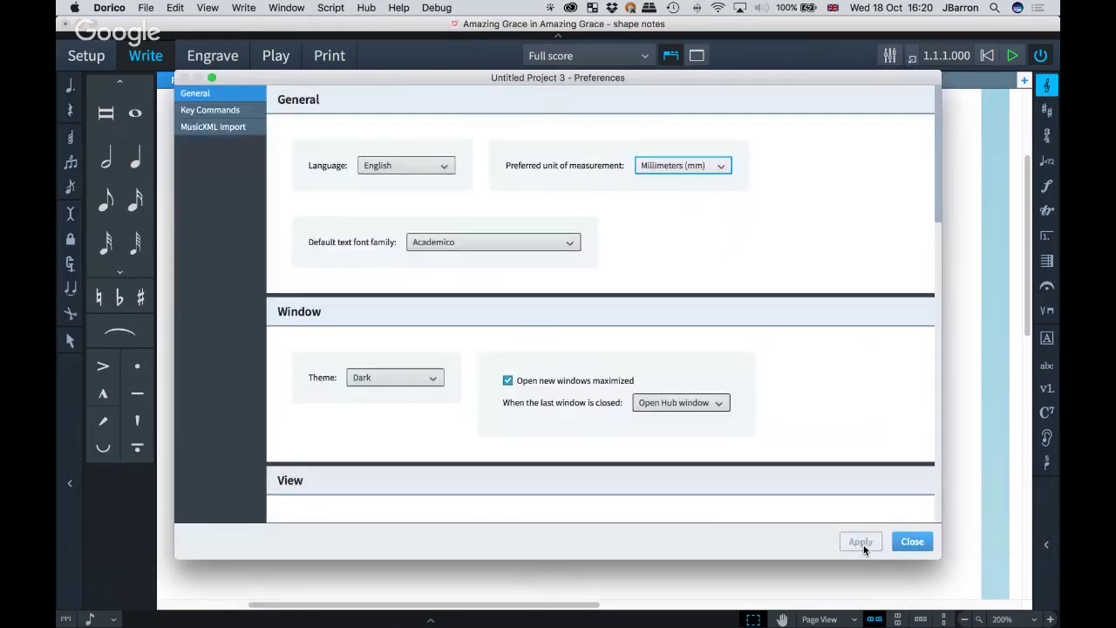
pyautogui.click(910, 542)
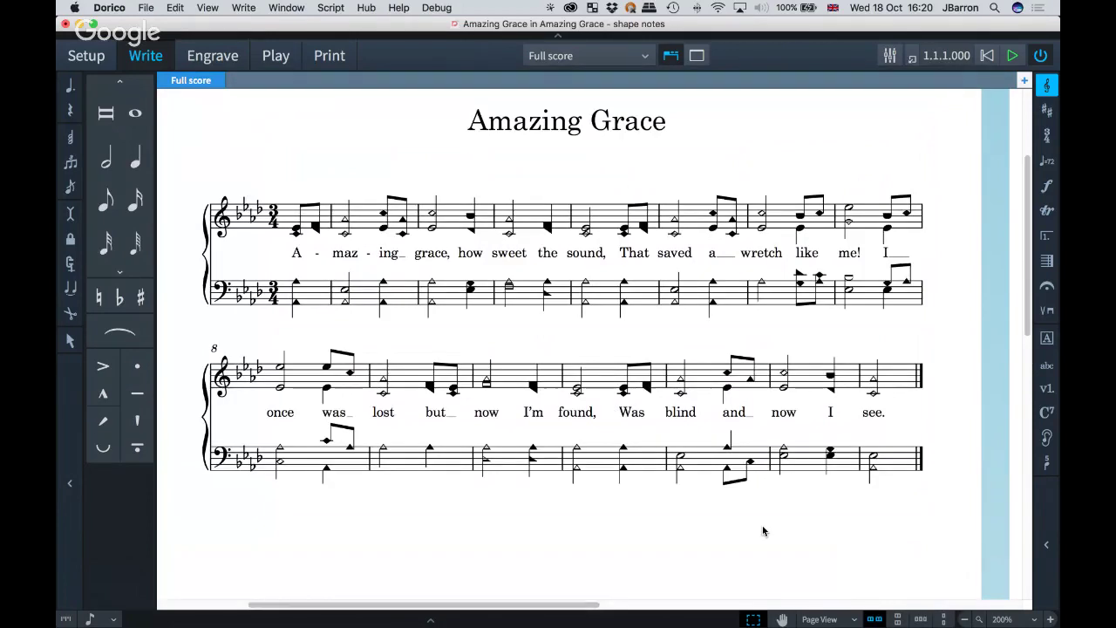
# - Display the staff spacing distances in Engrave mode, check the preferred measurement unit in Preferences, and turn staff spacing off again
pyautogui.press('super+3')
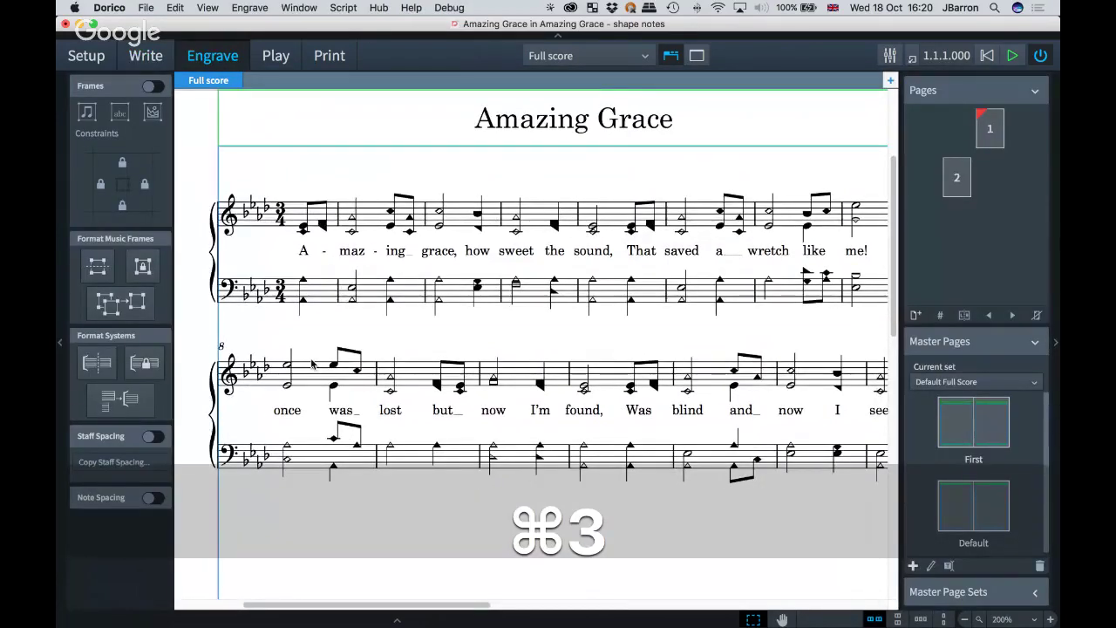
pyautogui.click(153, 437)
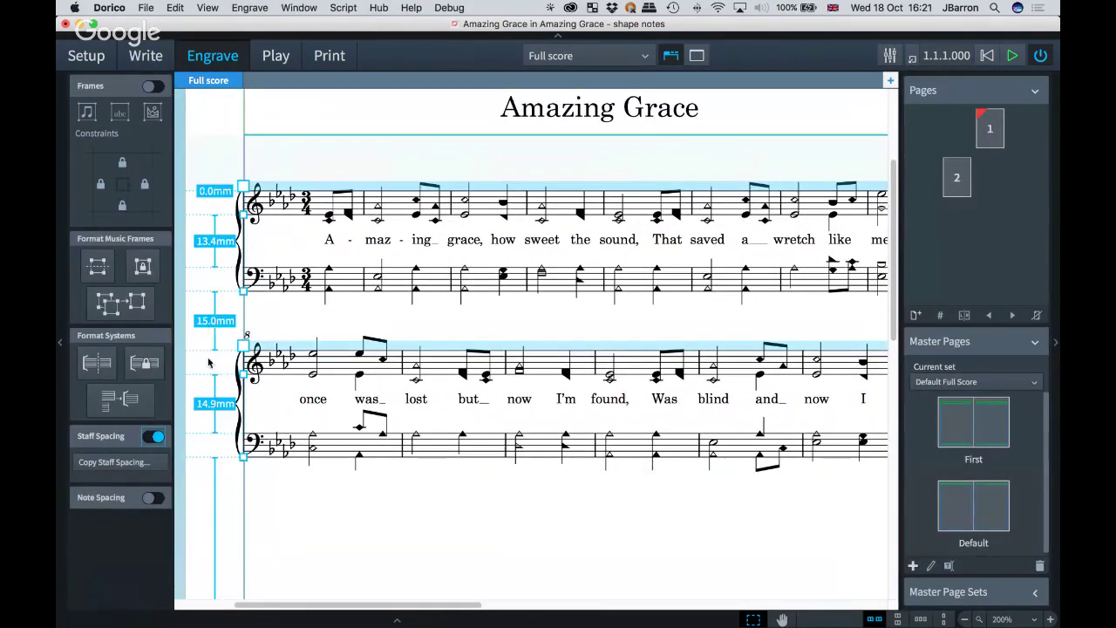
pyautogui.press('super+comma')
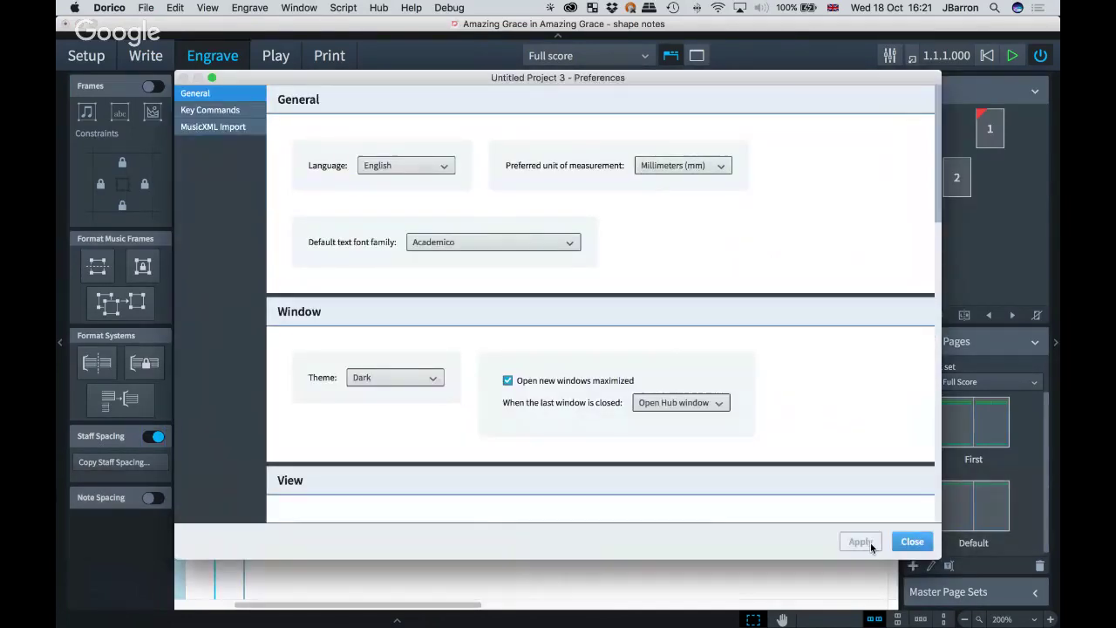
pyautogui.click(913, 542)
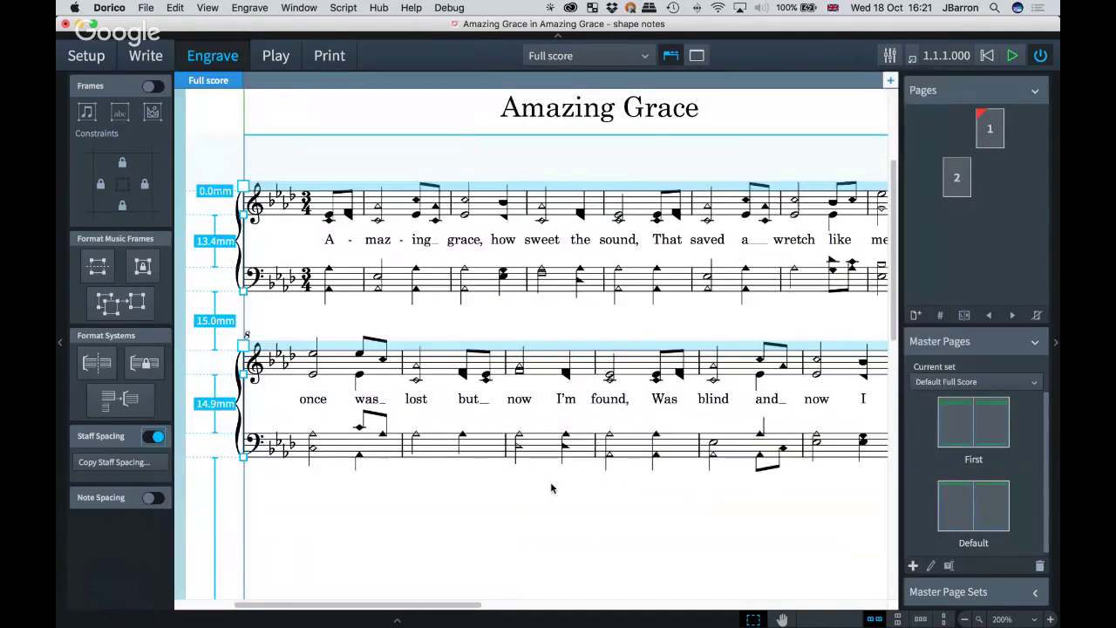
pyautogui.click(153, 436)
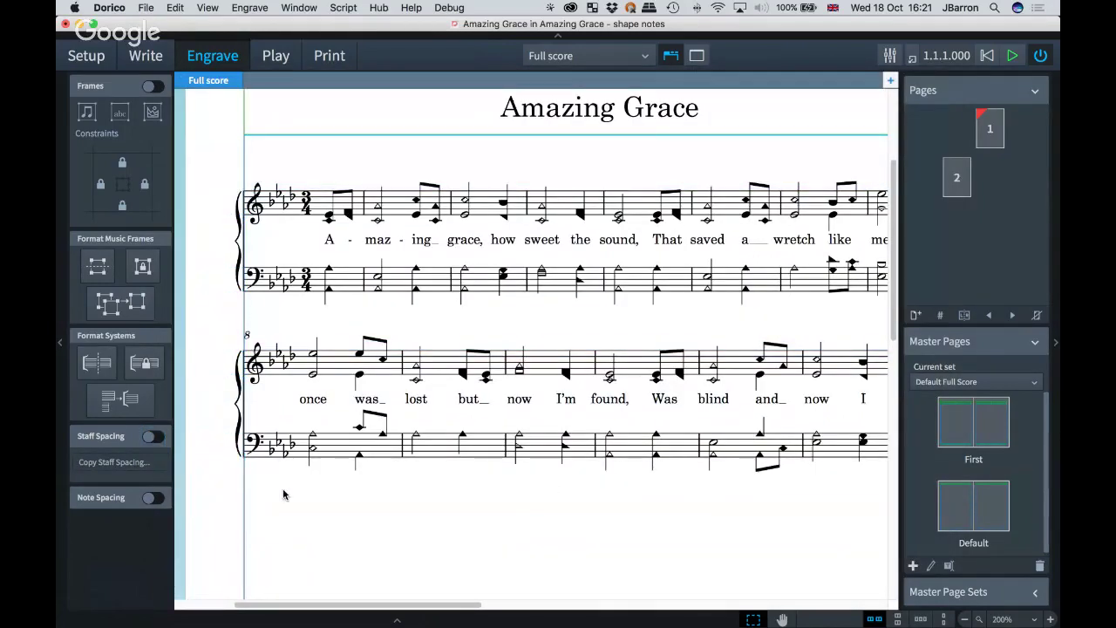
pyautogui.hscroll(2, 283, 494)
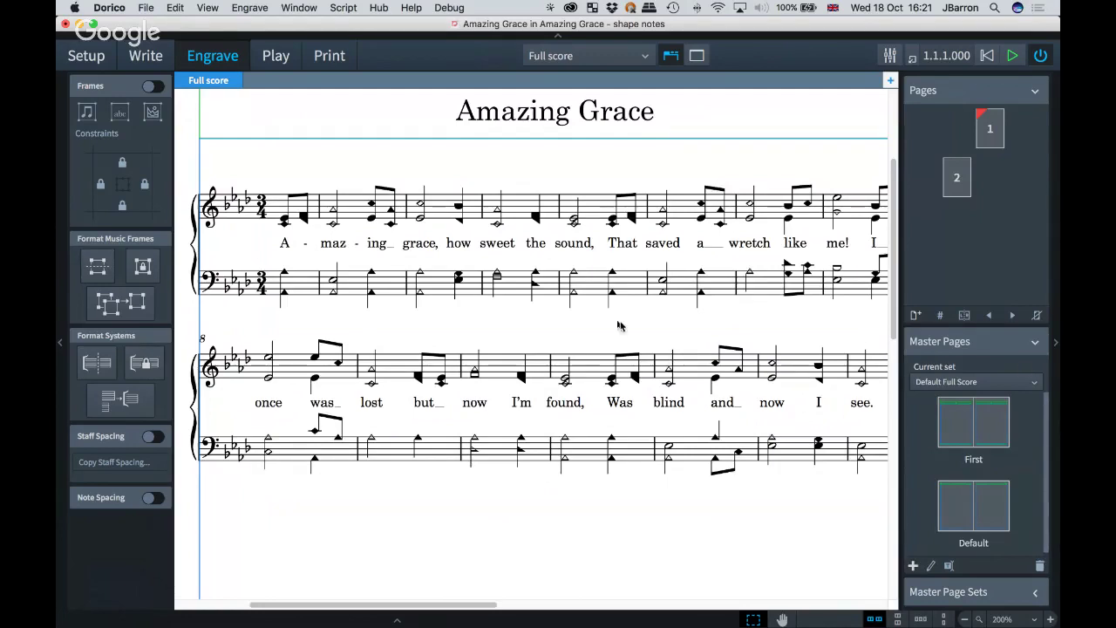
pyautogui.hscroll(2, 597, 321)
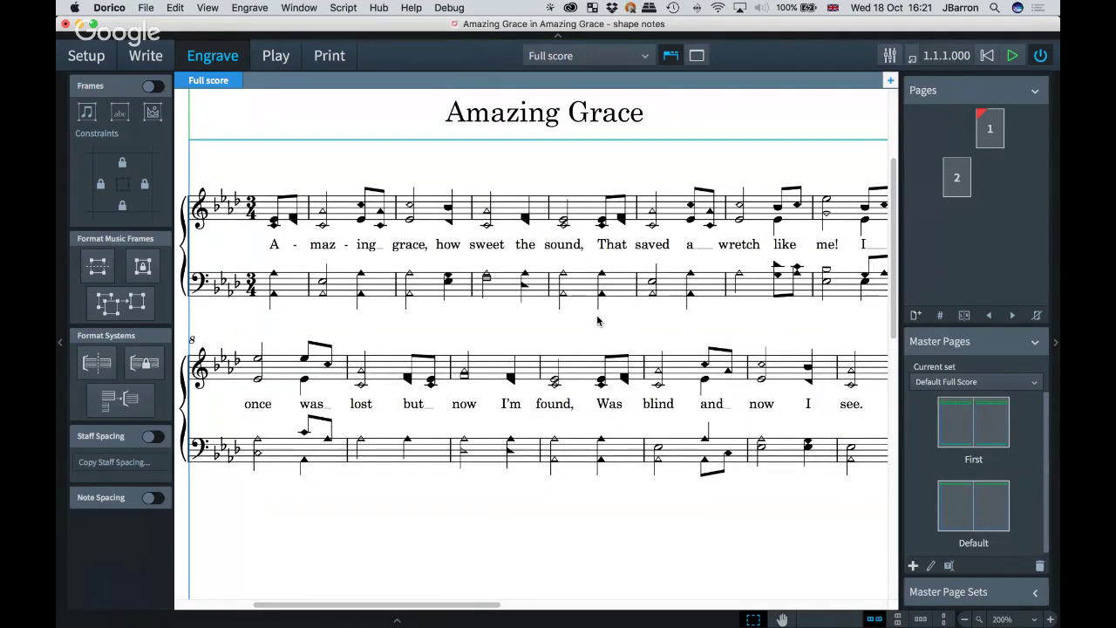
pyautogui.click(718, 8)
pyautogui.click(727, 39)
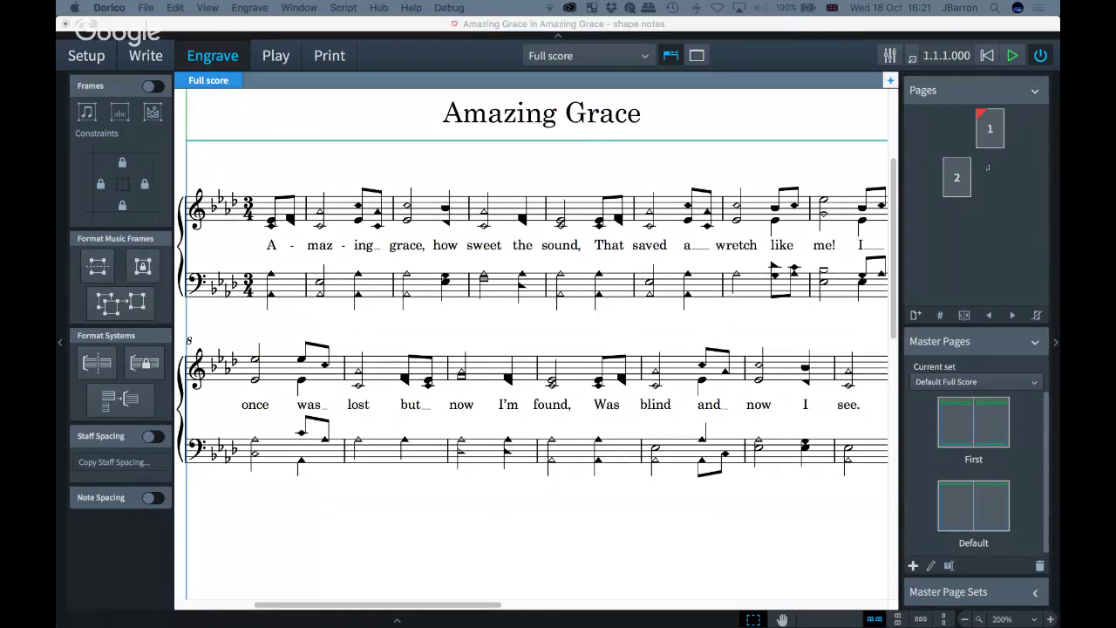
# - Switch to Write mode and select the first three full bars of the upper staff, from "maz" to "the"
pyautogui.press('super+2')
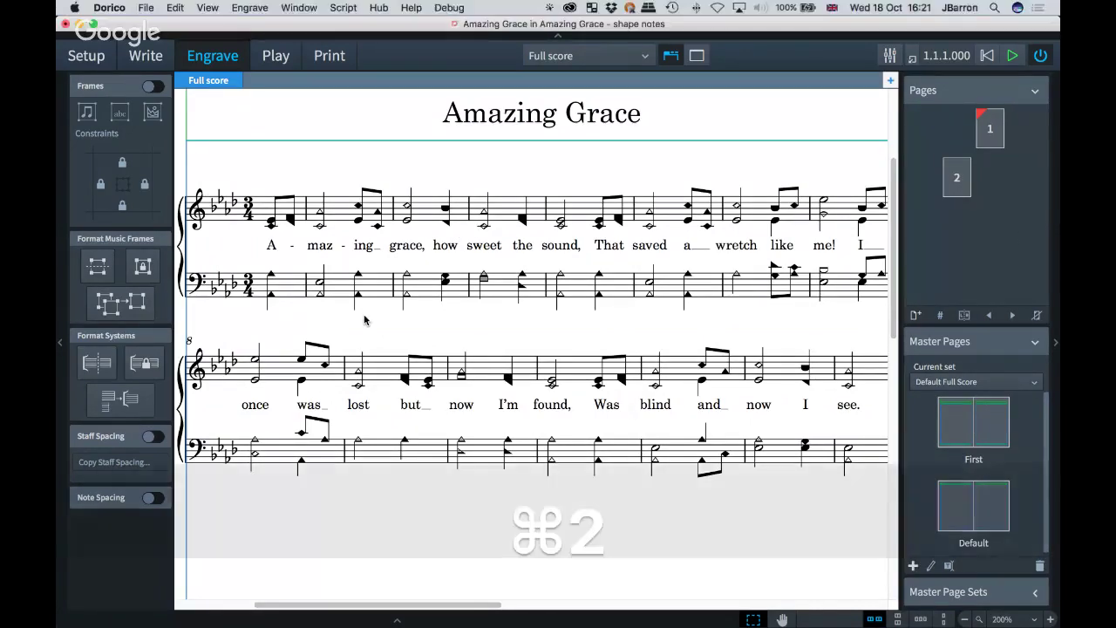
pyautogui.click(176, 7)
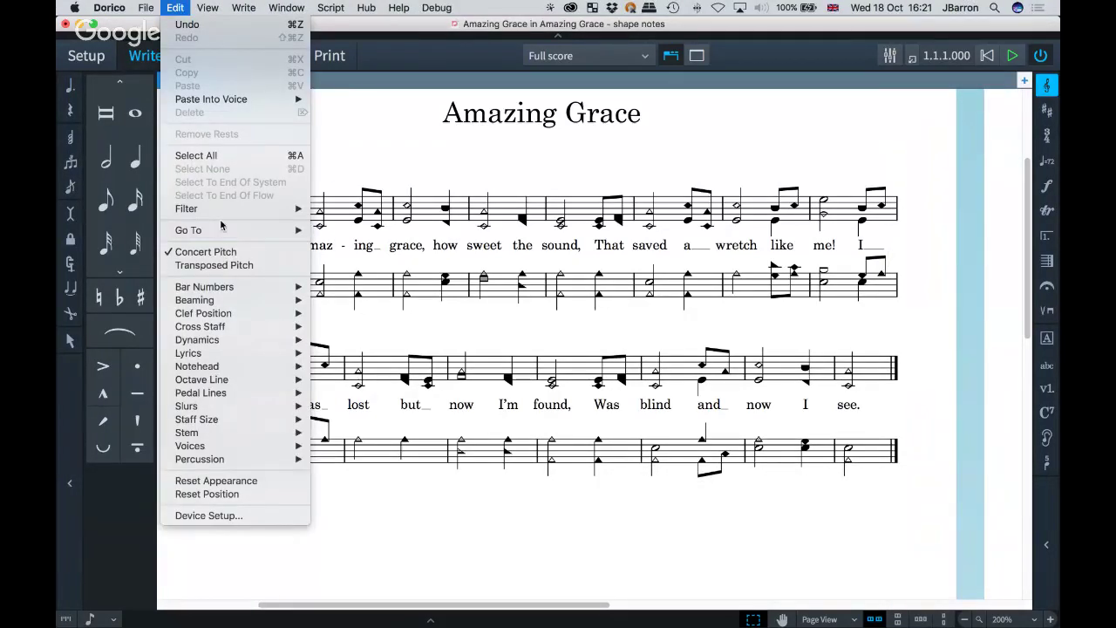
pyautogui.moveTo(220, 215)
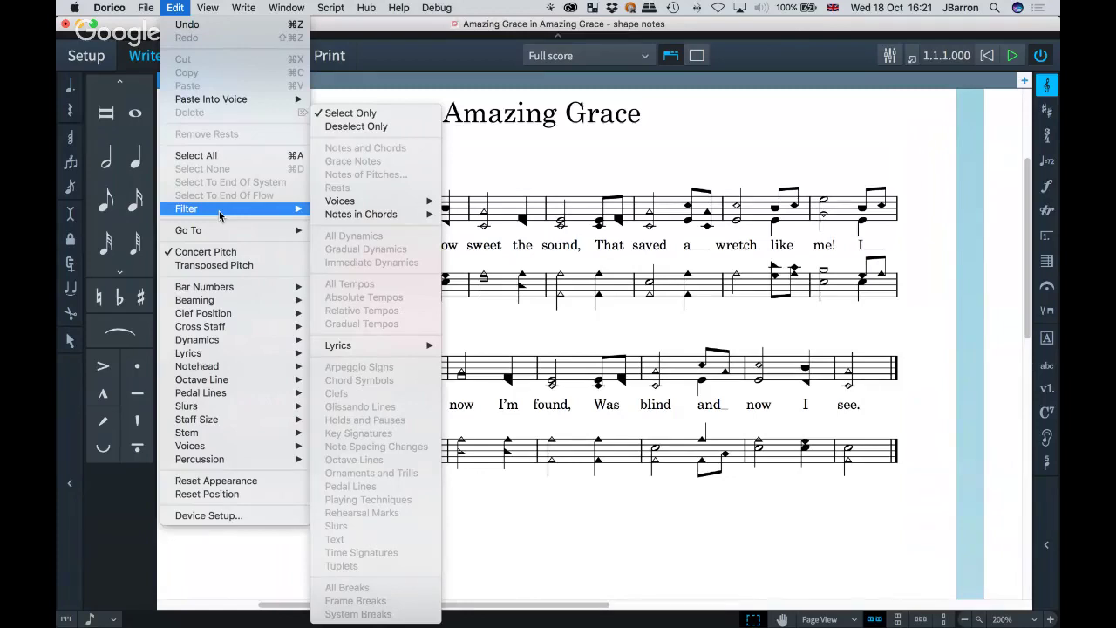
pyautogui.click(542, 165)
pyautogui.click(506, 206)
pyautogui.keyDown('shift'); pyautogui.click(343, 210); pyautogui.keyUp('shift')
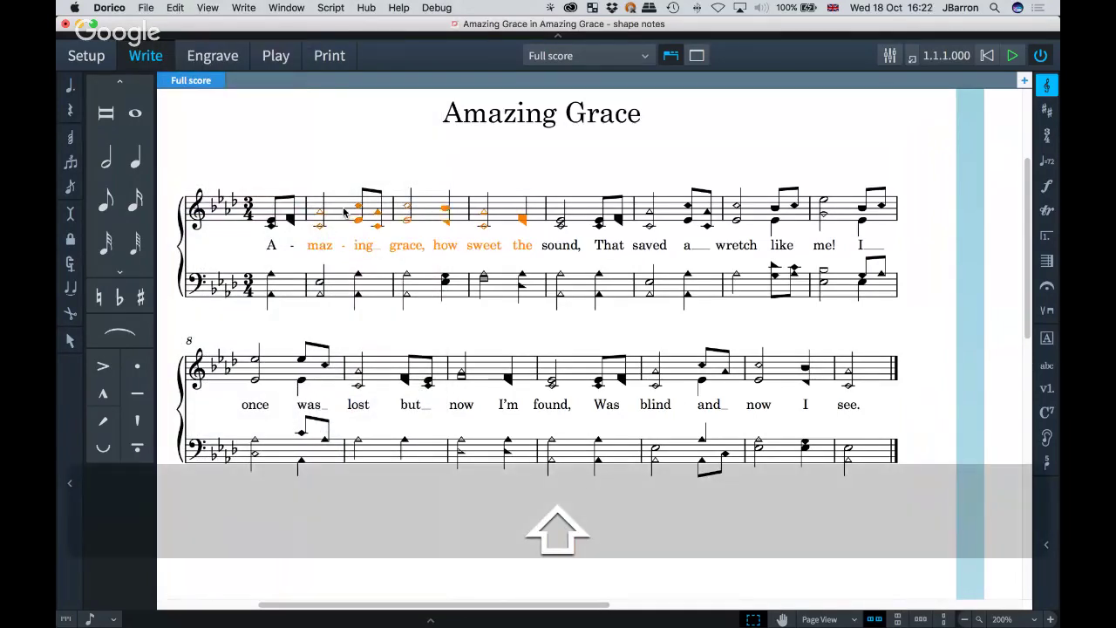
# - Start a Notes of Pitches filter on the selected bars and add B flat in any octave as the pitch to filter
pyautogui.click(175, 8)
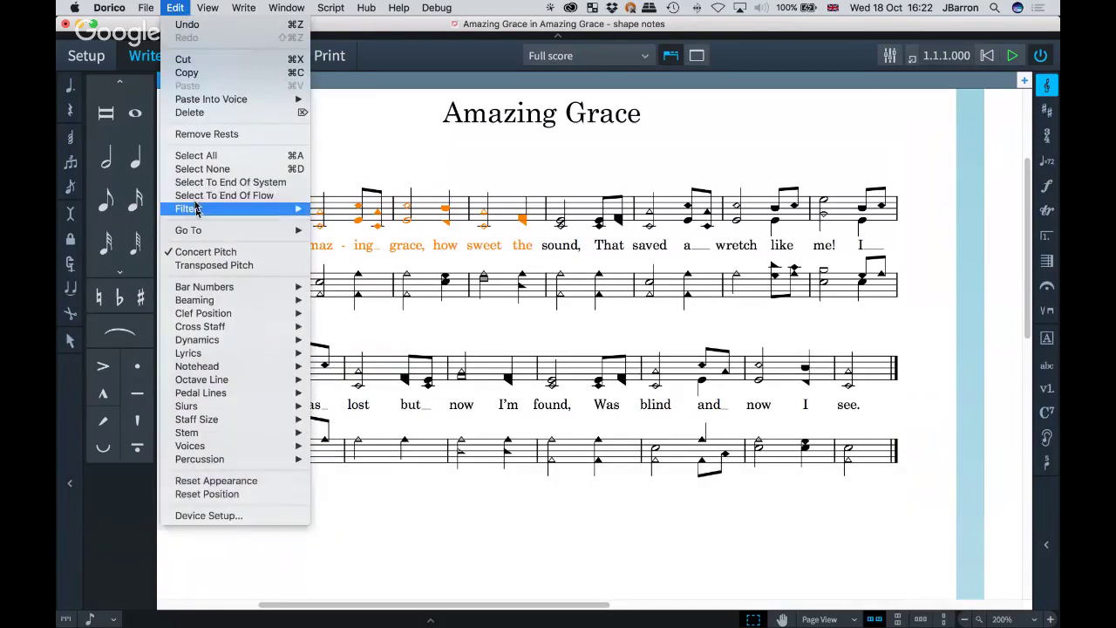
pyautogui.moveTo(199, 212)
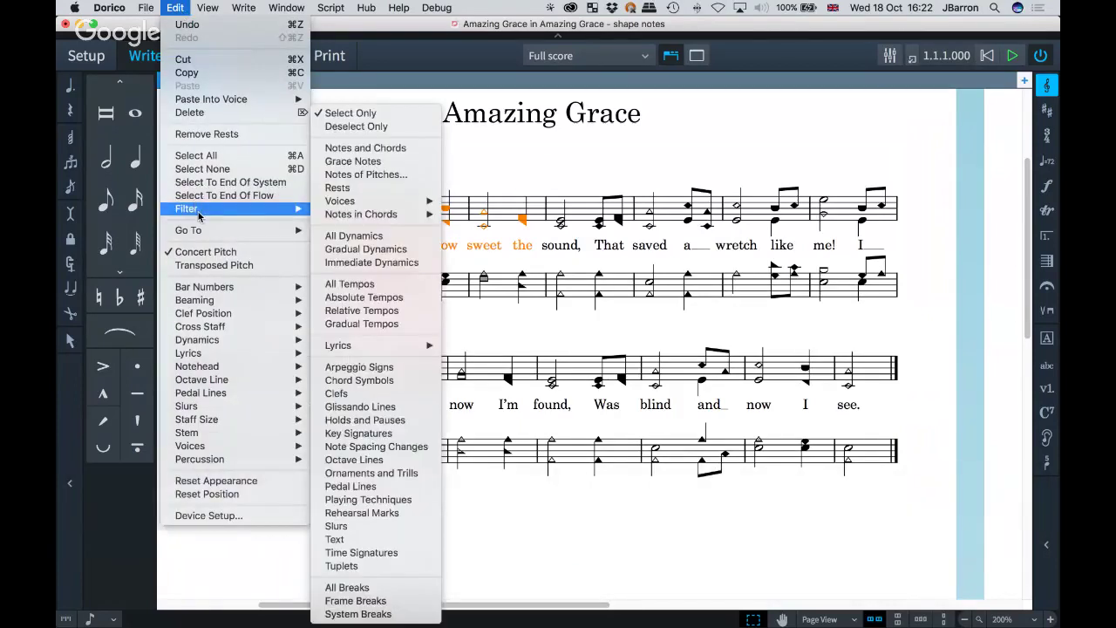
pyautogui.click(357, 175)
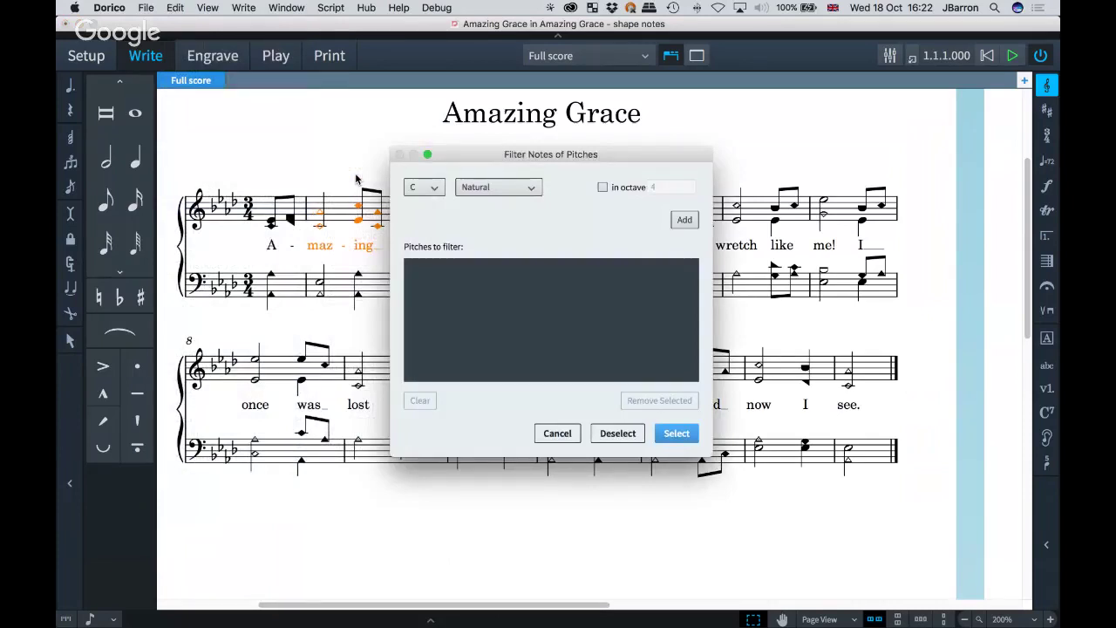
pyautogui.click(425, 190)
pyautogui.click(496, 188)
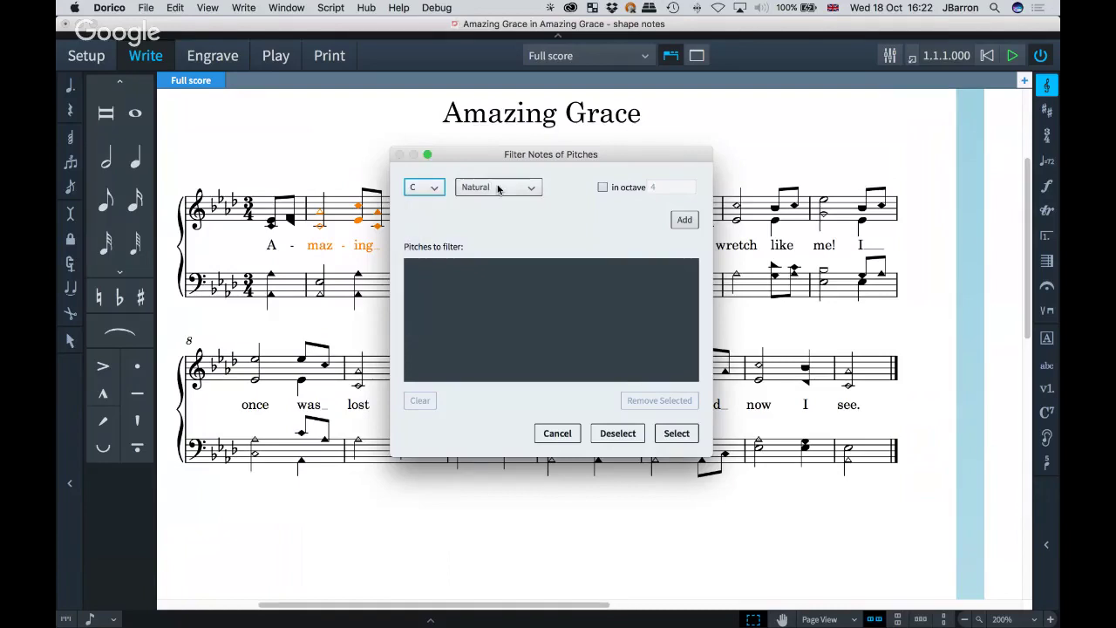
pyautogui.click(498, 189)
pyautogui.click(431, 188)
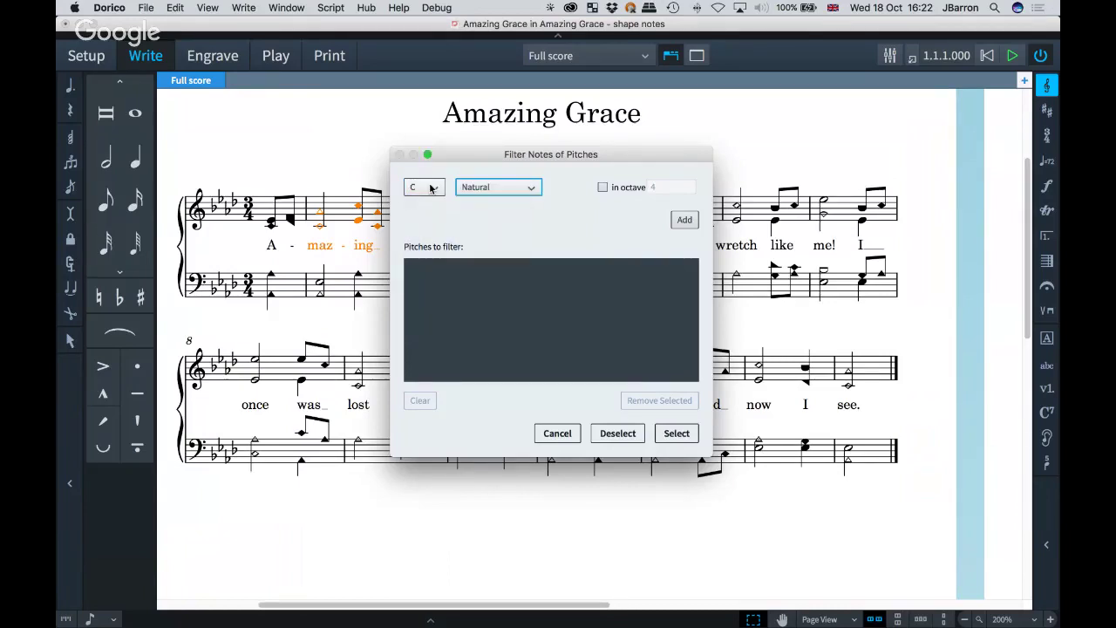
pyautogui.click(431, 188)
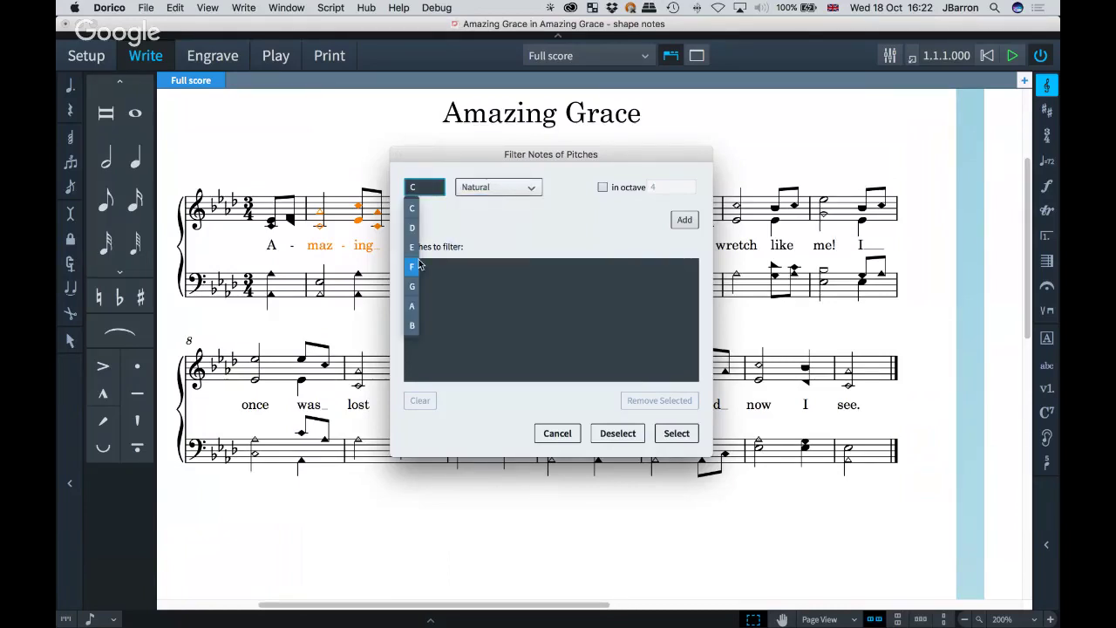
pyautogui.click(411, 326)
pyautogui.click(479, 188)
pyautogui.click(479, 248)
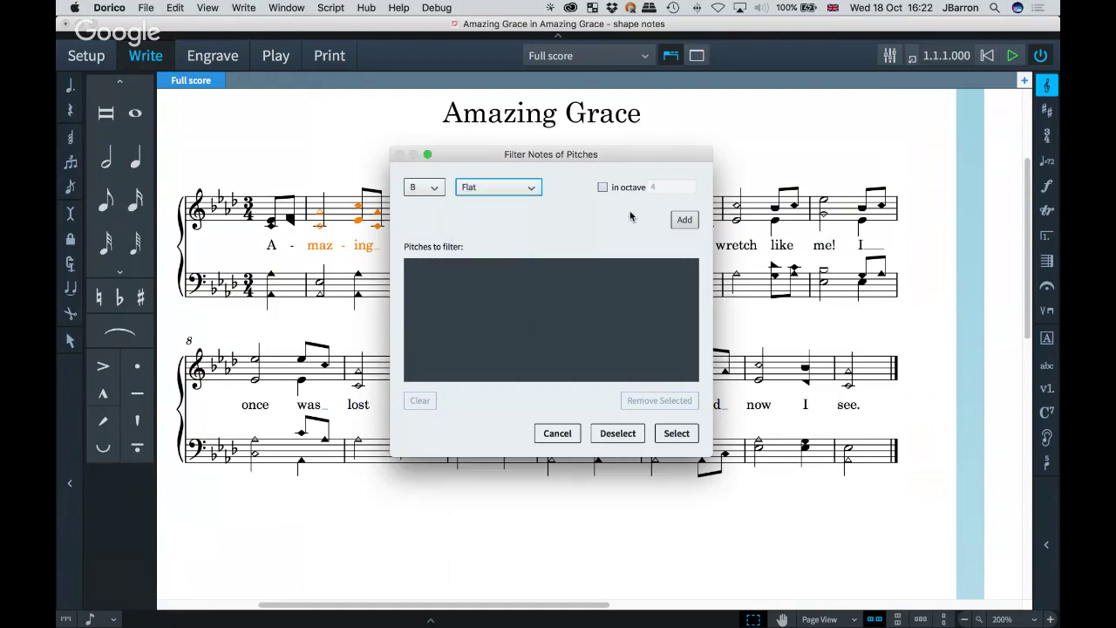
pyautogui.click(682, 222)
# - Move the filter dialog clear of the selected bars and narrow the selection to the B flats
pyautogui.click(418, 267)
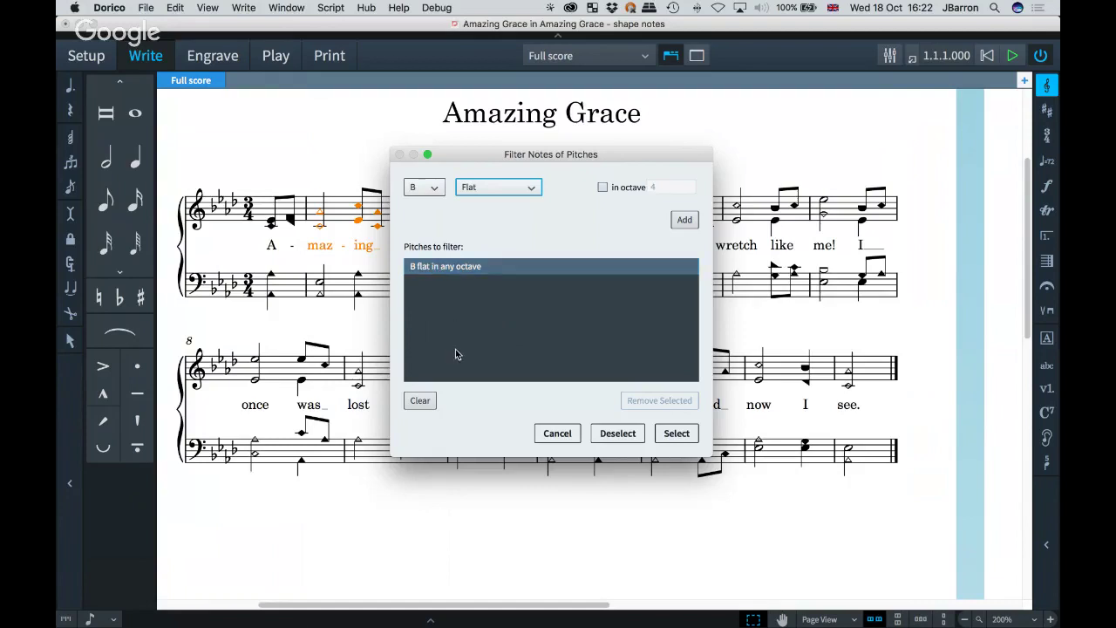
pyautogui.click(447, 272)
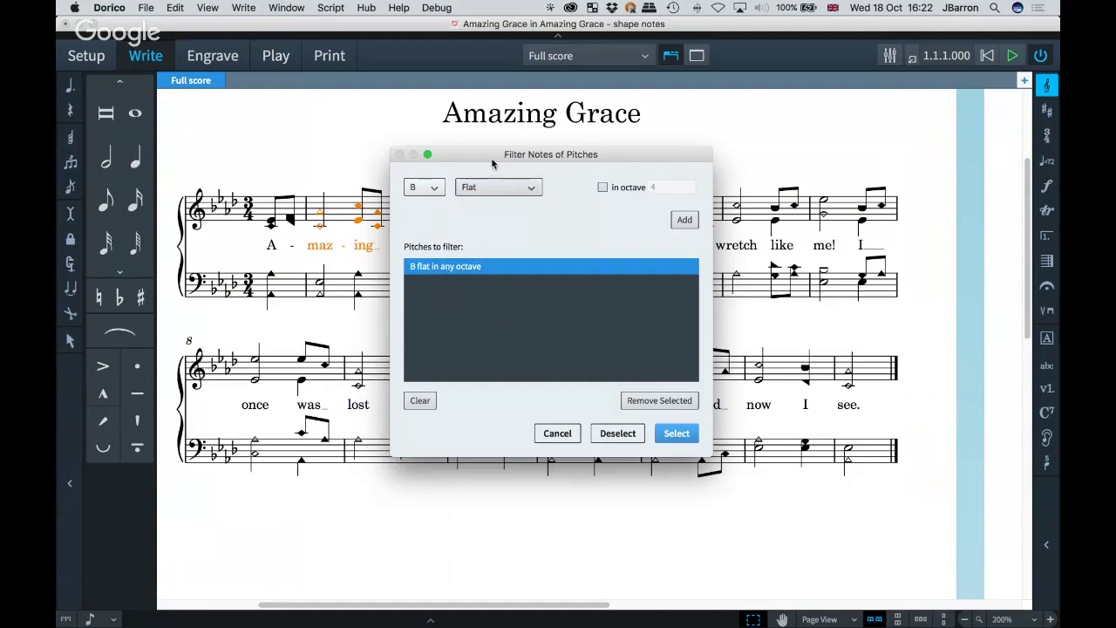
pyautogui.moveTo(474, 168); pyautogui.dragTo(572, 190)
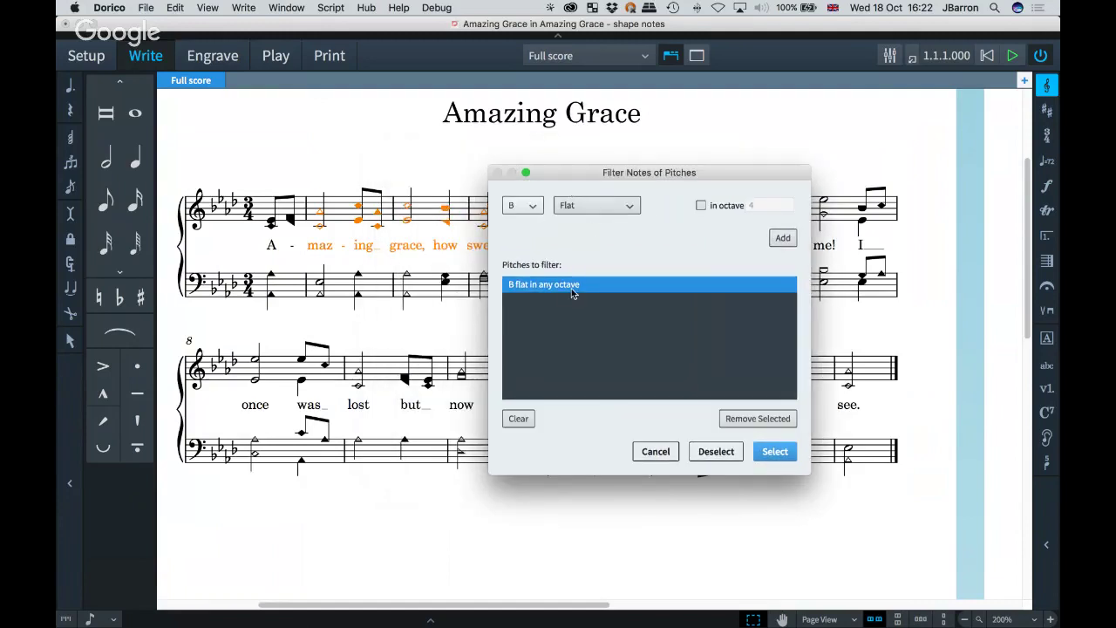
pyautogui.click(776, 451)
pyautogui.press('Escape')
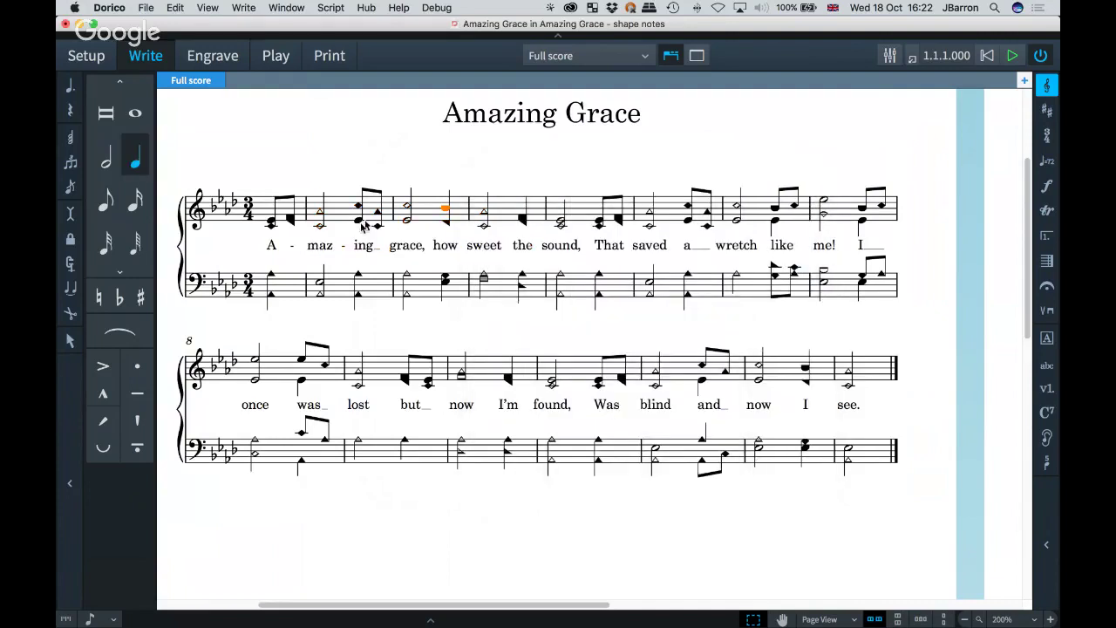
# - Select the upper staff's first full bar, review the available filters including the lyrics filters, and clear the selection
pyautogui.click(444, 207)
pyautogui.click(346, 210)
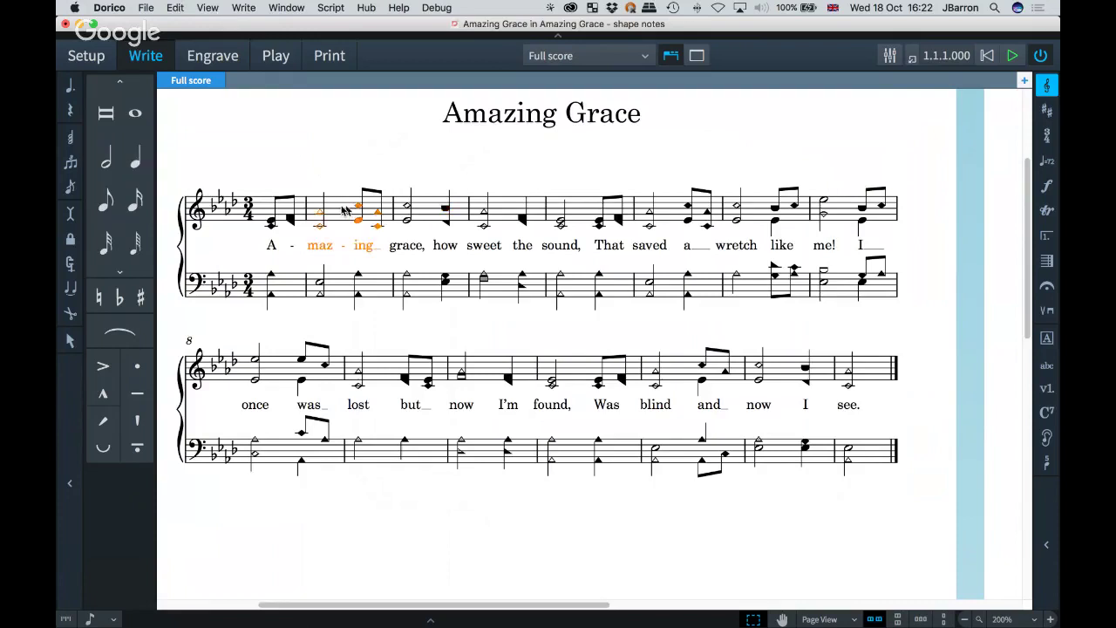
pyautogui.click(177, 8)
pyautogui.moveTo(209, 210)
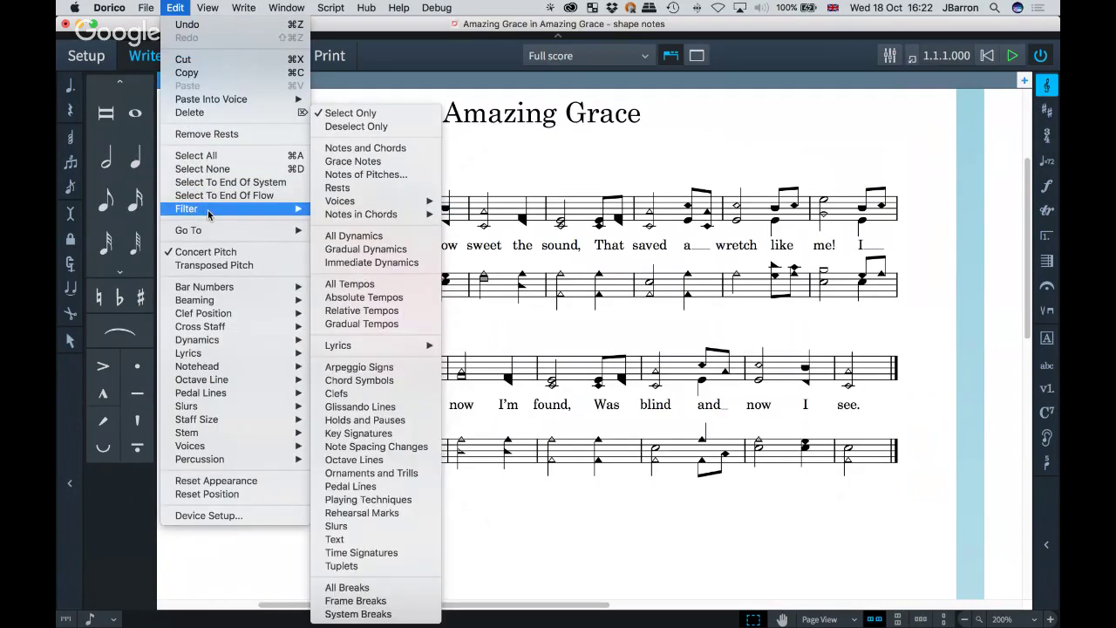
pyautogui.moveTo(403, 346)
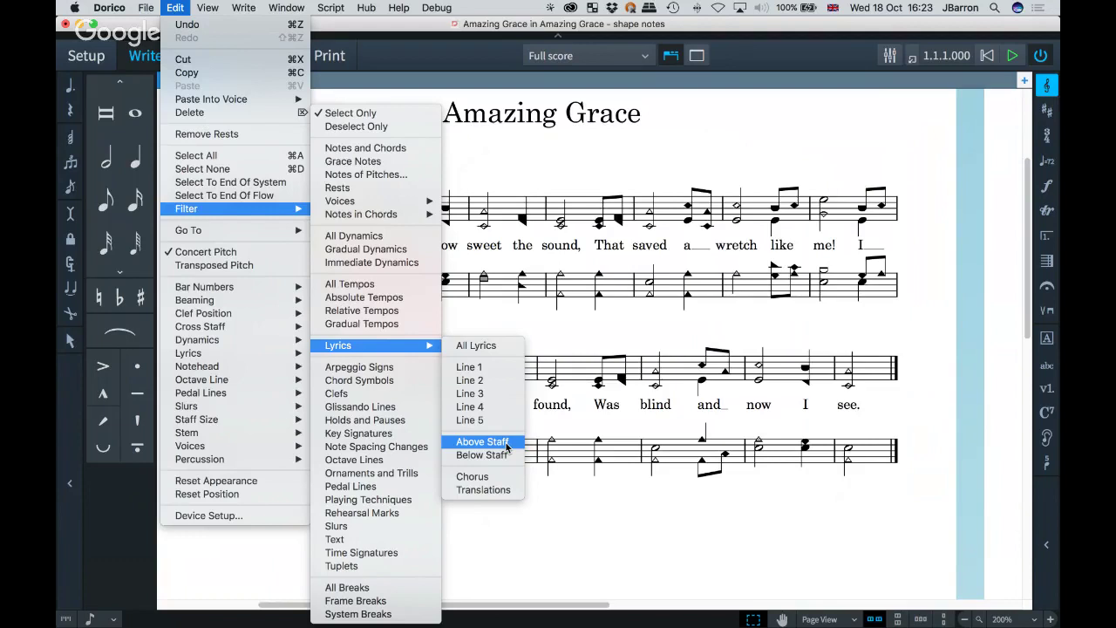
pyautogui.click(592, 562)
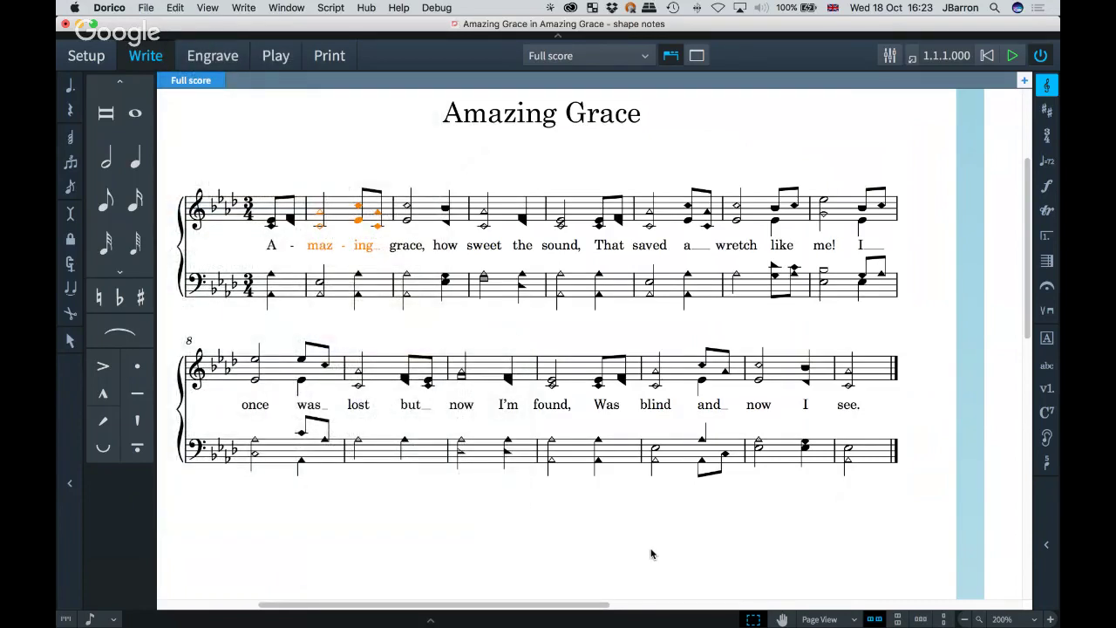
pyautogui.press('Escape')
# - Review the Filter commands under Key Commands in Preferences, and close the preferences
pyautogui.press('super+comma')
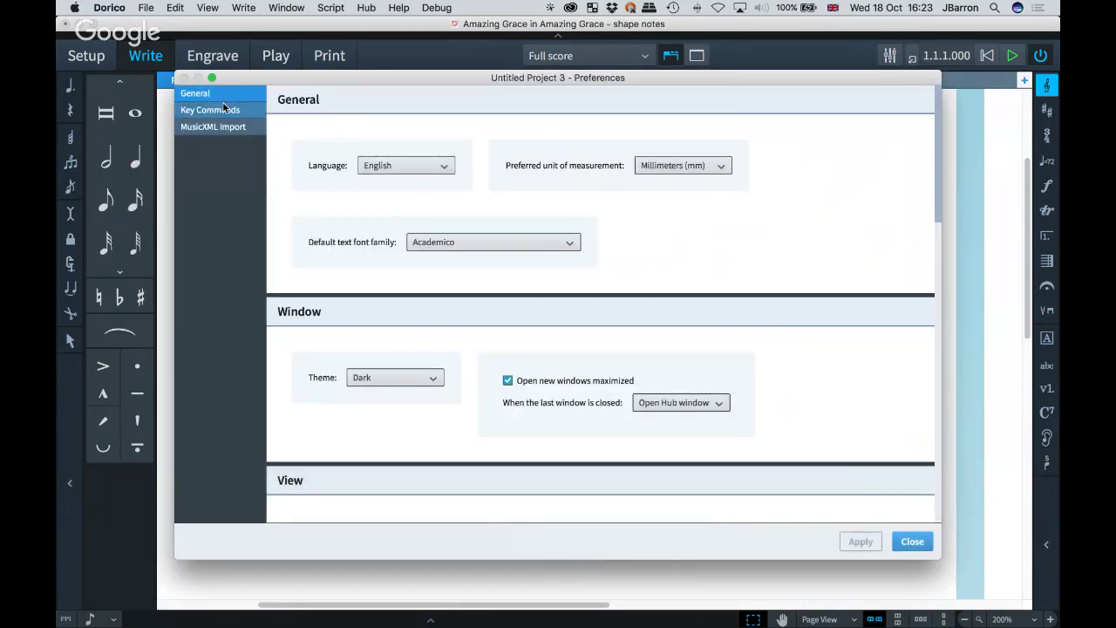
pyautogui.click(220, 109)
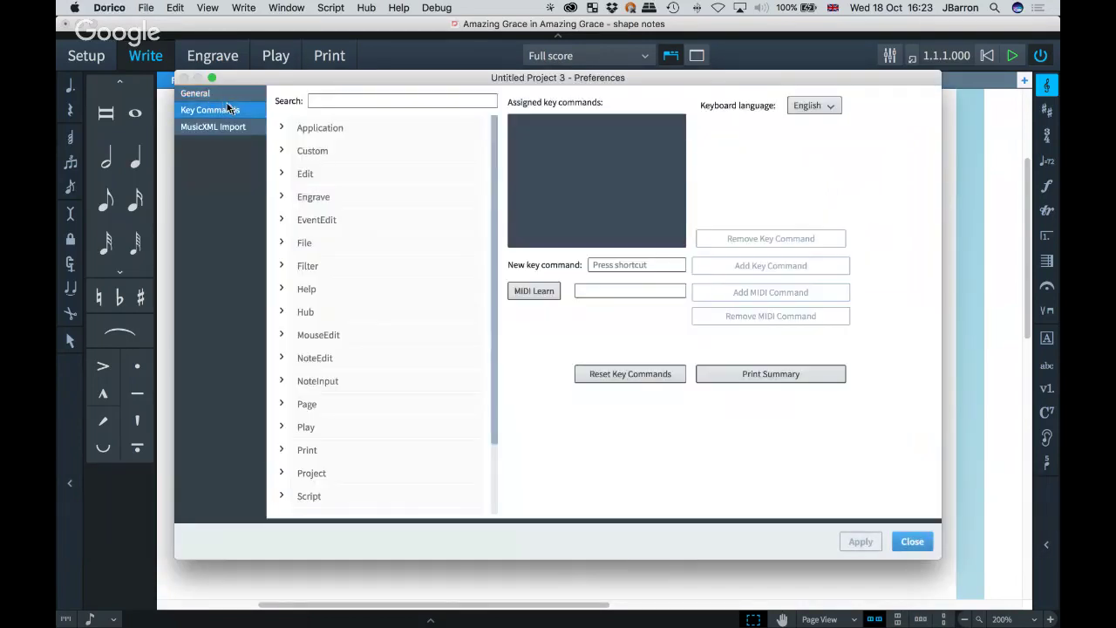
pyautogui.click(282, 266)
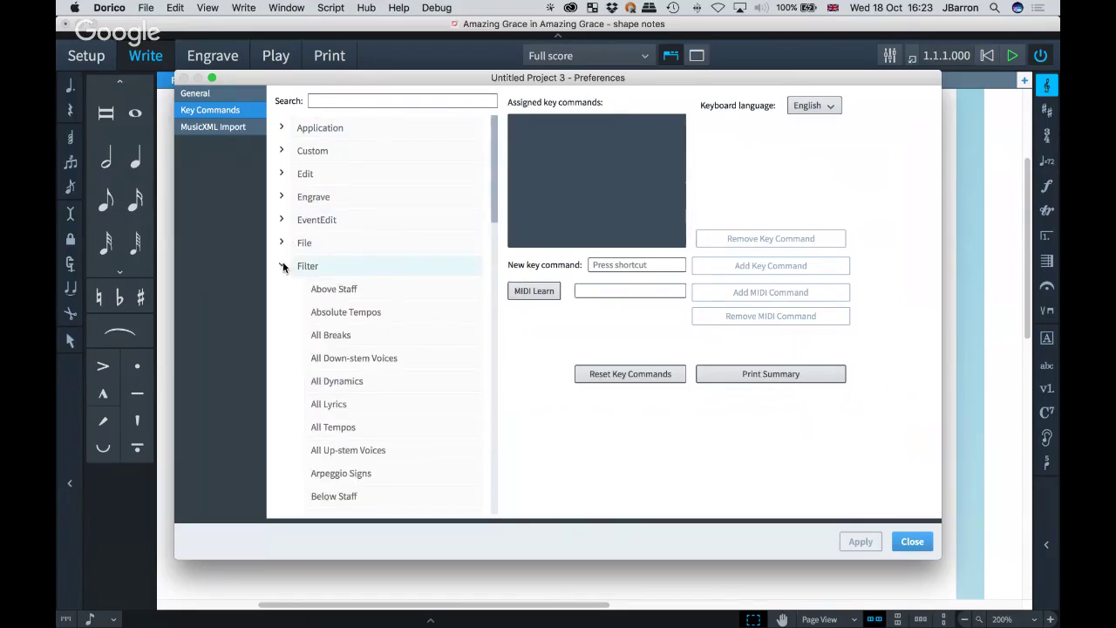
pyautogui.click(282, 266)
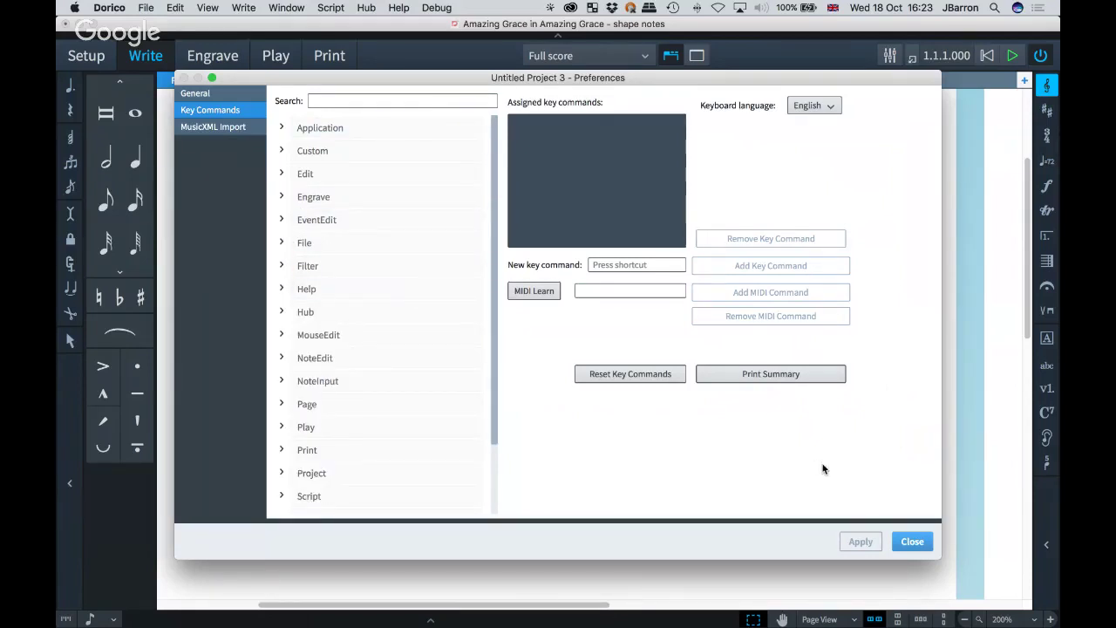
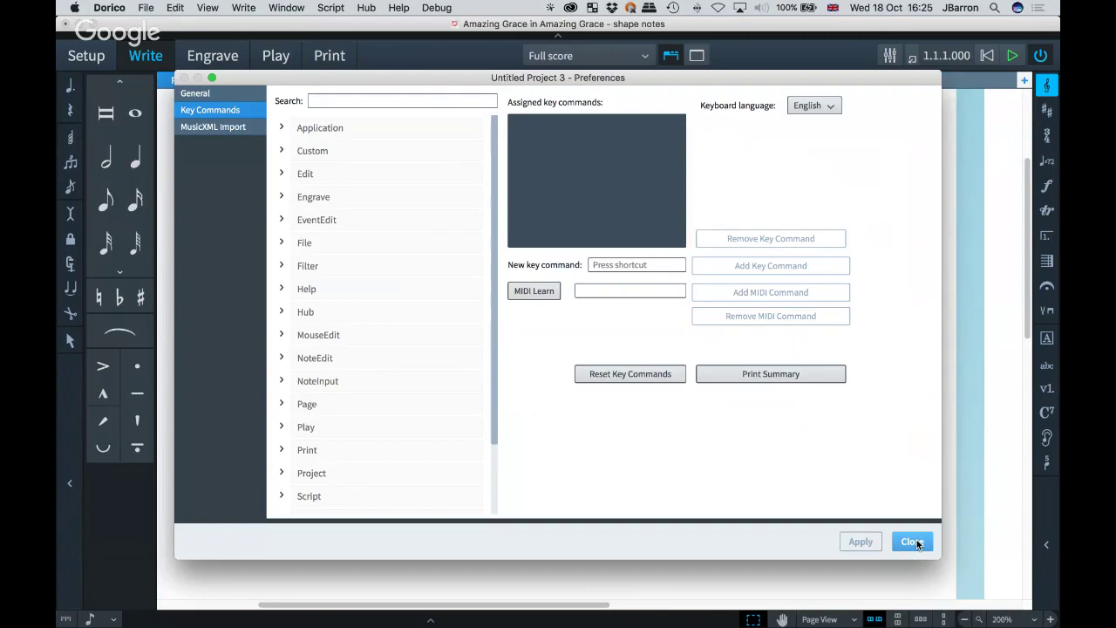
pyautogui.click(912, 542)
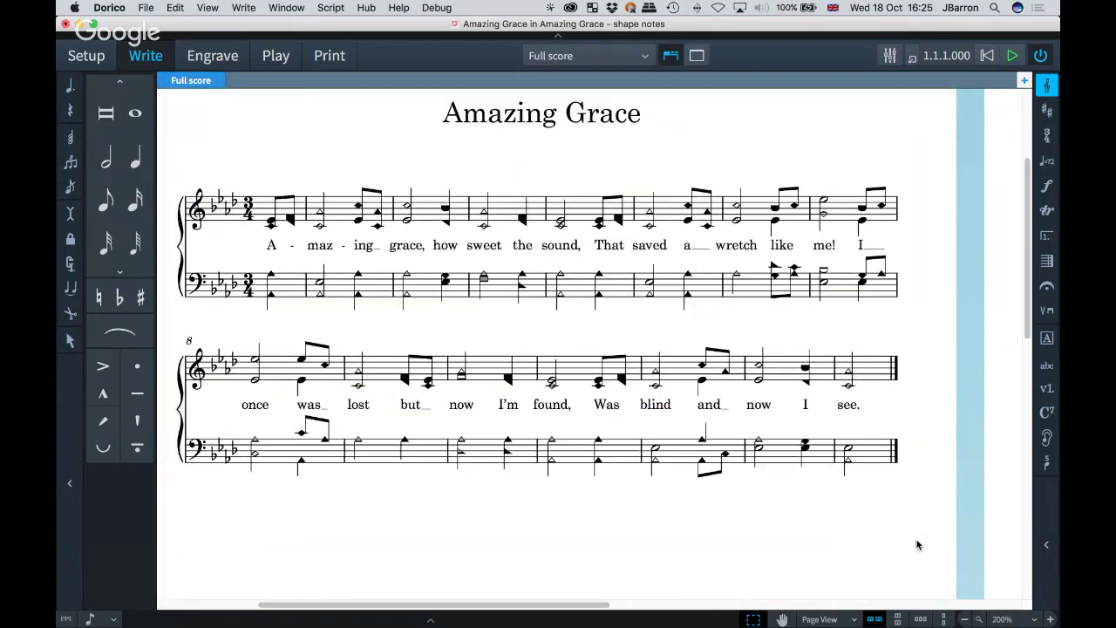
# - Switch to Engrave mode, hide the formatting-independent side area, and insert a system break before the pickup on the lyric "I"
pyautogui.hscroll(-2, 414, 523)
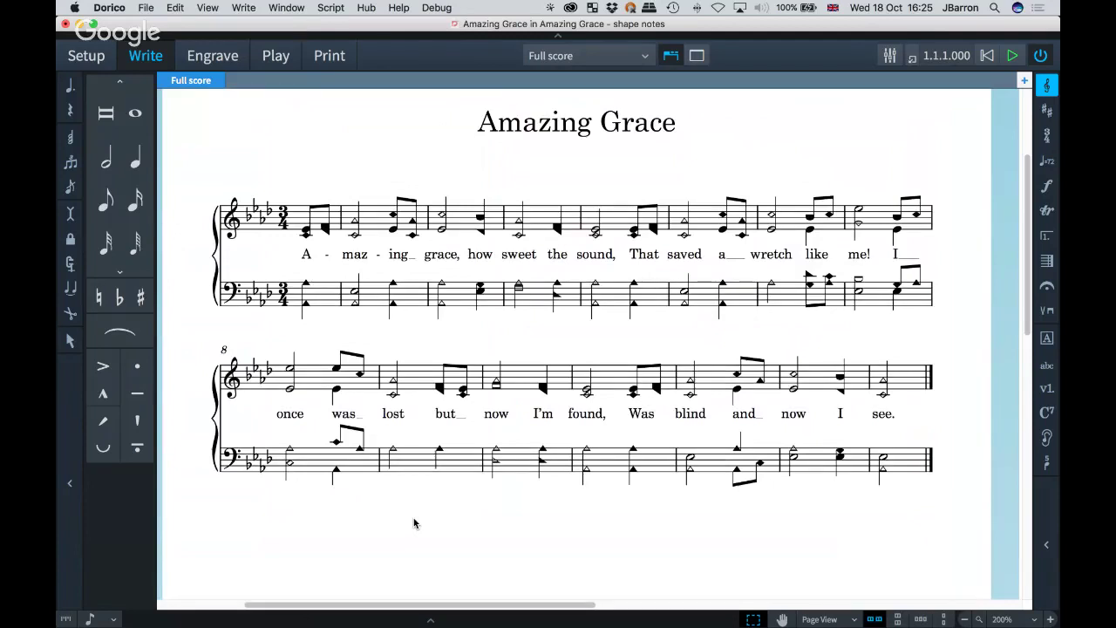
pyautogui.press('super+3')
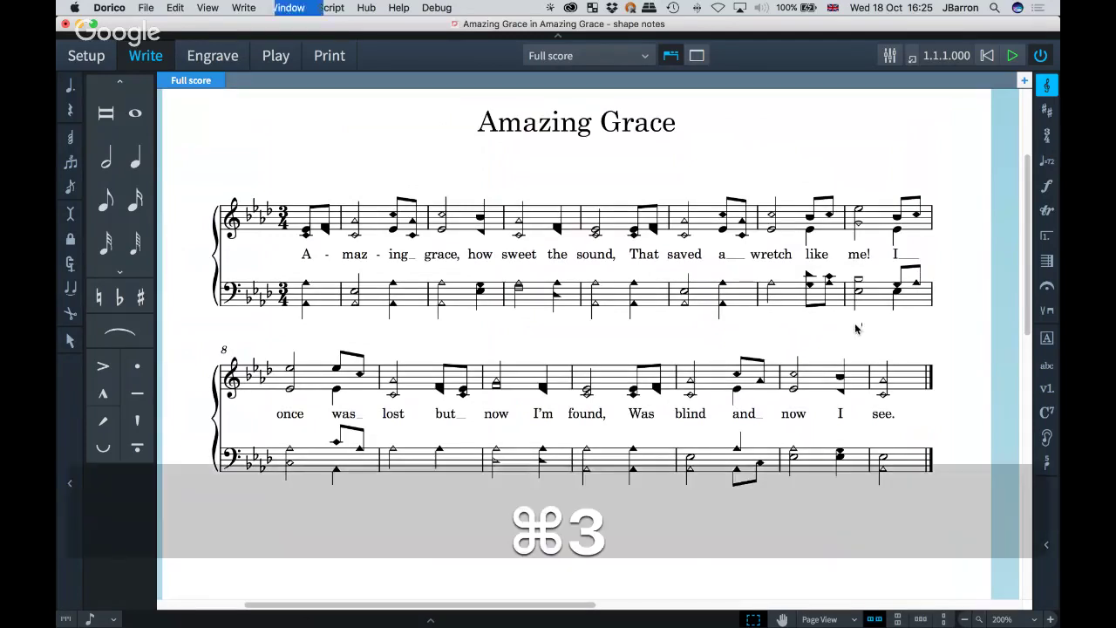
pyautogui.press('super+9')
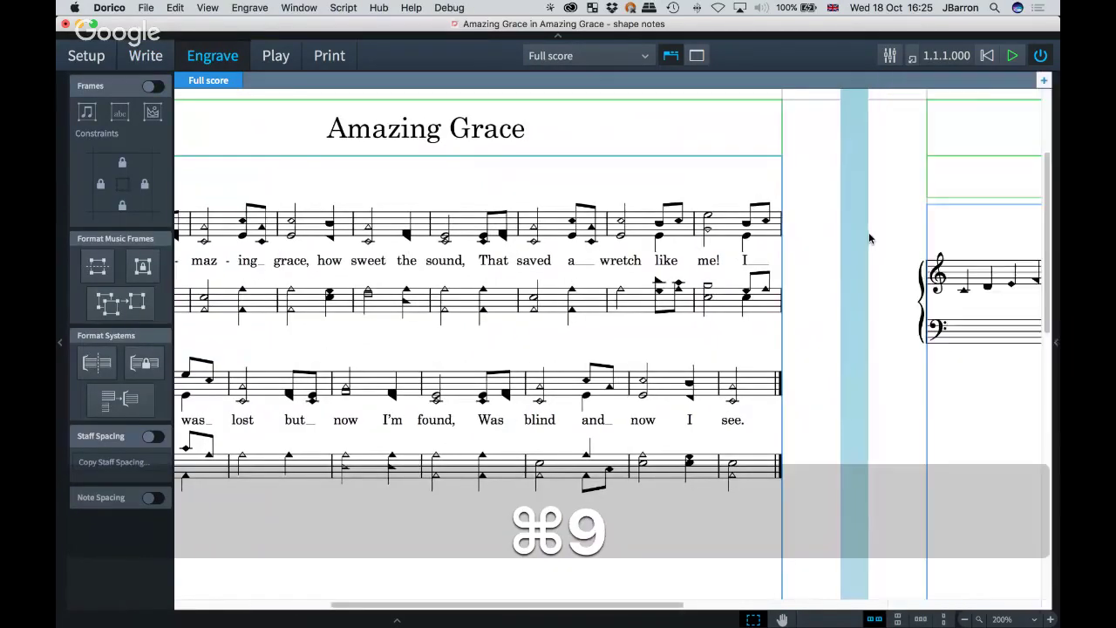
pyautogui.hotkey('shift', 's')
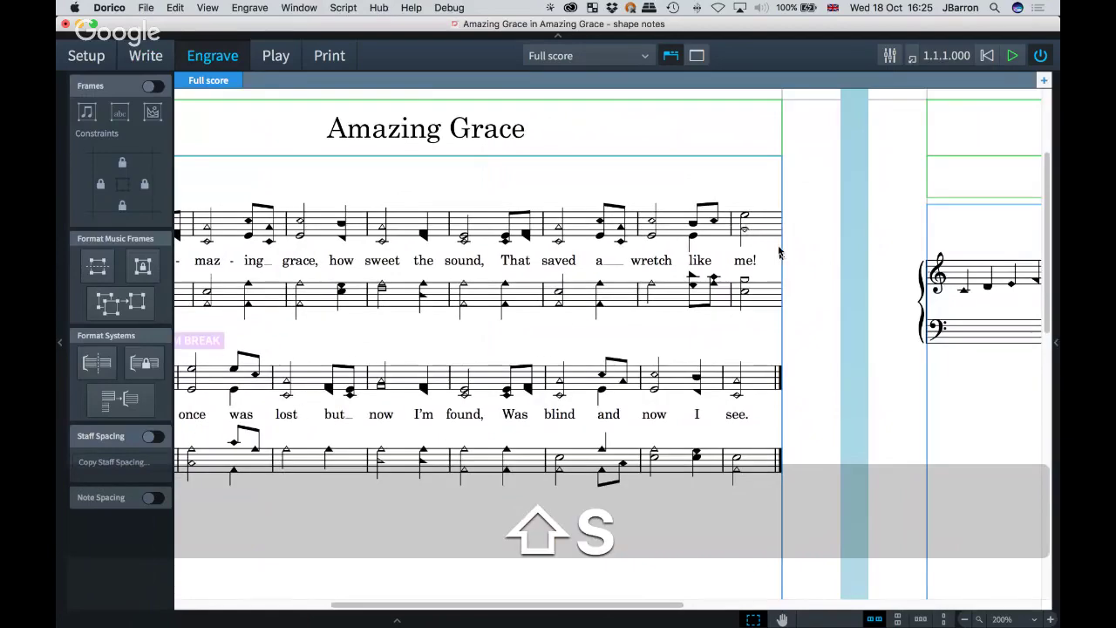
# - Show the properties of the system break and override its staff labels with Abbreviated
pyautogui.click(348, 296)
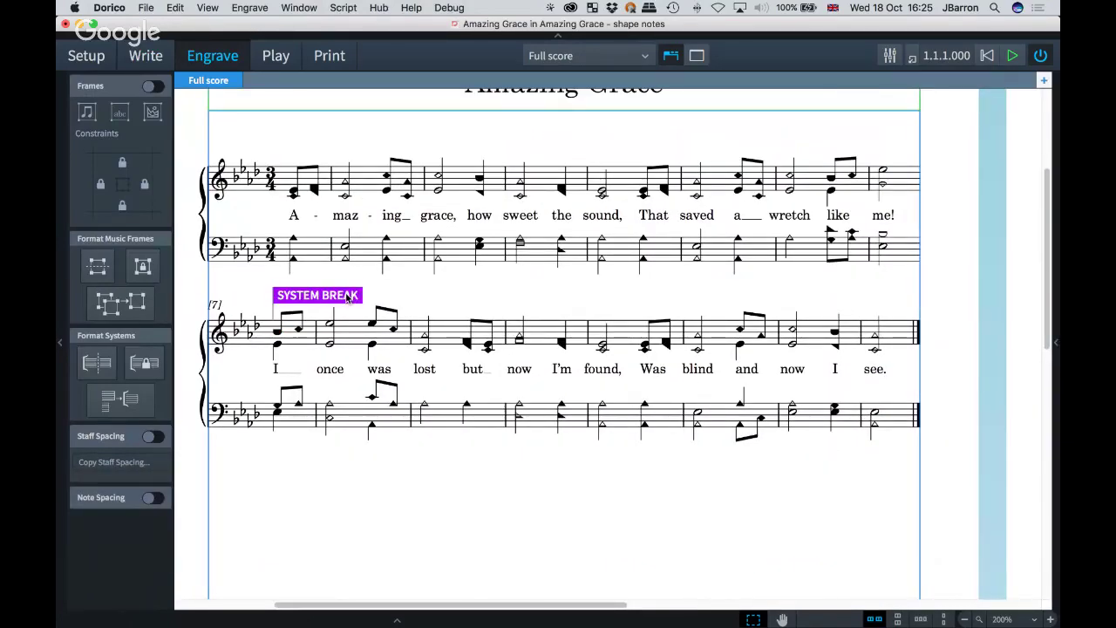
pyautogui.hscroll(-2, 347, 298)
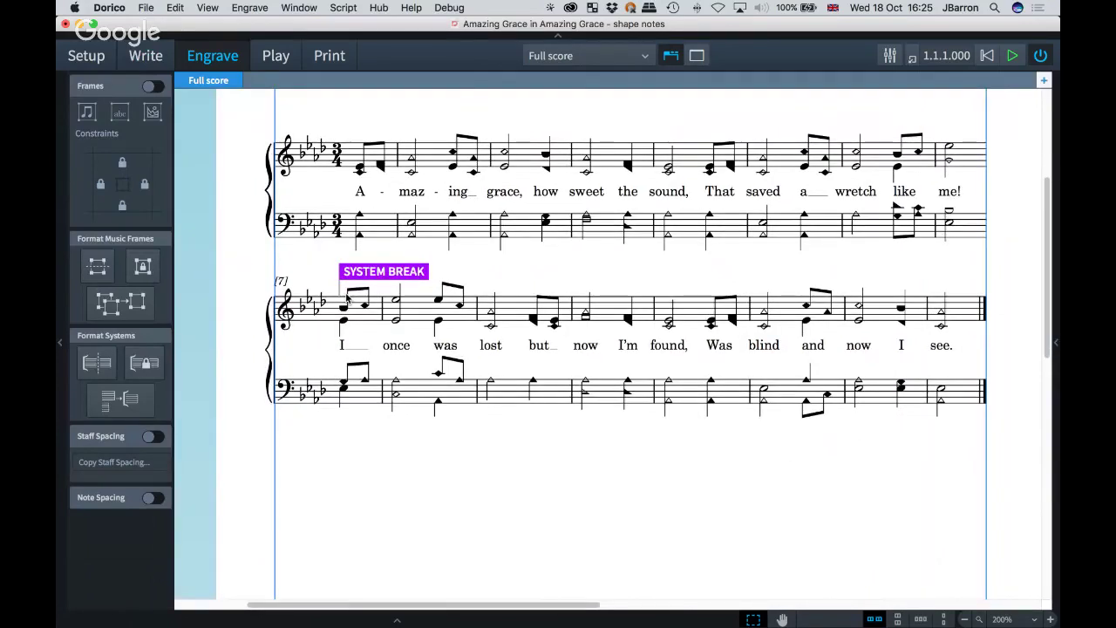
pyautogui.press('super+8')
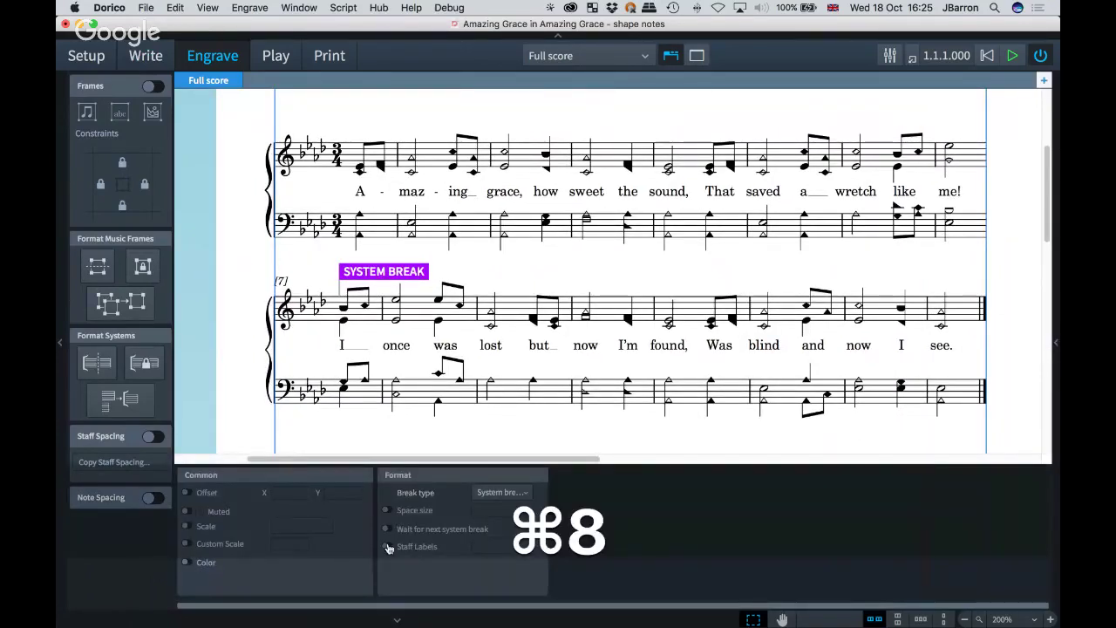
pyautogui.scroll(2, 317, 143)
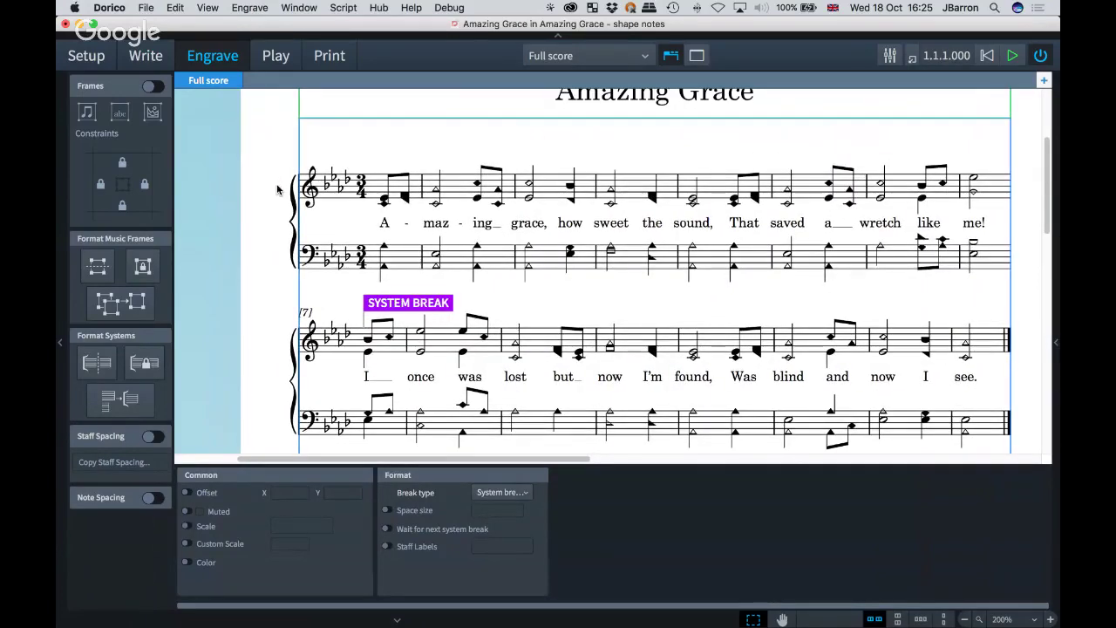
pyautogui.scroll(-2, 354, 244)
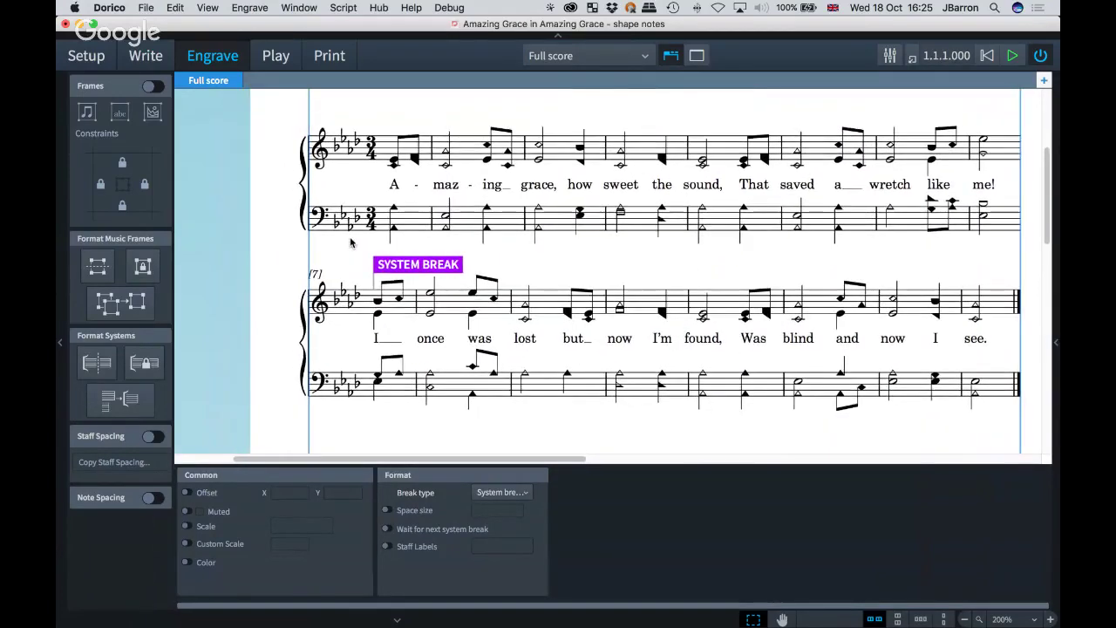
pyautogui.click(385, 546)
pyautogui.click(502, 550)
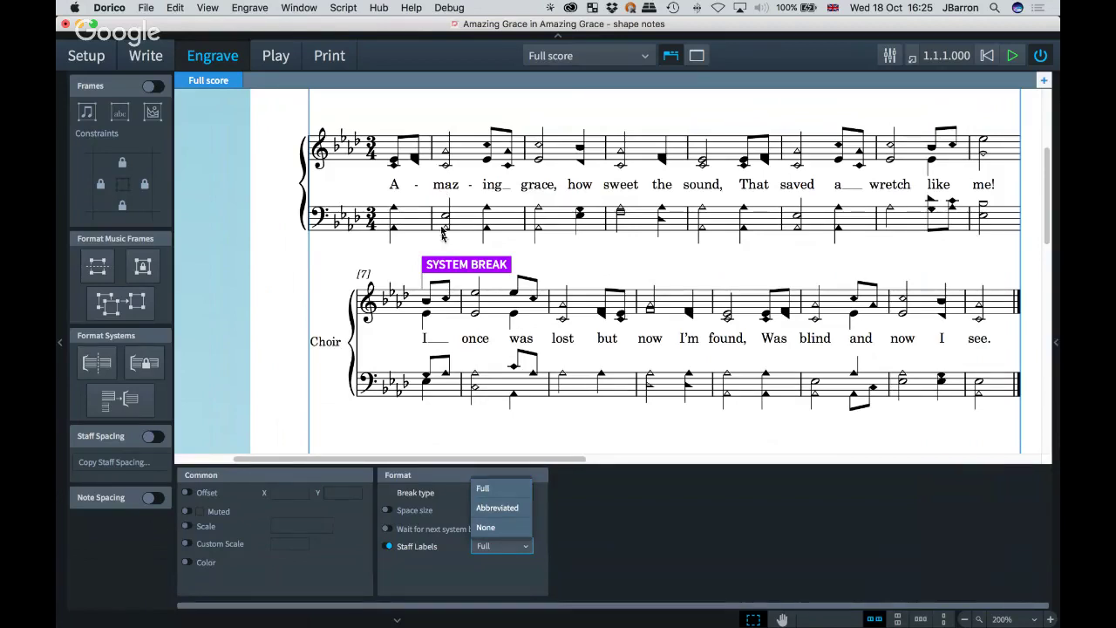
pyautogui.click(494, 514)
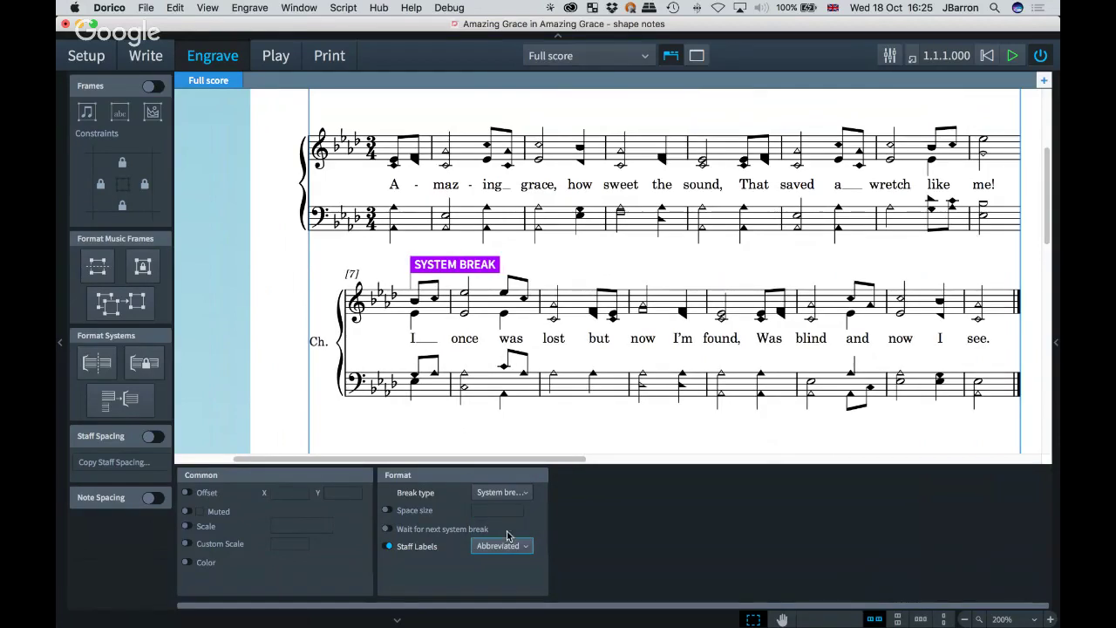
# - Switch the system break's staff labels to Full and back to Abbreviated
pyautogui.click(492, 548)
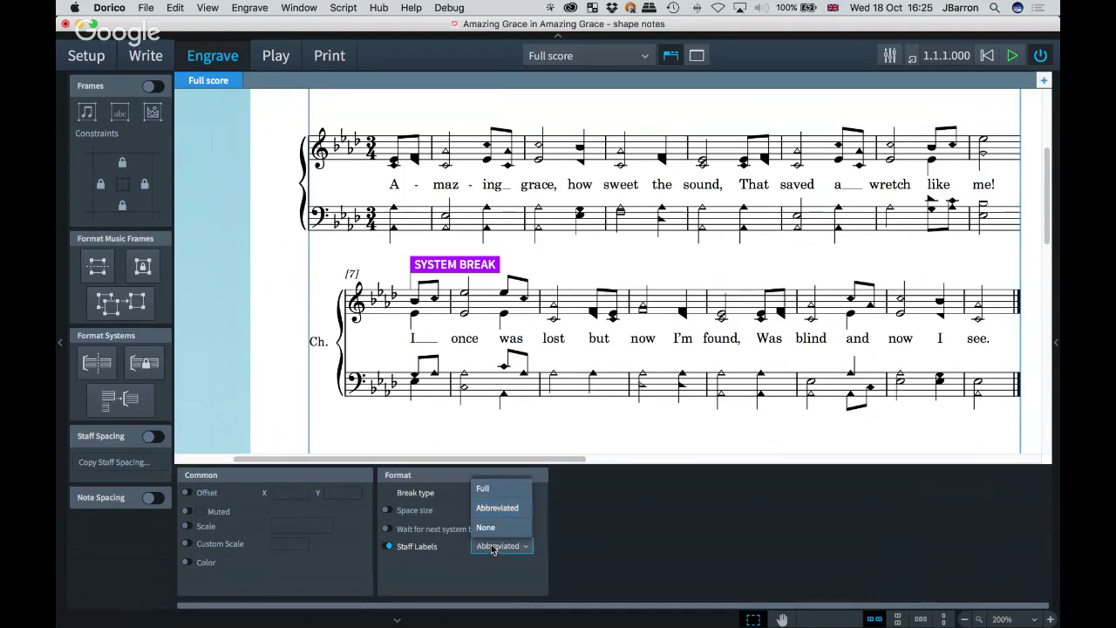
pyautogui.click(494, 496)
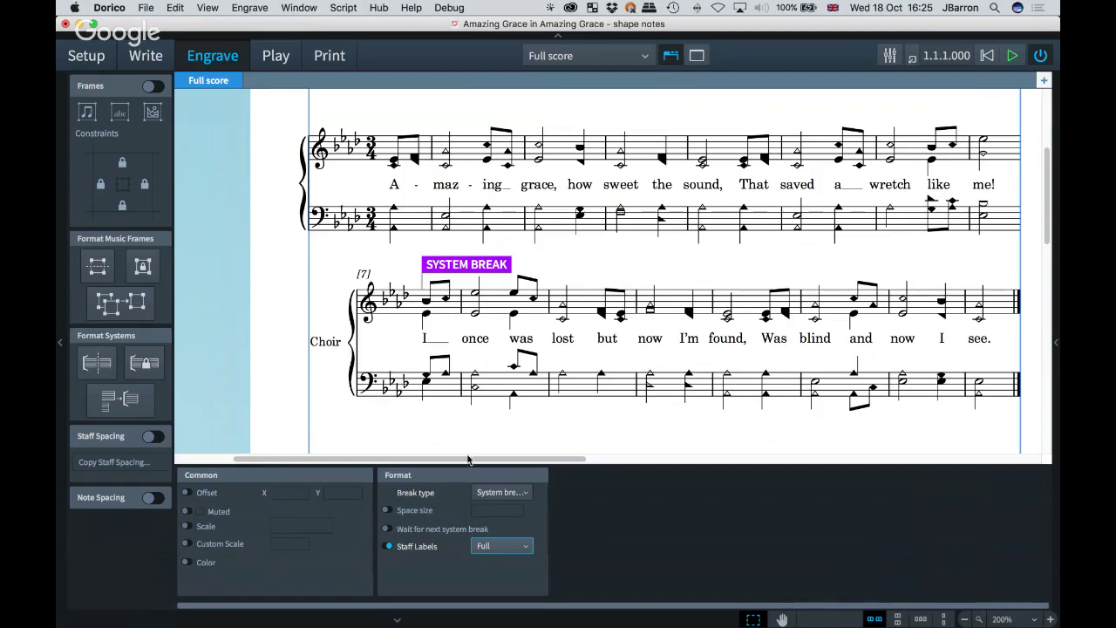
pyautogui.click(493, 545)
pyautogui.click(499, 508)
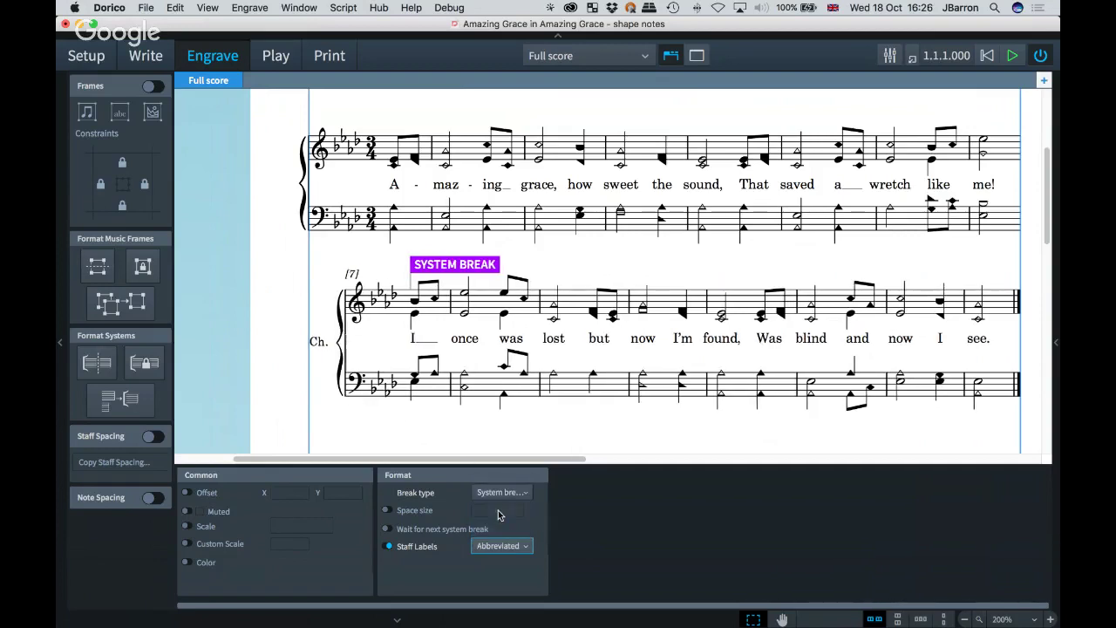
# - Set the system break's staff labels to None, turn the override off again, and hide the properties
pyautogui.scroll(-2, 413, 428)
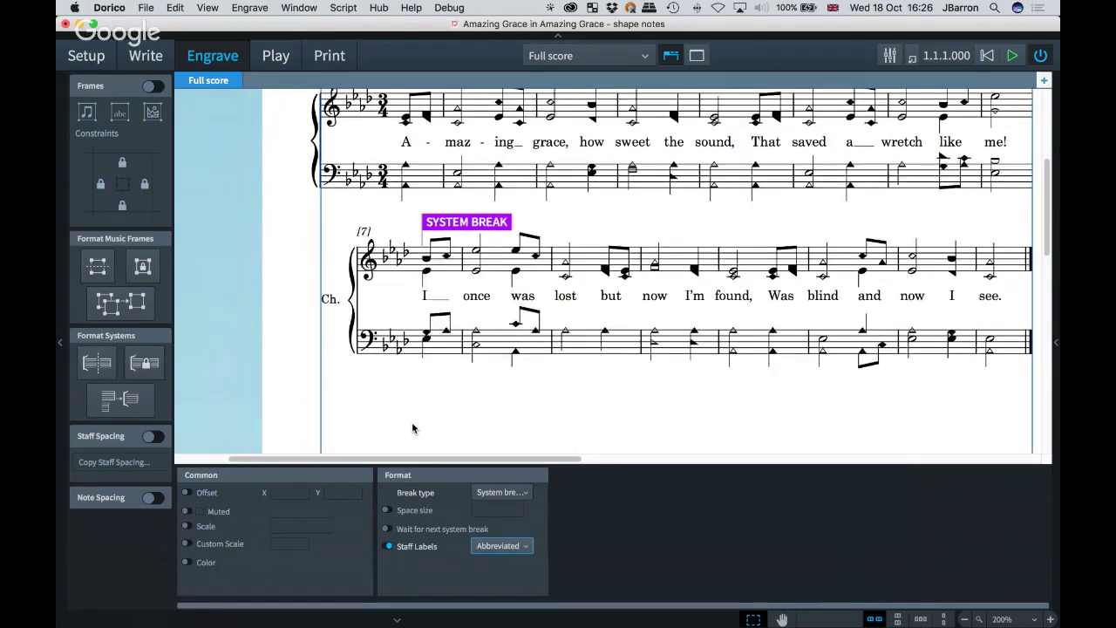
pyautogui.scroll(-1, 413, 427)
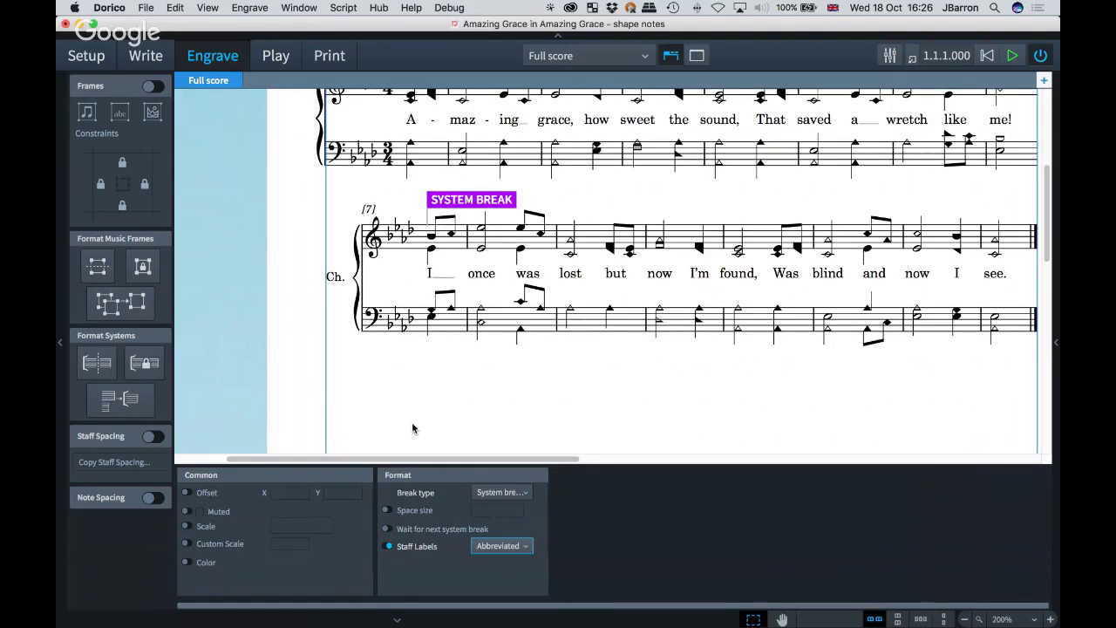
pyautogui.click(506, 546)
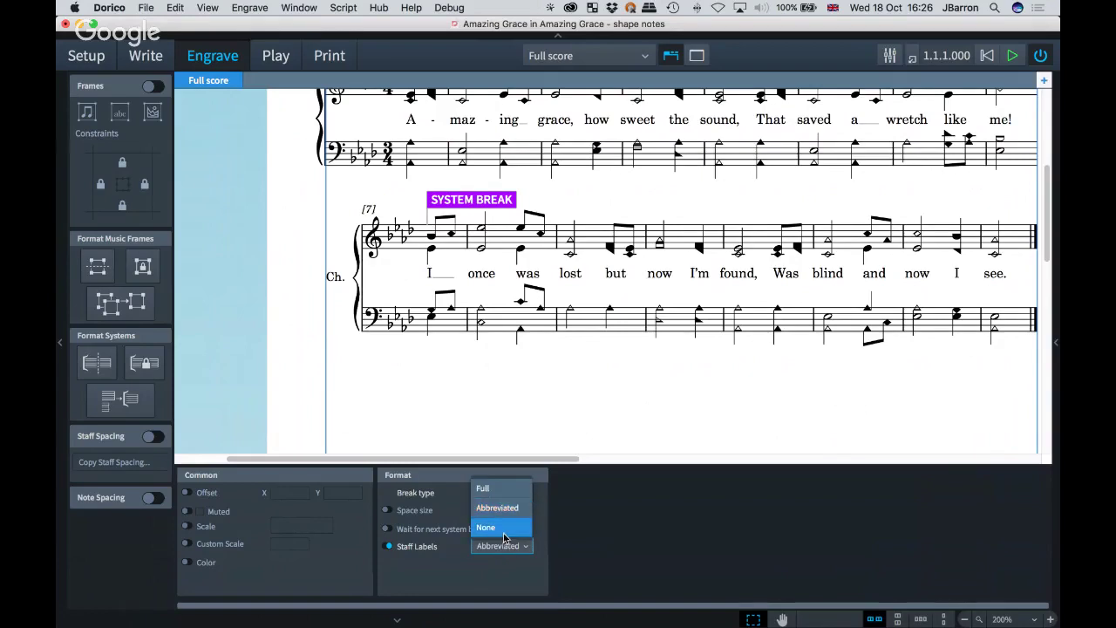
pyautogui.click(486, 528)
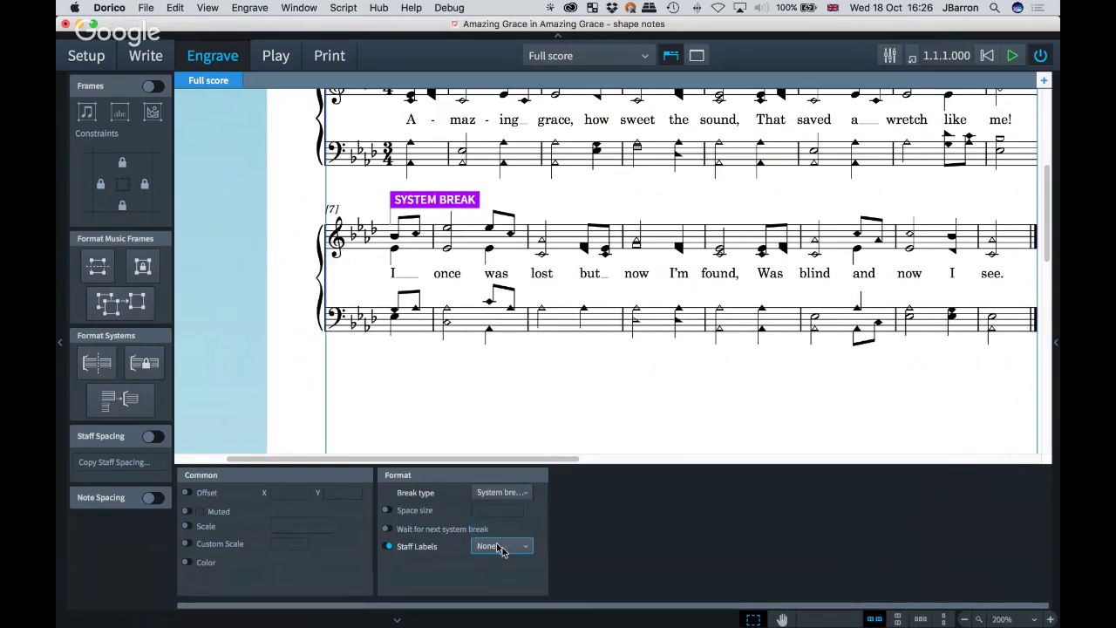
pyautogui.click(389, 551)
pyautogui.click(456, 404)
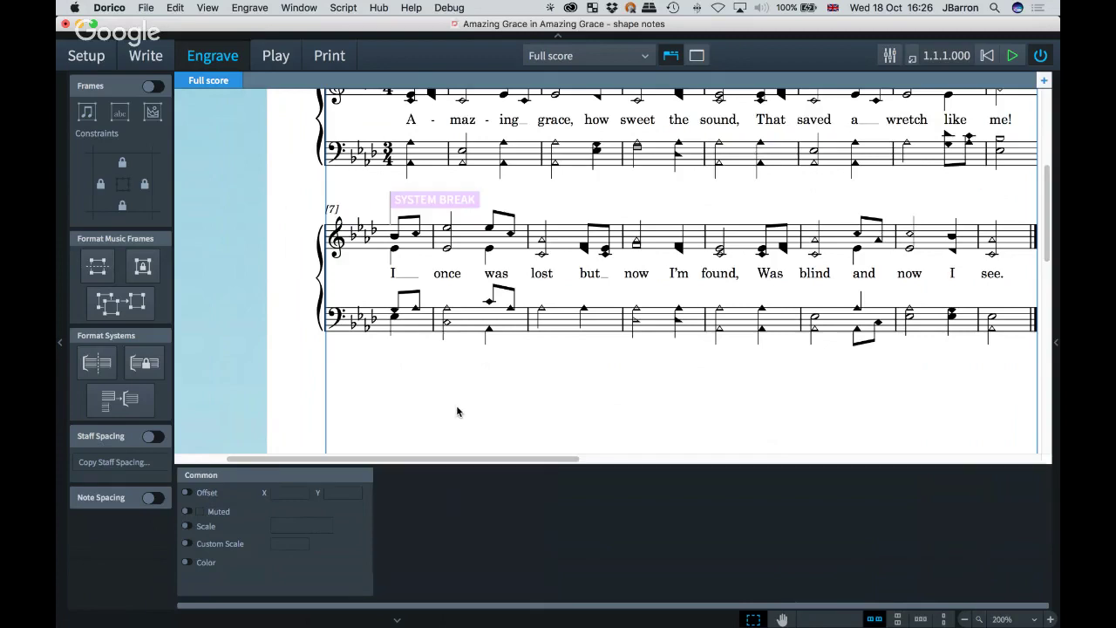
pyautogui.press('super+8')
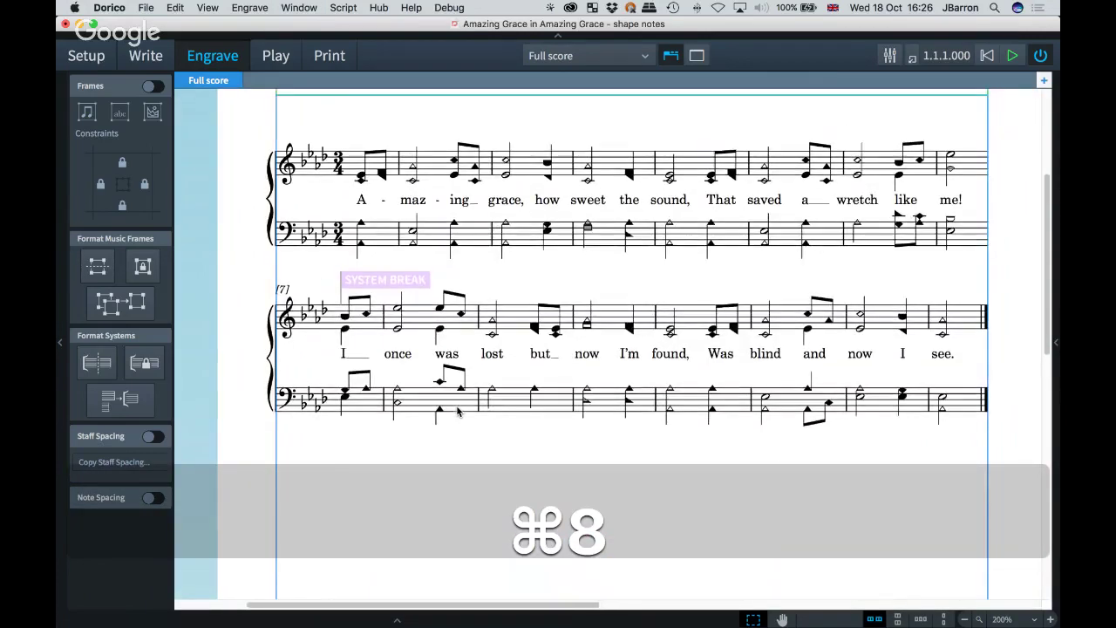
# - In Setup mode, add a solo player holding a B flat trumpet
pyautogui.press('super+1')
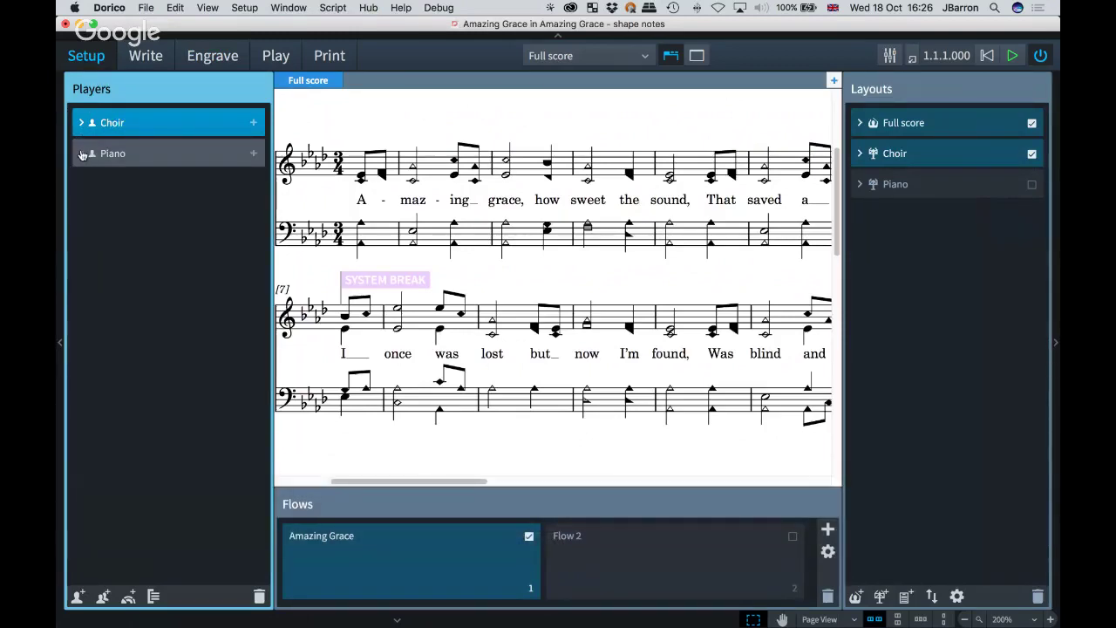
pyautogui.hotkey('shift', 'p')
pyautogui.write('trumpet')
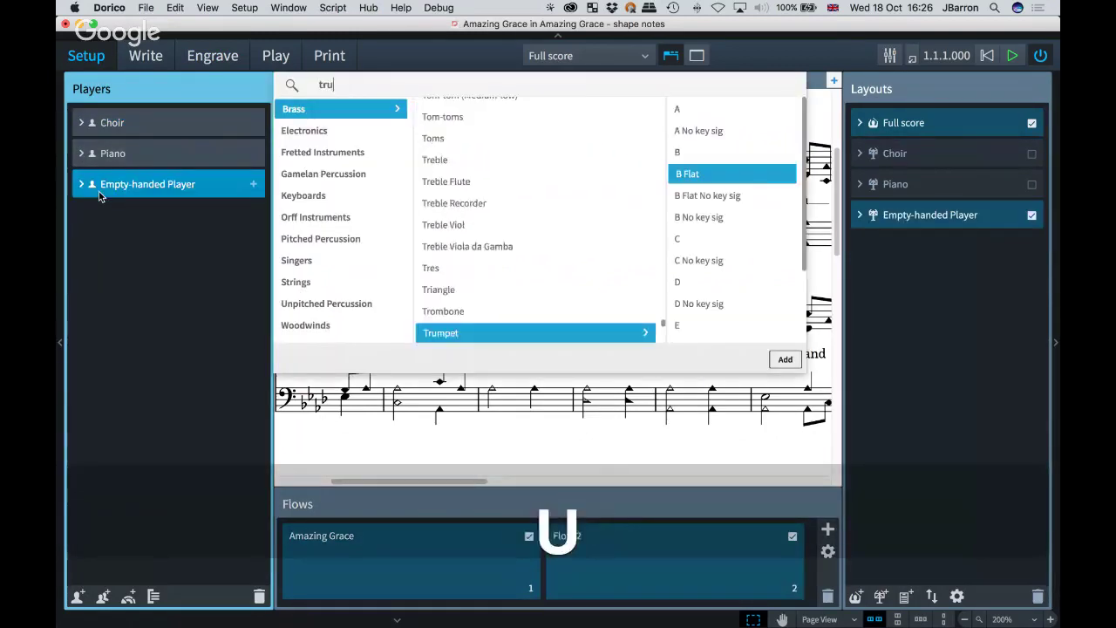
pyautogui.press('Return')
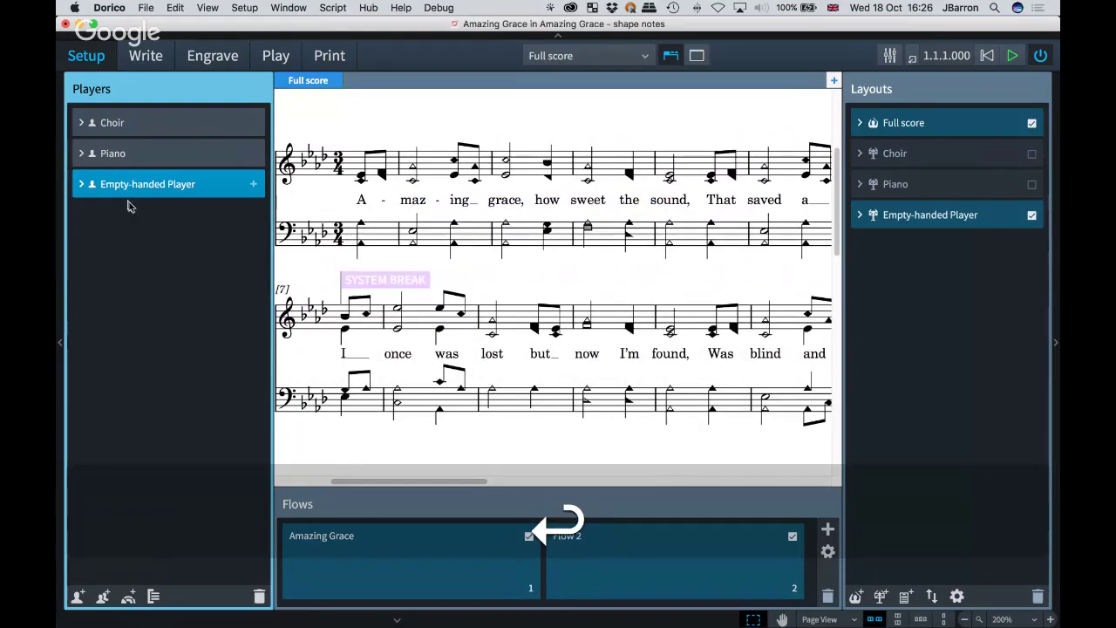
# - Review the trumpet's instrument names and Show transposition choices, and close the dialog without changes
pyautogui.click(82, 184)
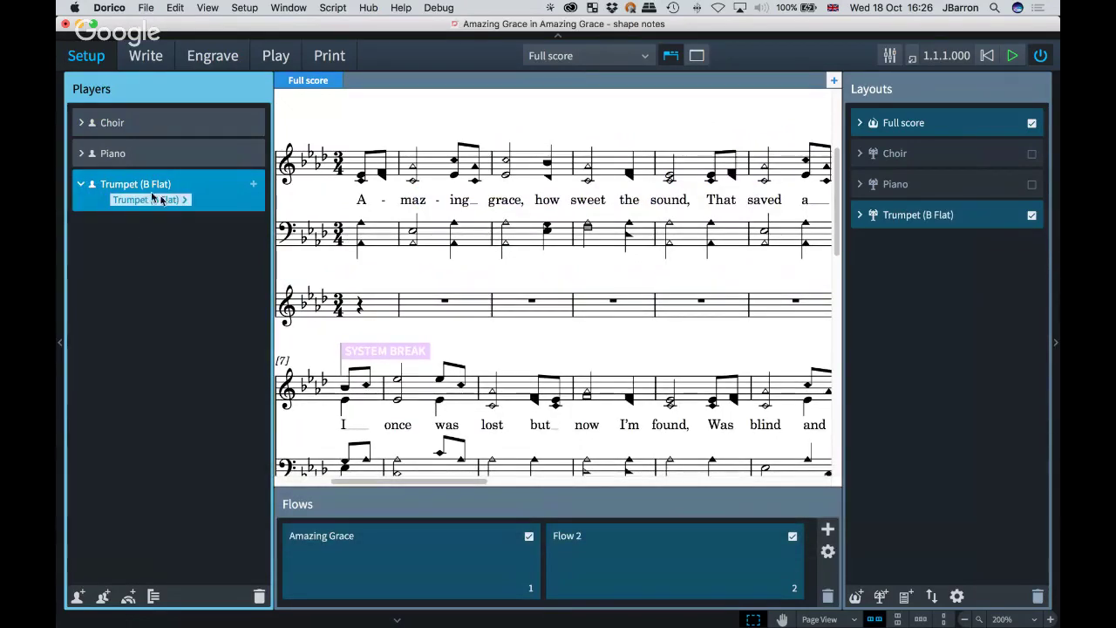
pyautogui.click(184, 201)
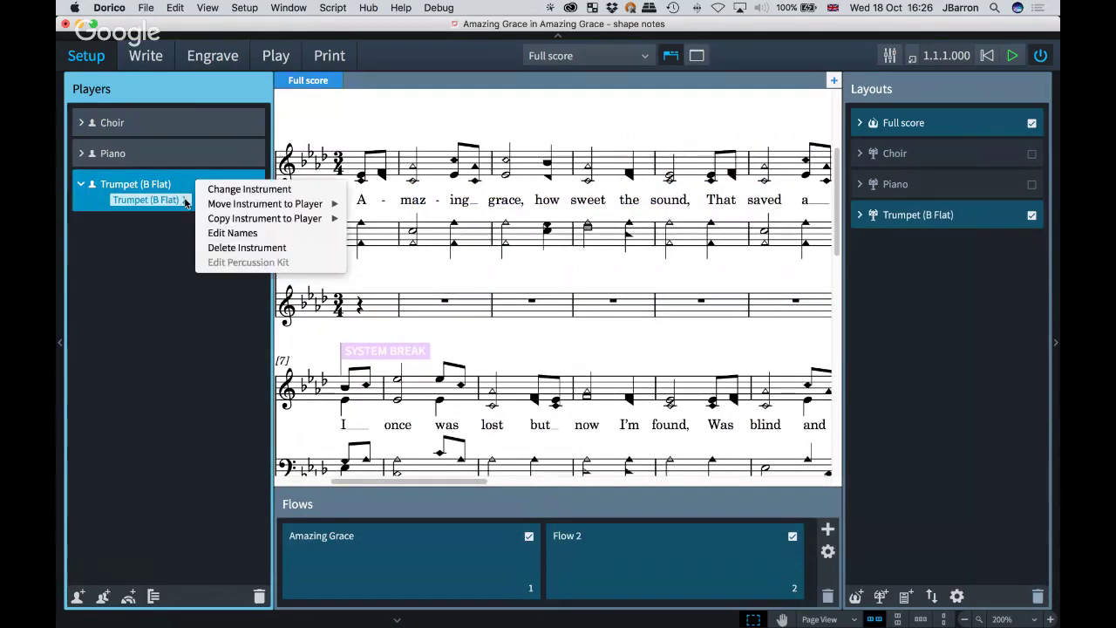
pyautogui.click(231, 233)
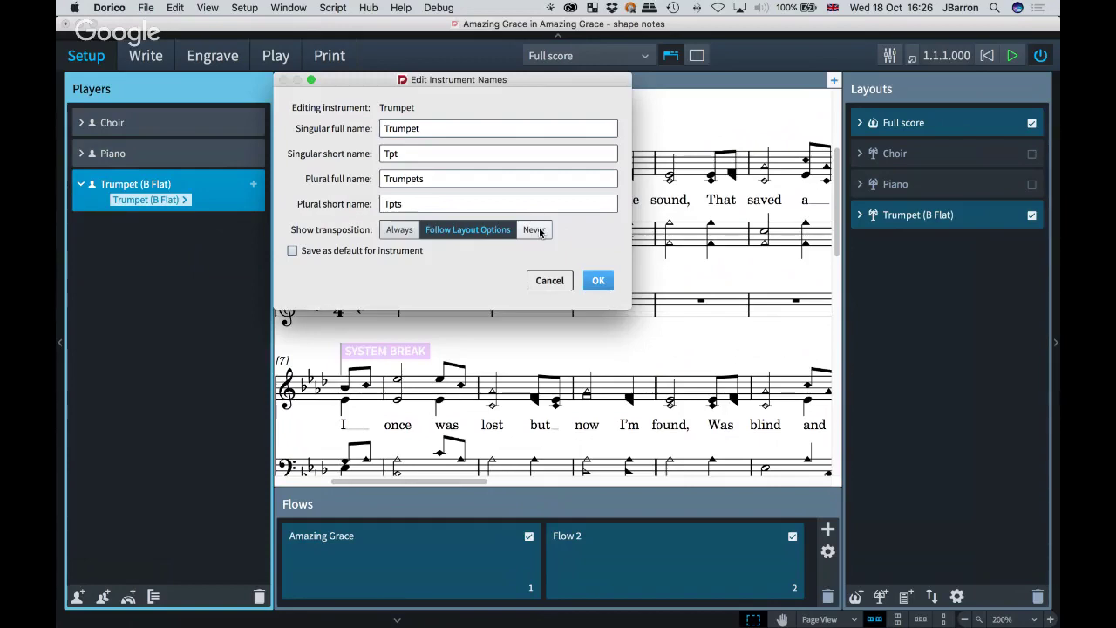
pyautogui.click(550, 281)
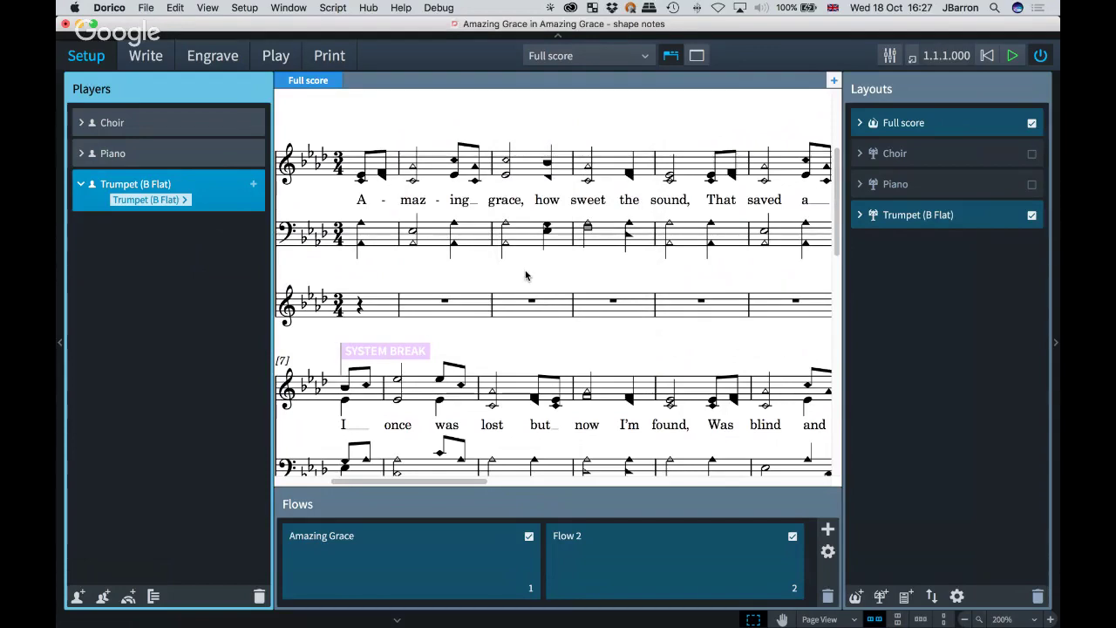
# - Return to Write mode, open Project Info, and examine the sources for copying info, keeping Project as the source
pyautogui.press('super+2')
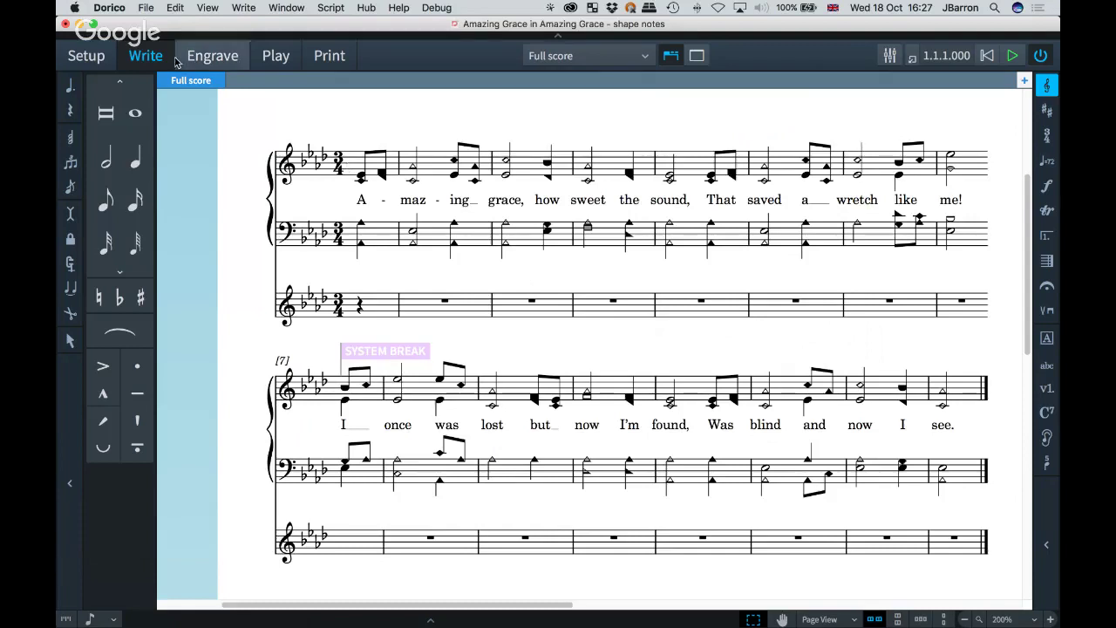
pyautogui.click(146, 8)
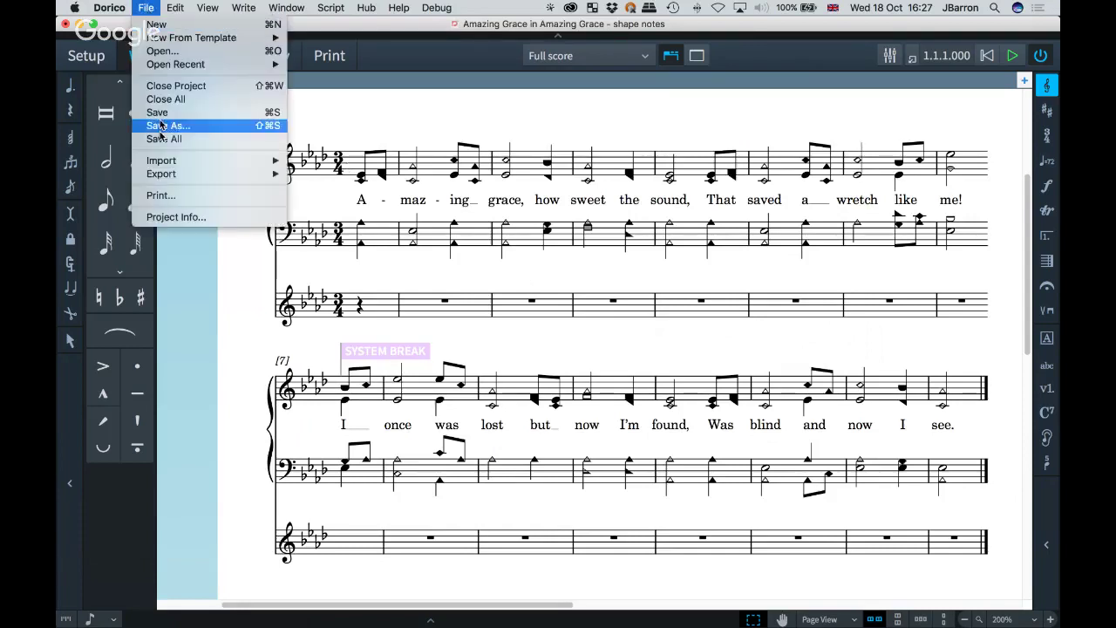
pyautogui.click(161, 216)
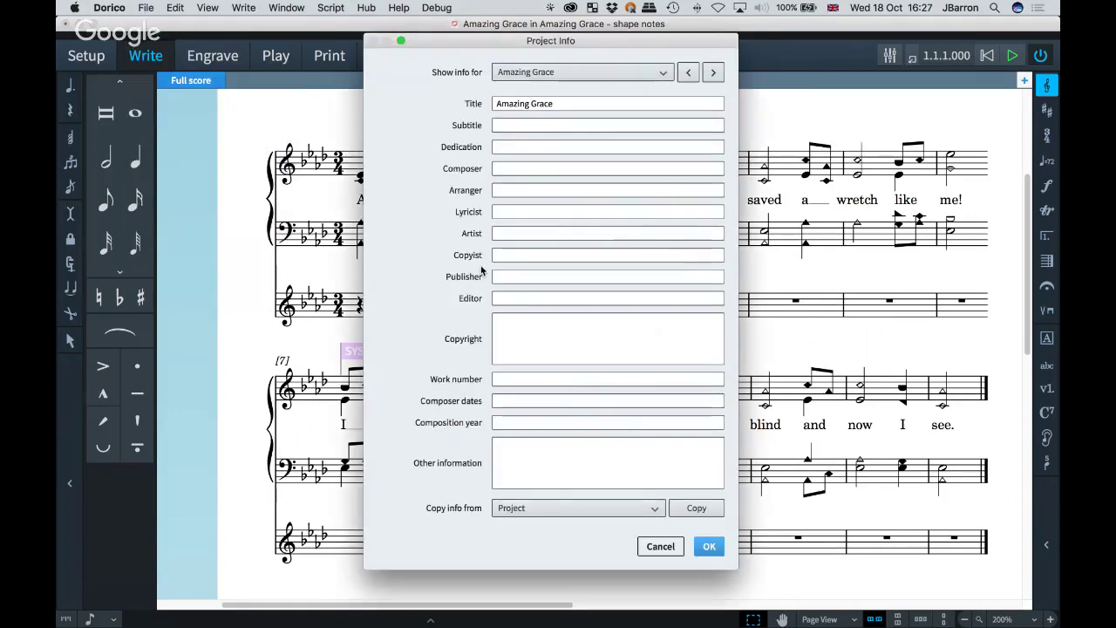
pyautogui.click(548, 510)
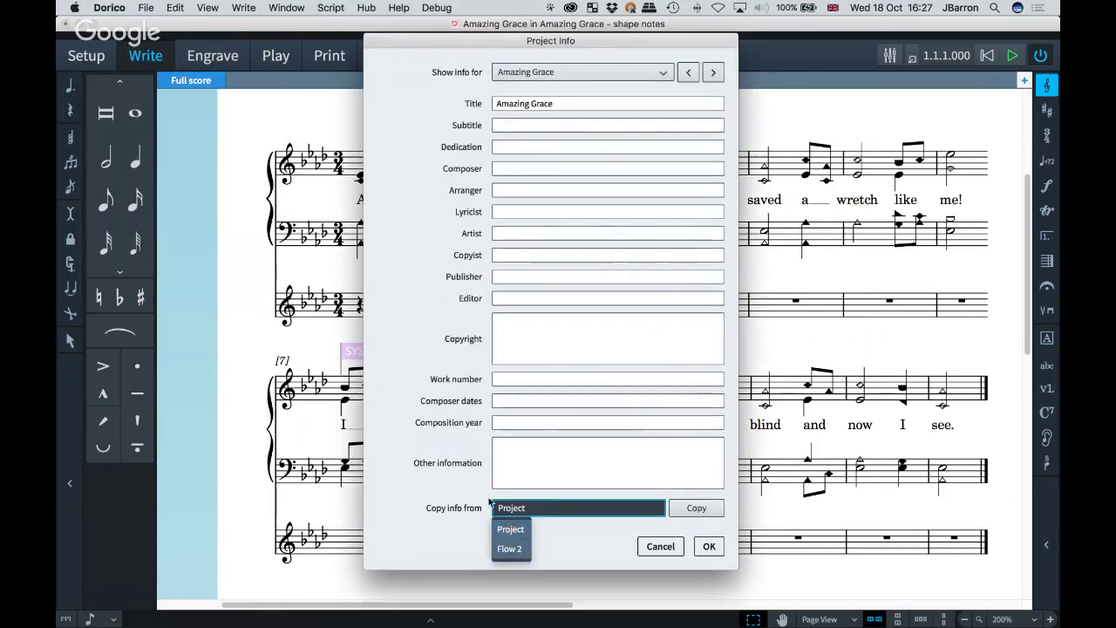
pyautogui.click(511, 529)
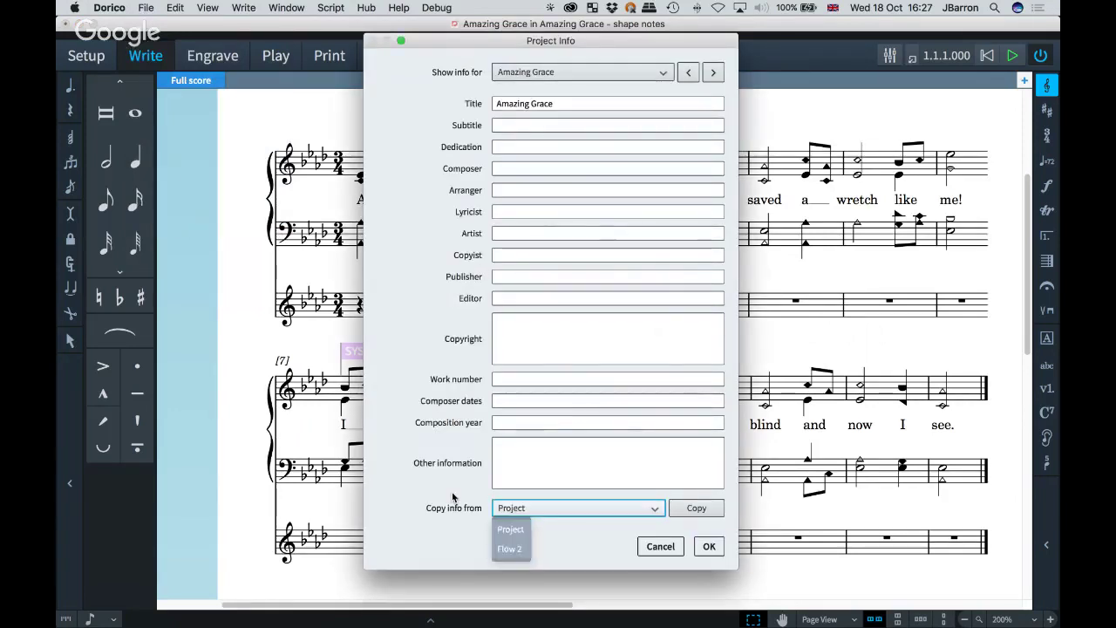
# - Review which project and flows have their own info, and show the info for Flow 2
pyautogui.click(660, 73)
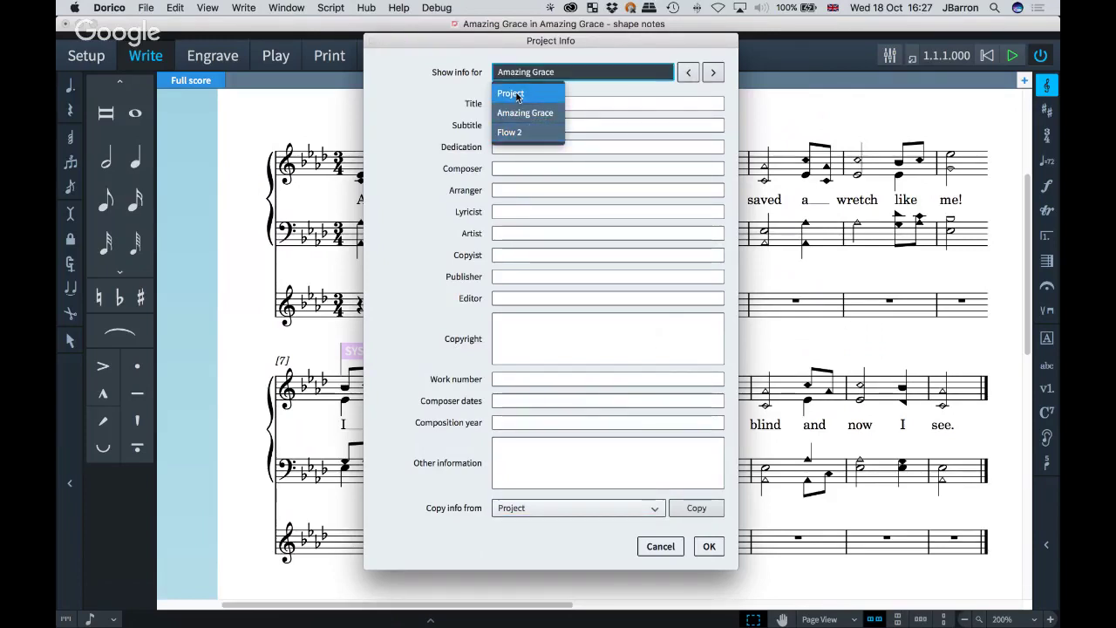
pyautogui.click(446, 100)
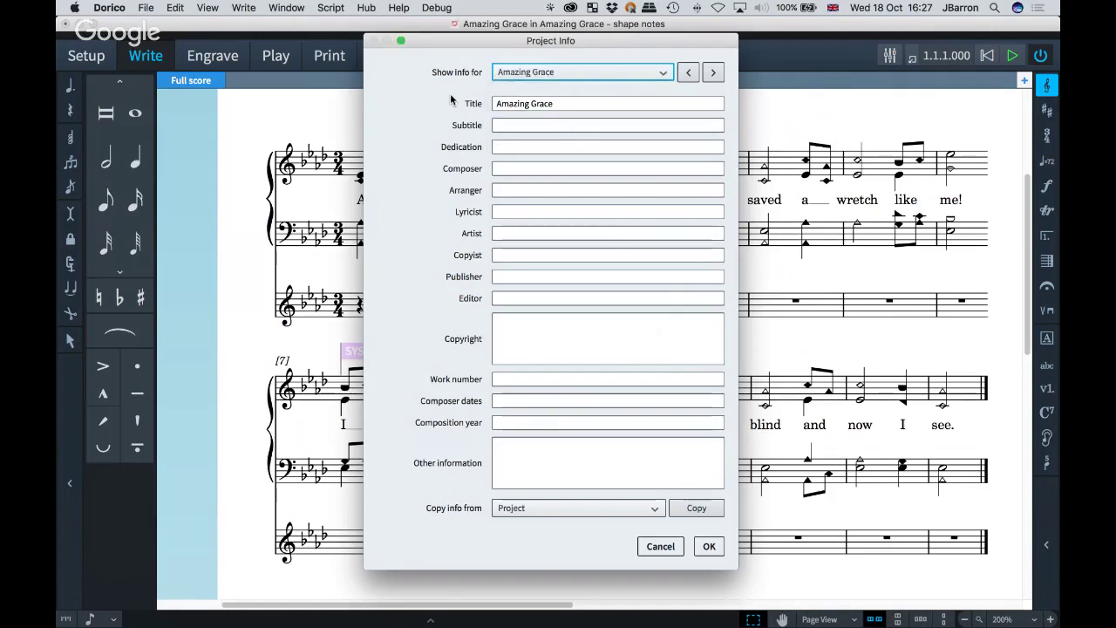
pyautogui.click(710, 73)
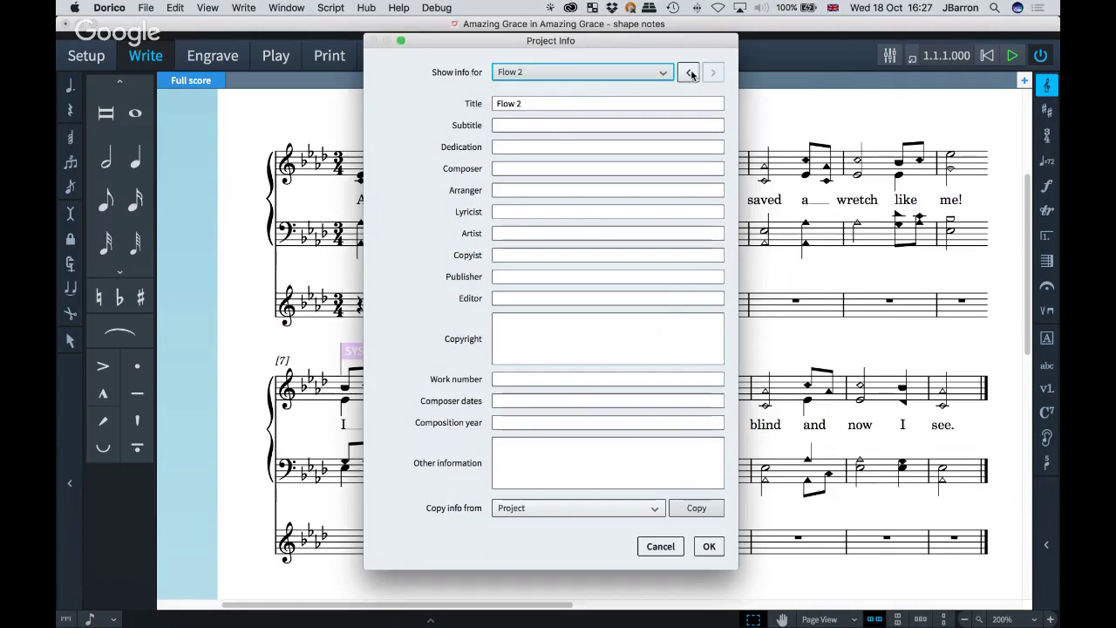
# - Compare the Project Info entries of the project and its flows, and close the dialog without changes
pyautogui.click(689, 72)
pyautogui.click(689, 73)
pyautogui.click(713, 73)
pyautogui.click(713, 73)
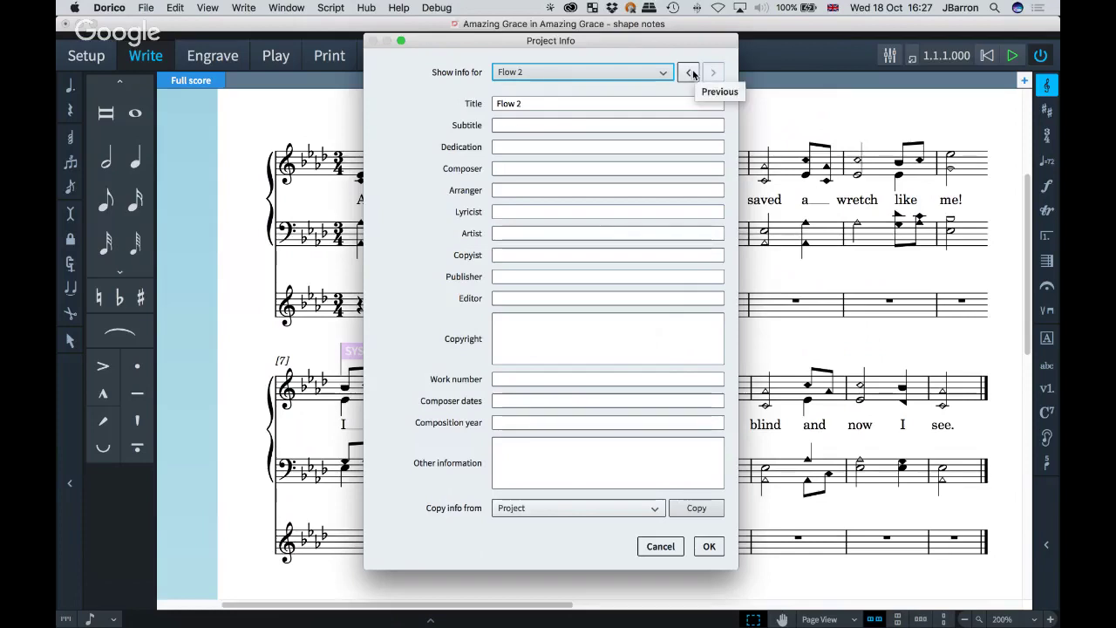
pyautogui.click(692, 73)
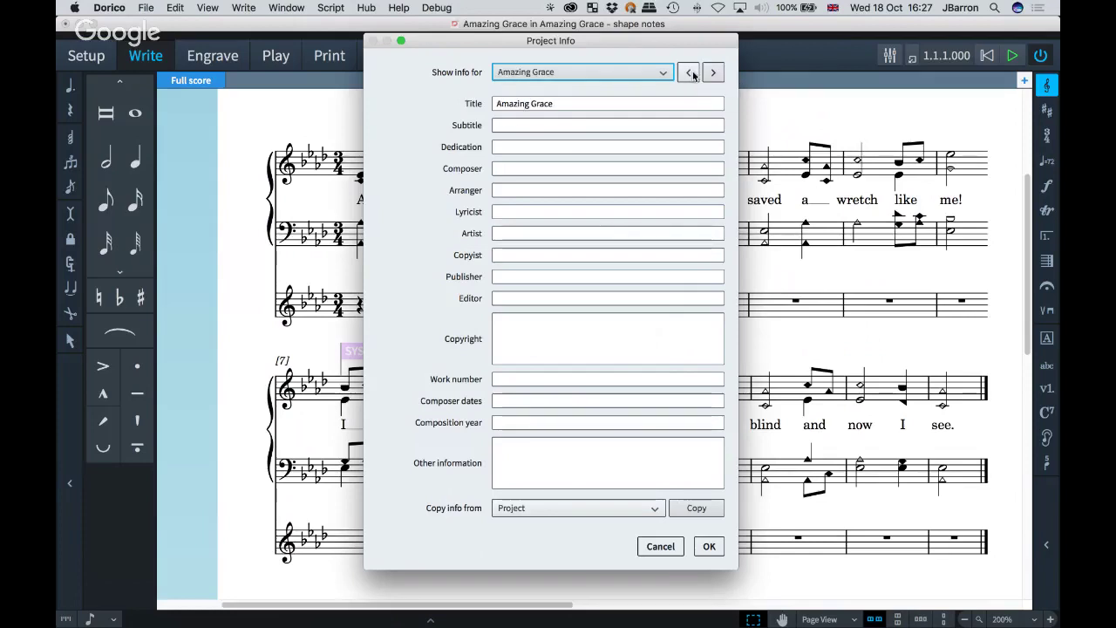
pyautogui.click(653, 548)
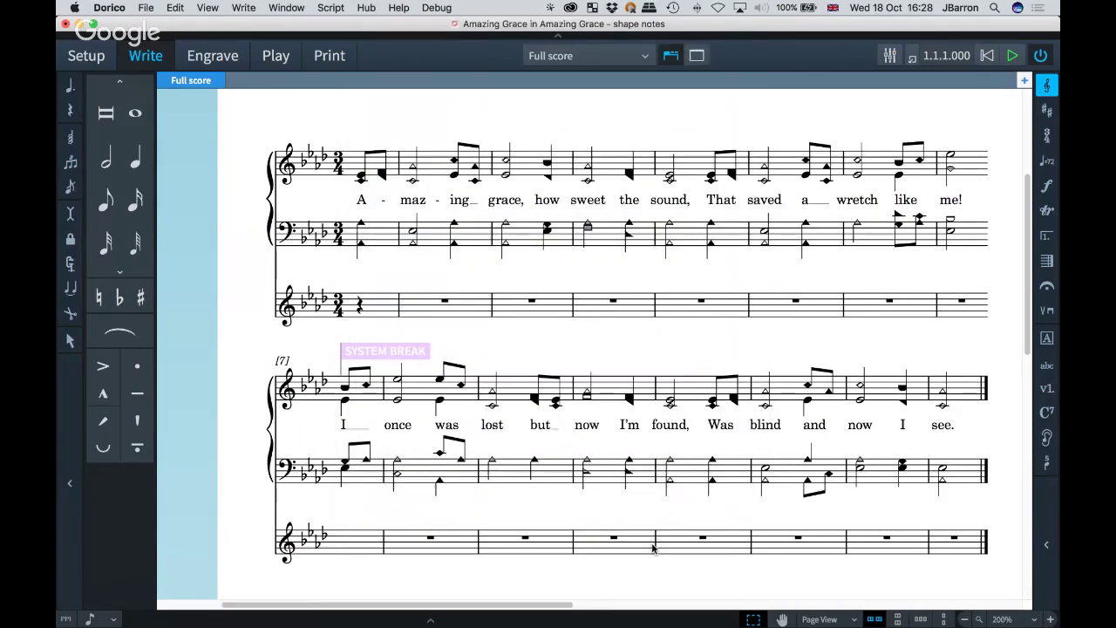
pyautogui.click(653, 548)
# - Go to Flow 2 and set the notehead design to Larger noteheads in Engraving Options
pyautogui.hscroll(3, 500, 324)
pyautogui.hscroll(10, 499, 324)
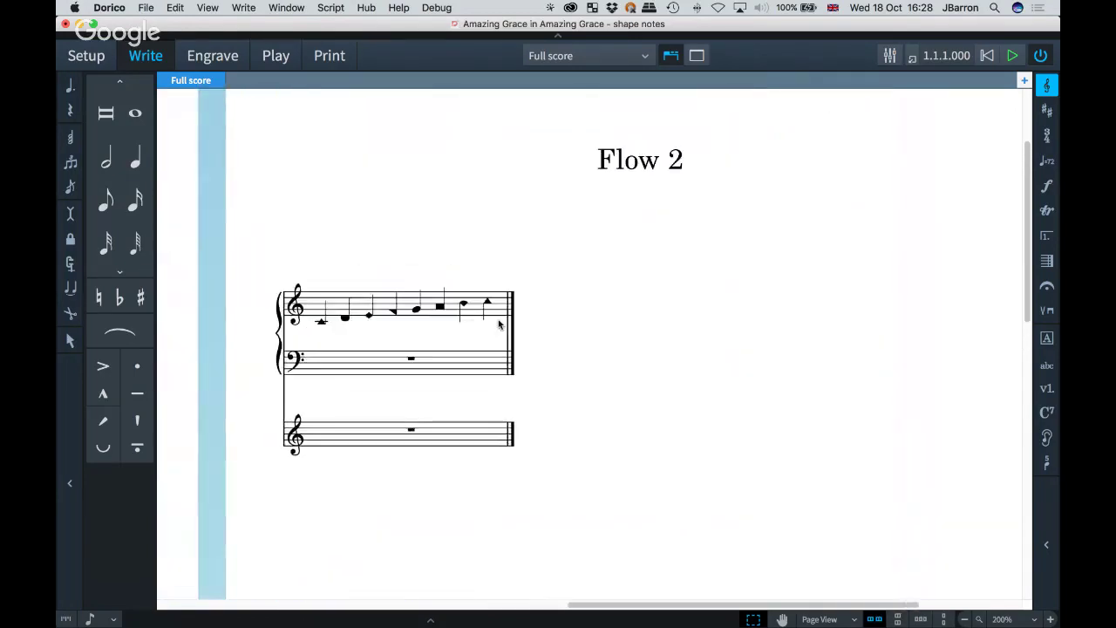
pyautogui.scroll(5, 544, 306)
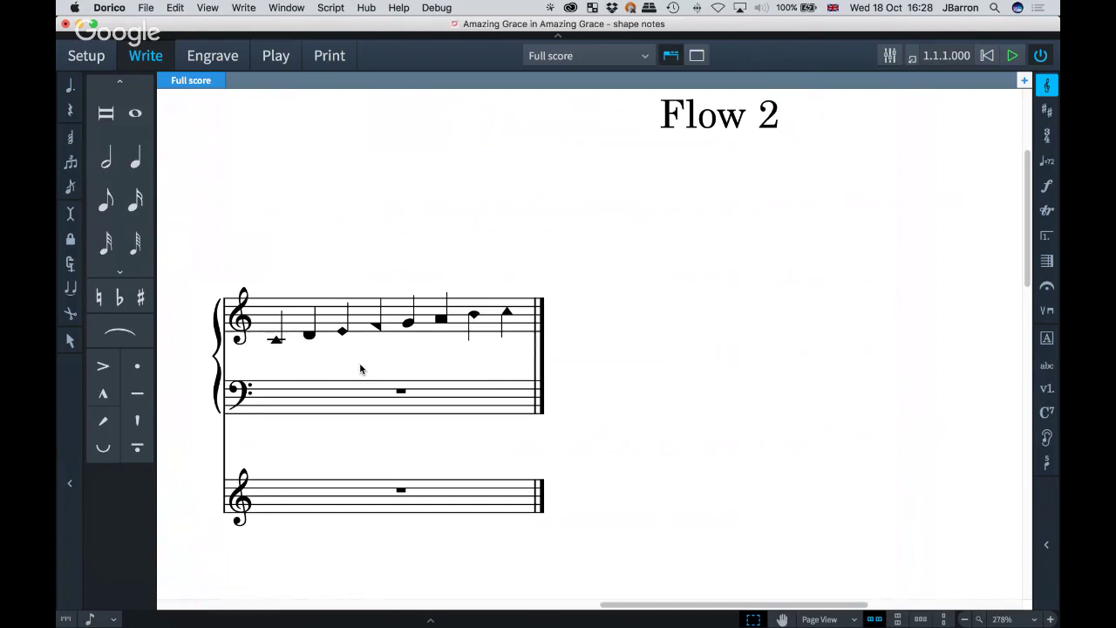
pyautogui.press('shift+super+e')
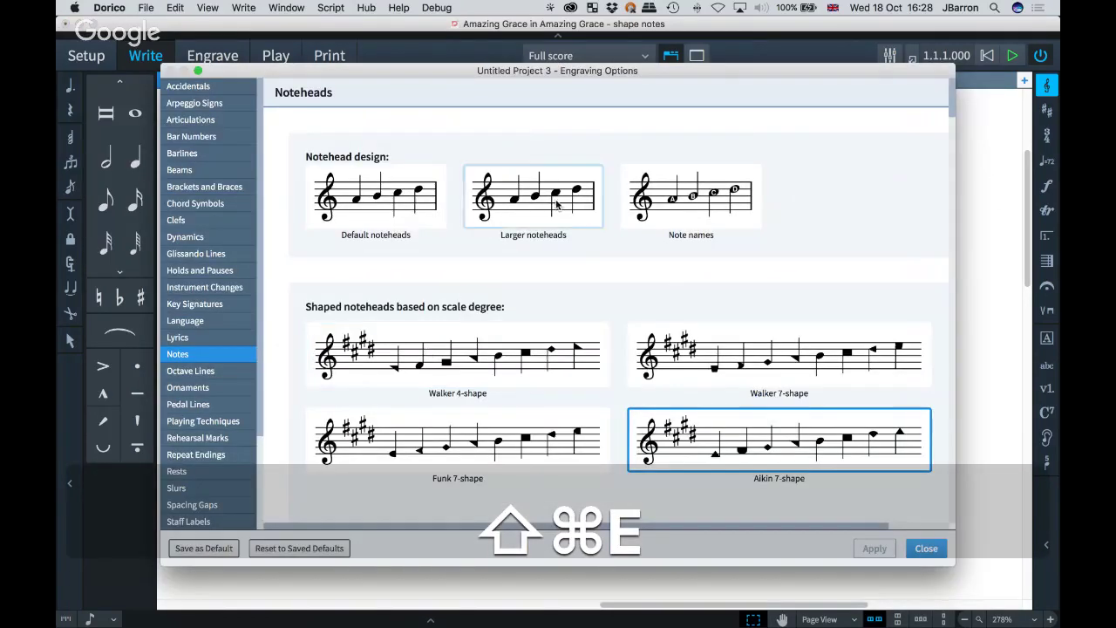
pyautogui.click(533, 196)
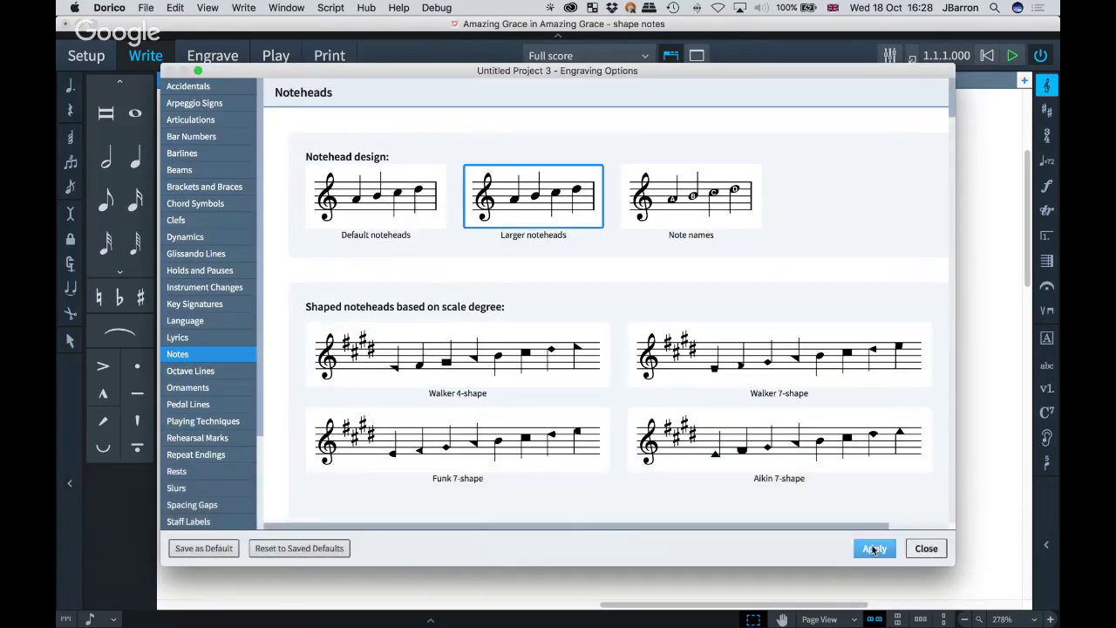
pyautogui.click(873, 548)
pyautogui.click(925, 549)
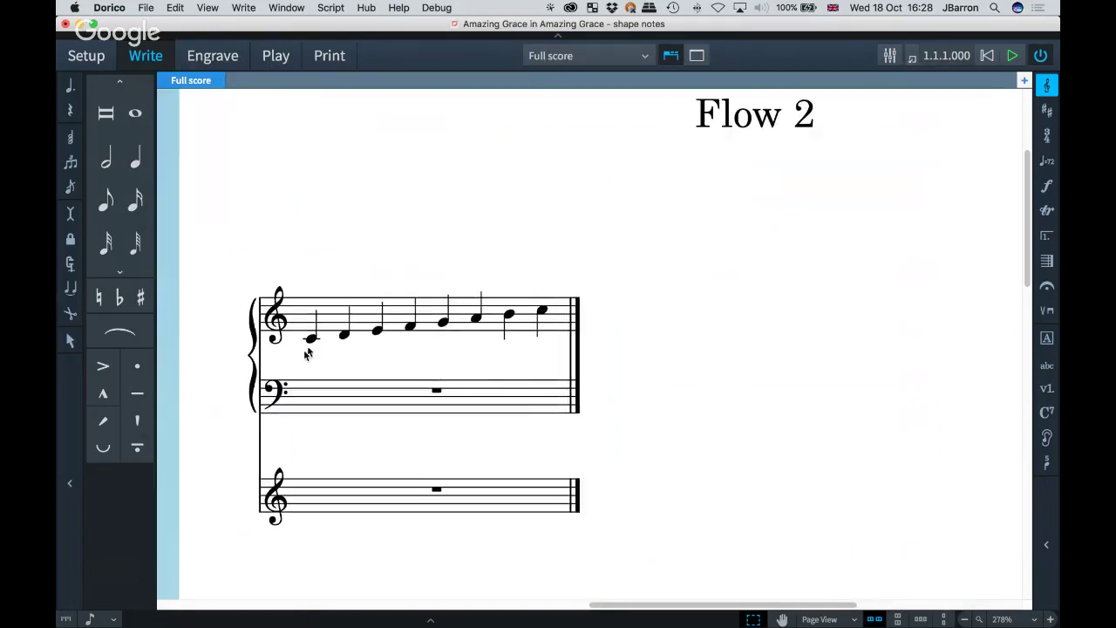
# - Select all eight notes of the Flow 2 scale, add a third above each with the interval entry 3, and undo the addition
pyautogui.click(311, 342)
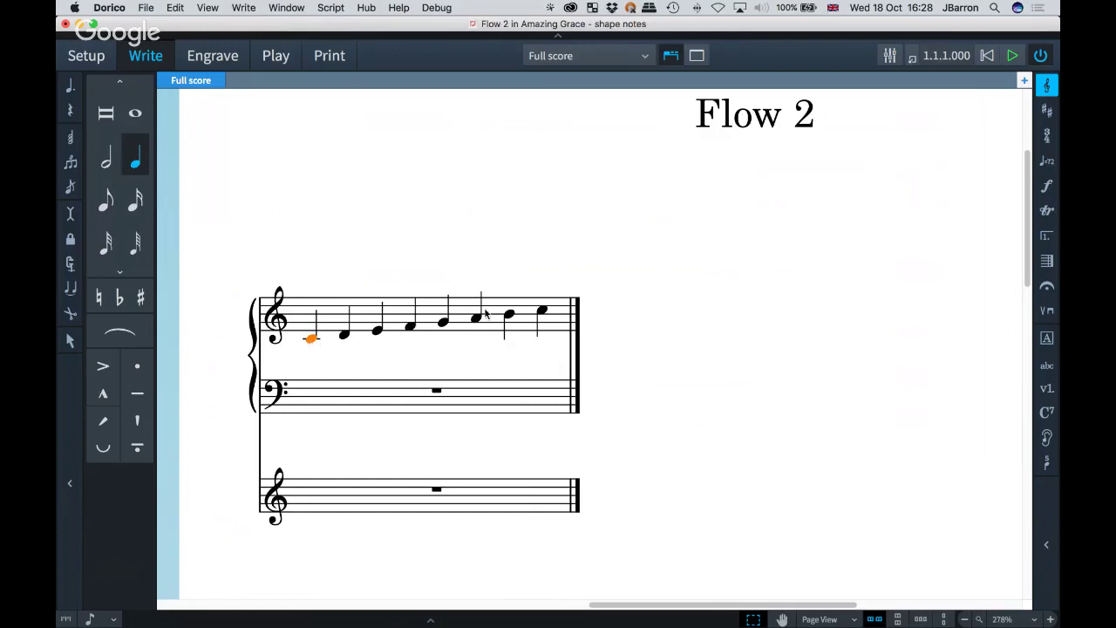
pyautogui.keyDown('shift'); pyautogui.click(539, 312); pyautogui.keyUp('shift')
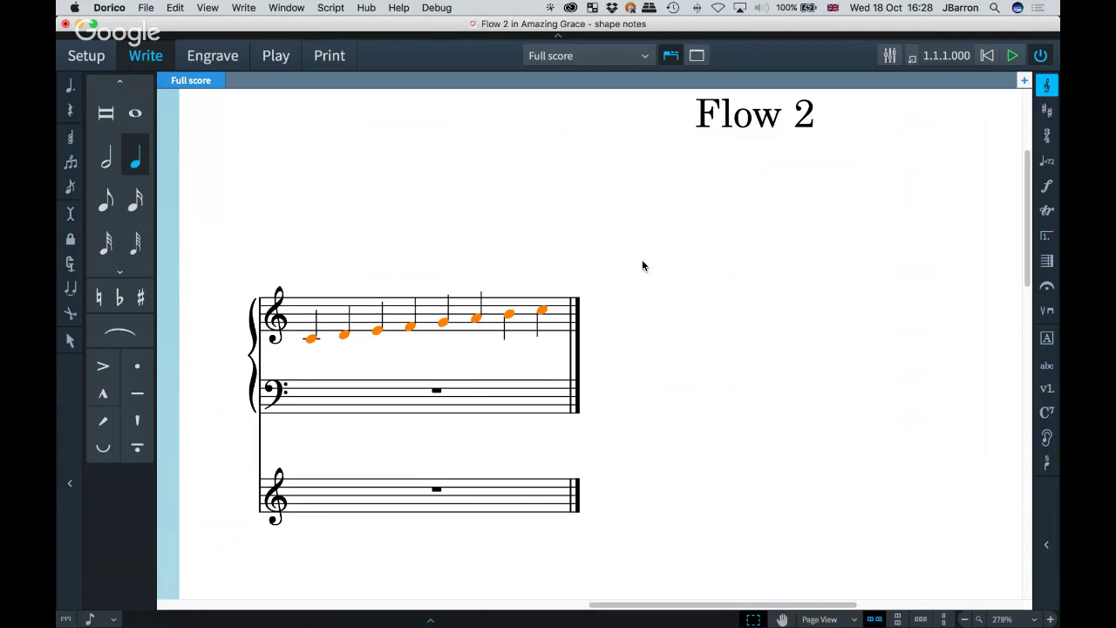
pyautogui.hotkey('shift', 'i')
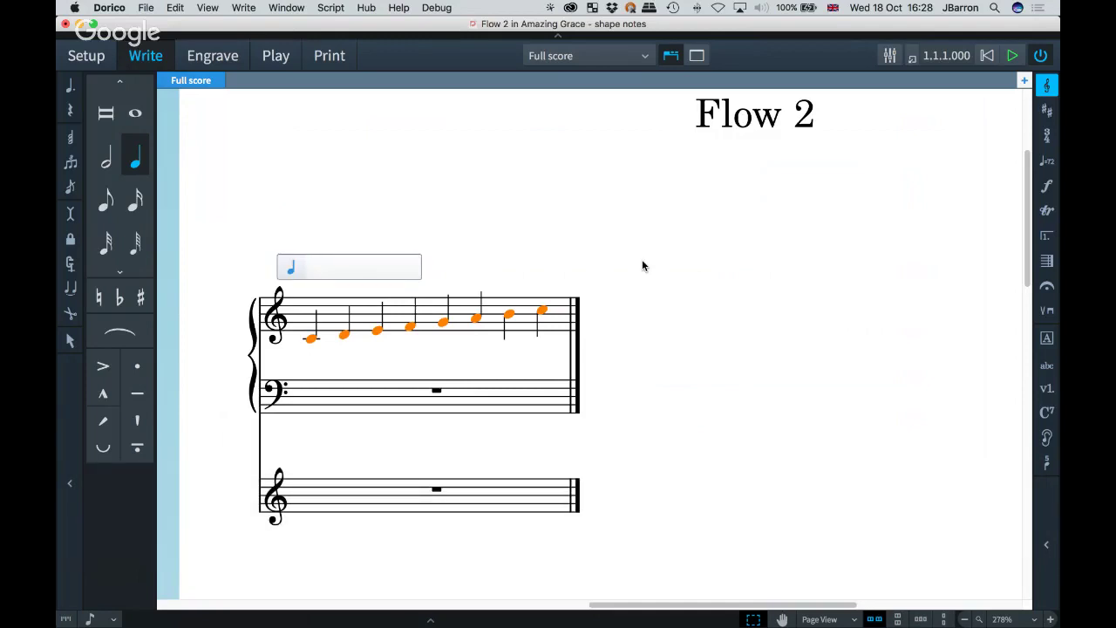
pyautogui.write('3')
pyautogui.press('Return')
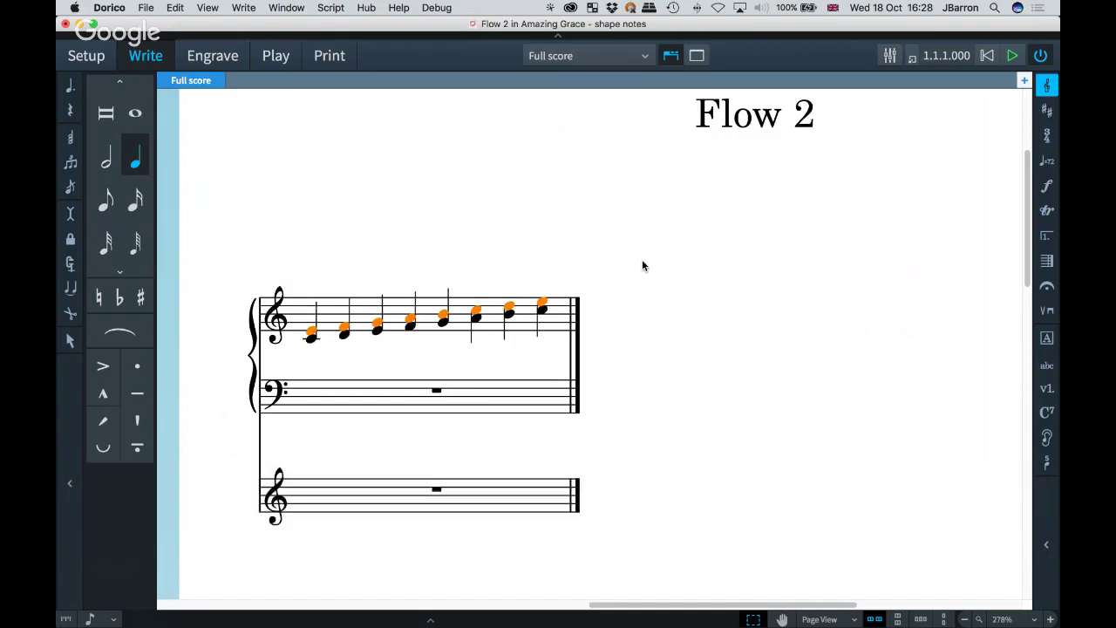
pyautogui.press('super+z')
# - Add a second, fifth and octave above the selected scale notes with the interval entry 2,5,8, and undo the addition
pyautogui.hotkey('shift', 'i')
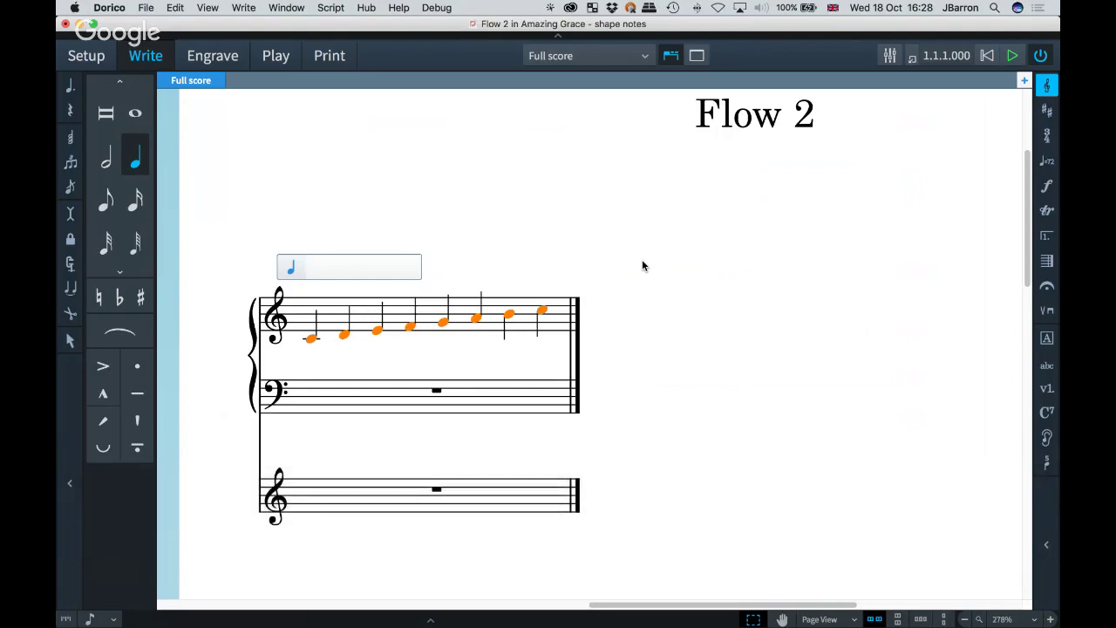
pyautogui.write('2,')
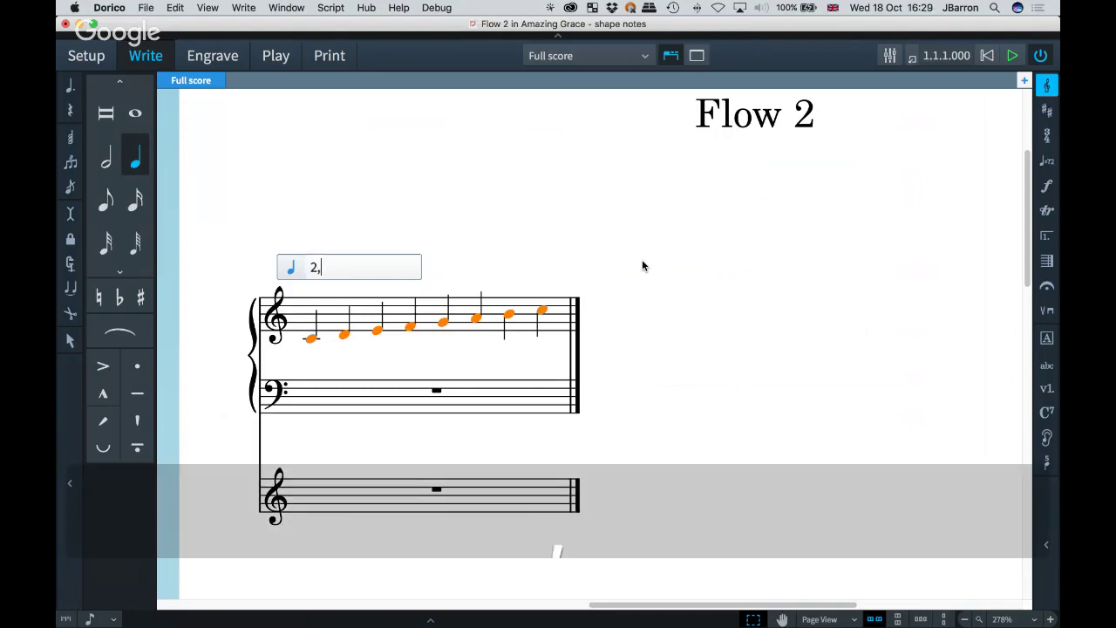
pyautogui.write('5,8')
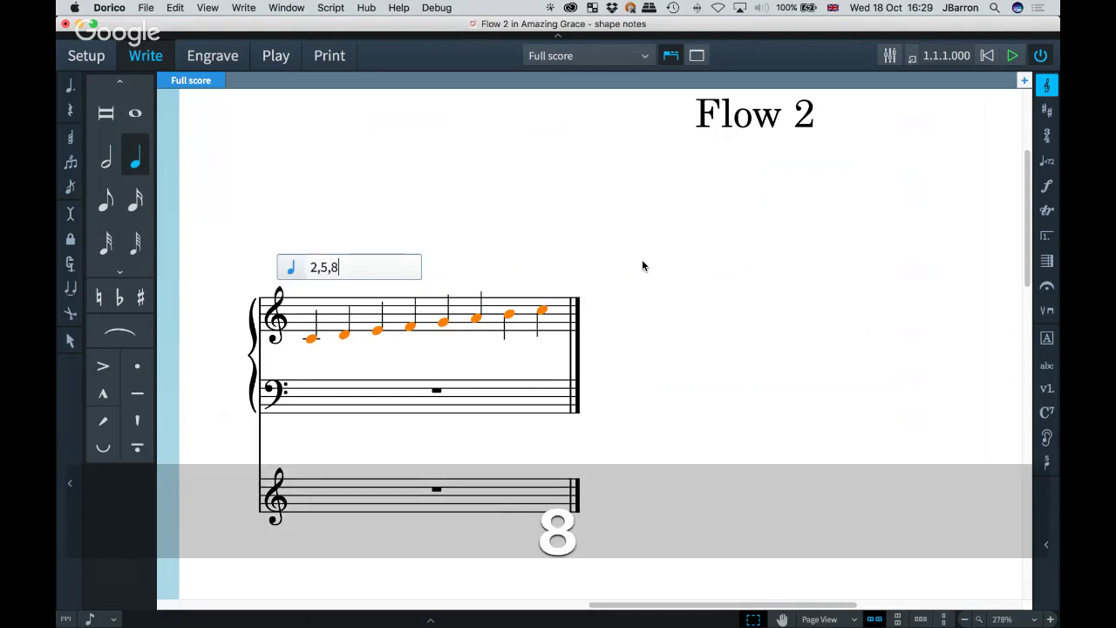
pyautogui.press('Return')
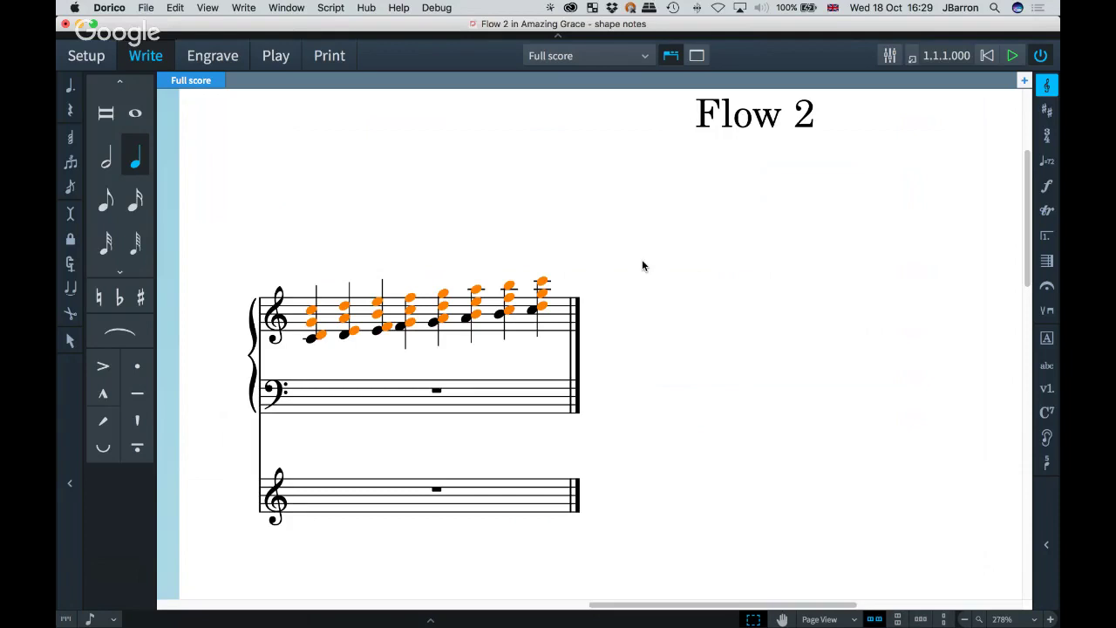
pyautogui.press('super+z')
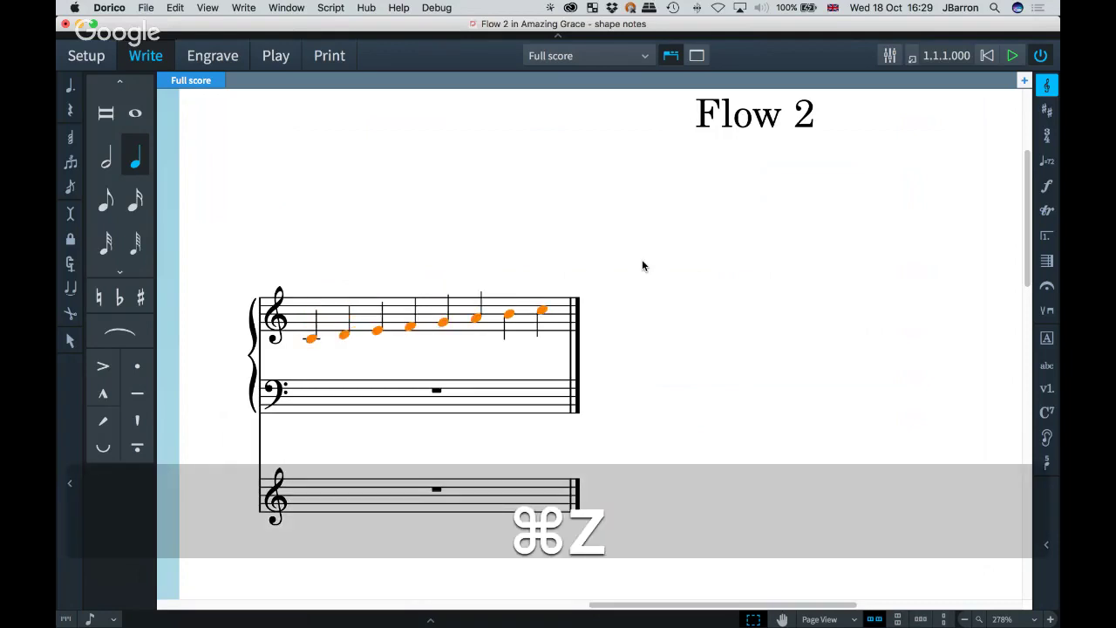
# - Add a minor third, fifth and minor seventh above the selected notes with the interval entry m3,5,m7, and undo the addition
pyautogui.hotkey('shift', 'i')
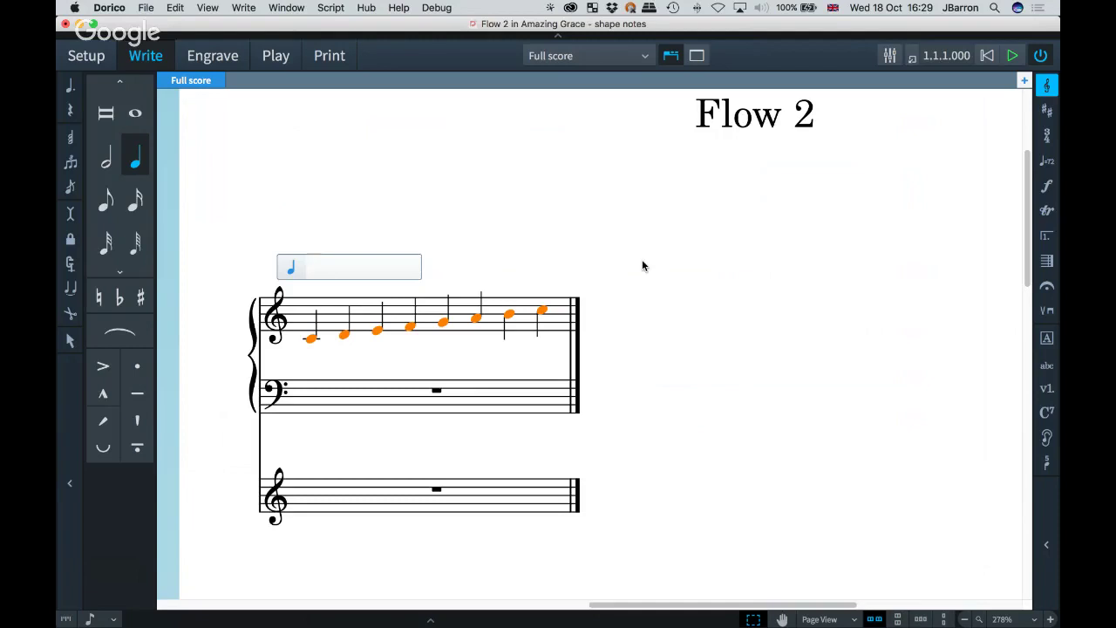
pyautogui.write('m3')
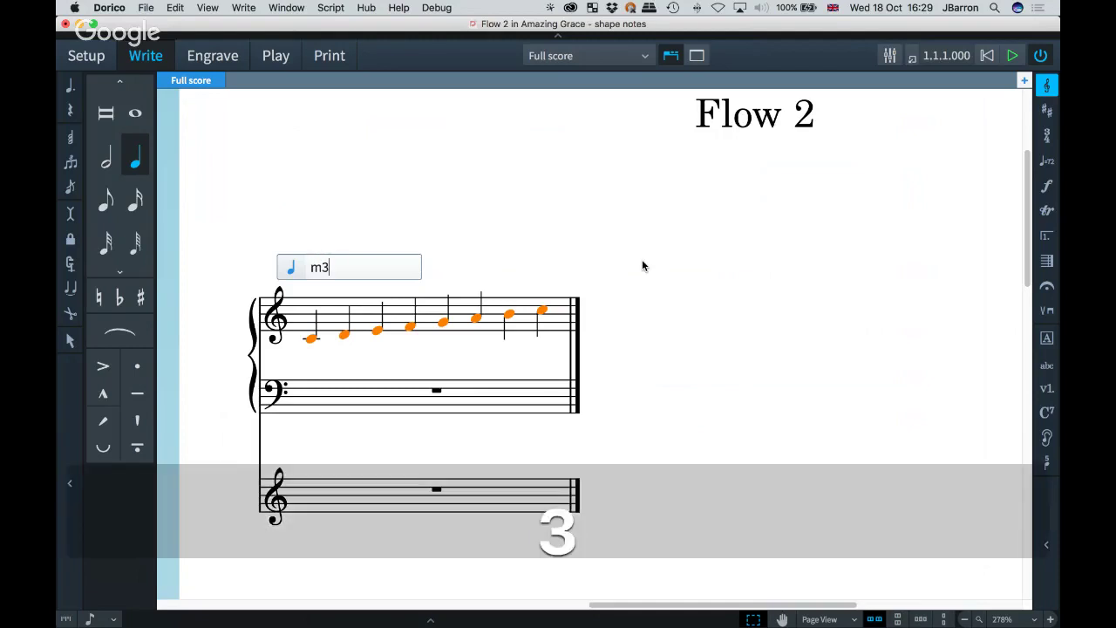
pyautogui.write(',5,m7')
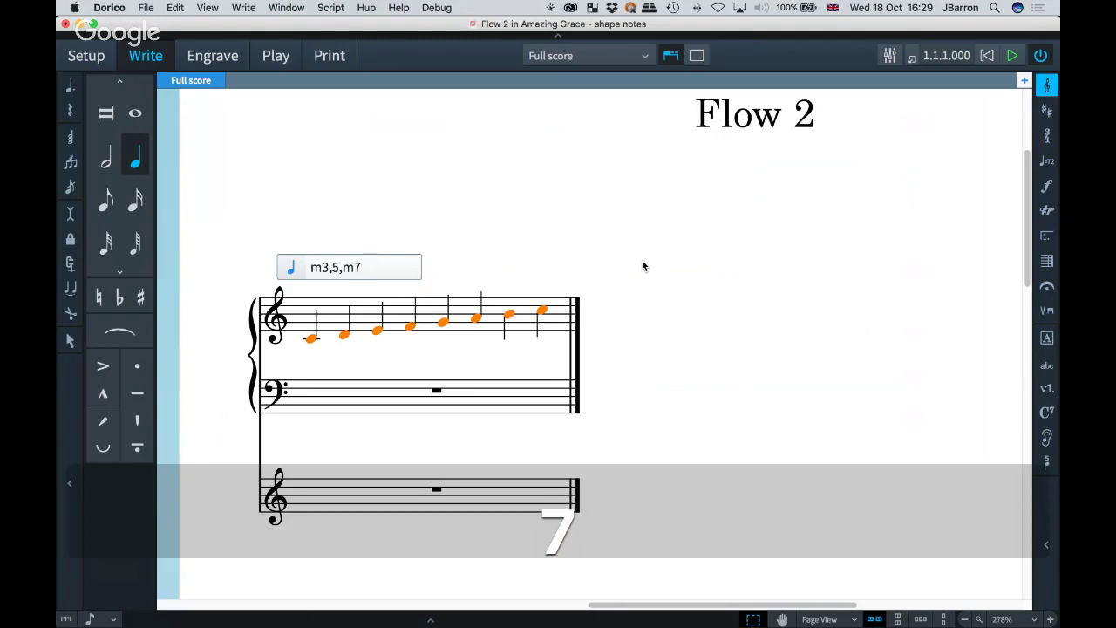
pyautogui.press('Return')
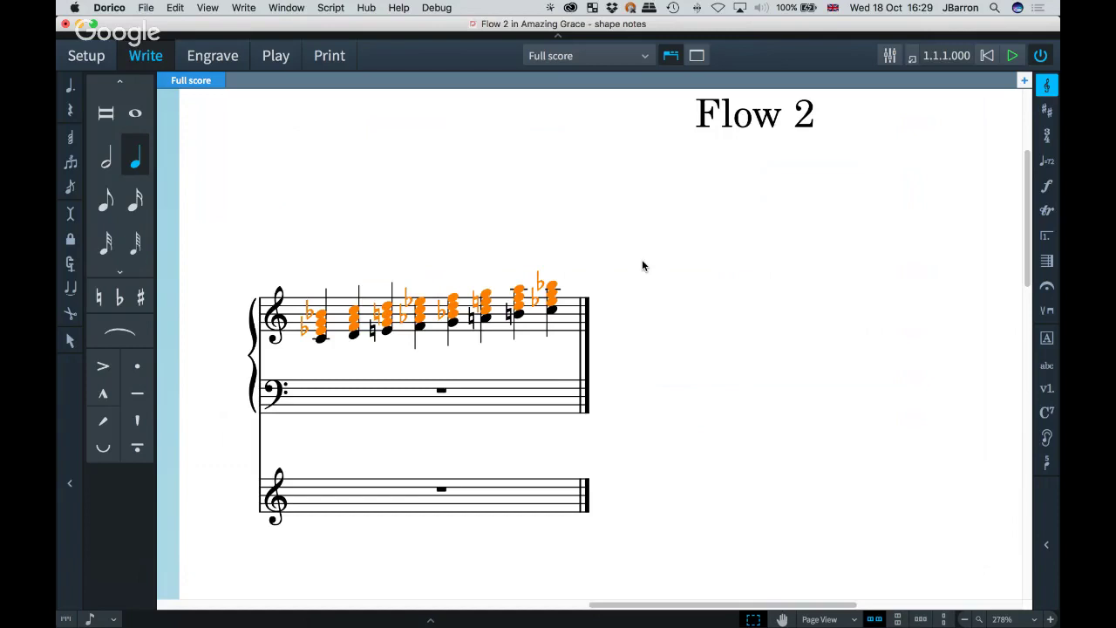
pyautogui.press('super+z')
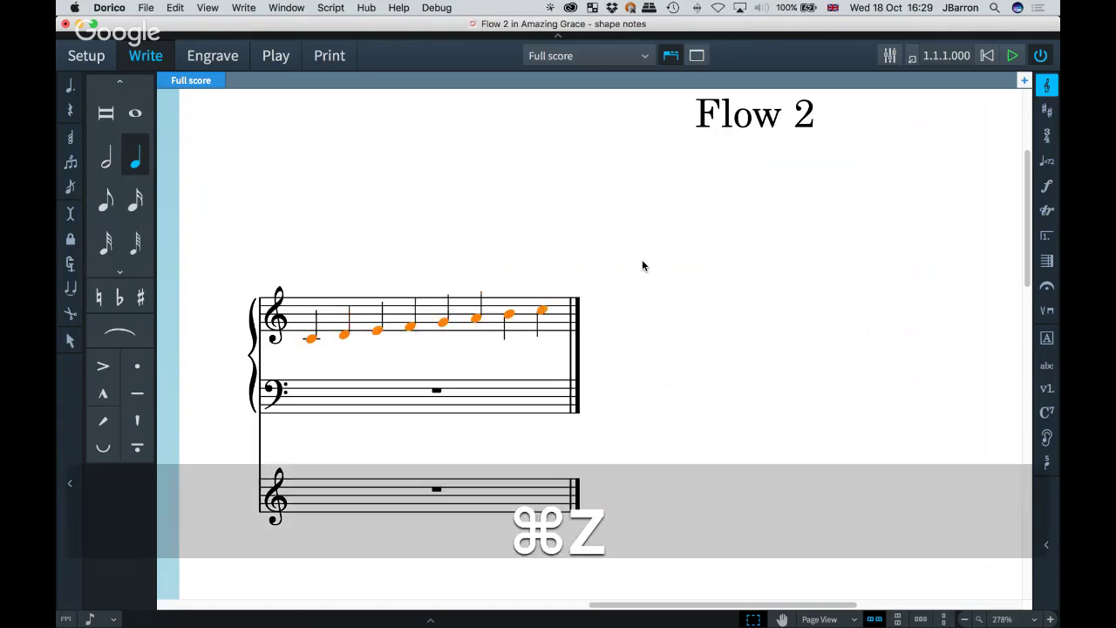
# - Add an augmented second, diminished fifth and minor seventh above the selected notes with the interval entry aug2,dim5,m7, and undo the addition
pyautogui.hotkey('shift', 'i')
pyautogui.write('aud')
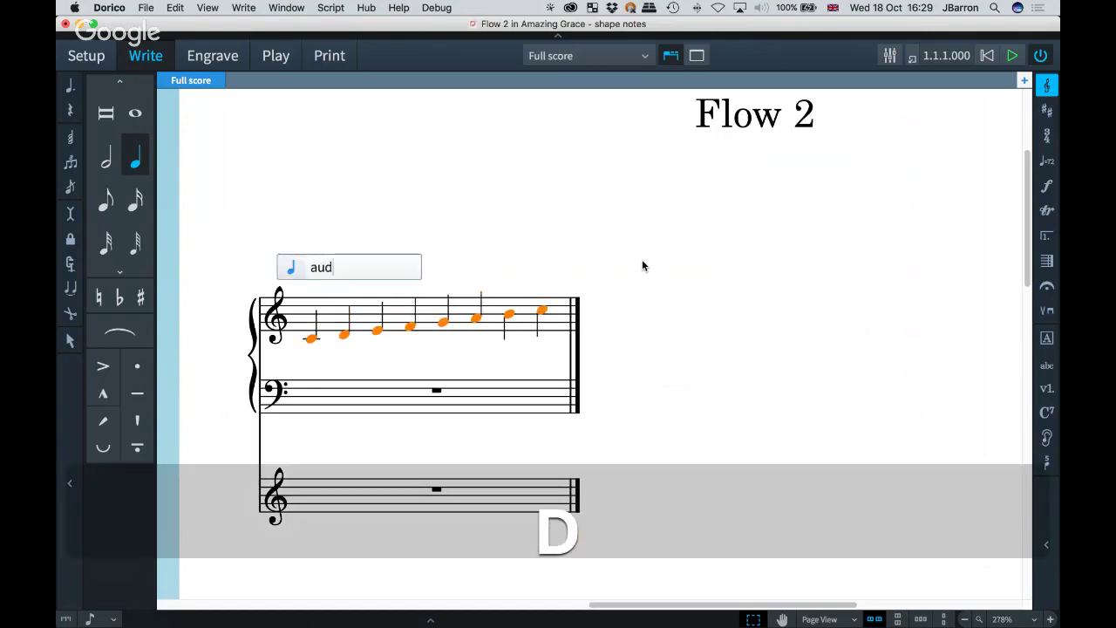
pyautogui.press('BackSpace')
pyautogui.write('g2,dim')
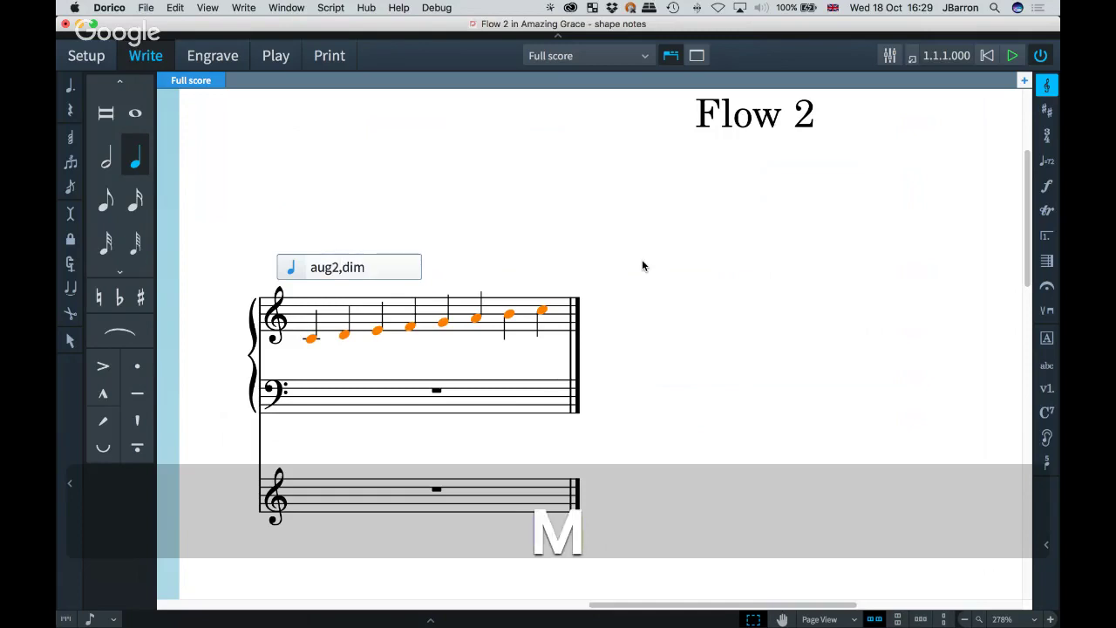
pyautogui.write('5,m7')
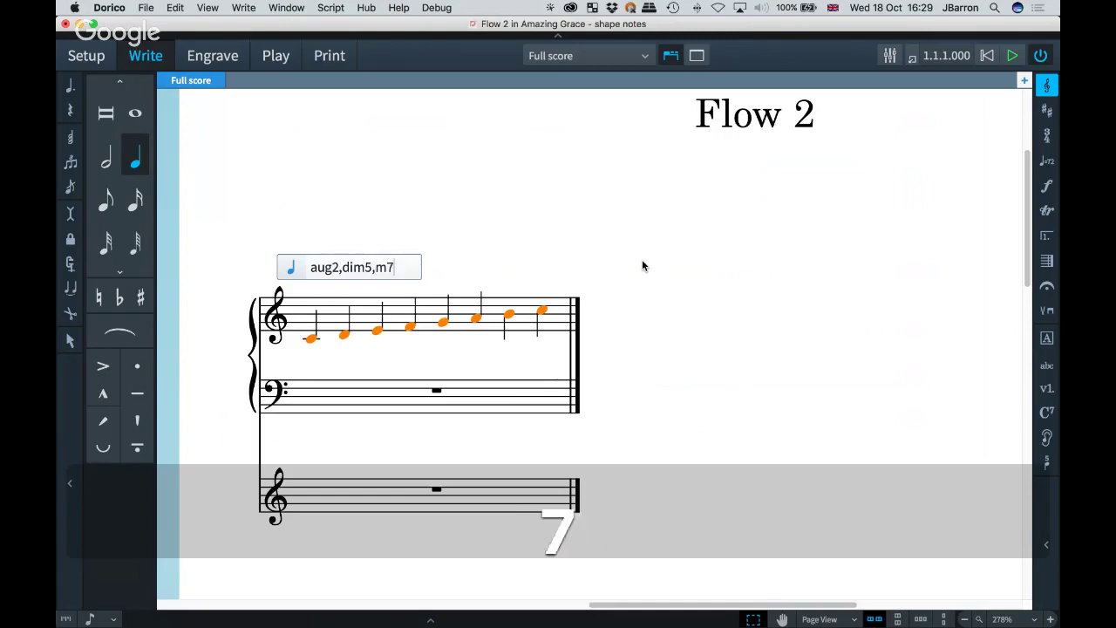
pyautogui.press('Return')
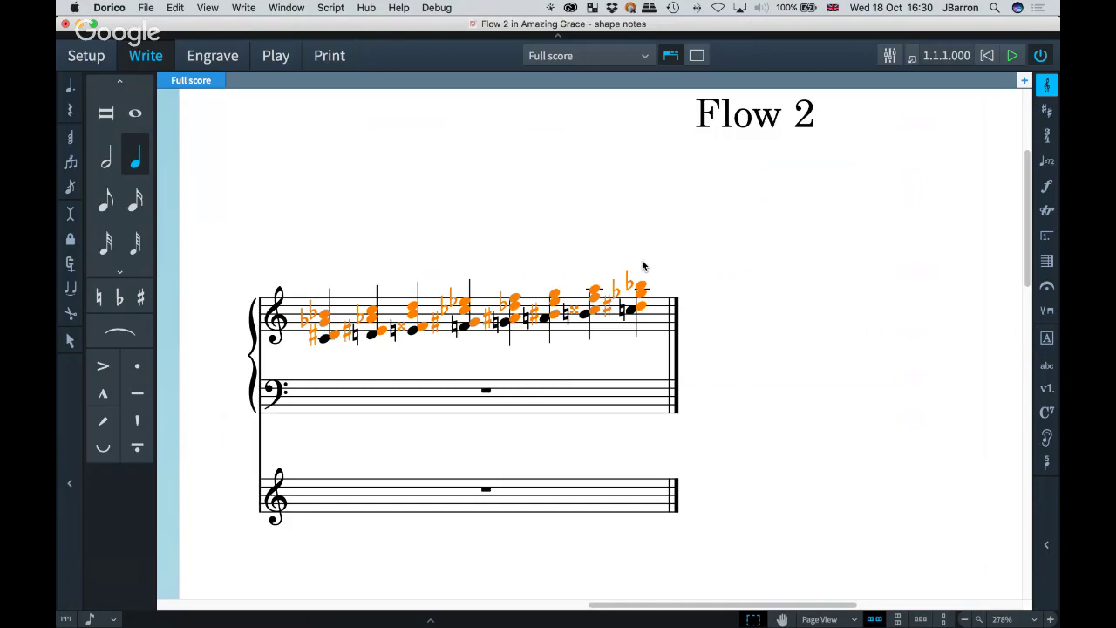
pyautogui.press('super+z')
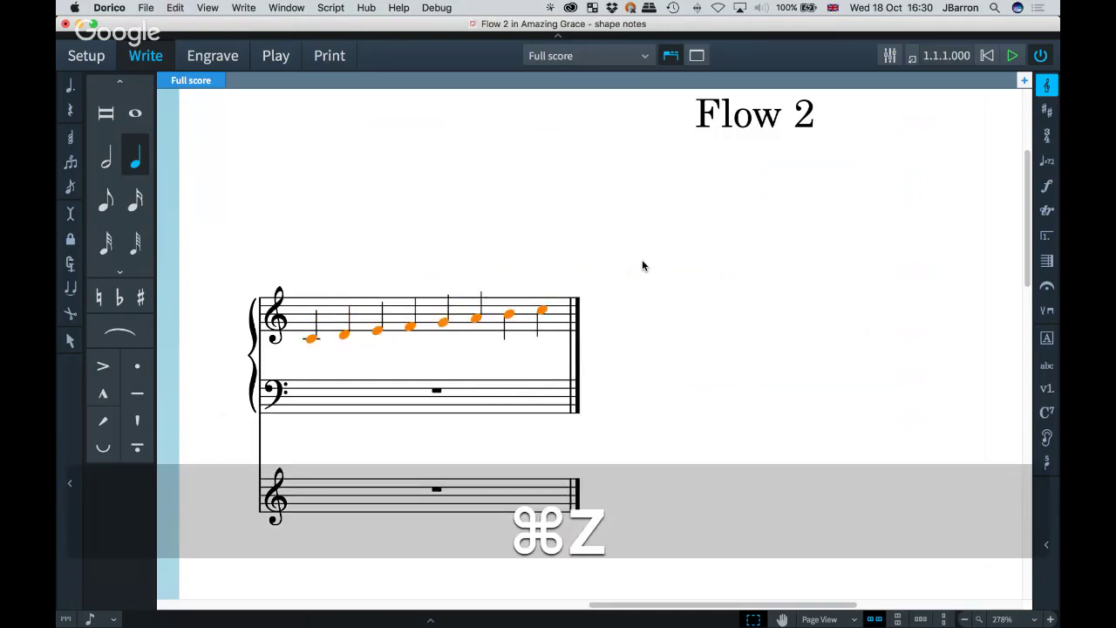
# - Transpose the selected scale notes up a third with the interval entry t3
pyautogui.press('shift')
pyautogui.hotkey('shift', 't')
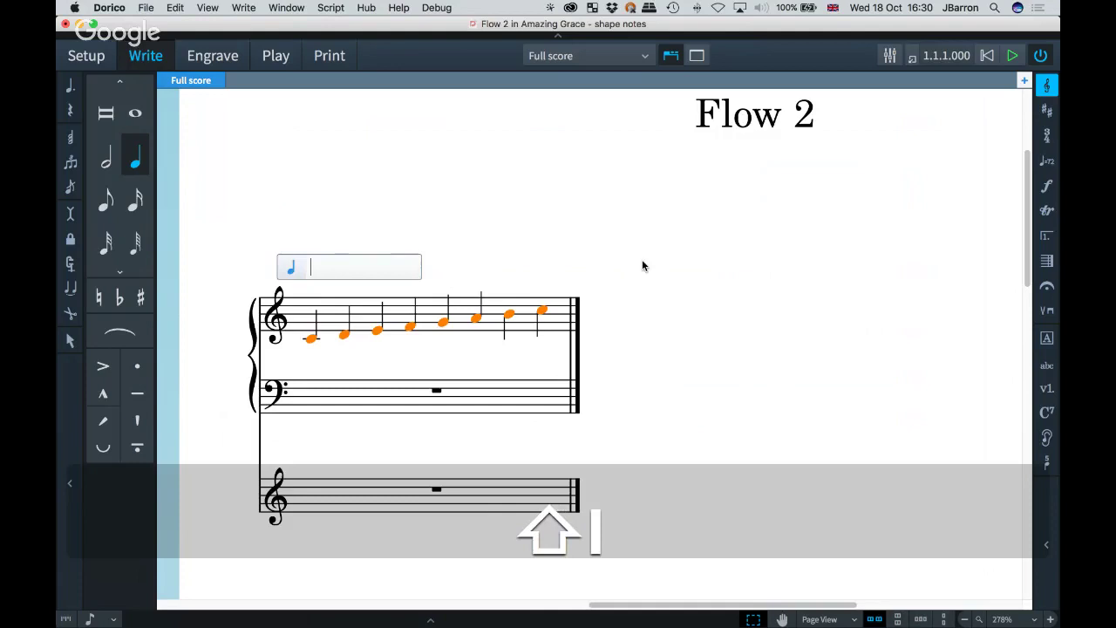
pyautogui.write('t3')
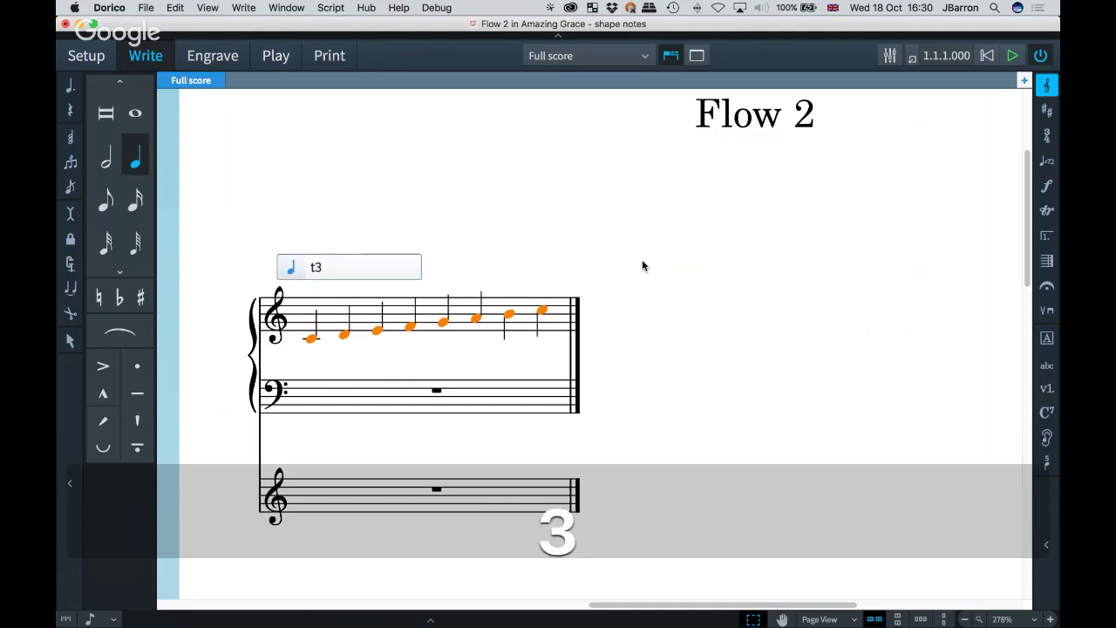
pyautogui.press('Return')
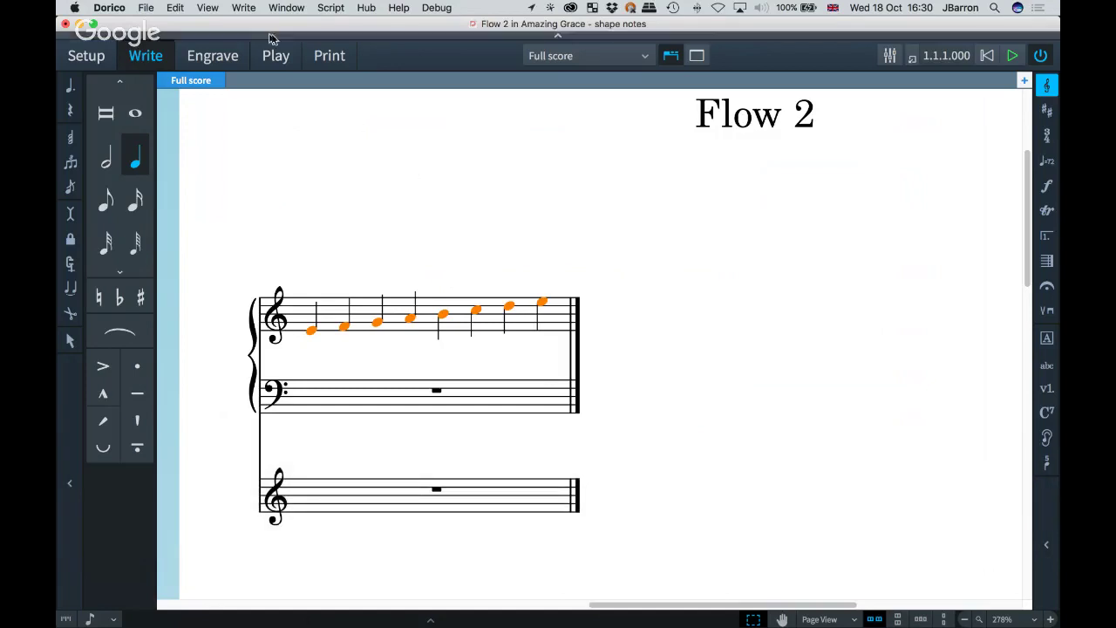
# - View the Transpose dialog's options, close it without changes, and undo the transposition by a third
pyautogui.click(246, 9)
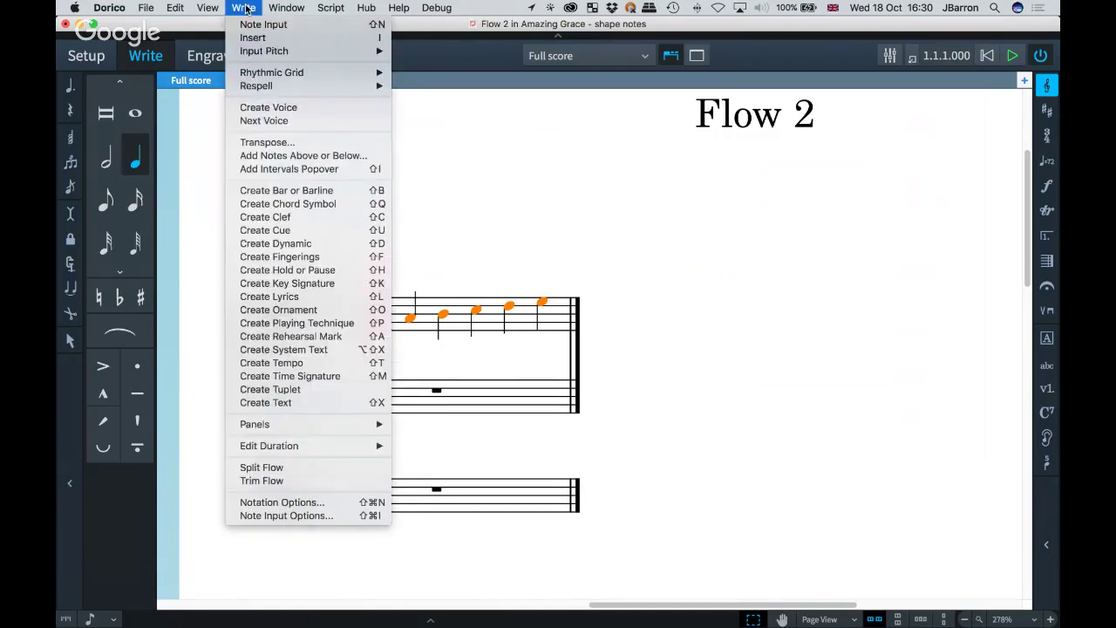
pyautogui.click(258, 140)
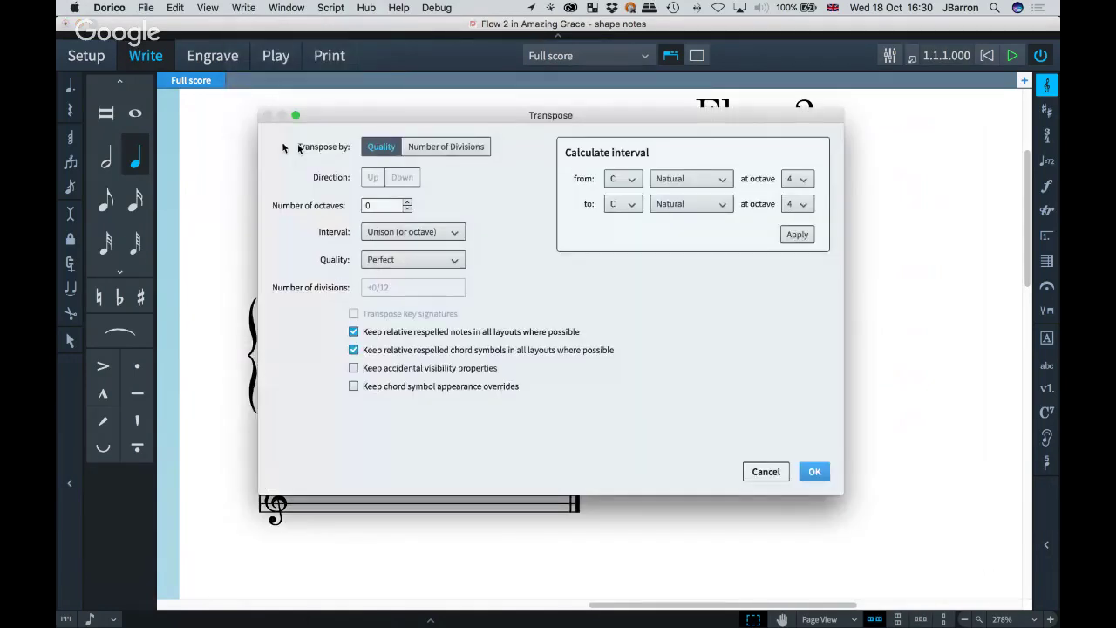
pyautogui.click(766, 472)
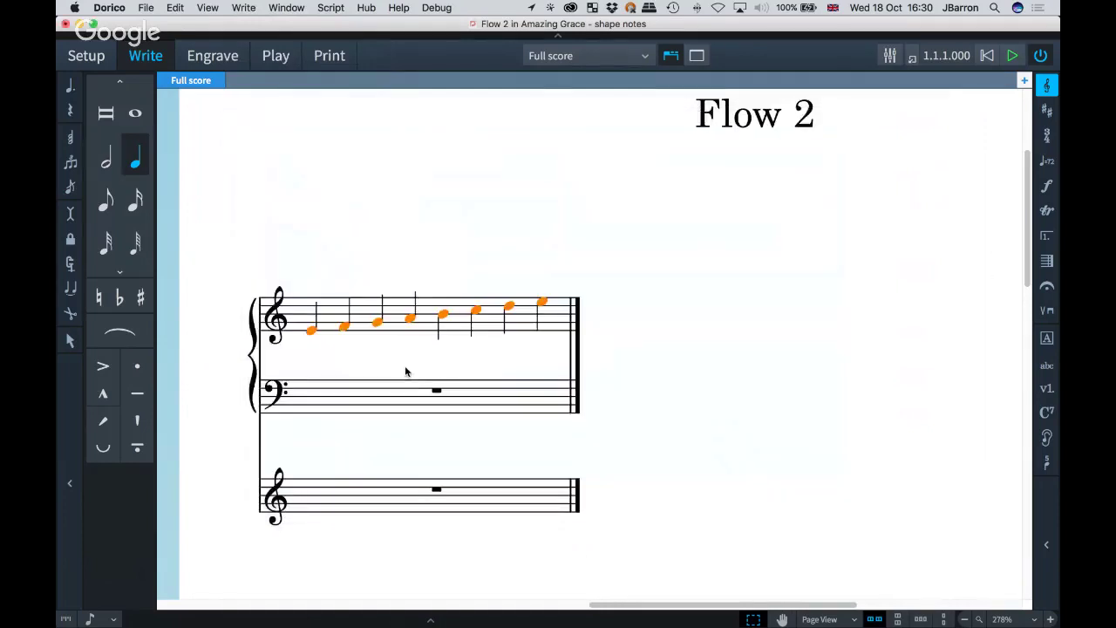
pyautogui.press('super+z')
# - Transpose the selected scale notes up a diminished fifth with the interval entry tdim5
pyautogui.press('shift')
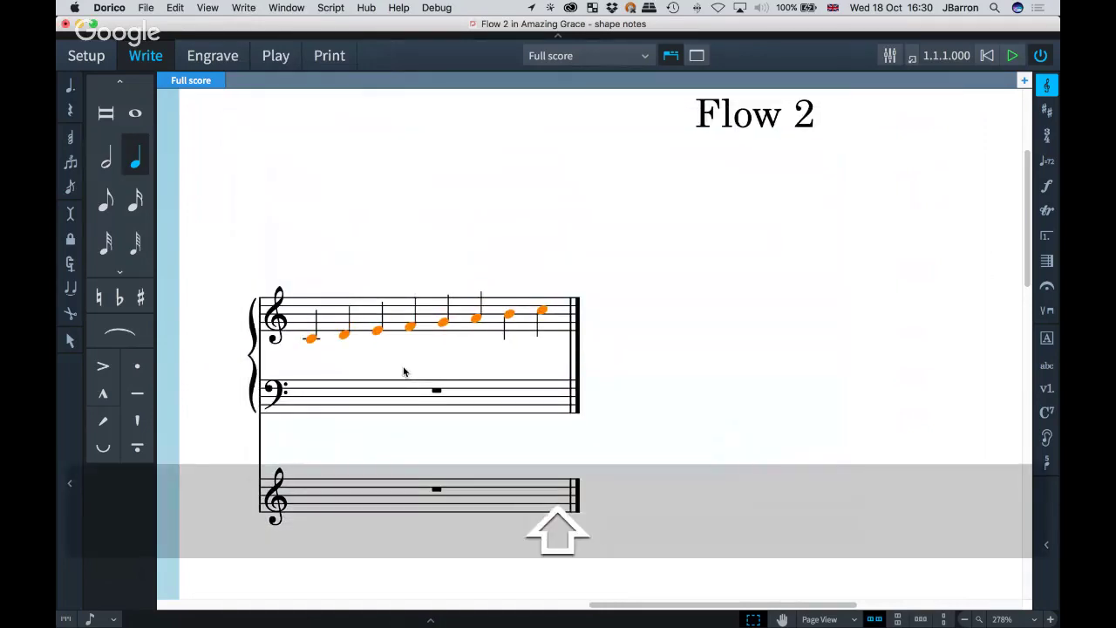
pyautogui.hotkey('shift', 't')
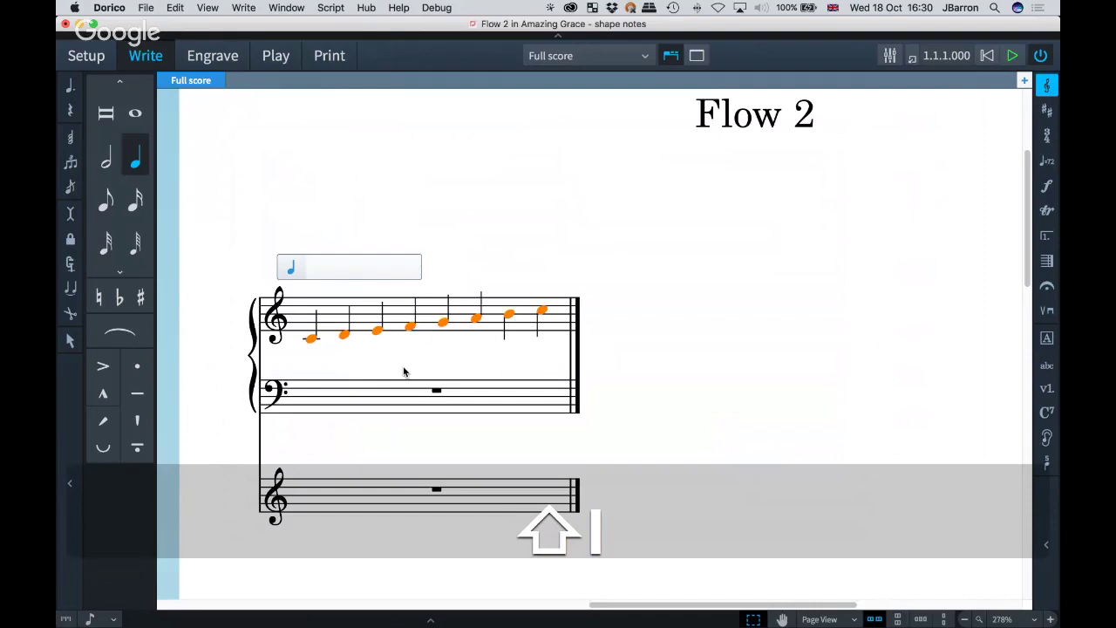
pyautogui.write('t')
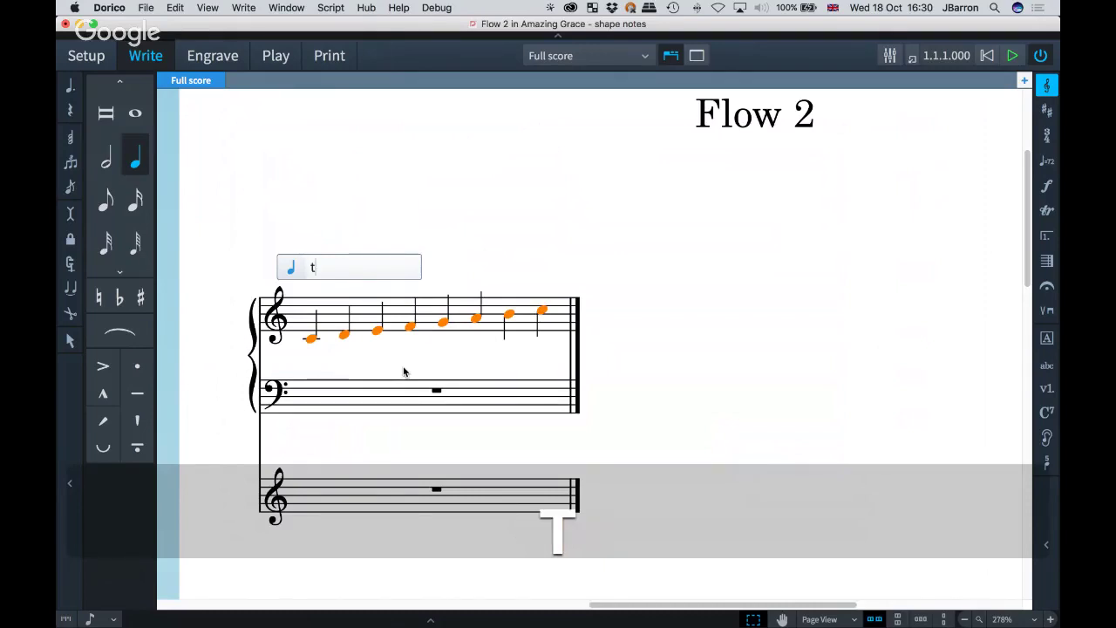
pyautogui.write('dim5')
pyautogui.press('Return')
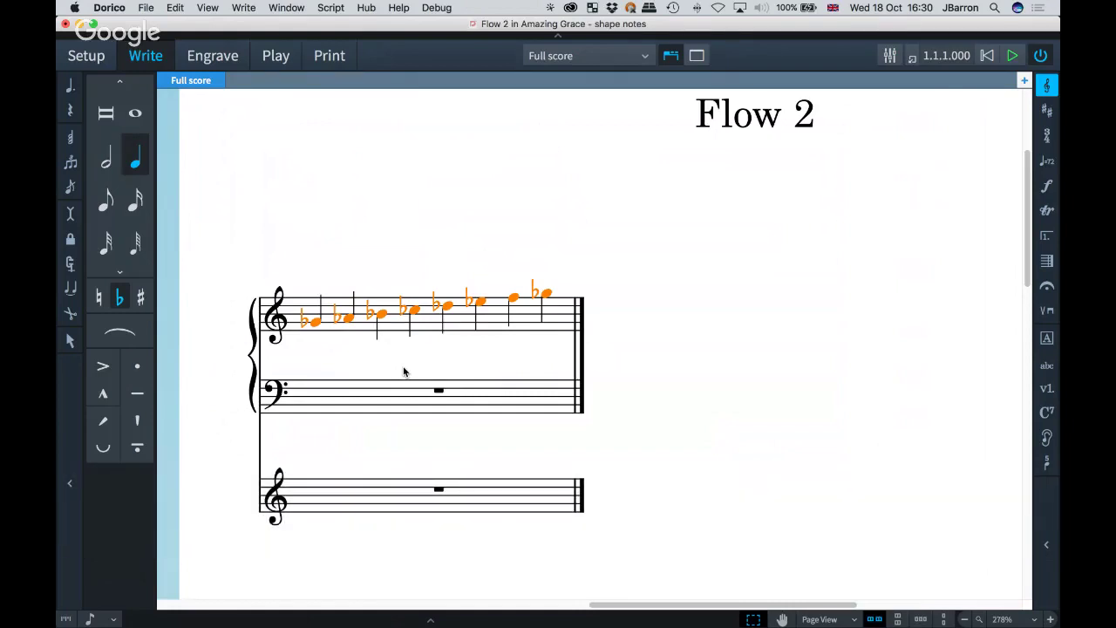
# - Add a third above the transposed notes with the interval entry 3, and undo both the addition and the transposition
pyautogui.hotkey('shift', 'i')
pyautogui.write('3')
pyautogui.press('Return')
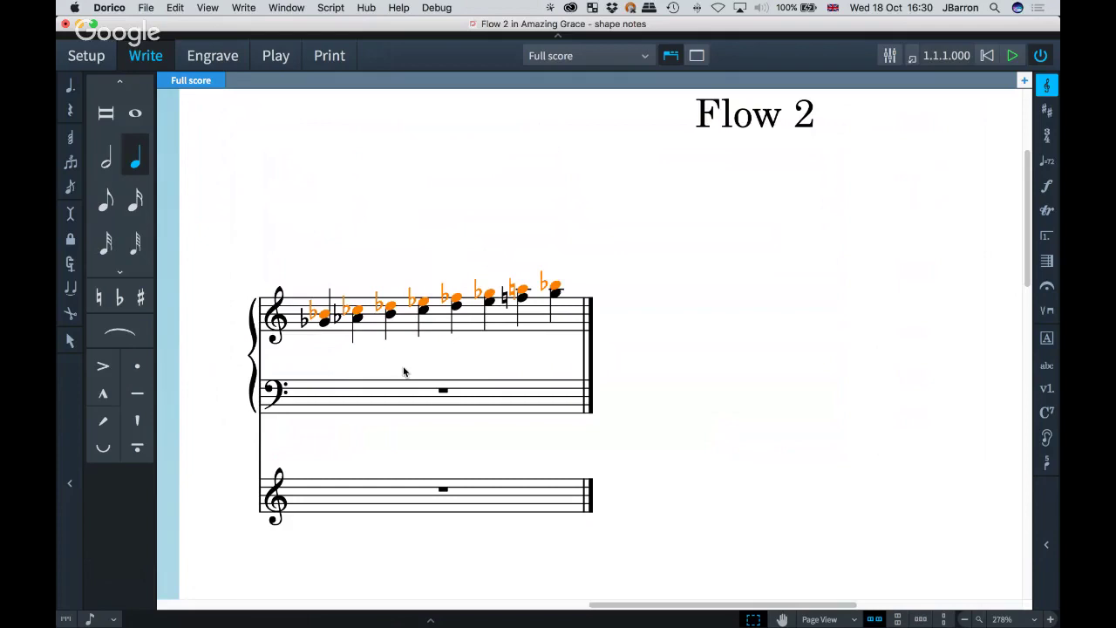
pyautogui.press('super+z')
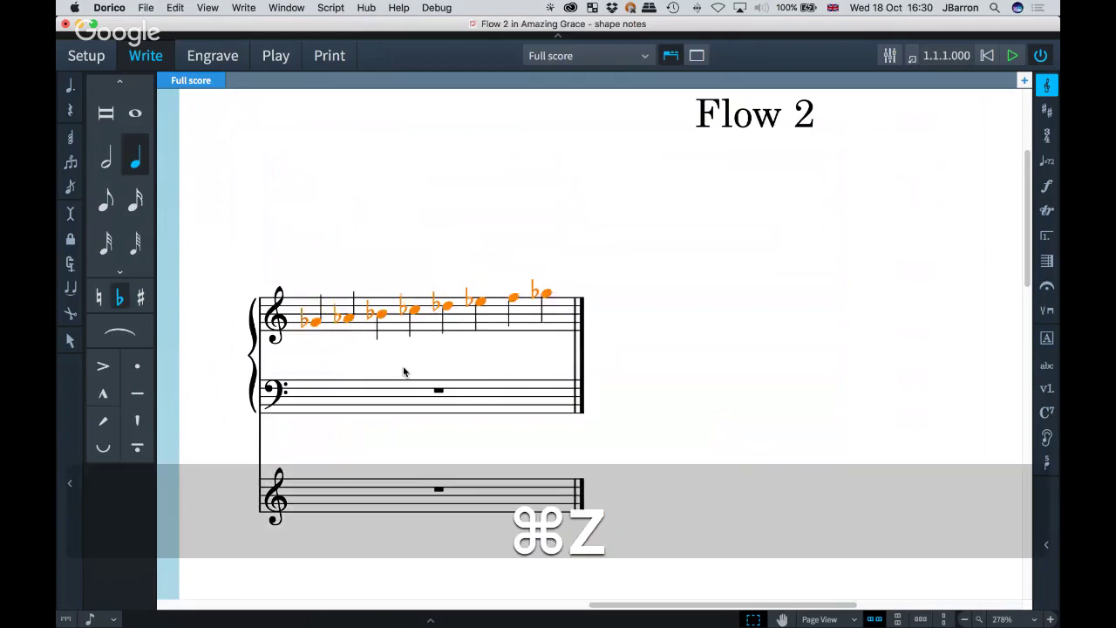
pyautogui.press('super+z')
# - Add a third below the selected scale notes with the interval entry -3, and undo the addition
pyautogui.hotkey('shift', 'i')
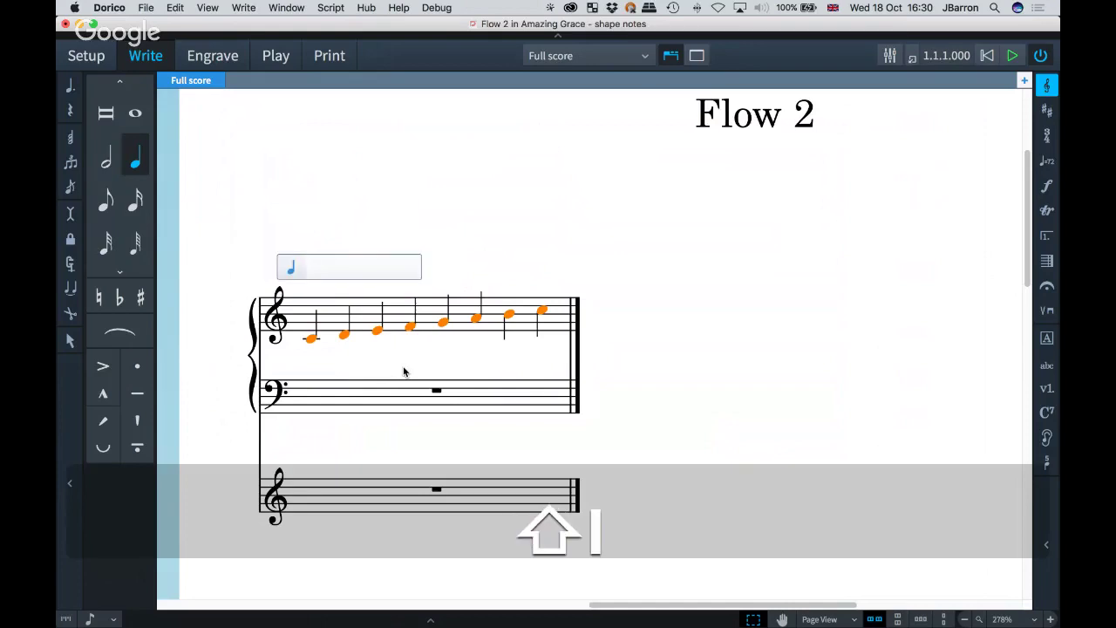
pyautogui.write('-3')
pyautogui.press('Return')
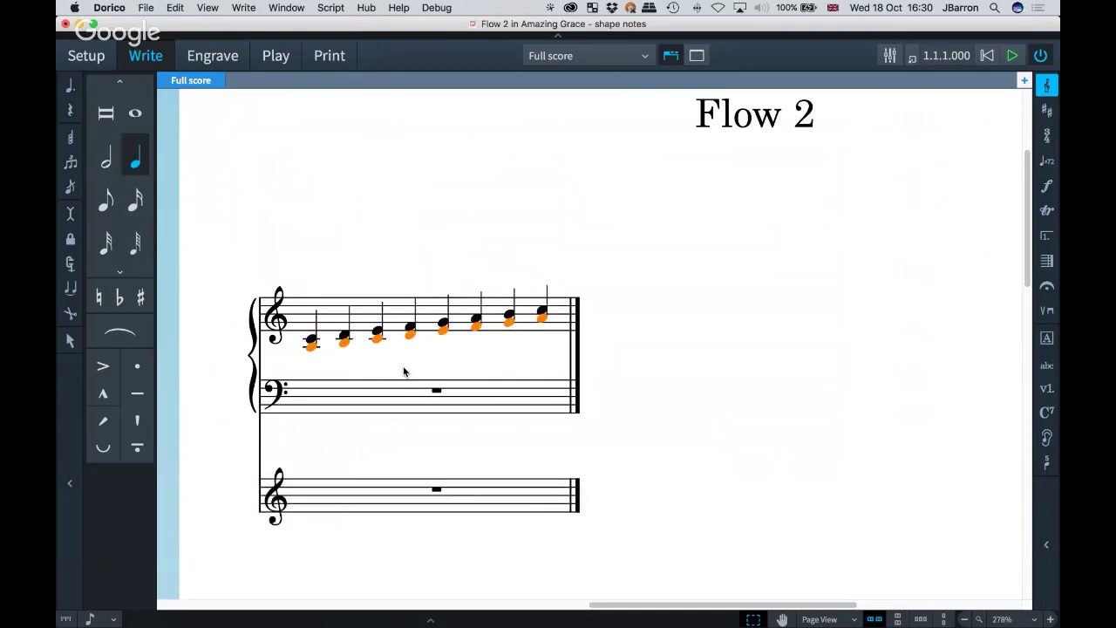
pyautogui.press('super+z')
# - Add a third below plus a fifth and minor seventh above the selected notes with the interval entry -3,5,m7, and clear the selection
pyautogui.hotkey('shift', 'i')
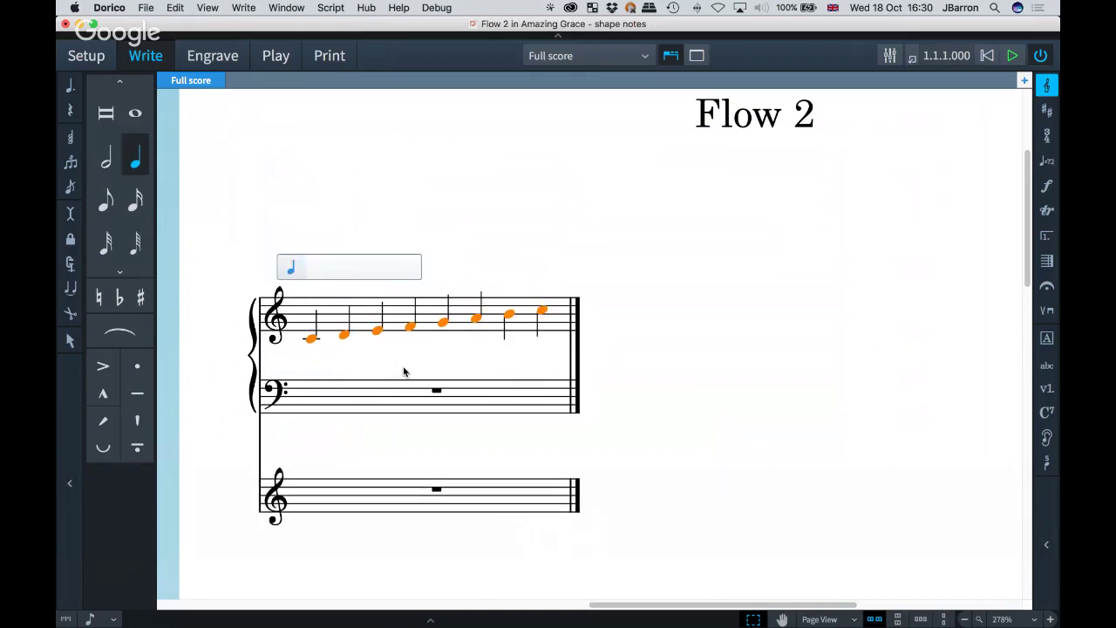
pyautogui.write('-3,5')
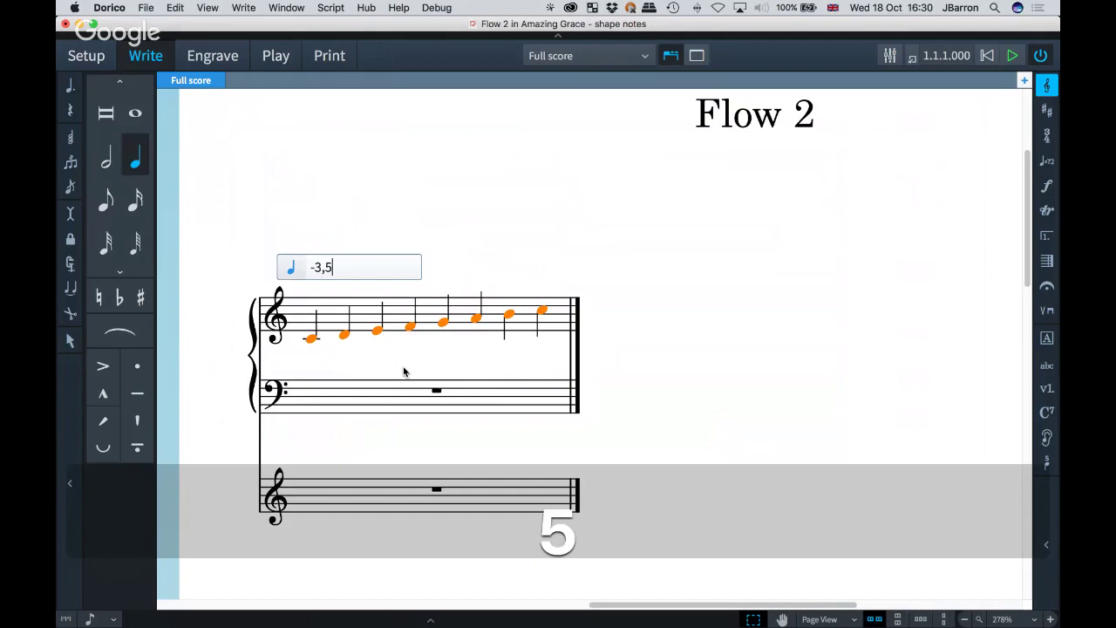
pyautogui.write(',m7')
pyautogui.press('Return')
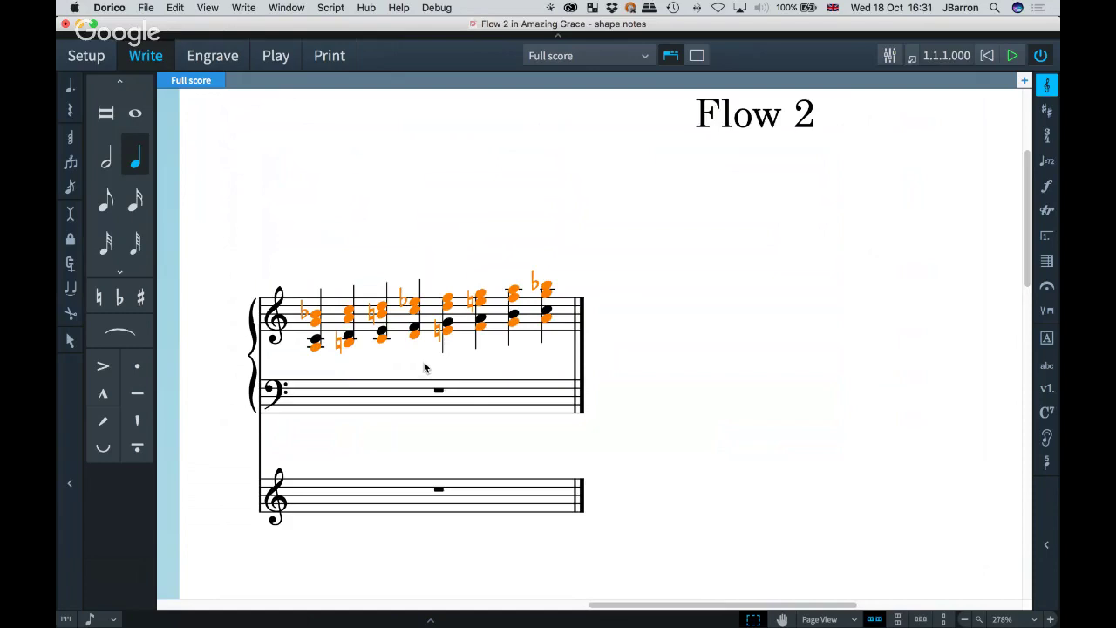
pyautogui.click(613, 312)
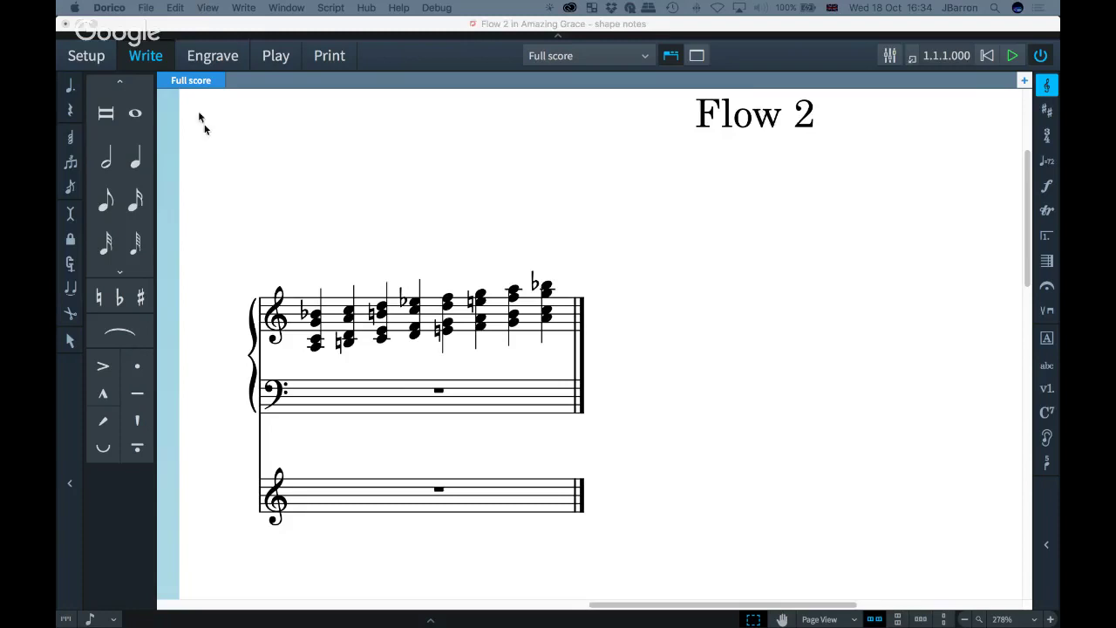
# - Select the top note of the fourth chord and examine the available Edit Duration commands without applying any
pyautogui.click(242, 8)
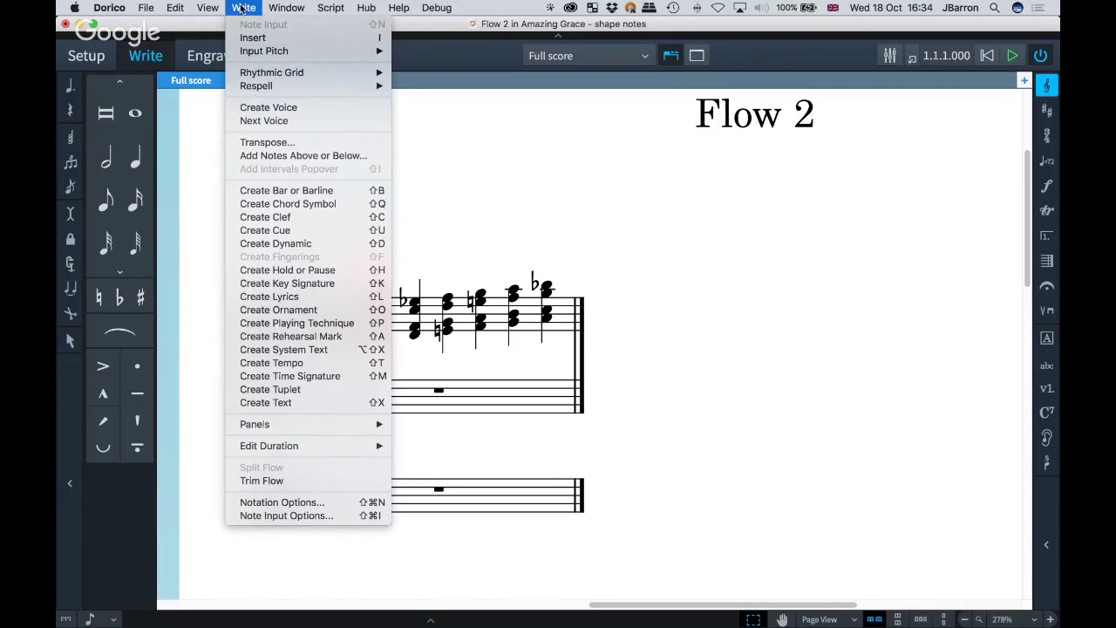
pyautogui.moveTo(325, 446)
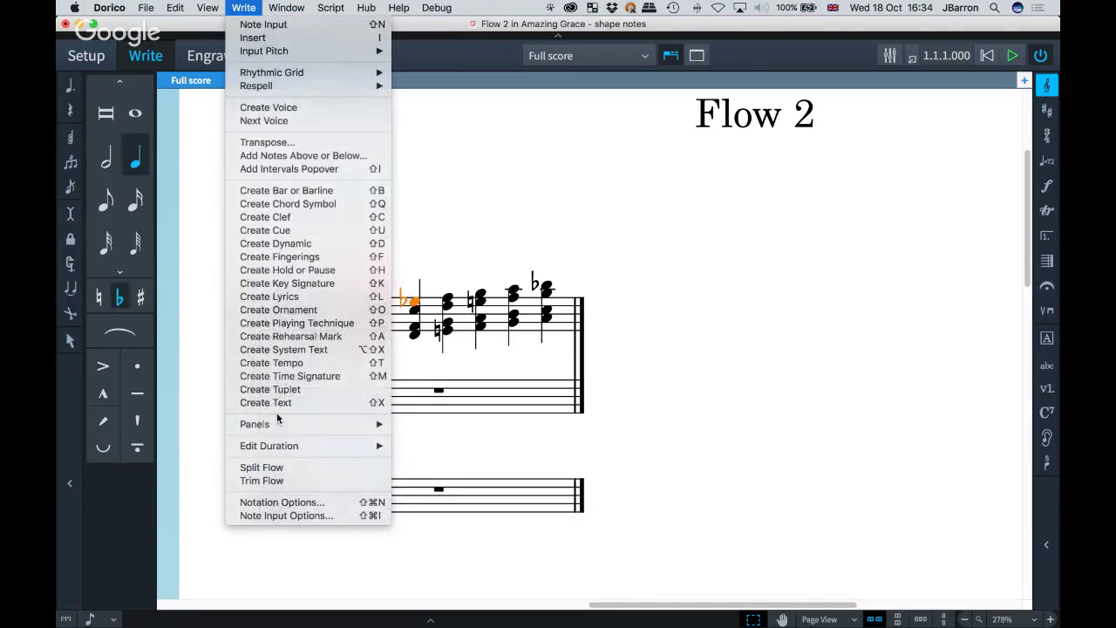
pyautogui.moveTo(296, 446)
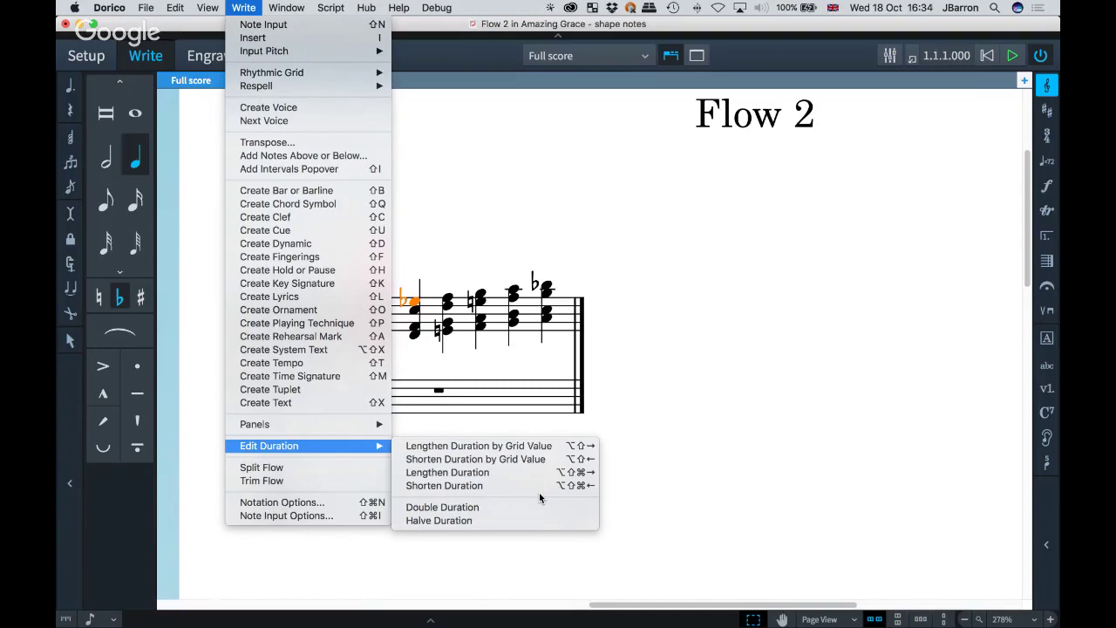
pyautogui.click(715, 498)
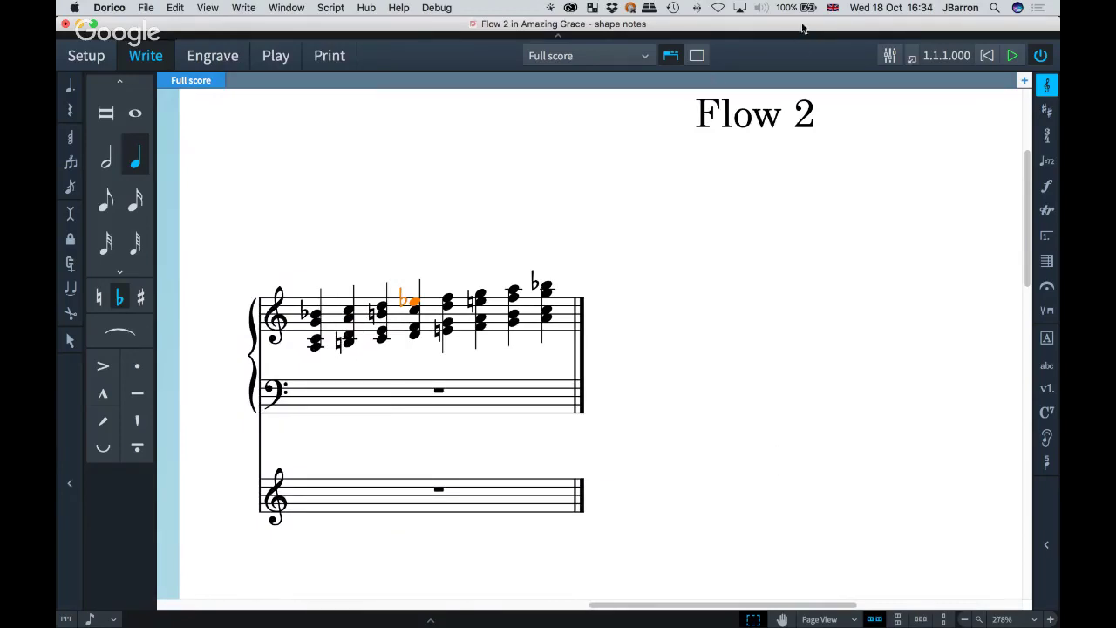
pyautogui.press('super+Tab')
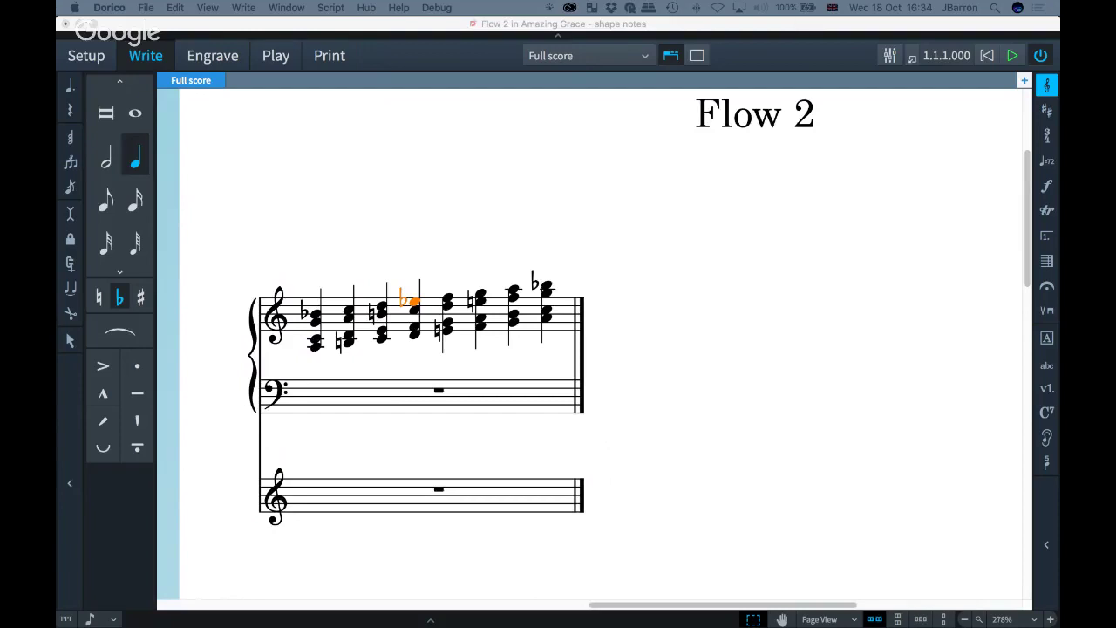